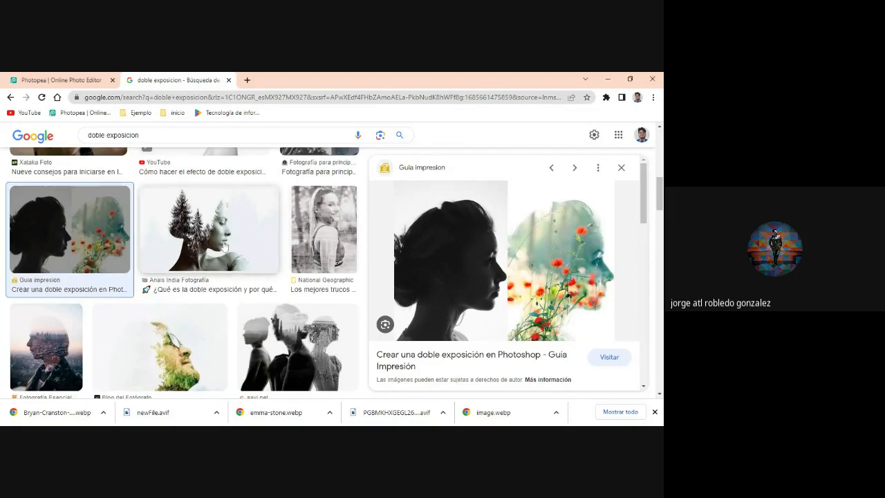
# - Examine double-exposure examples in the image search results, including the camera and power-line portraits, and filter the results by "arte"
pyautogui.scroll(2, 224, 247)
pyautogui.scroll(2, 224, 246)
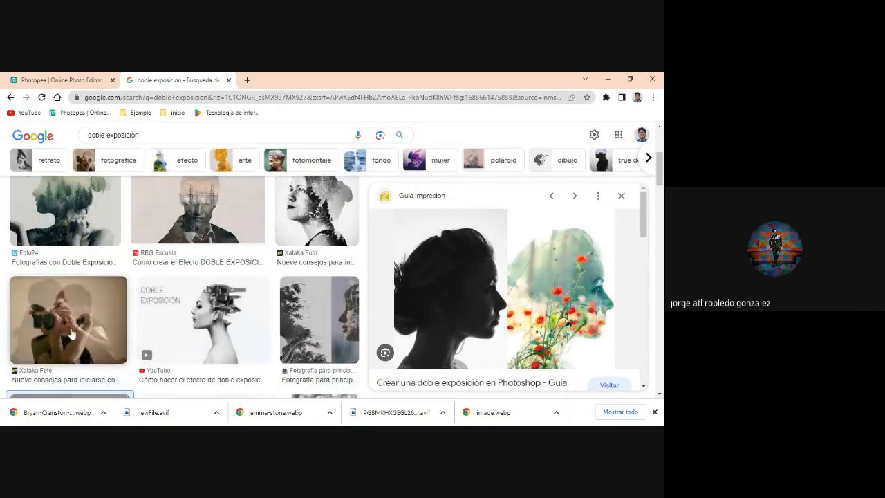
pyautogui.click(71, 334)
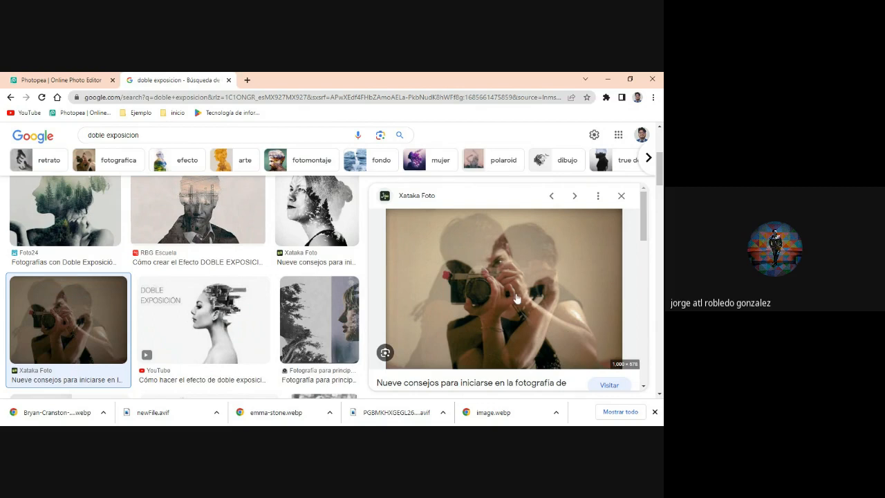
pyautogui.click(163, 223)
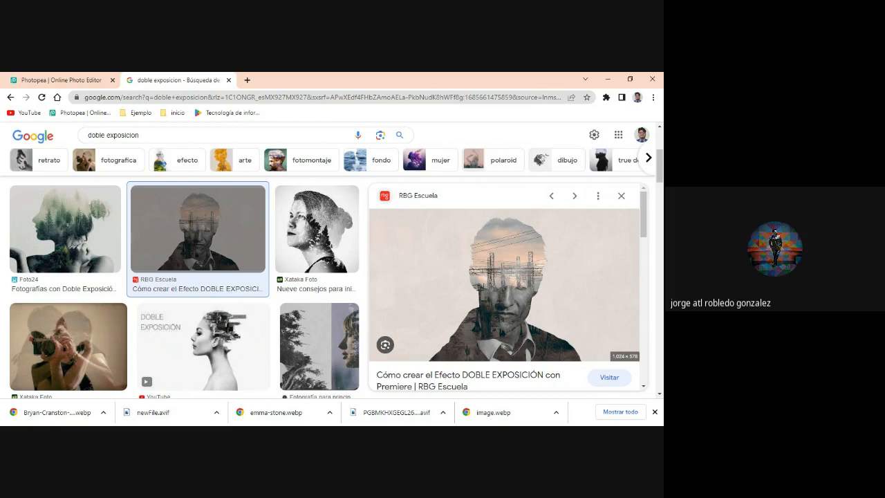
pyautogui.click(247, 162)
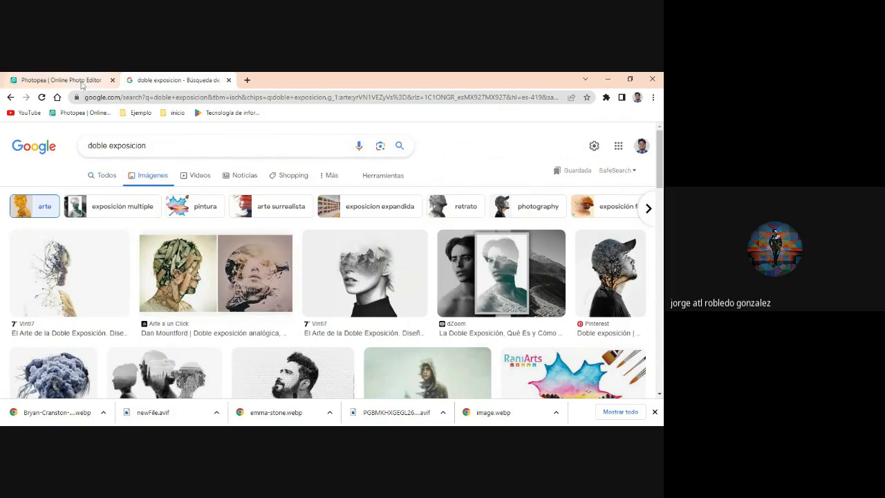
# - Switch to Photopea and close all four open projects, discarding their unsaved changes
pyautogui.click(61, 80)
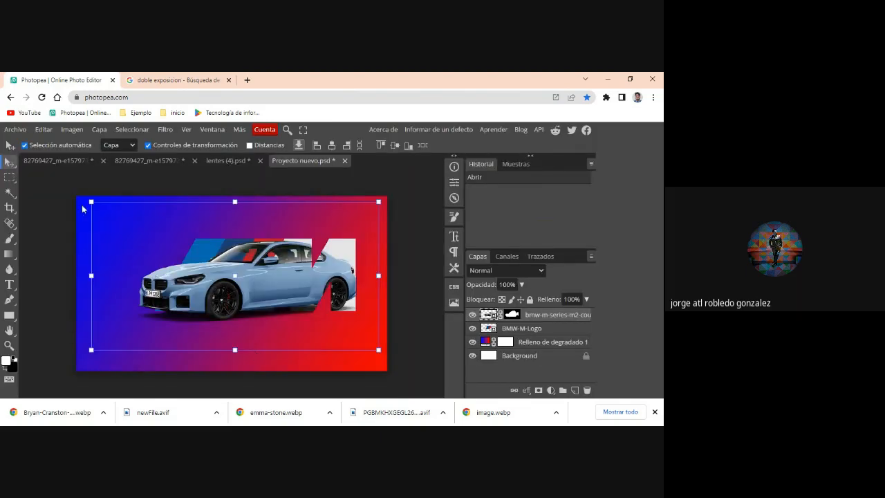
pyautogui.click(103, 160)
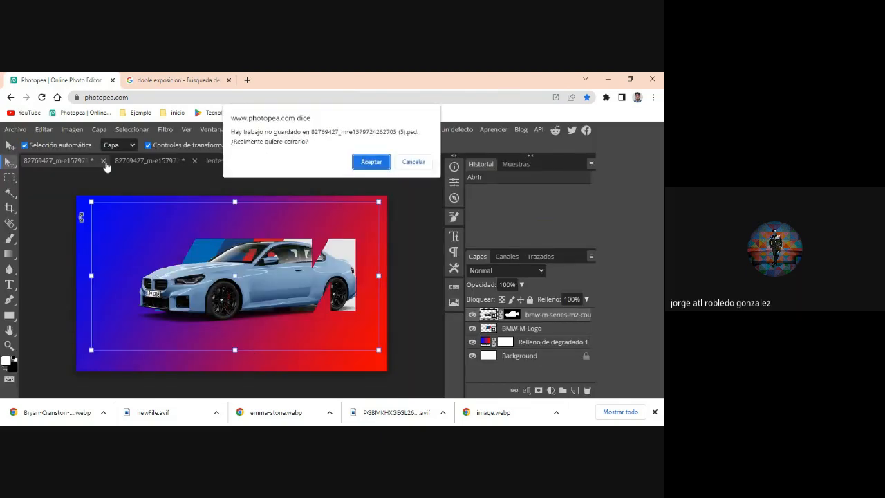
pyautogui.click(373, 160)
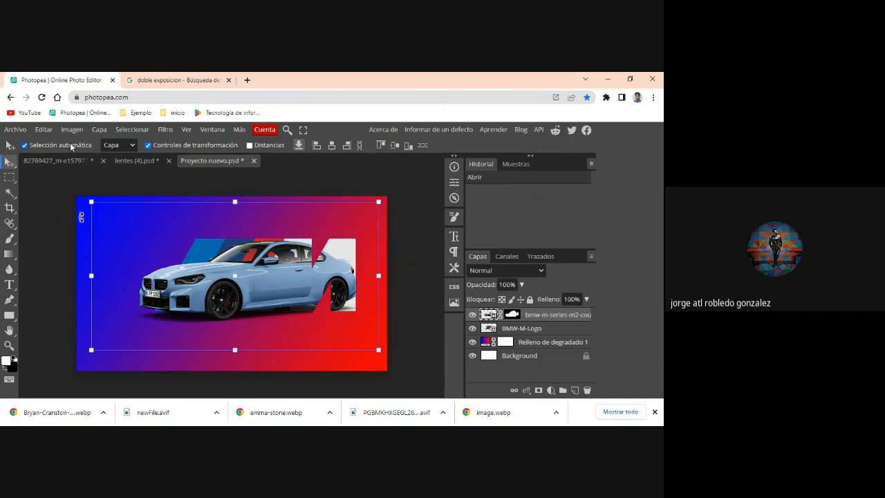
pyautogui.click(103, 160)
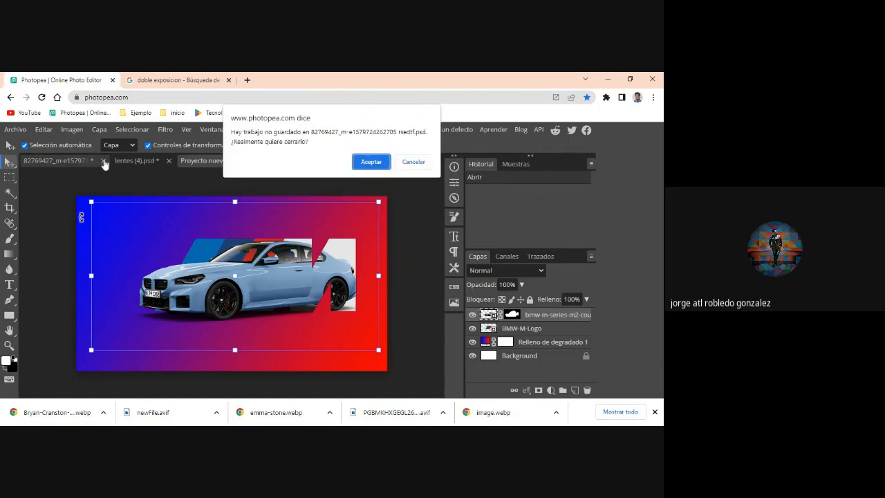
pyautogui.click(361, 166)
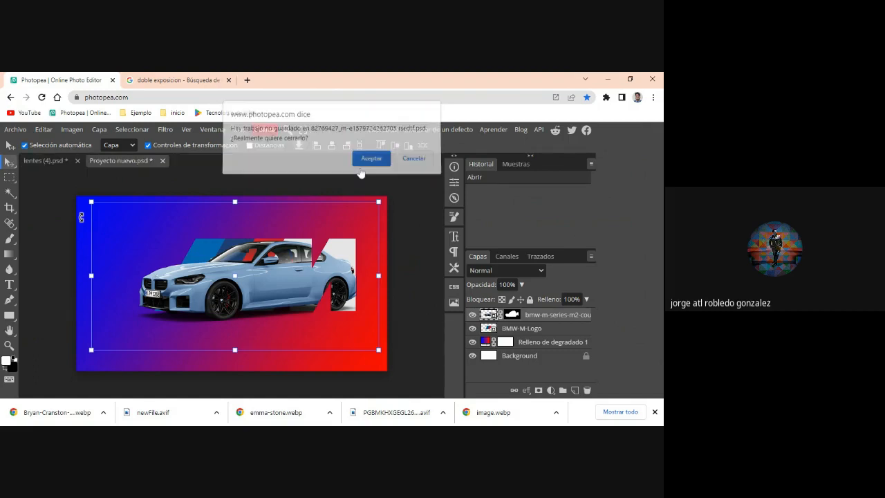
pyautogui.click(78, 164)
pyautogui.click(370, 163)
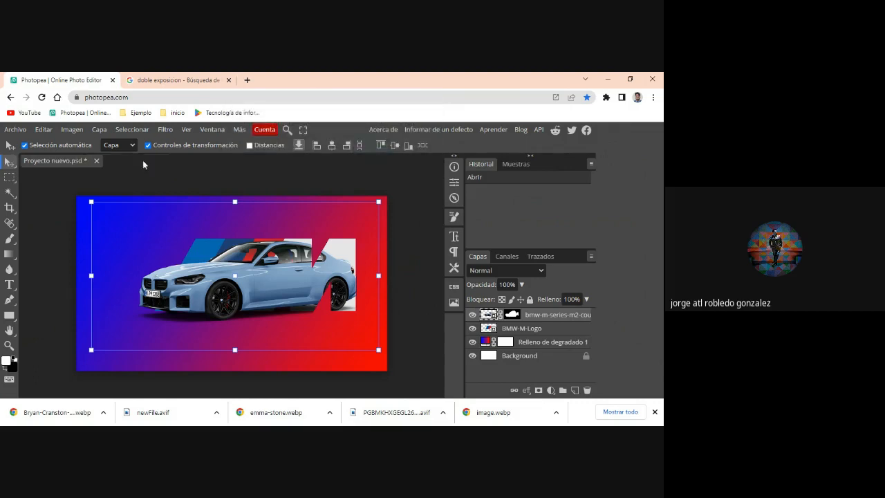
pyautogui.click(97, 160)
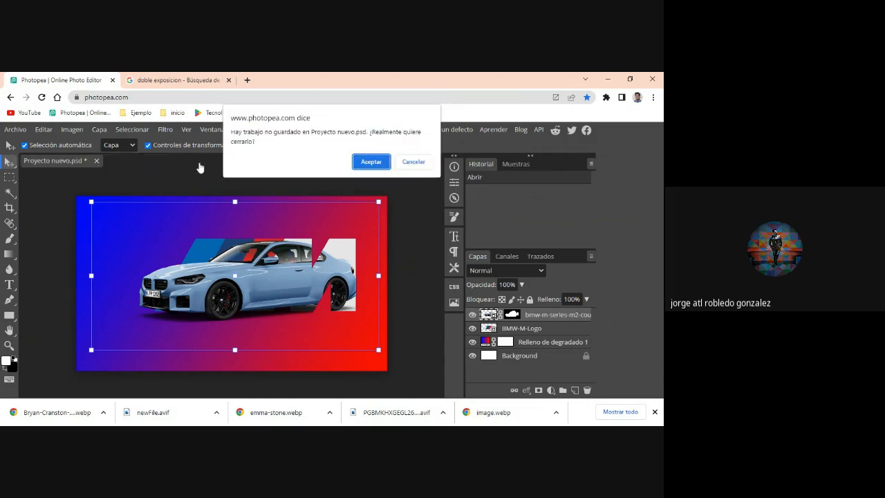
pyautogui.click(386, 163)
# - Start a new project with the 1920 × 1080 px FB Event Image preset, exclude symbol templates and open the iceberg "Wake Me Up!" template
pyautogui.click(20, 130)
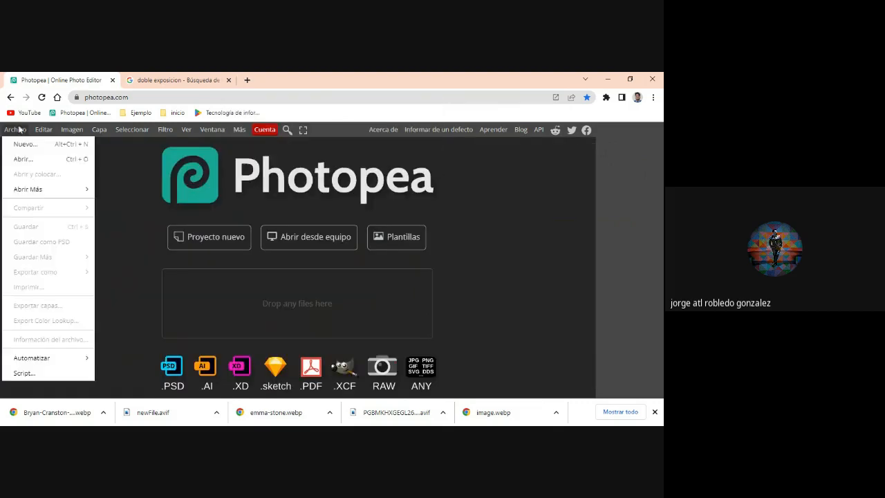
pyautogui.click(31, 159)
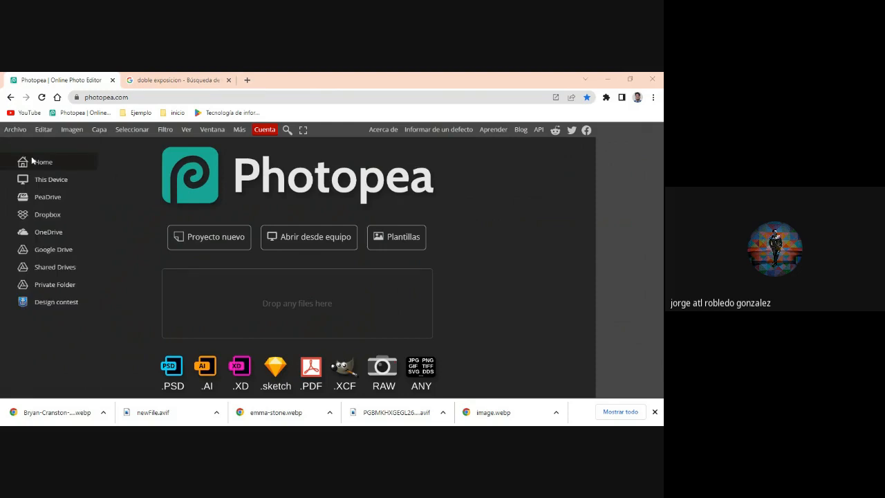
pyautogui.click(19, 130)
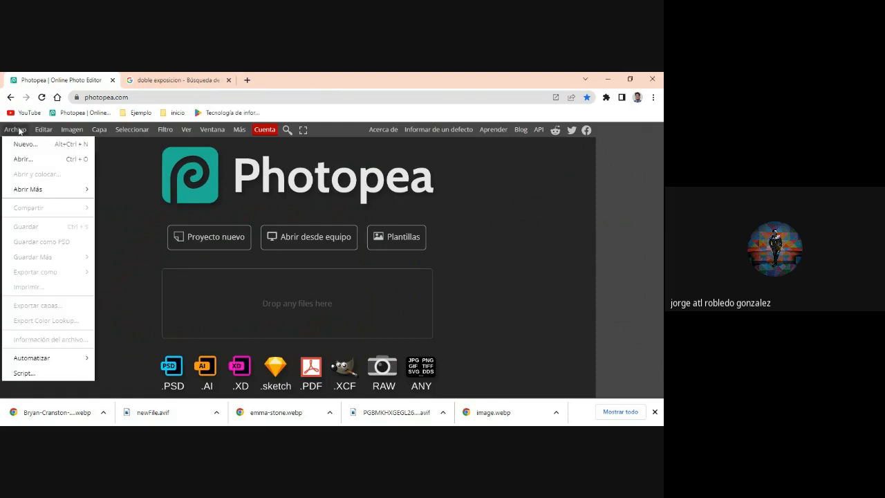
pyautogui.click(32, 144)
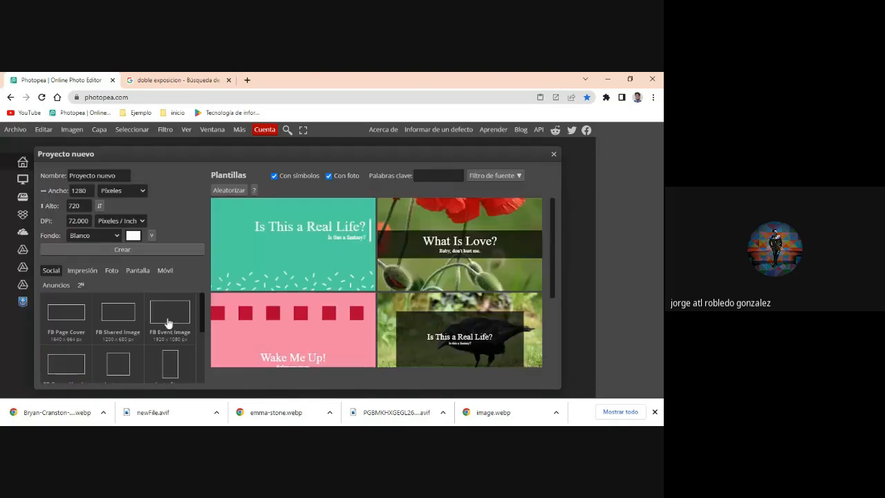
pyautogui.click(168, 322)
pyautogui.click(297, 177)
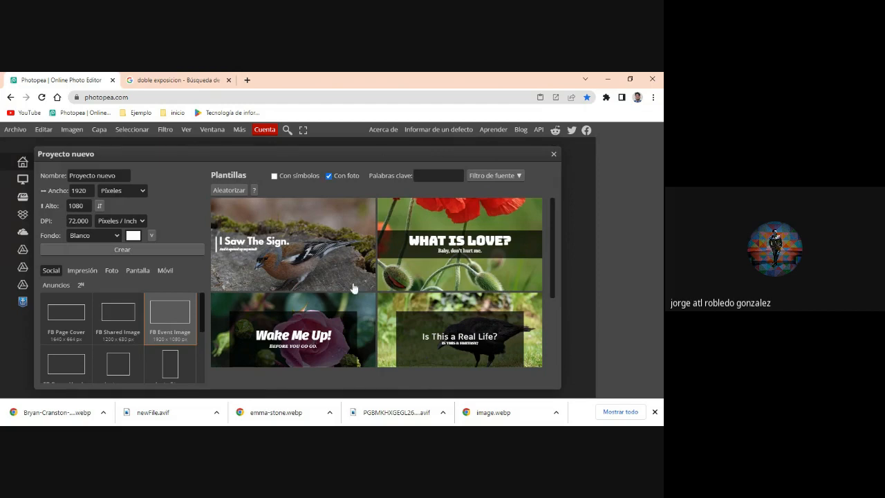
pyautogui.scroll(-2, 354, 289)
pyautogui.scroll(-2, 354, 289)
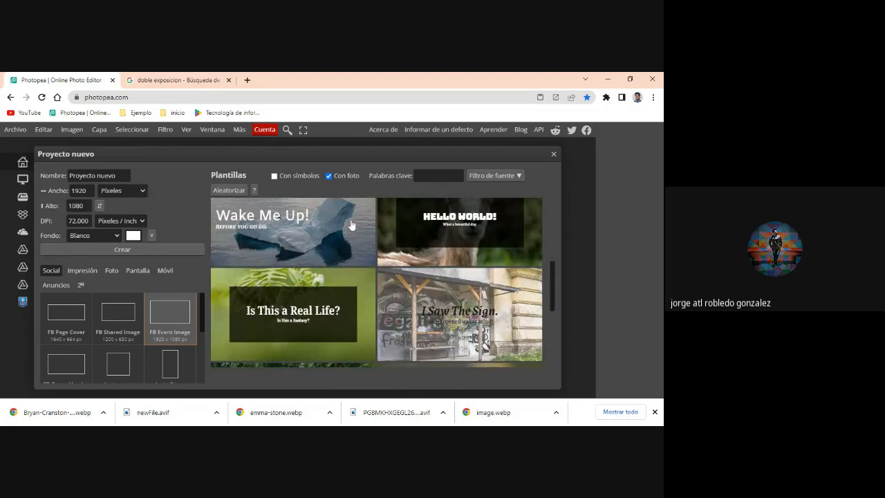
pyautogui.click(283, 242)
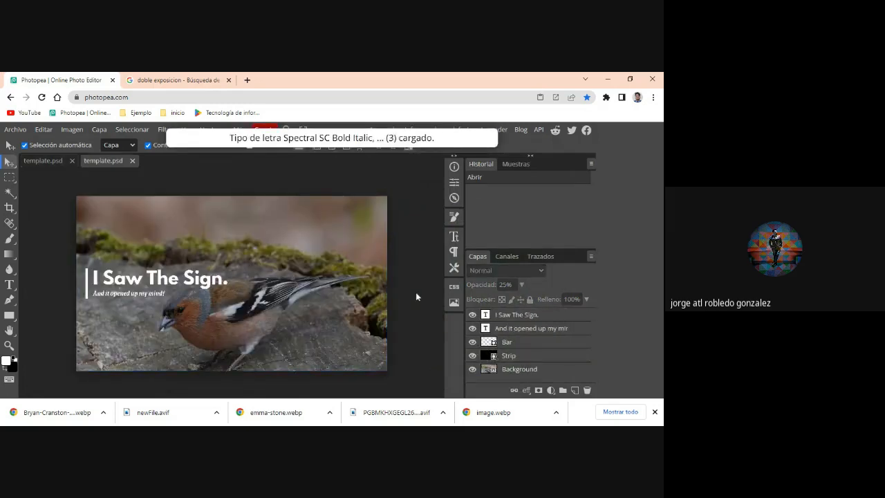
# - In the iceberg template, delete both text layers and the Strip layer, keeping only the Background photo
pyautogui.click(43, 160)
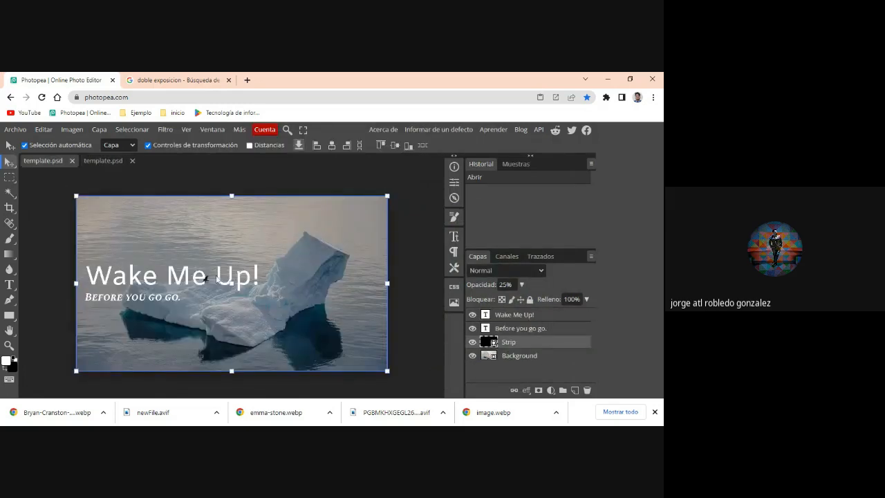
pyautogui.click(523, 330)
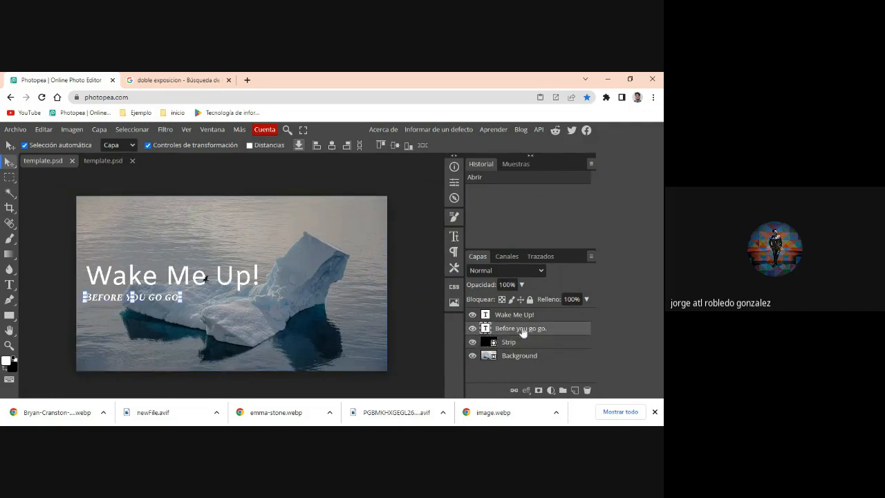
pyautogui.press('Delete')
pyautogui.click(514, 314)
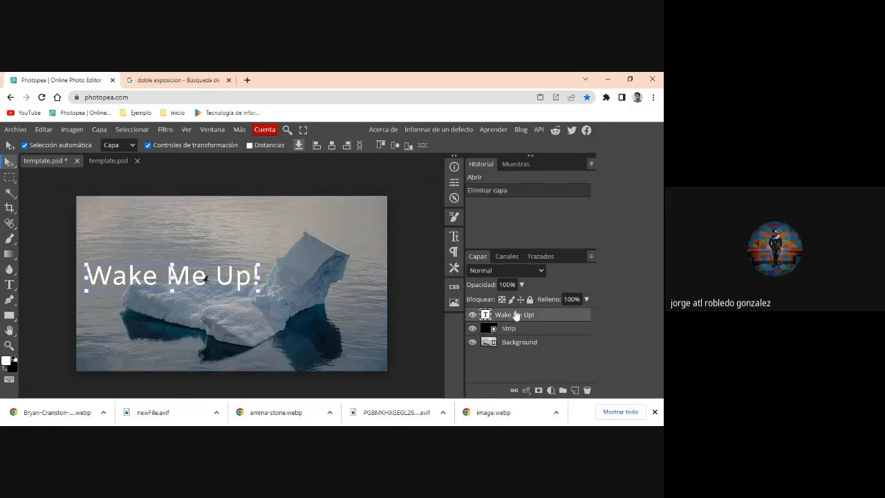
pyautogui.press('Delete')
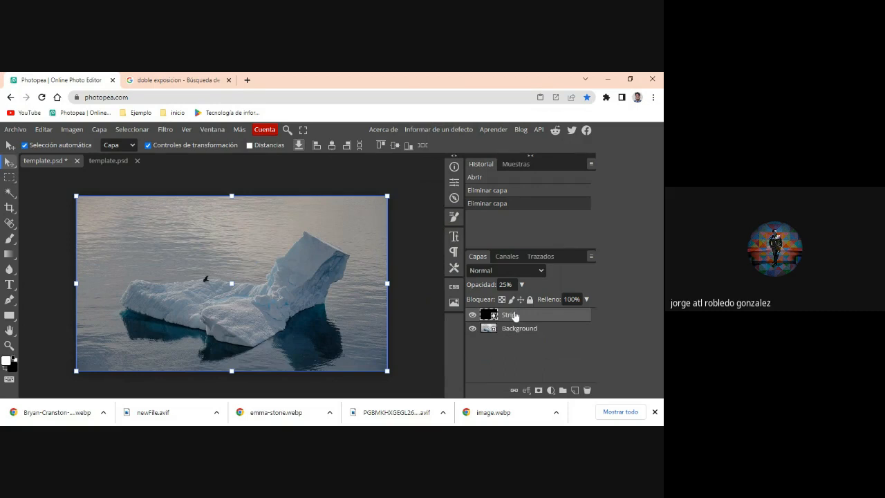
pyautogui.press('Delete')
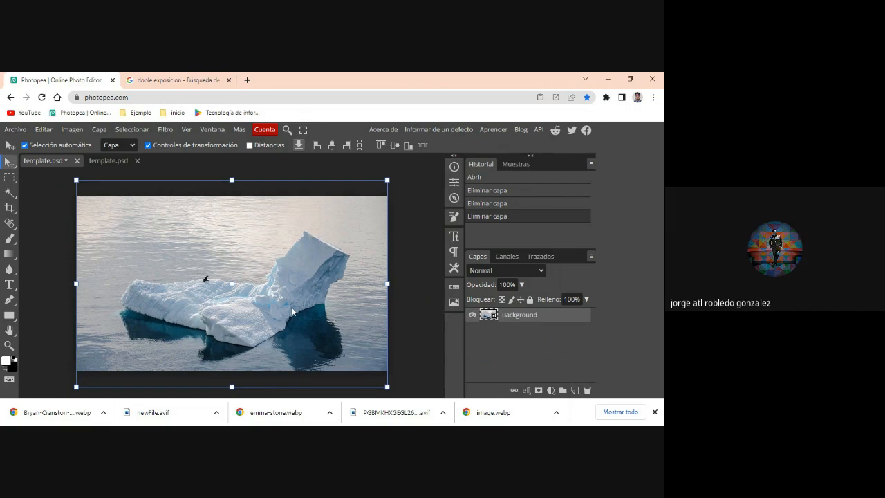
# - Duplicate the iceberg Background layer, hiding the copy and deleting the original
pyautogui.rightClick(493, 317)
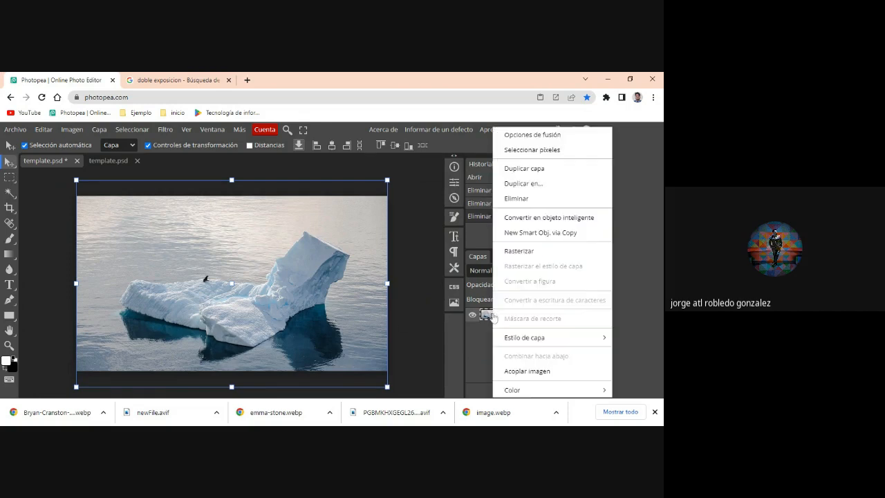
pyautogui.click(526, 169)
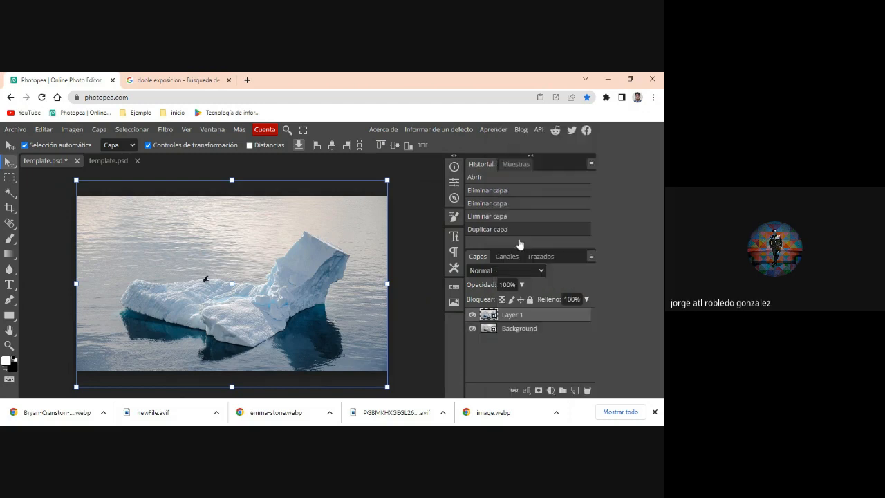
pyautogui.click(473, 315)
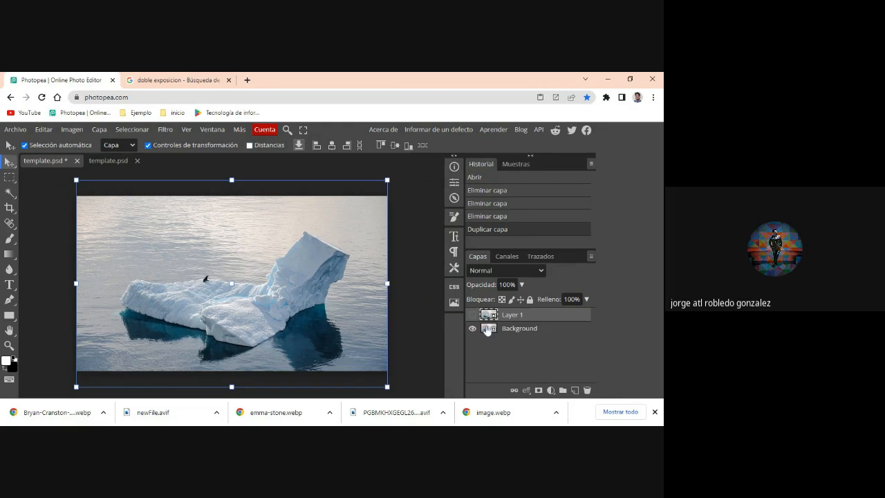
pyautogui.click(484, 327)
pyautogui.press('Delete')
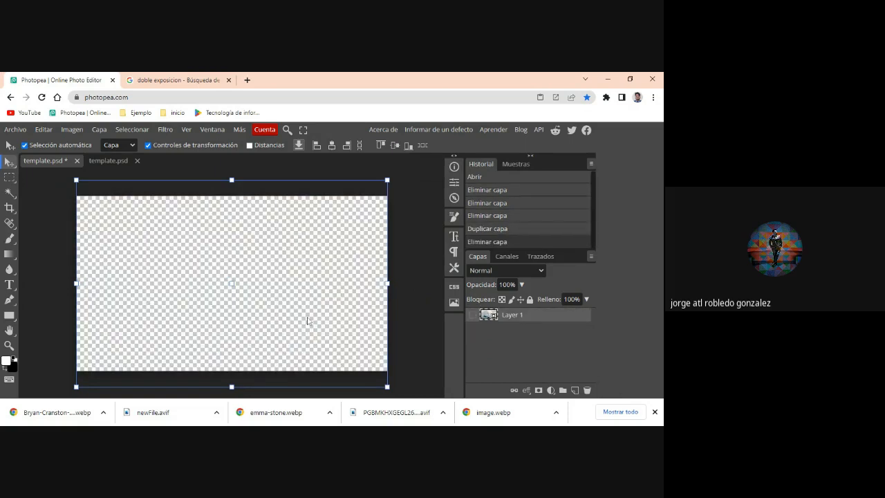
# - Place the Bryan Cranston portrait image file into the iceberg document as a new layer
pyautogui.click(185, 322)
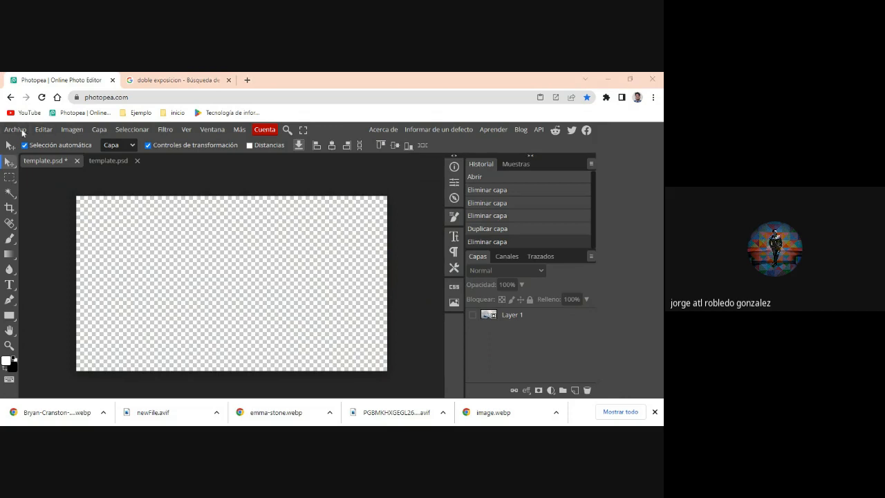
pyautogui.click(22, 132)
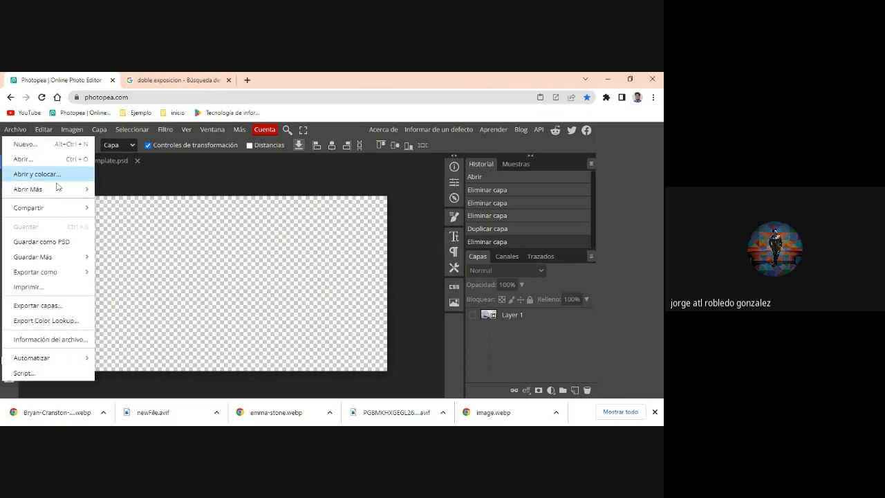
pyautogui.moveTo(60, 190)
pyautogui.click(51, 174)
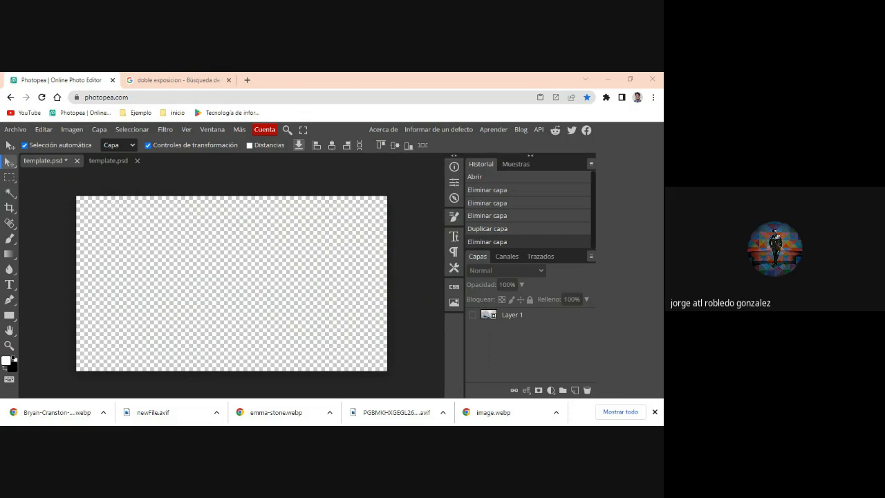
pyautogui.doubleClick(282, 241)
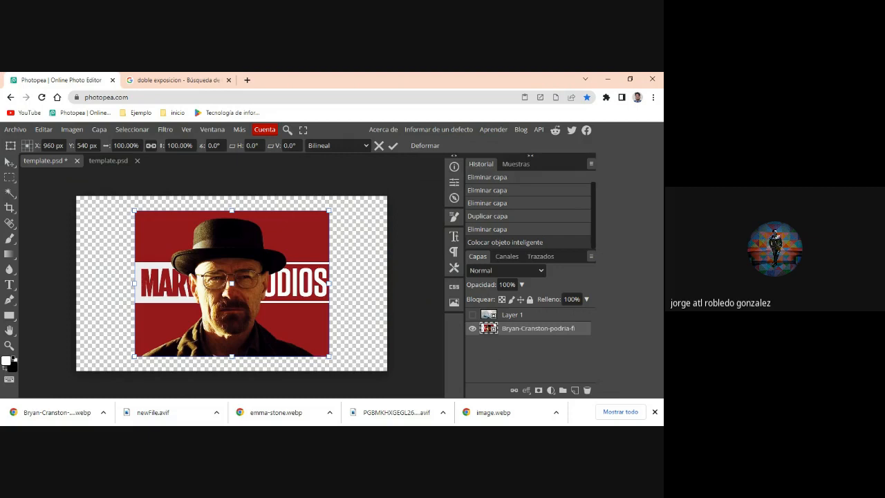
pyautogui.hotkey('alt', 'Tab')
# - Apply the portrait's placement and select the man in the hat with the Magic Wand's Select Subject option
pyautogui.rightClick(11, 194)
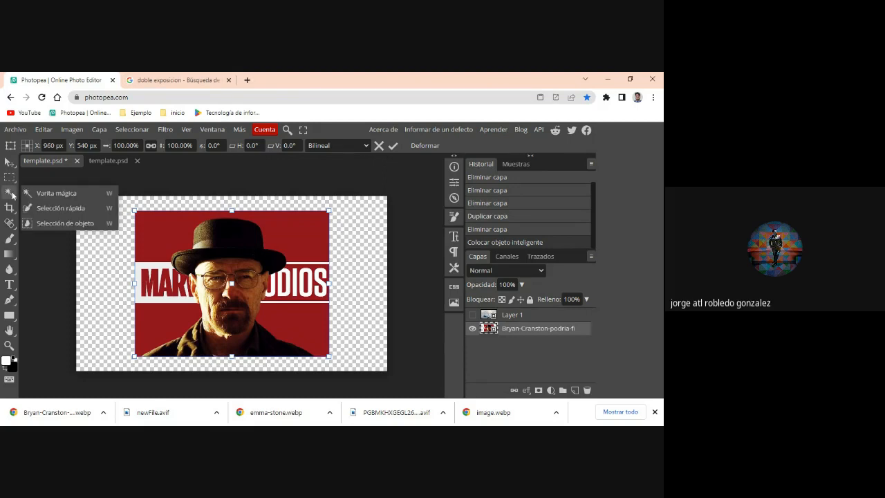
pyautogui.click(12, 195)
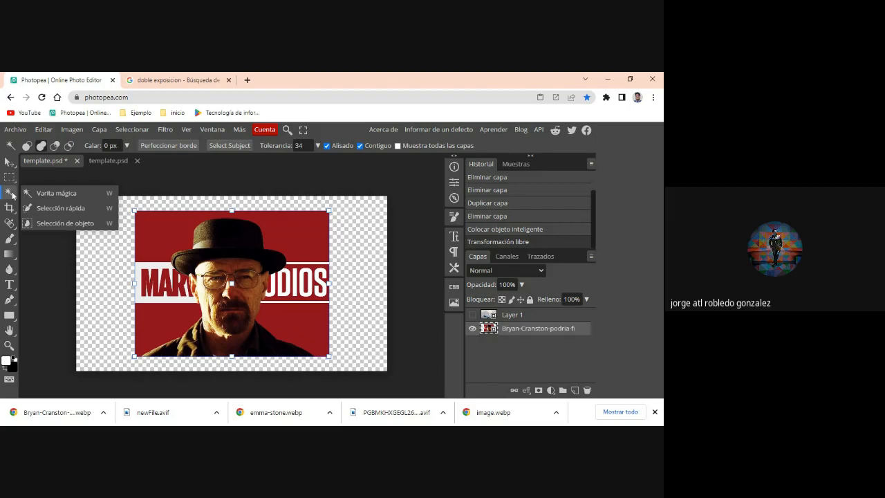
pyautogui.click(74, 194)
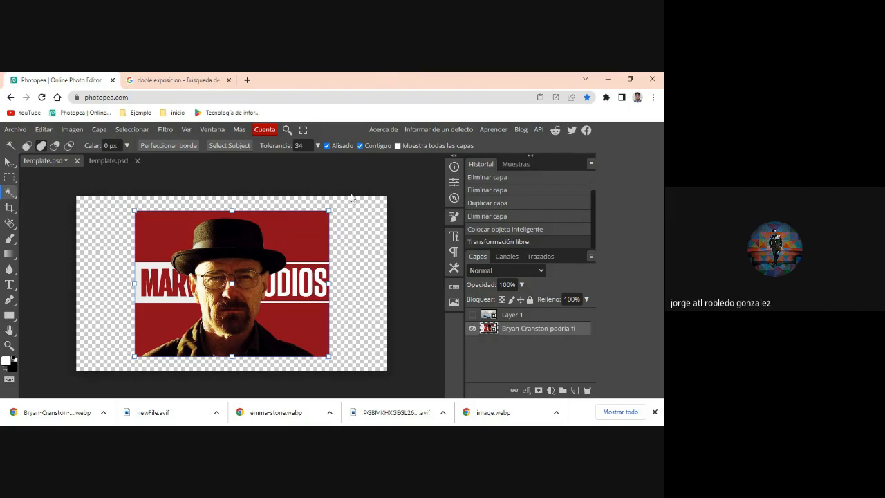
pyautogui.click(226, 147)
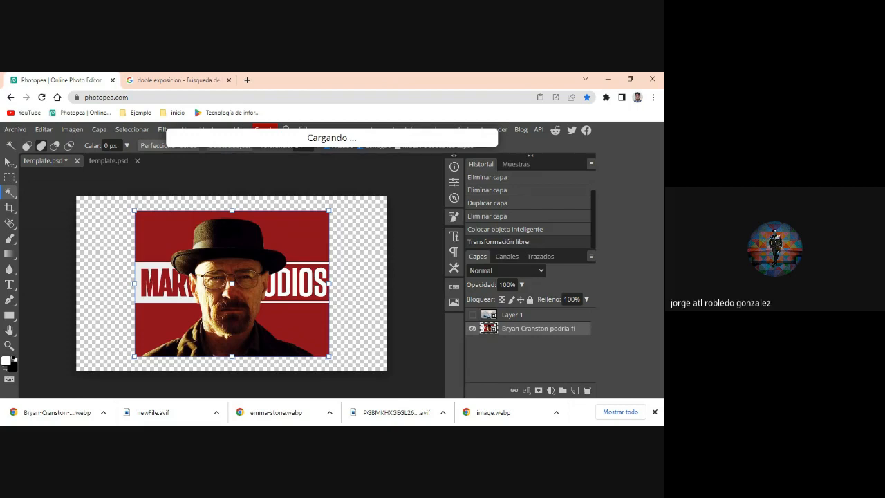
pyautogui.hotkey('alt', 'Tab')
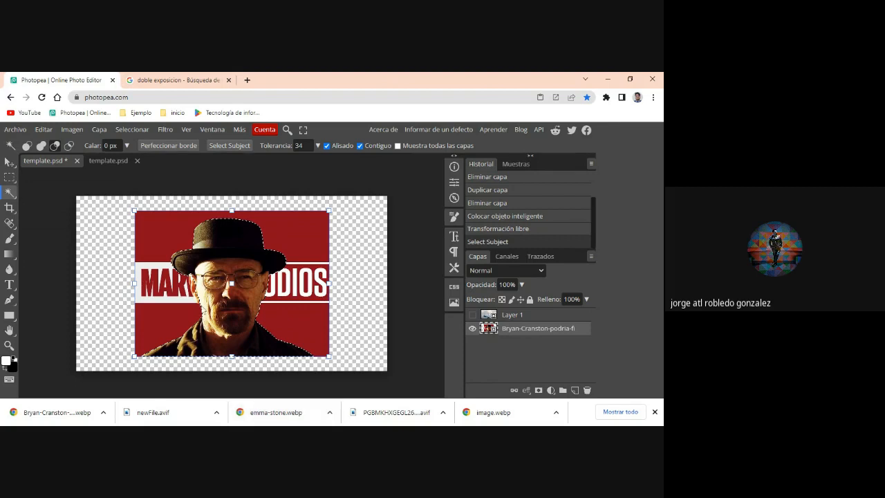
# - Add the missing parts of the man's ear beside the Marvel lettering to the selection using Elliptical Selection in add mode
pyautogui.scroll(5, 200, 298)
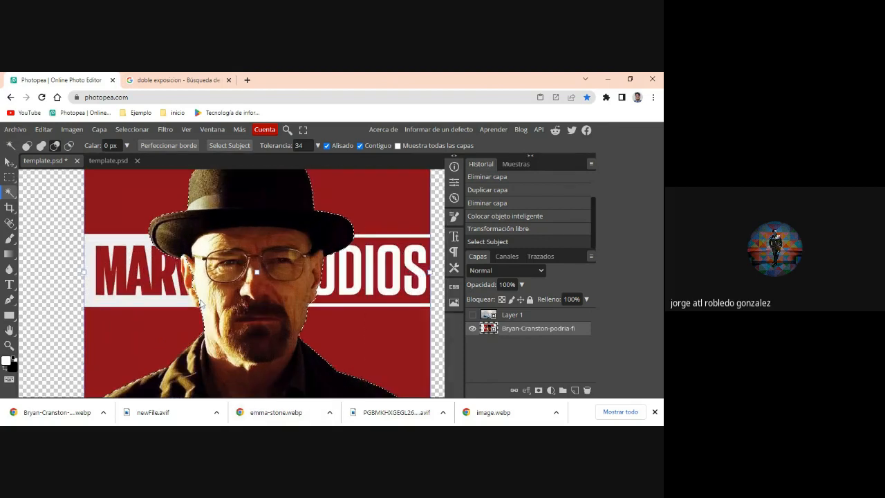
pyautogui.scroll(1, 202, 284)
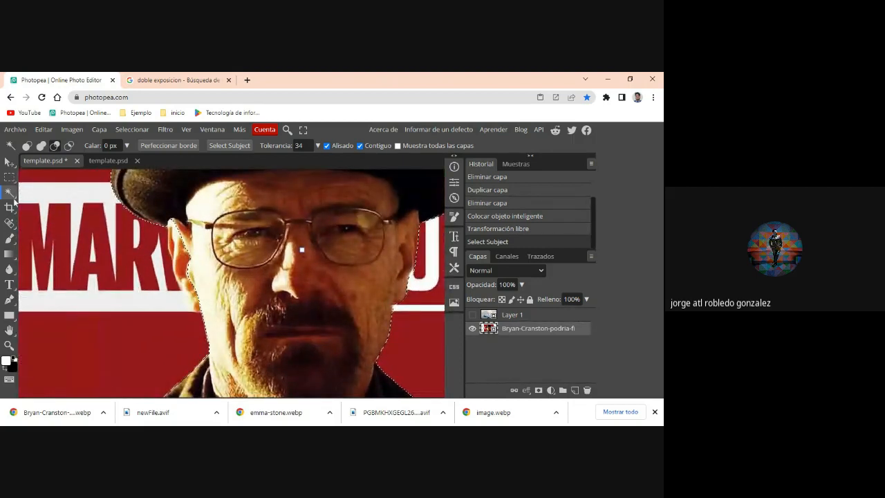
pyautogui.click(10, 176)
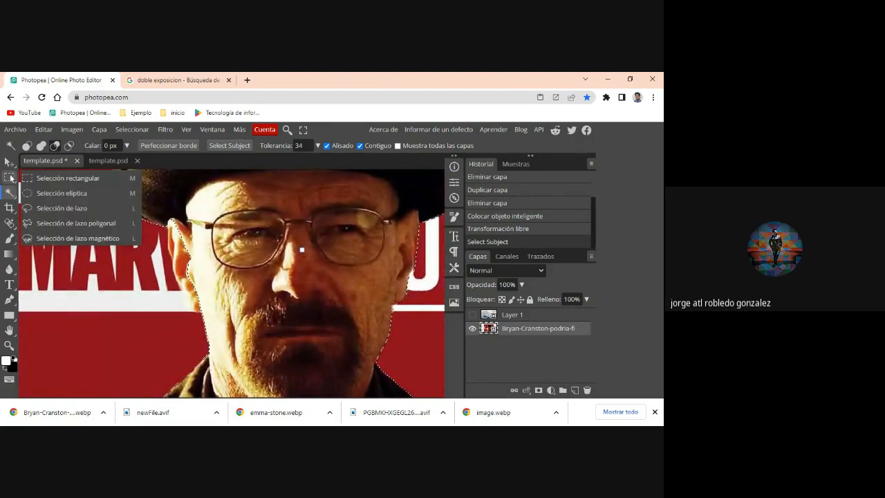
pyautogui.click(50, 195)
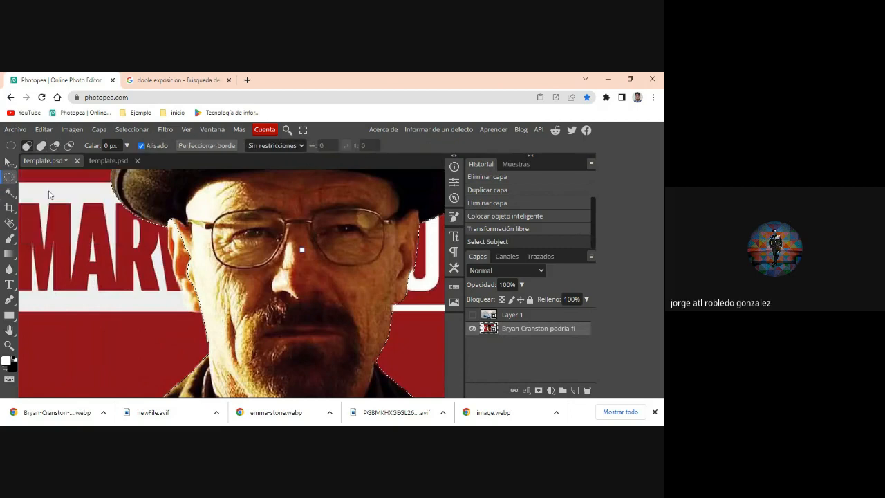
pyautogui.click(42, 149)
pyautogui.moveTo(169, 220); pyautogui.dragTo(207, 291)
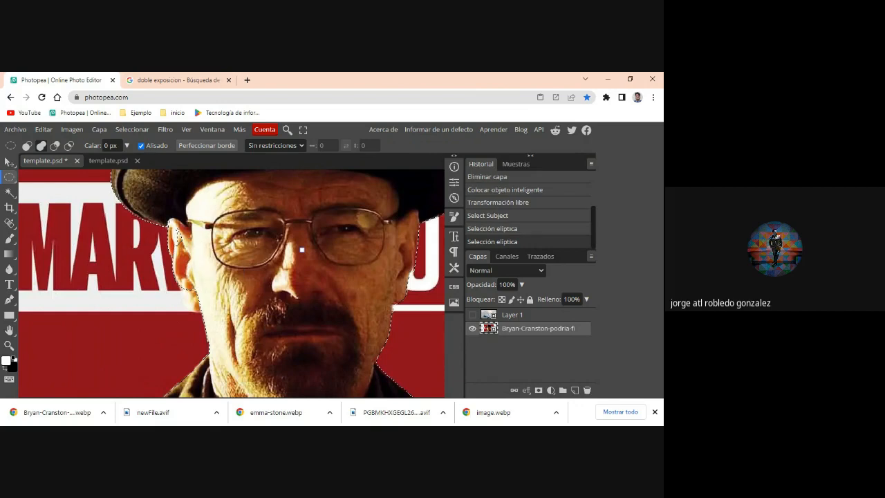
pyautogui.moveTo(176, 238); pyautogui.dragTo(205, 301)
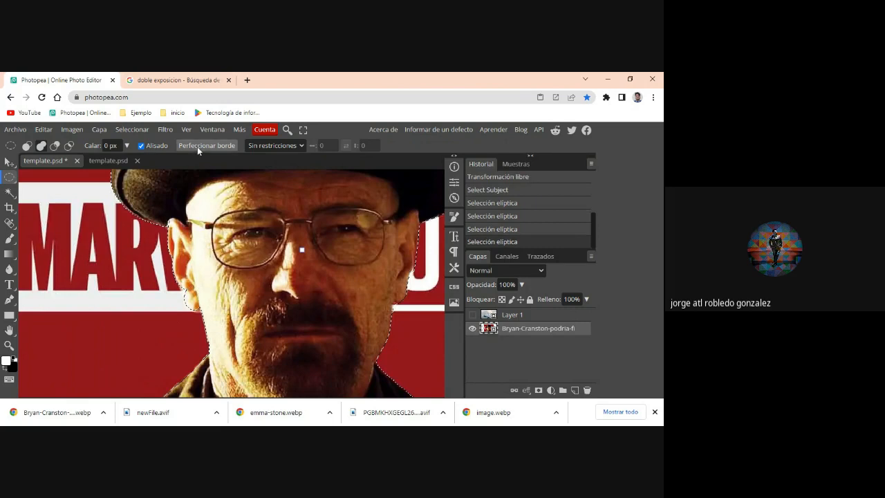
# - Open Refine Edge for the portrait selection and preview the cut-out against a black background
pyautogui.click(198, 146)
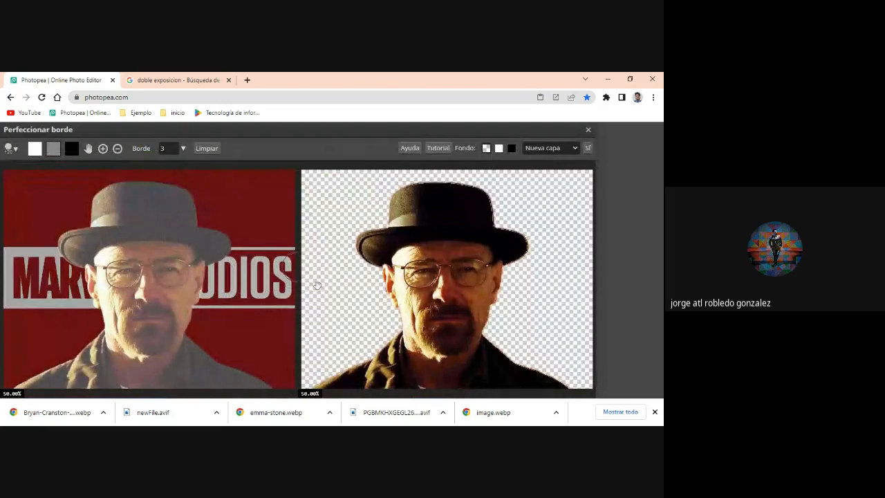
pyautogui.click(513, 149)
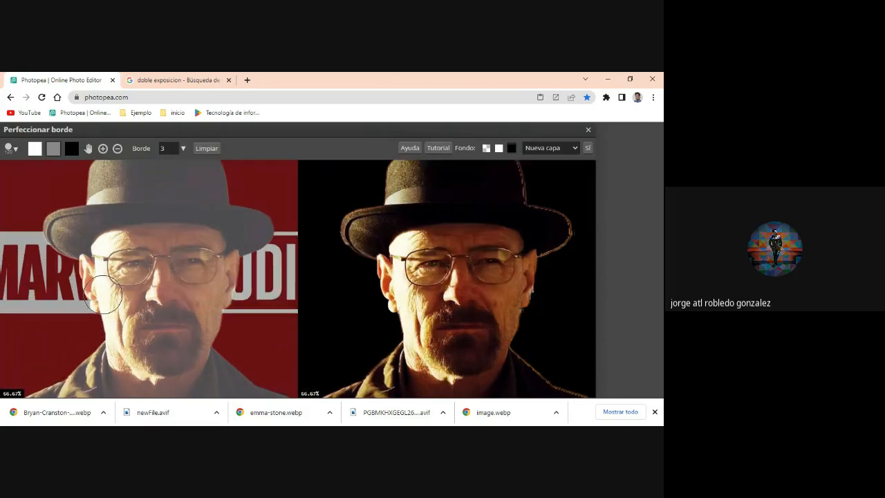
pyautogui.scroll(2, 103, 294)
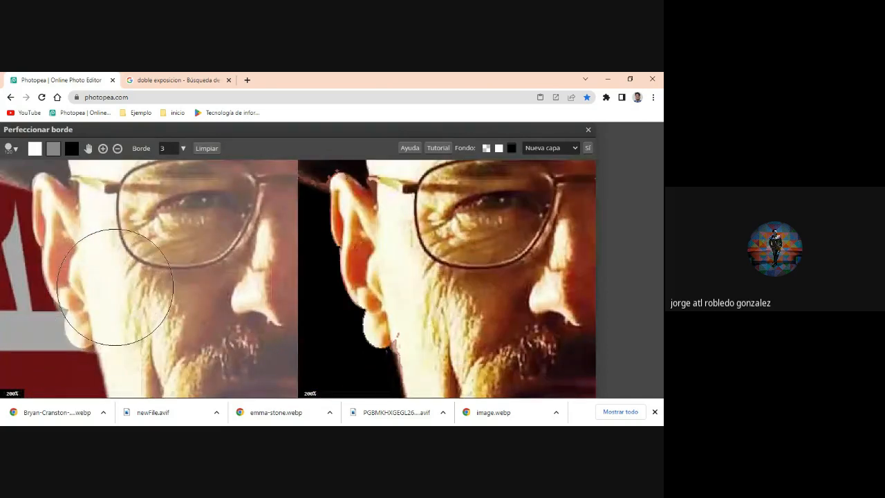
# - Paint the cheek and ear area white as foreground in Refine Edge and output the result as a selection
pyautogui.click(115, 287)
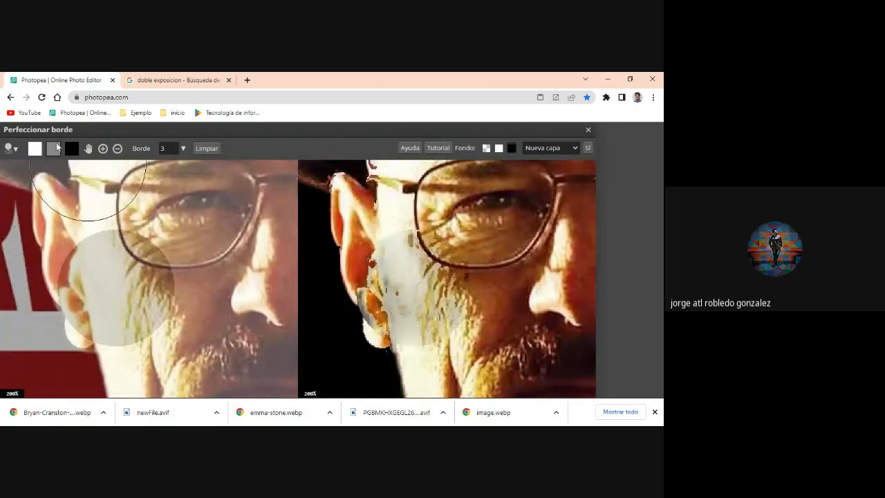
pyautogui.click(40, 150)
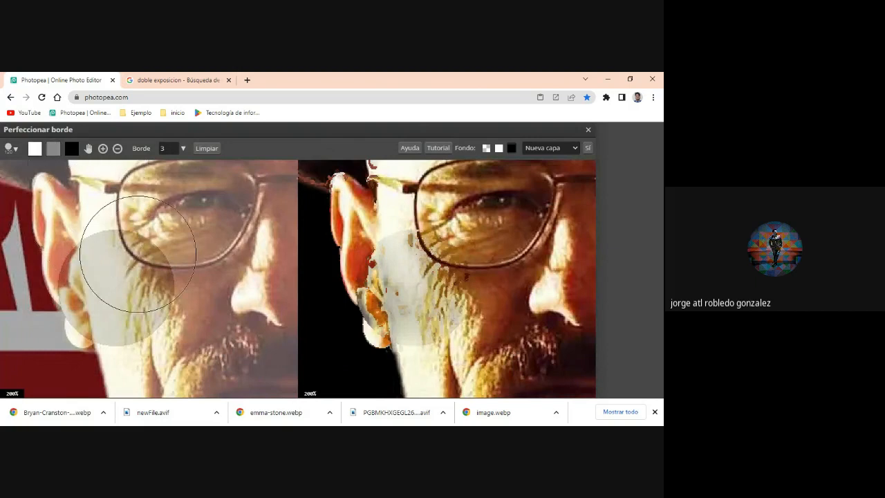
pyautogui.click(160, 269)
pyautogui.moveTo(156, 294)
pyautogui.mouseDown()
pyautogui.moveTo(135, 291)
pyautogui.moveTo(128, 268)
pyautogui.moveTo(113, 274)
pyautogui.mouseUp()
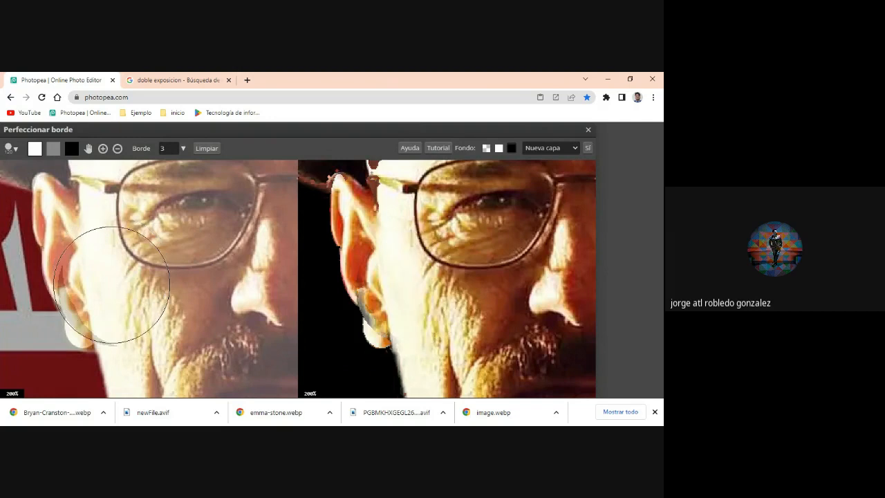
pyautogui.click(111, 289)
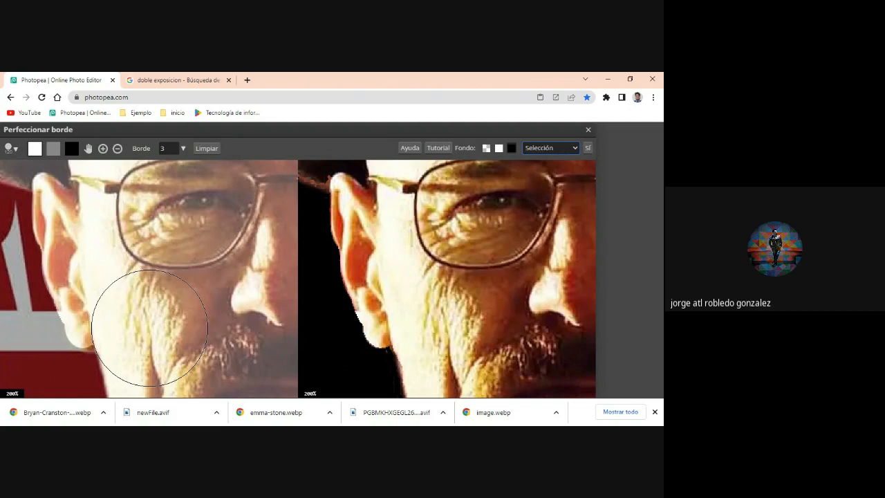
pyautogui.click(588, 148)
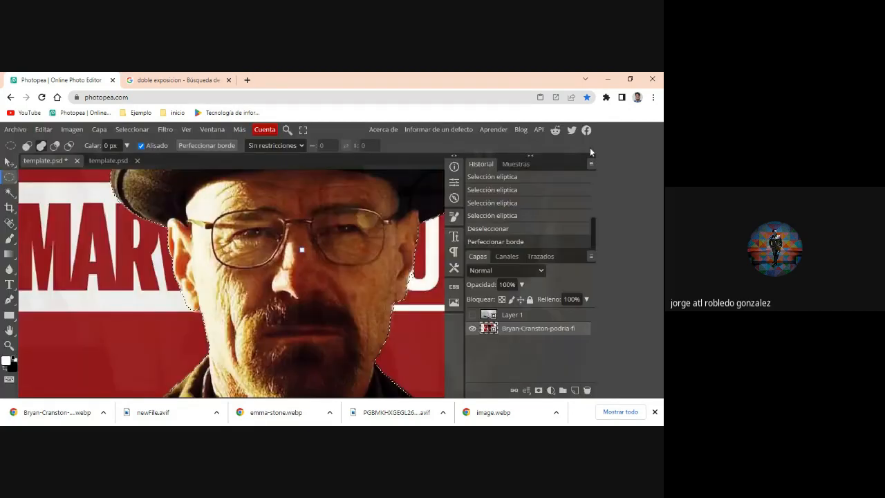
# - Smooth the selection by 4 px and convert it into a raster mask on the Bryan Cranston portrait layer
pyautogui.scroll(-3, 376, 256)
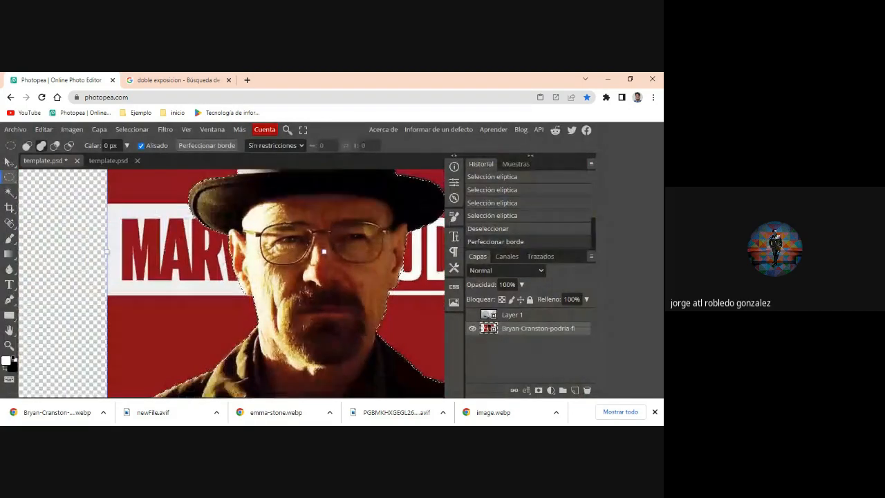
pyautogui.scroll(-2, 325, 252)
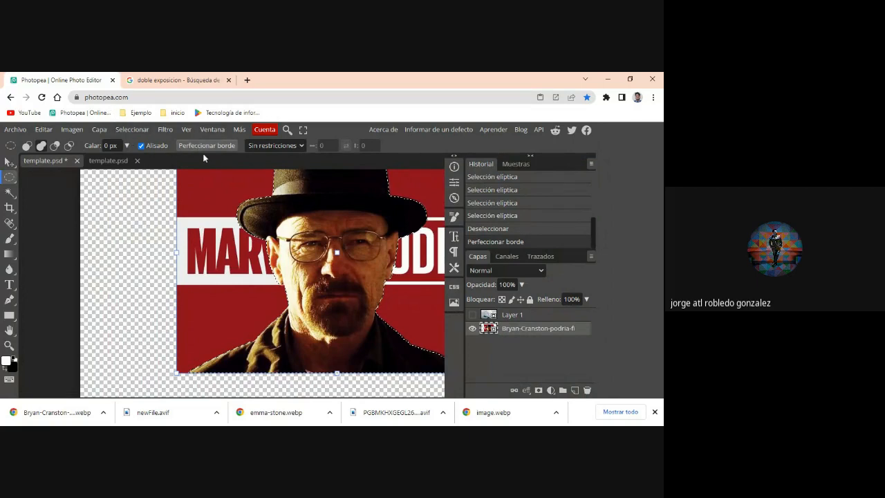
pyautogui.click(144, 132)
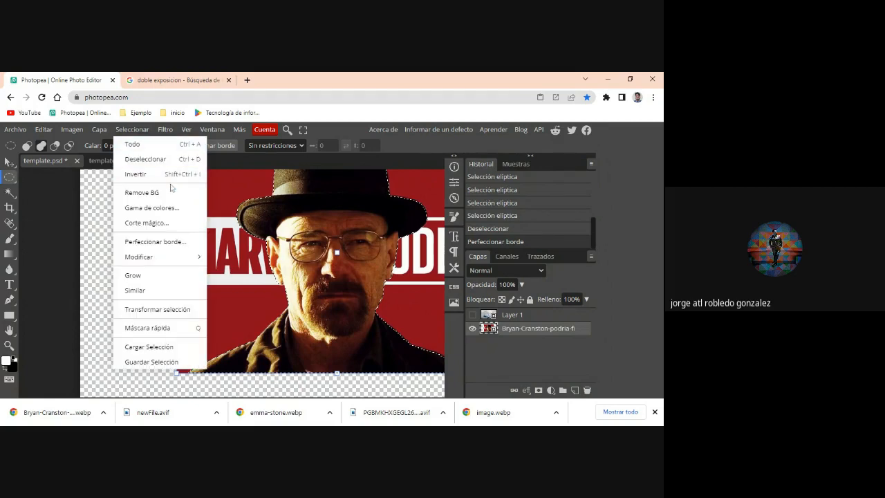
pyautogui.moveTo(191, 264)
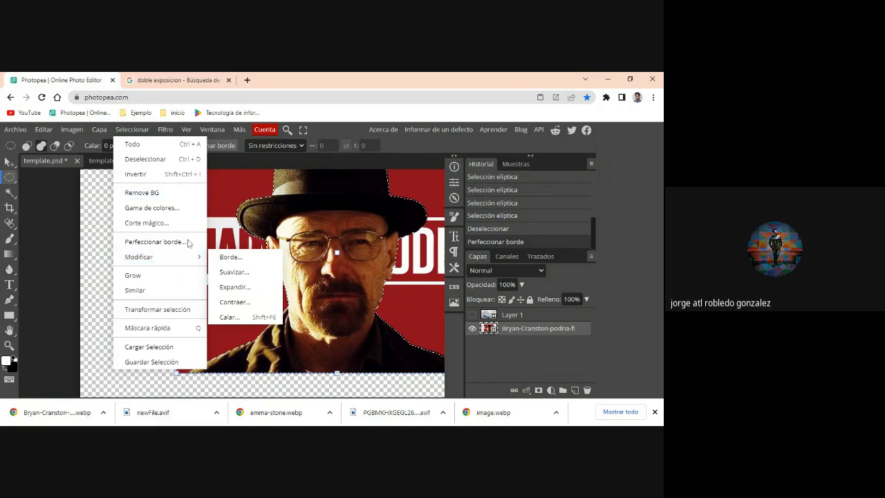
pyautogui.click(221, 271)
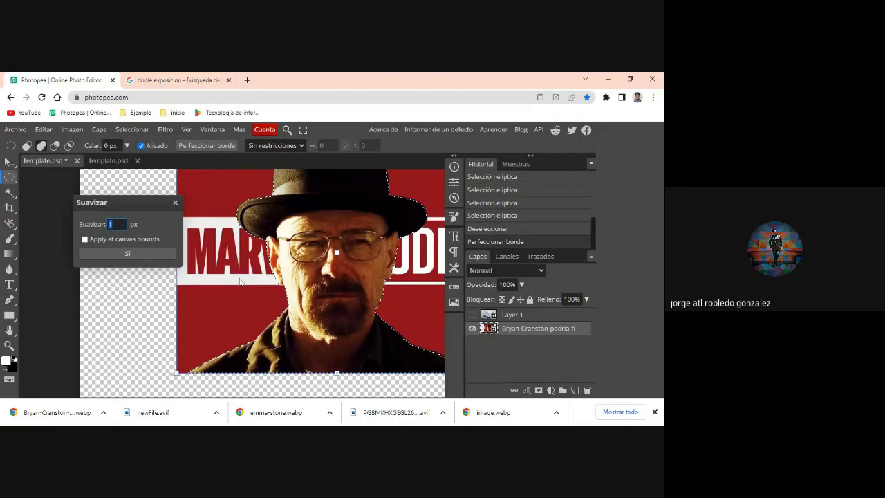
pyautogui.write('4')
pyautogui.click(102, 254)
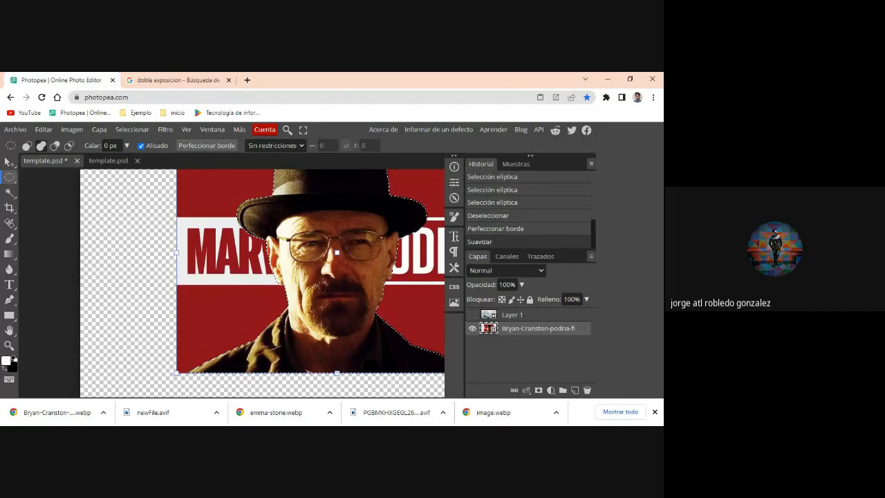
pyautogui.click(539, 391)
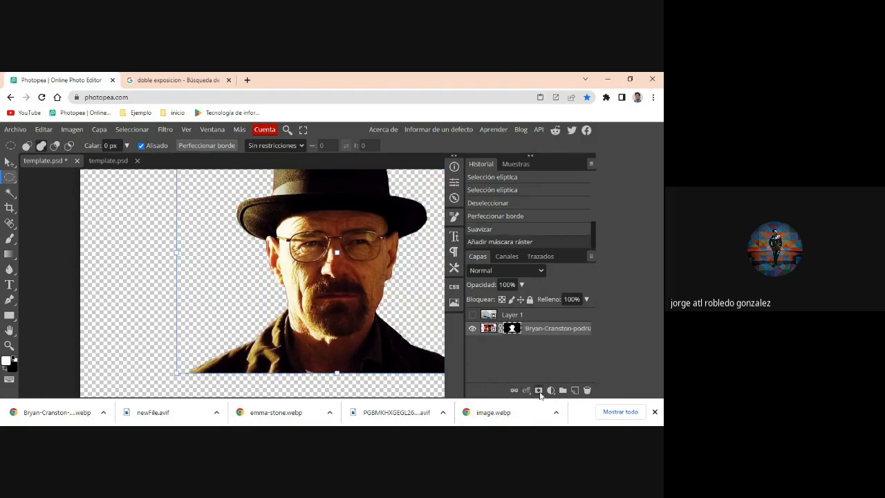
# - Close the browser's downloads bar and use the Navigator to fit the whole canvas in view at 23% zoom
pyautogui.click(655, 411)
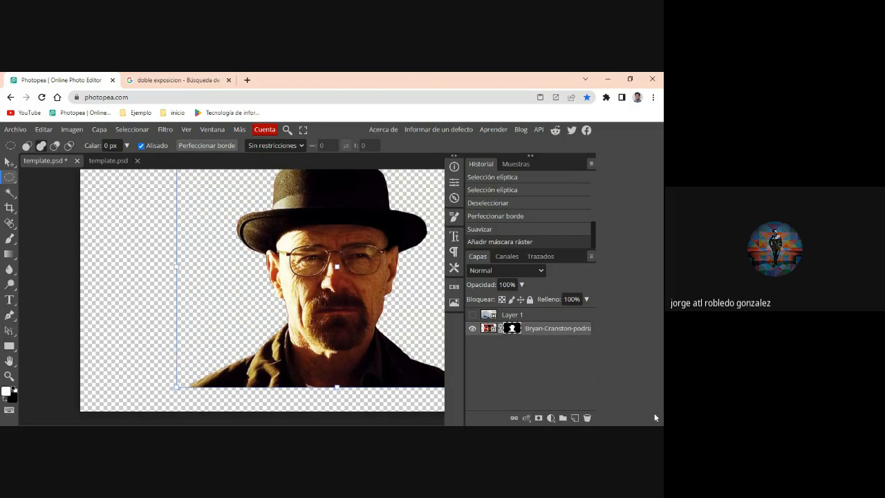
pyautogui.click(456, 199)
pyautogui.moveTo(352, 235)
pyautogui.mouseDown()
pyautogui.moveTo(363, 237)
pyautogui.moveTo(361, 222)
pyautogui.mouseUp()
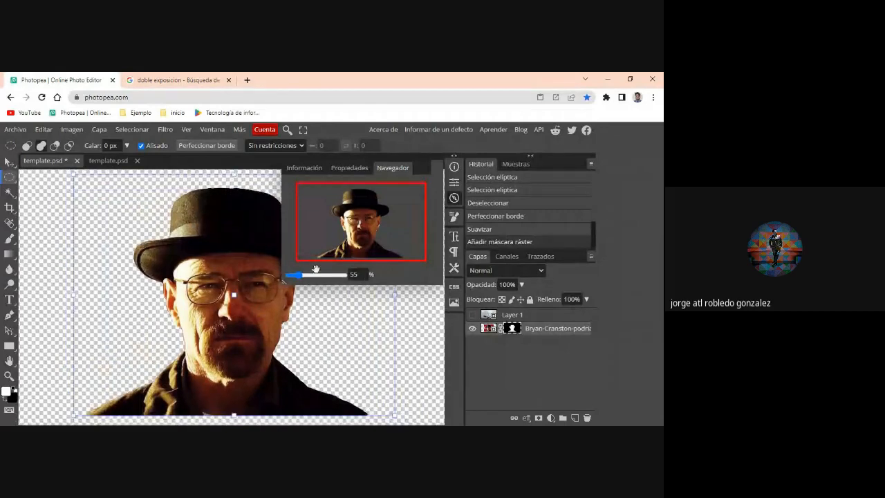
pyautogui.moveTo(294, 280); pyautogui.dragTo(297, 282)
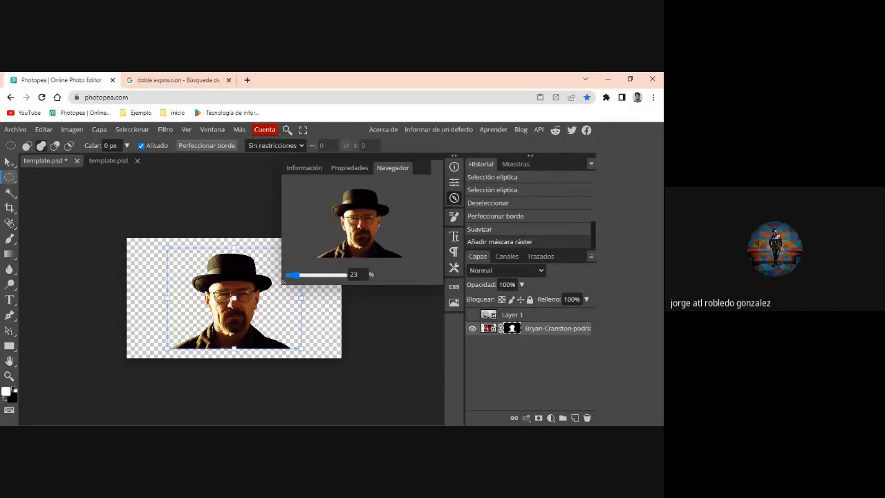
pyautogui.click(70, 129)
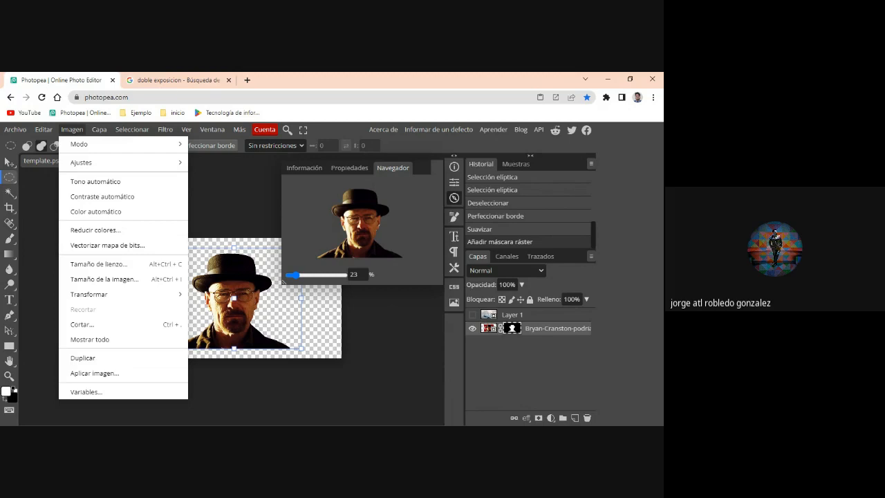
pyautogui.hotkey('alt', 'Tab')
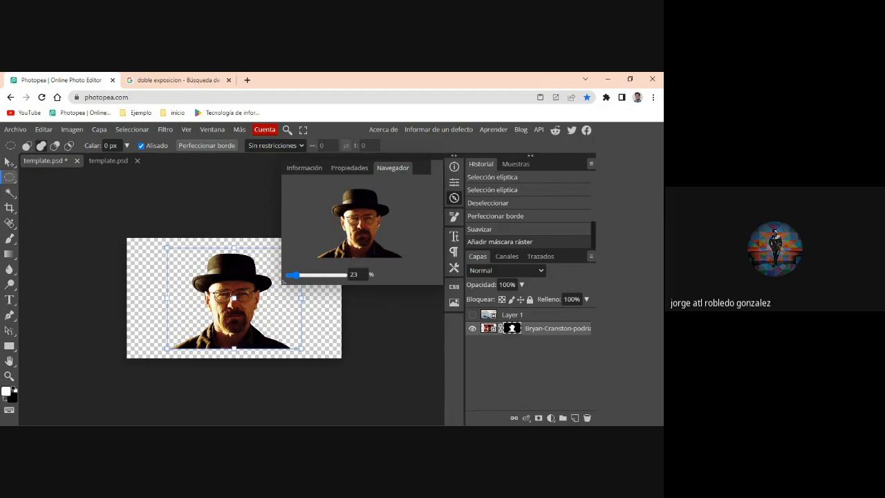
pyautogui.click(72, 130)
pyautogui.moveTo(131, 130)
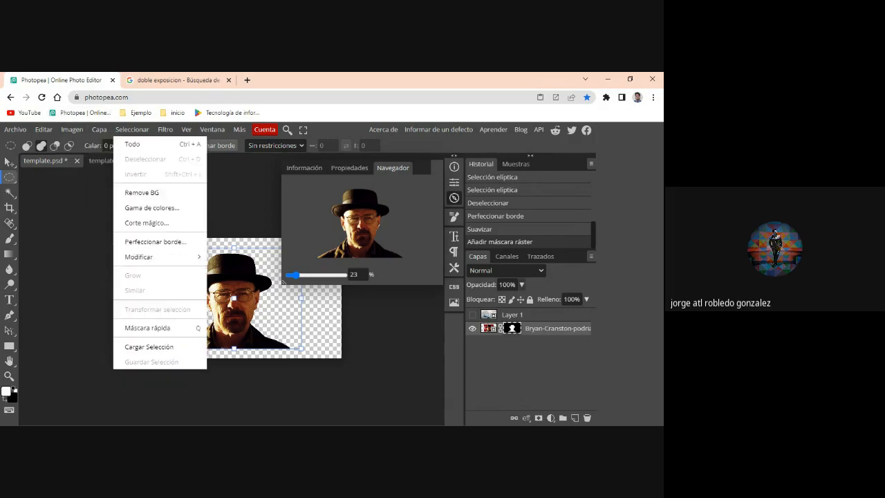
# - Target the portrait layer's image instead of its mask and open a Levels adjustment for it
pyautogui.click(488, 329)
pyautogui.click(488, 329)
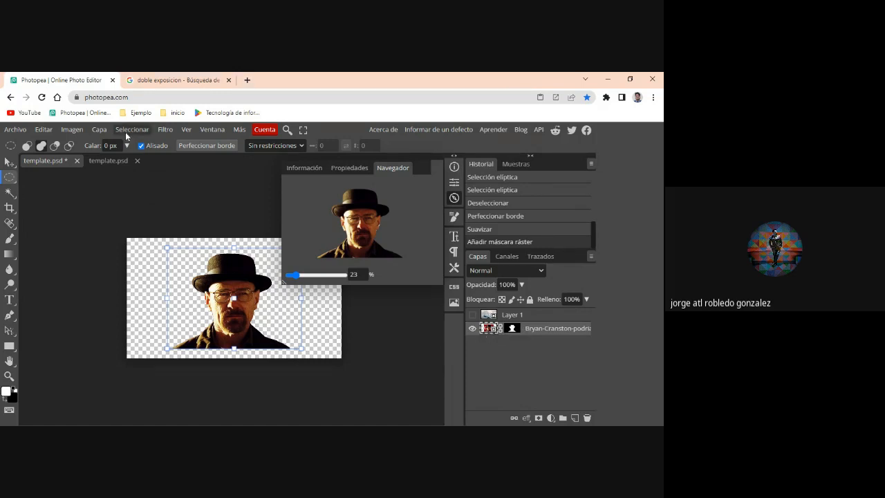
pyautogui.click(72, 130)
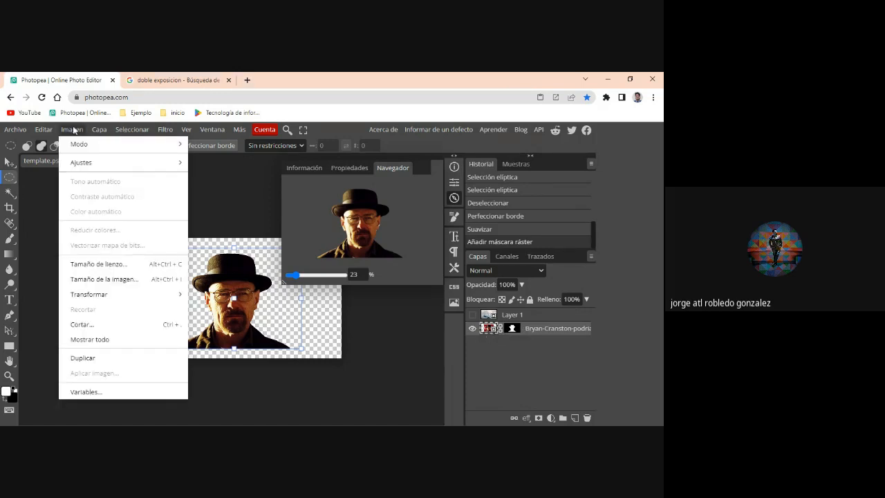
pyautogui.moveTo(97, 163)
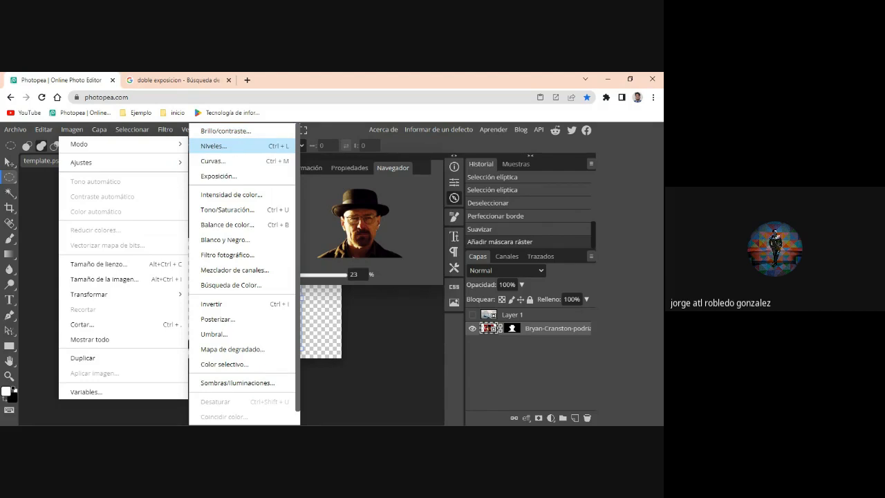
pyautogui.click(238, 145)
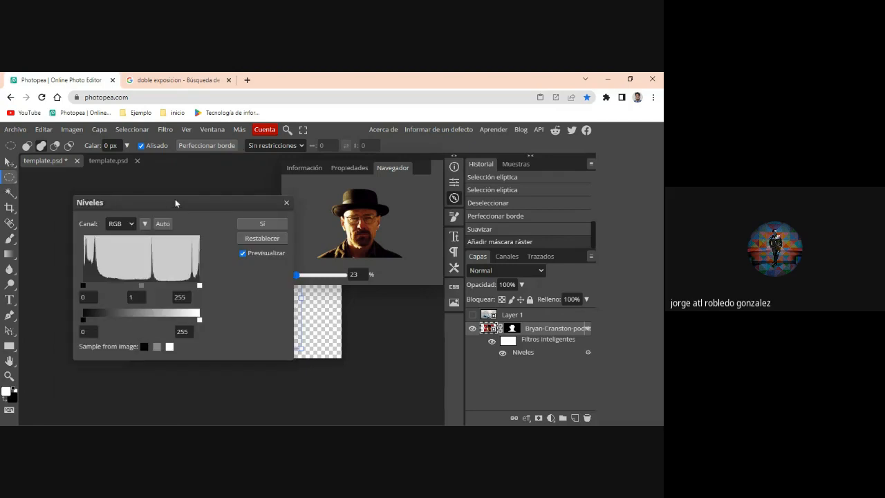
# - Try lowering the RGB white input level to 113 in Levels and return it to 255
pyautogui.moveTo(173, 205); pyautogui.dragTo(444, 246)
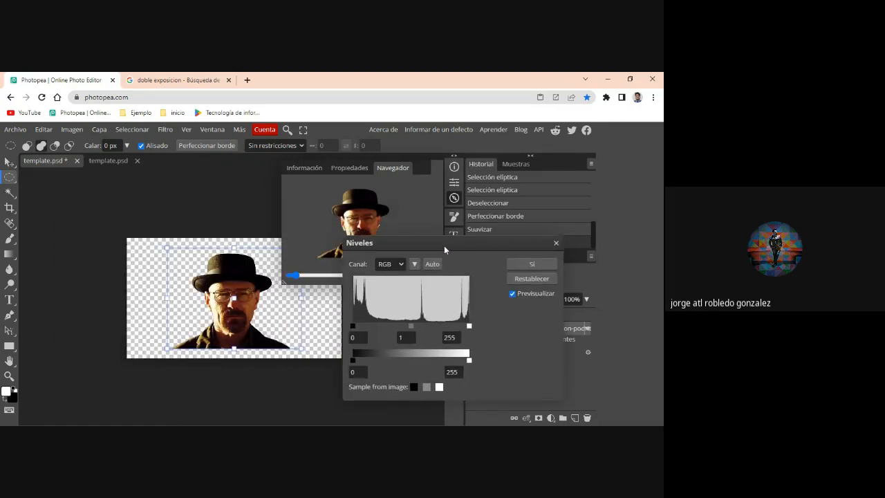
pyautogui.scroll(5, 230, 312)
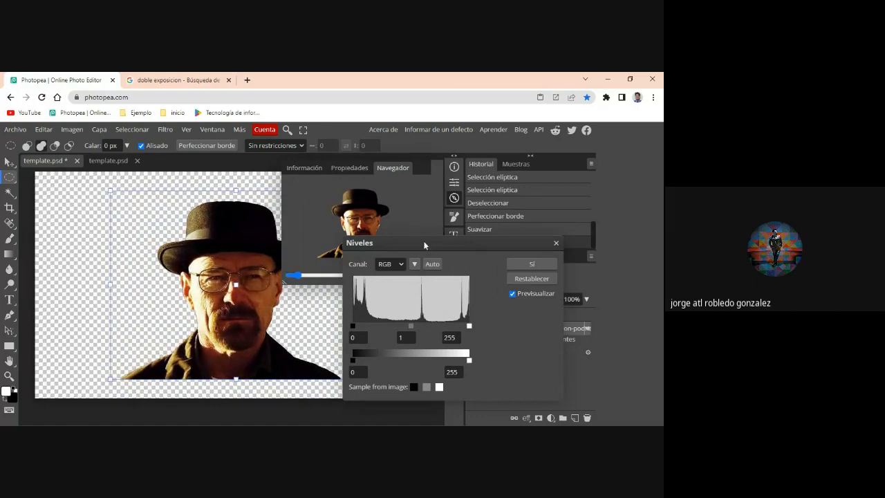
pyautogui.moveTo(424, 245); pyautogui.dragTo(465, 218)
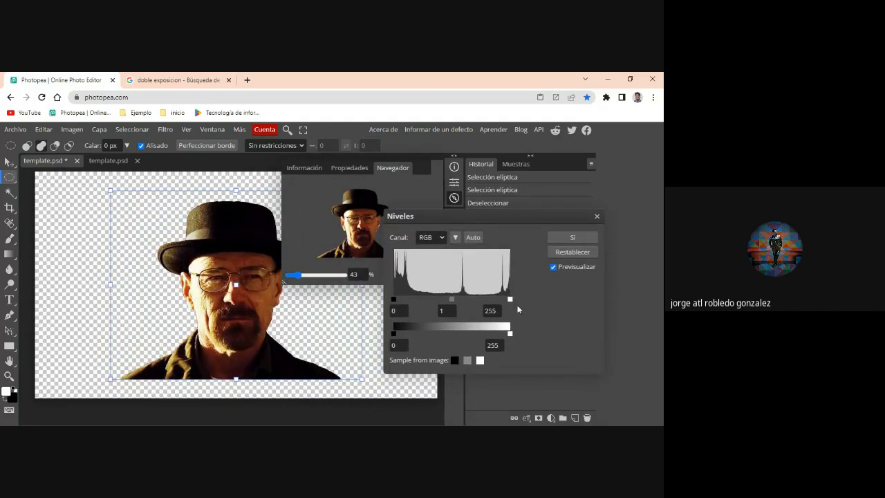
pyautogui.moveTo(511, 302); pyautogui.dragTo(445, 305)
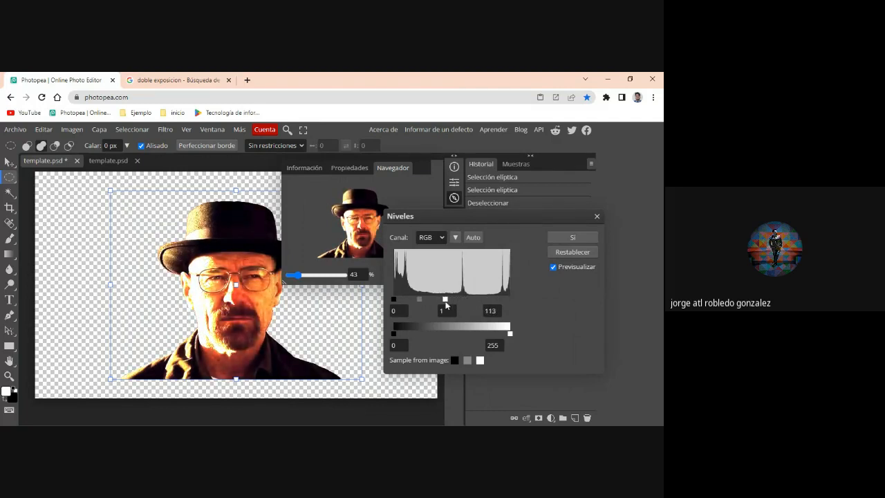
pyautogui.moveTo(445, 298); pyautogui.dragTo(512, 300)
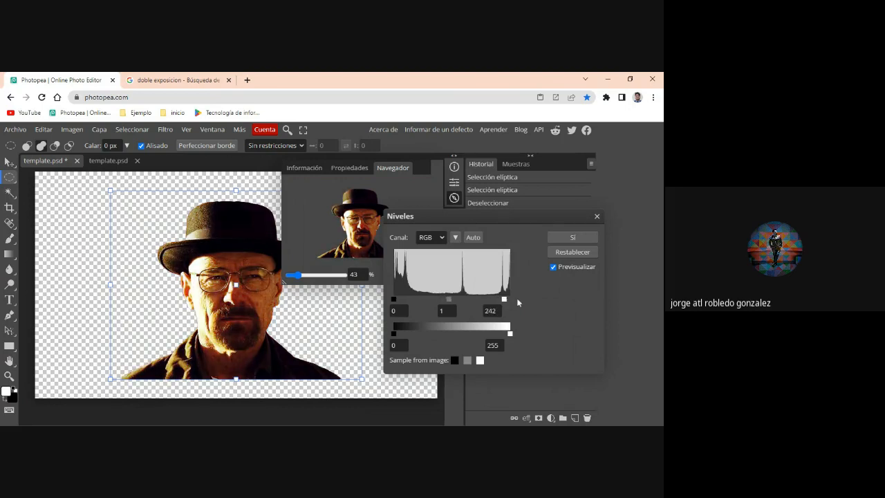
# - Try lowering the white input level of the Red channel in Levels and return to the RGB channel
pyautogui.click(442, 241)
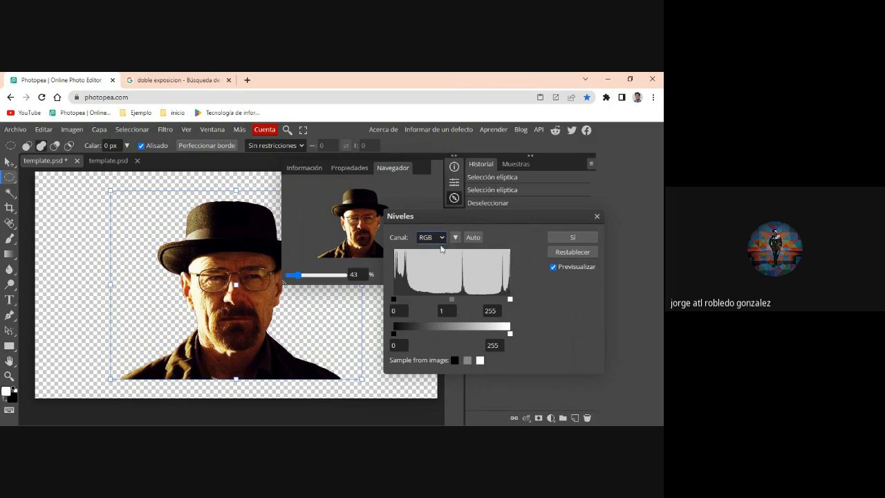
pyautogui.click(441, 259)
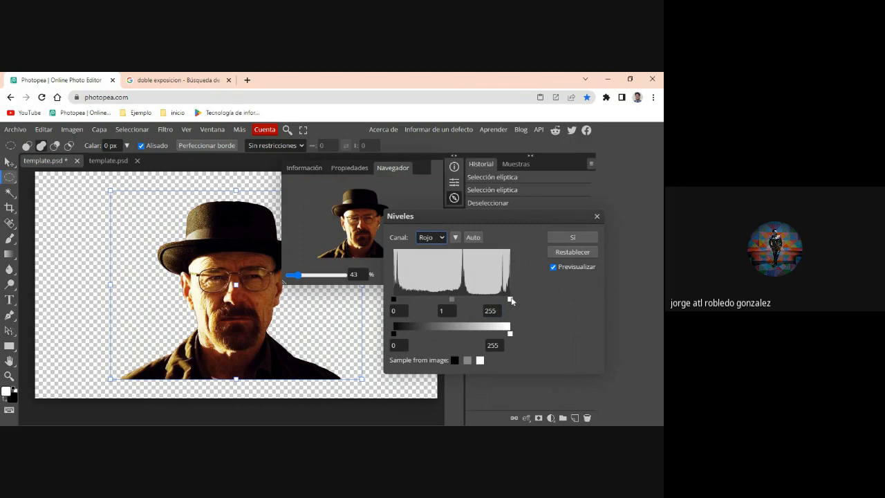
pyautogui.moveTo(511, 300)
pyautogui.mouseDown()
pyautogui.moveTo(446, 300)
pyautogui.moveTo(511, 300)
pyautogui.moveTo(497, 299)
pyautogui.mouseUp()
pyautogui.click(444, 249)
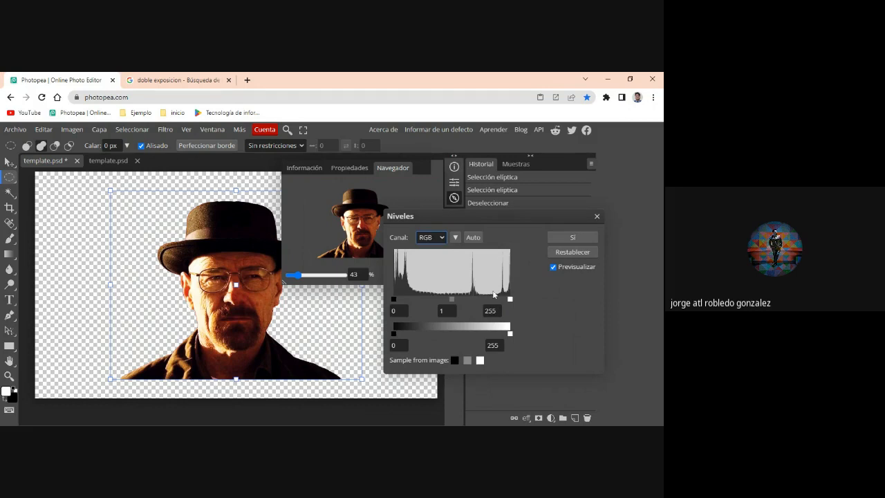
# - Try an RGB white input level of 162 and a white output level of 213 in Levels
pyautogui.moveTo(503, 301); pyautogui.dragTo(468, 300)
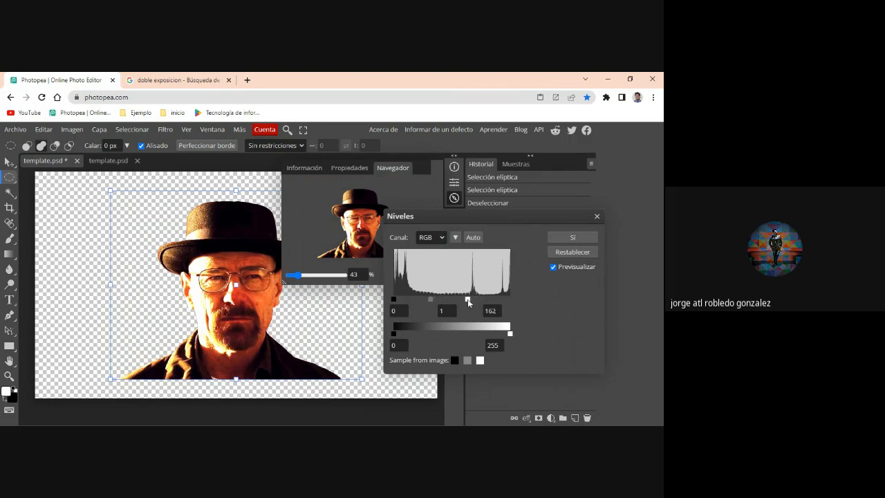
pyautogui.click(394, 307)
pyautogui.moveTo(394, 302)
pyautogui.mouseDown()
pyautogui.moveTo(410, 301)
pyautogui.moveTo(391, 300)
pyautogui.mouseUp()
pyautogui.moveTo(394, 334)
pyautogui.mouseDown()
pyautogui.moveTo(406, 334)
pyautogui.moveTo(394, 333)
pyautogui.mouseUp()
pyautogui.moveTo(510, 336); pyautogui.dragTo(491, 335)
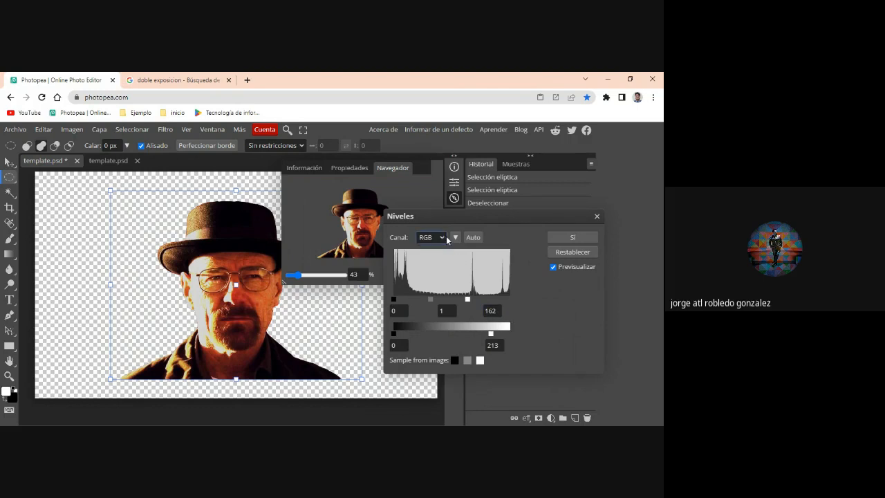
# - Apply the automatic Levels correction to the portrait layer
pyautogui.click(473, 238)
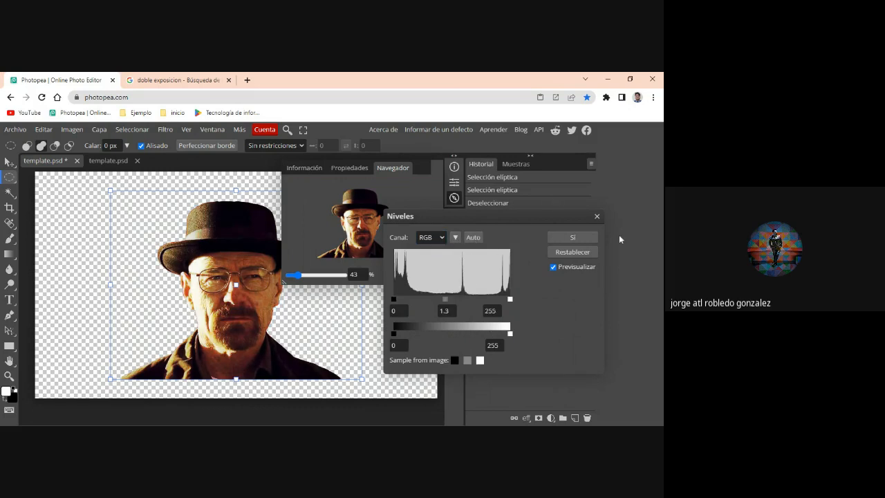
pyautogui.click(577, 251)
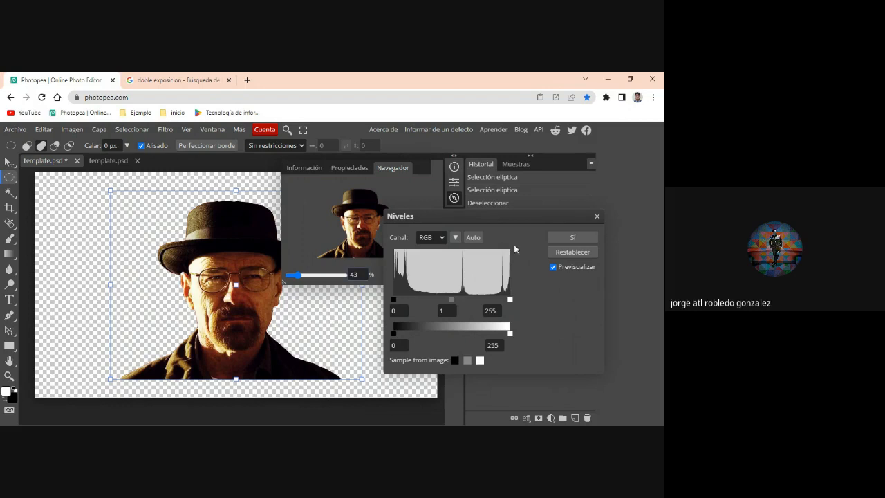
pyautogui.click(473, 237)
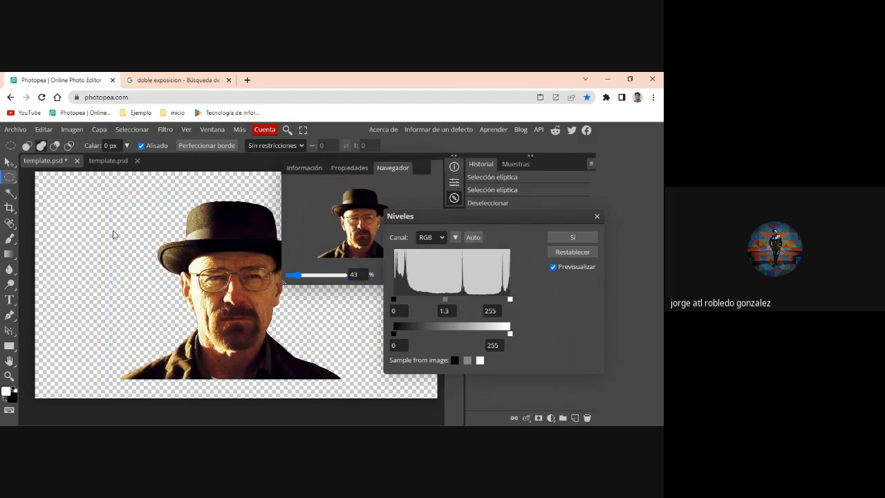
pyautogui.click(582, 239)
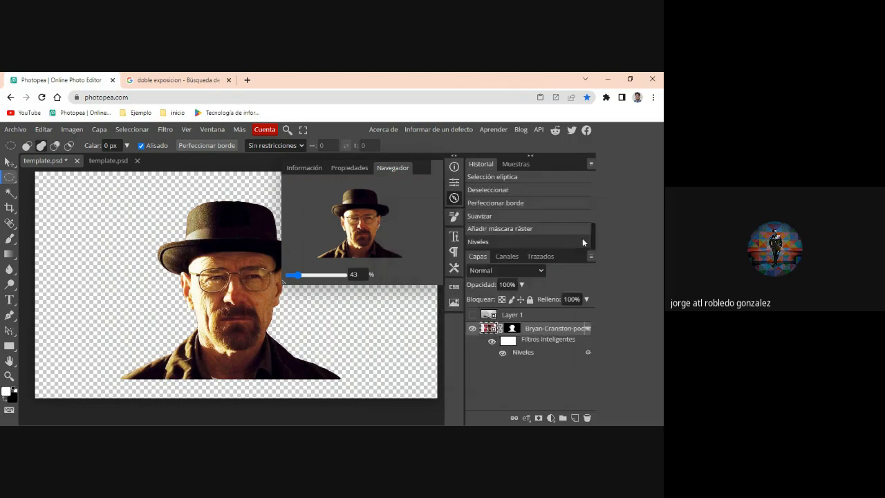
# - Apply a Brightness/Contrast adjustment to the portrait with brightness -2 and contrast 94
pyautogui.click(69, 130)
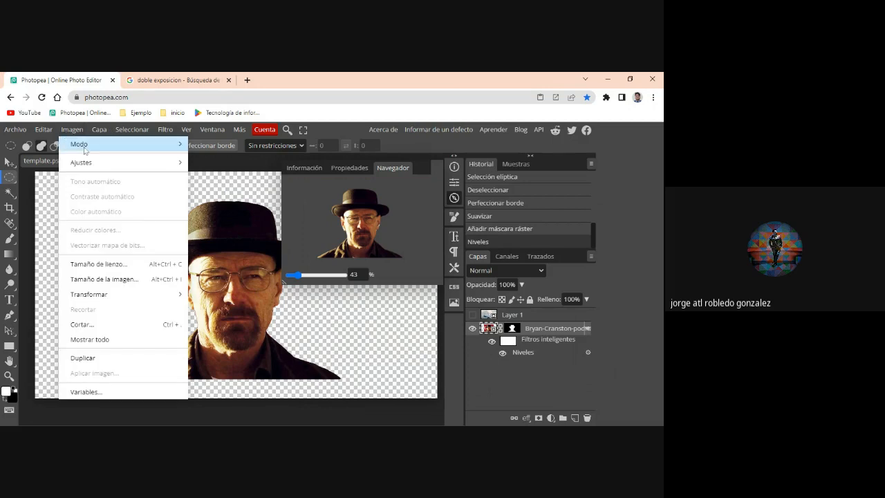
pyautogui.moveTo(116, 163)
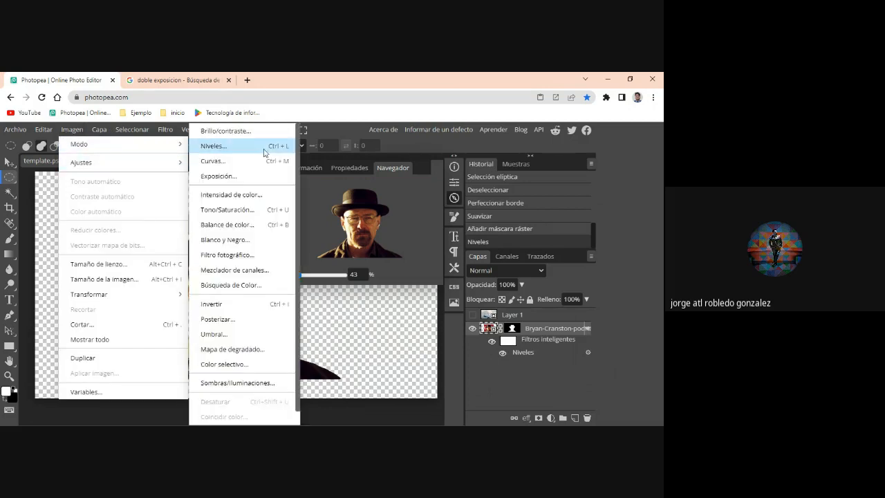
pyautogui.click(248, 135)
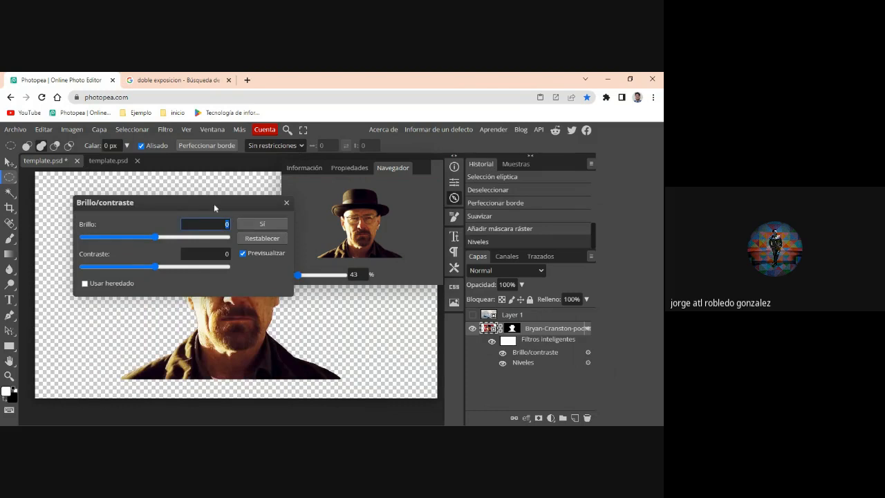
pyautogui.moveTo(214, 203); pyautogui.dragTo(467, 216)
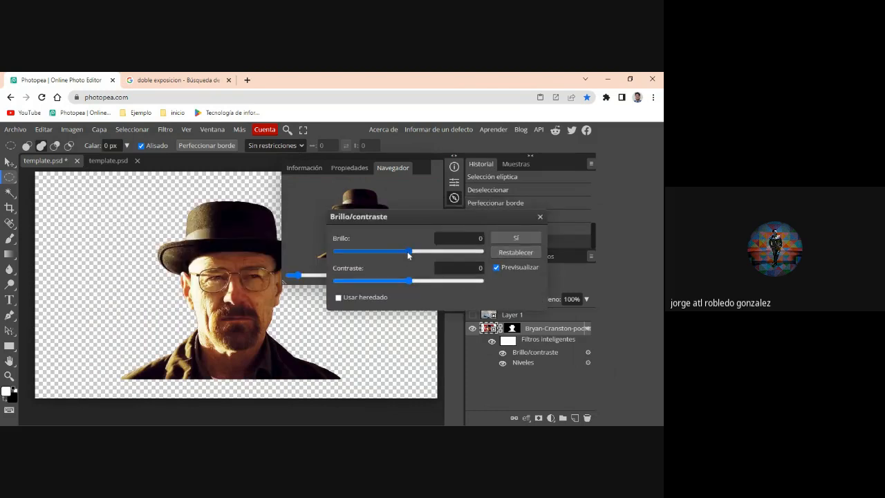
pyautogui.moveTo(408, 250); pyautogui.dragTo(477, 284)
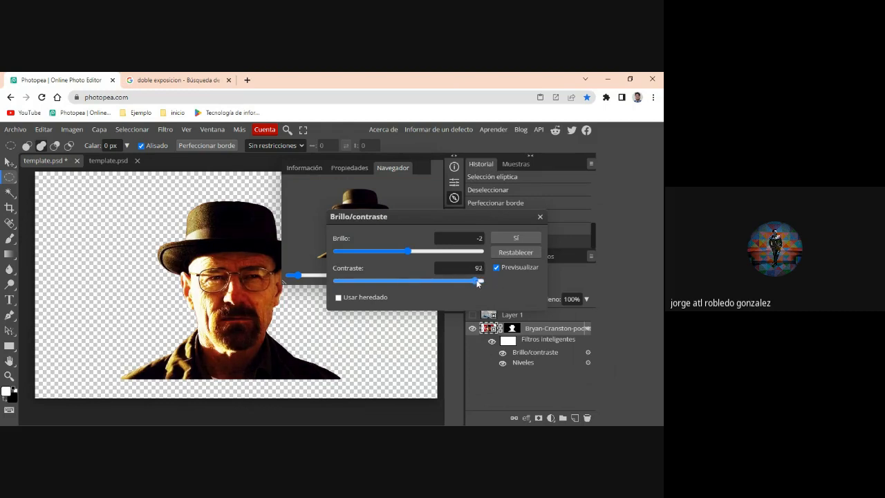
pyautogui.click(515, 238)
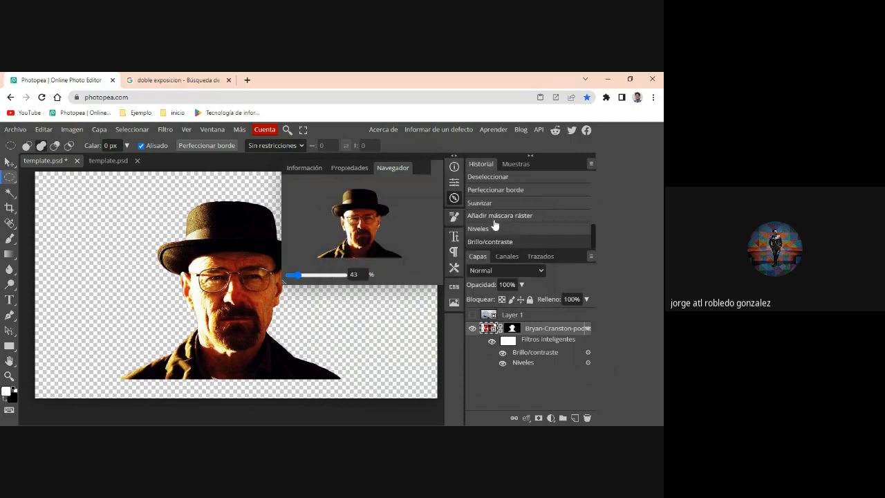
# - Open a Hue/Saturation adjustment for the portrait layer and place its dialog clear of the face
pyautogui.click(75, 129)
pyautogui.moveTo(109, 169)
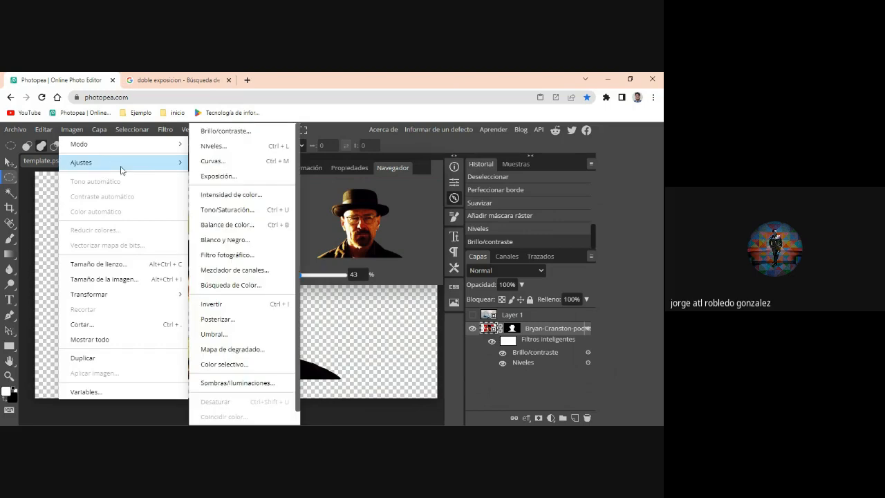
pyautogui.click(245, 210)
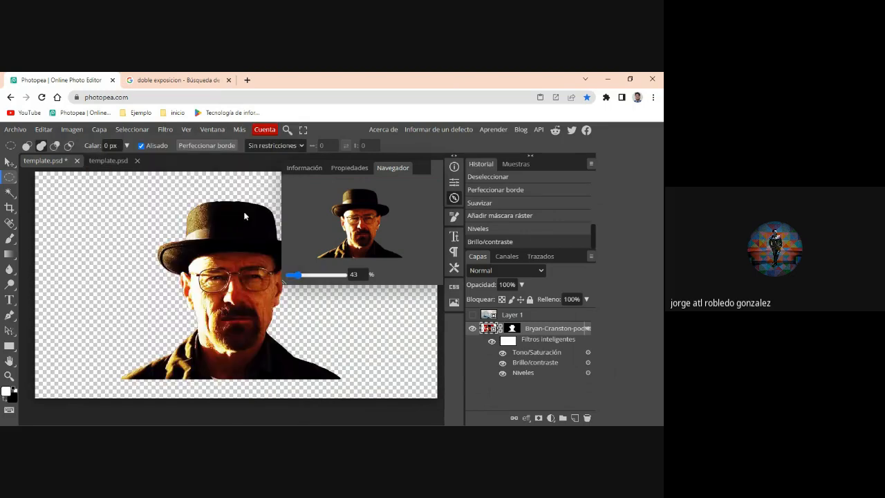
pyautogui.moveTo(190, 204); pyautogui.dragTo(322, 213)
pyautogui.moveTo(396, 219); pyautogui.dragTo(482, 185)
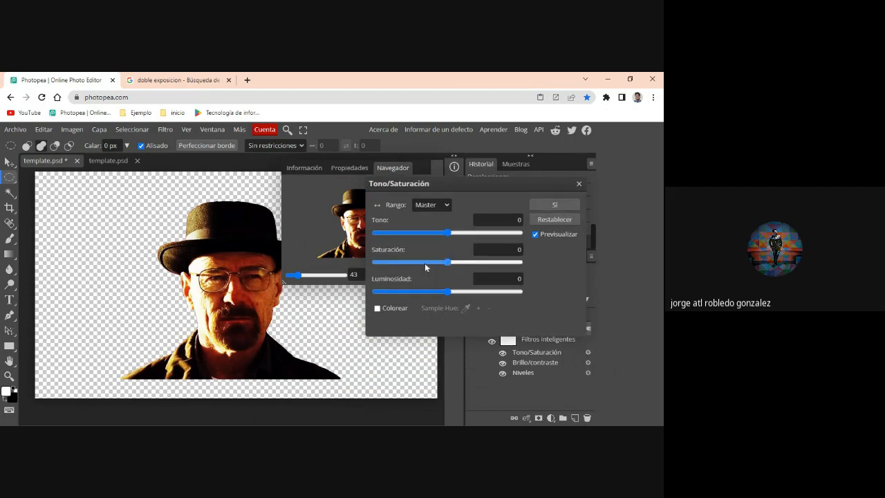
# - Try a saturation of -76 and a lightness of -22 on the portrait, and reset the Hue/Saturation values
pyautogui.moveTo(425, 264); pyautogui.dragTo(379, 268)
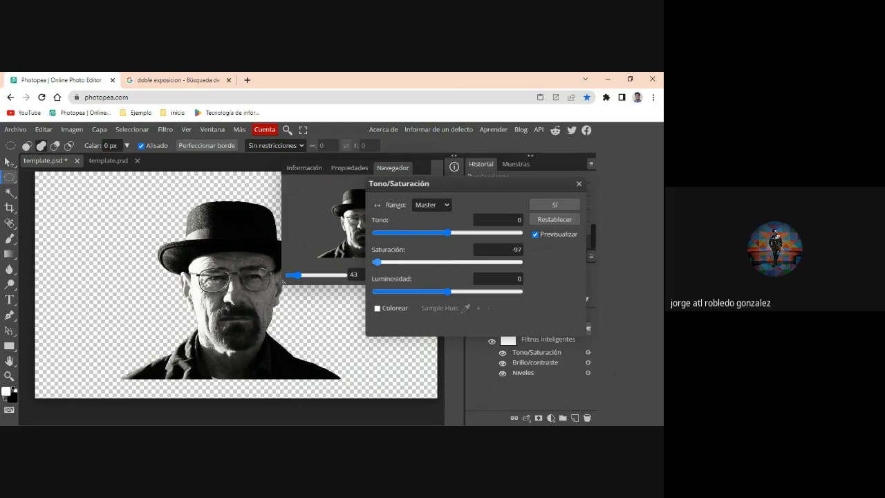
pyautogui.moveTo(378, 265)
pyautogui.mouseDown()
pyautogui.moveTo(435, 267)
pyautogui.moveTo(394, 267)
pyautogui.mouseUp()
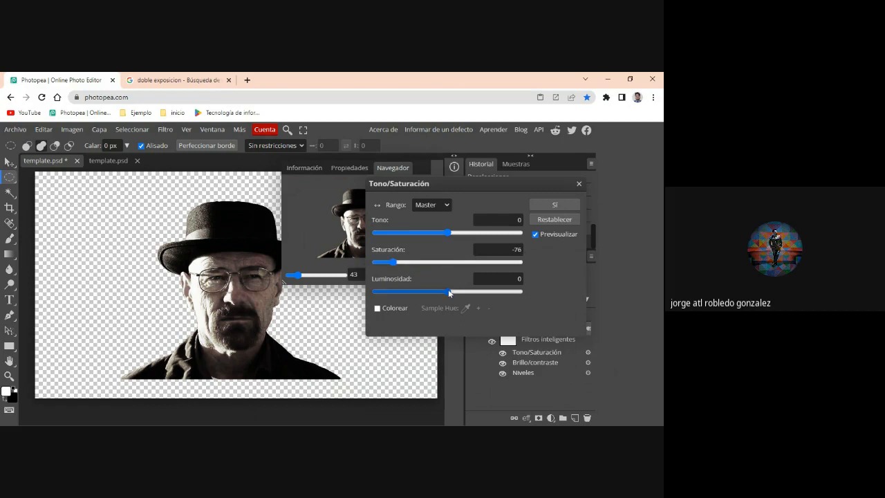
pyautogui.moveTo(424, 291)
pyautogui.mouseDown()
pyautogui.moveTo(484, 292)
pyautogui.moveTo(433, 296)
pyautogui.mouseUp()
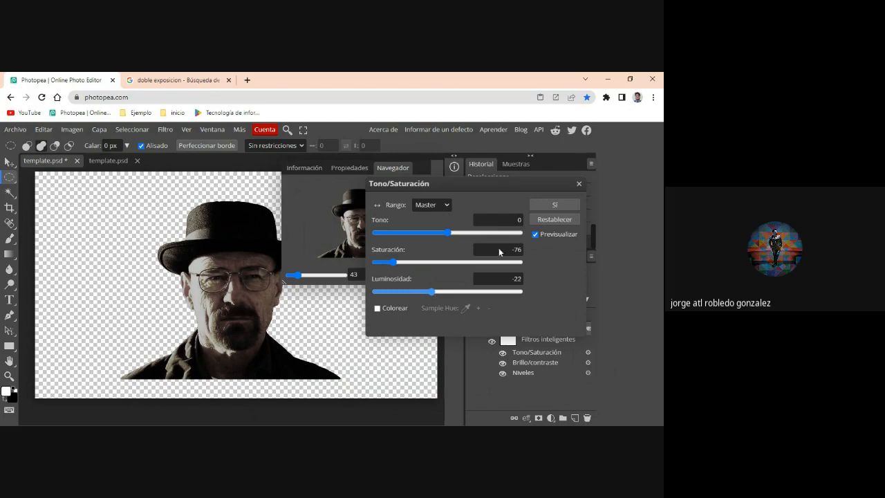
pyautogui.click(565, 219)
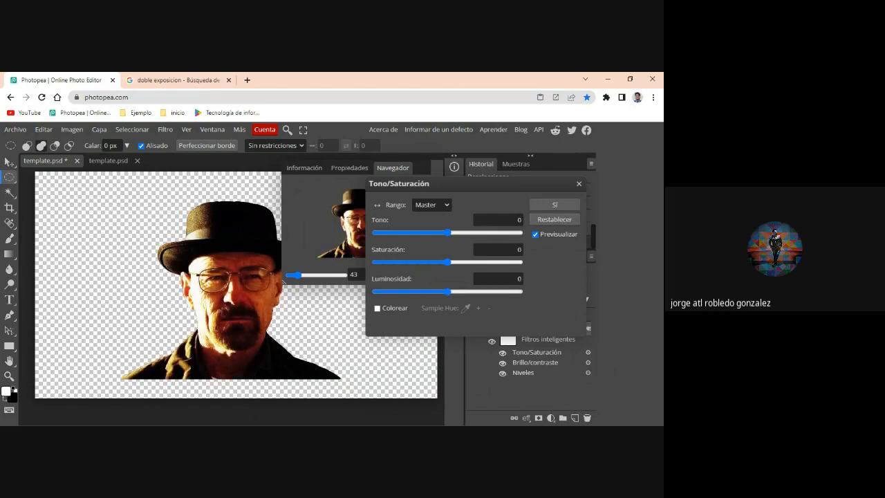
# - Set the portrait's saturation to -30 and apply the Hue/Saturation adjustment
pyautogui.moveTo(436, 266); pyautogui.dragTo(429, 266)
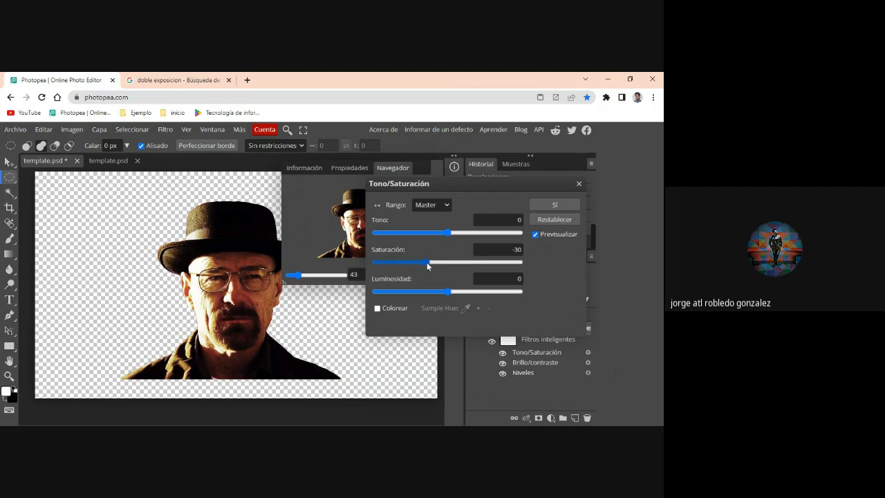
pyautogui.click(553, 207)
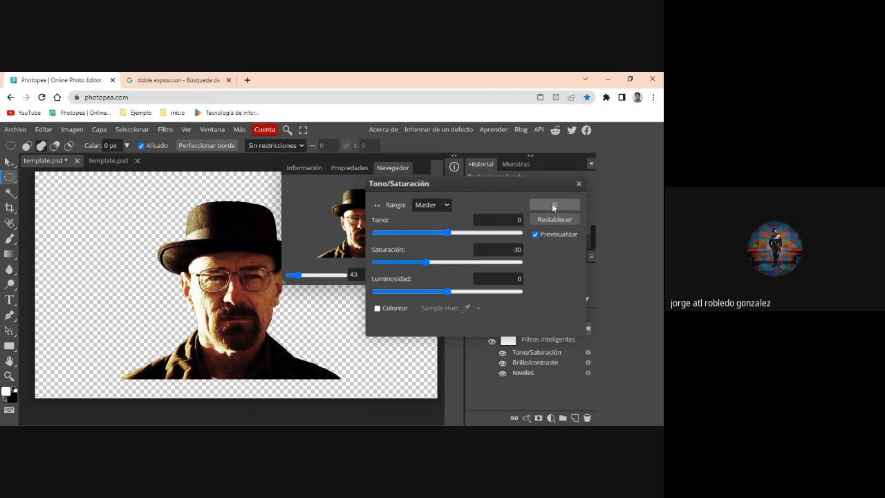
# - Apply a Shadows/Highlights adjustment to the portrait with a shadow amount of 22% and a shadow tone of 76%
pyautogui.click(77, 132)
pyautogui.moveTo(101, 170)
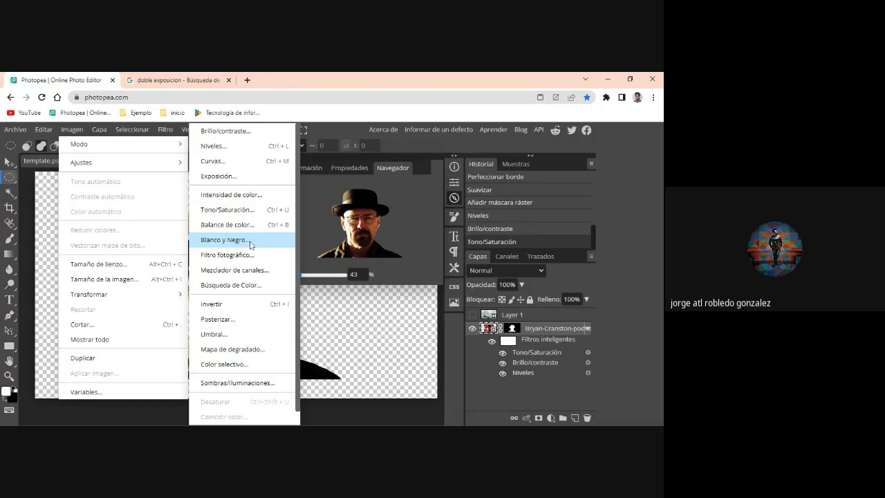
pyautogui.scroll(-1, 254, 287)
pyautogui.scroll(1, 254, 293)
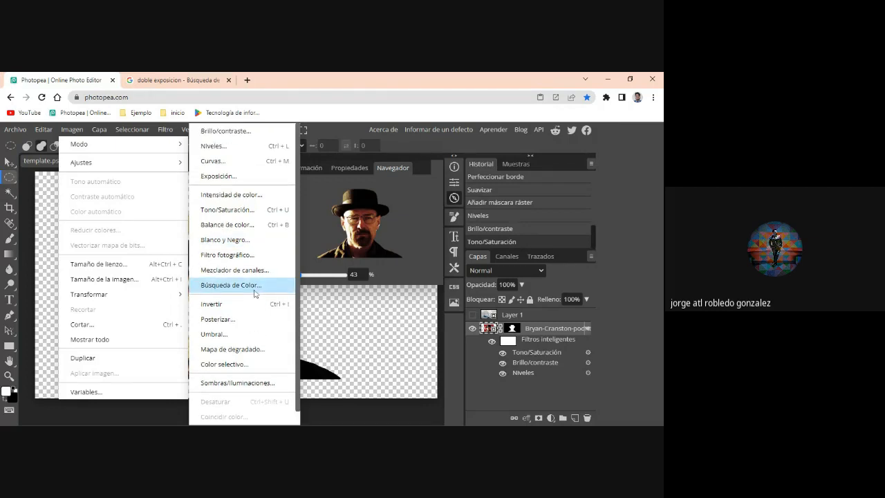
pyautogui.click(239, 383)
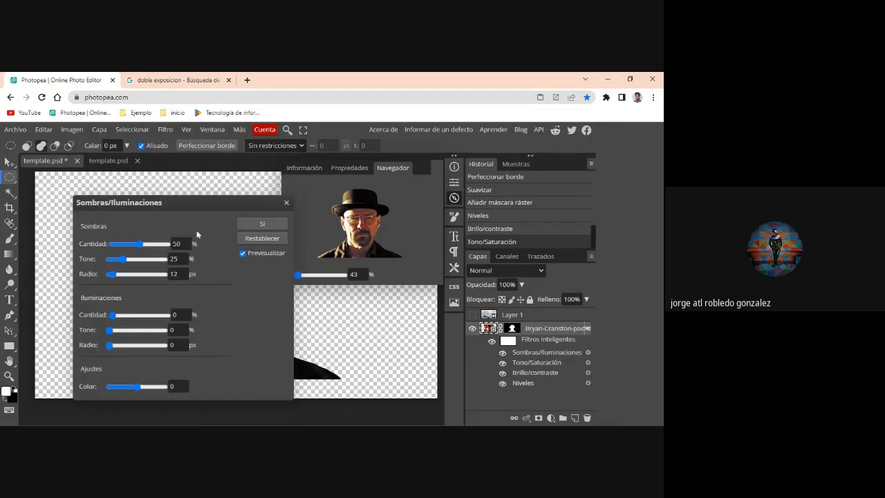
pyautogui.moveTo(182, 204); pyautogui.dragTo(475, 185)
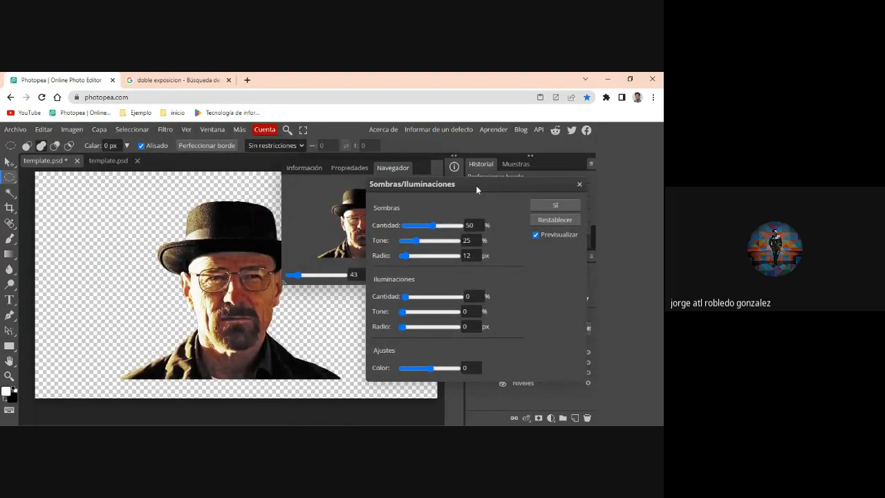
pyautogui.moveTo(434, 226); pyautogui.dragTo(442, 244)
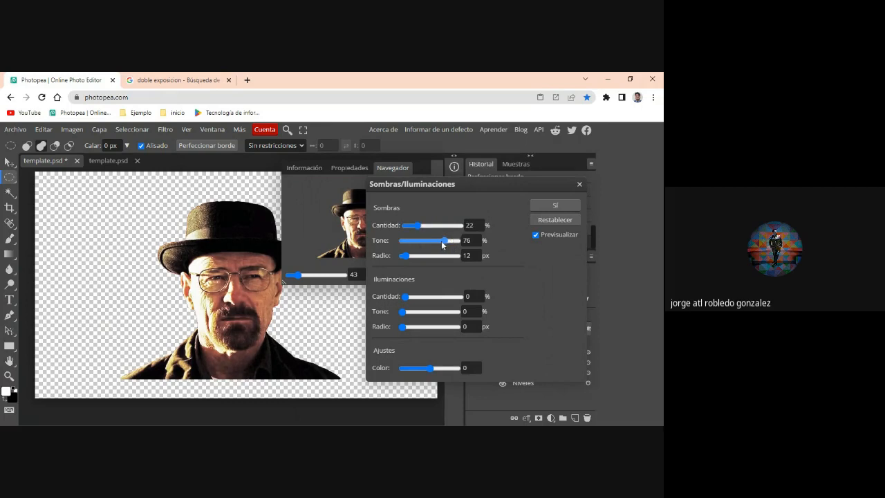
pyautogui.click(540, 204)
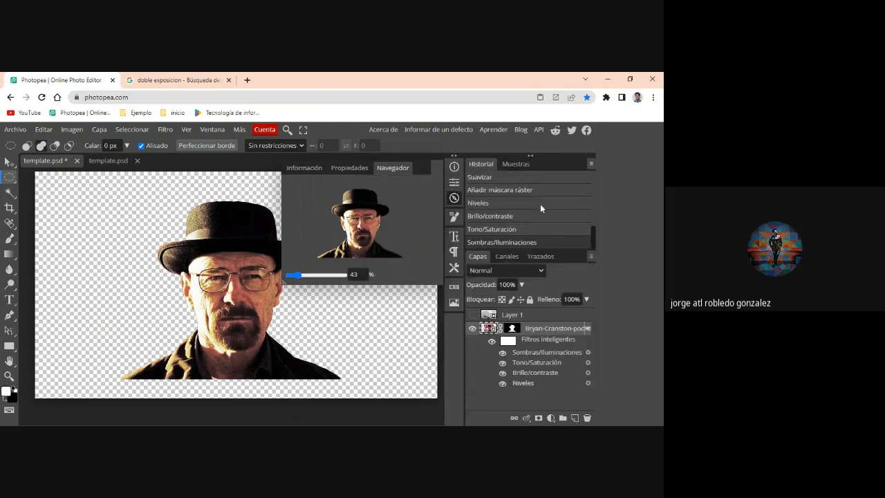
# - Open a Black and White adjustment for the portrait and set red to 64, yellow to -36, green to 167 and cyan to 167
pyautogui.click(72, 130)
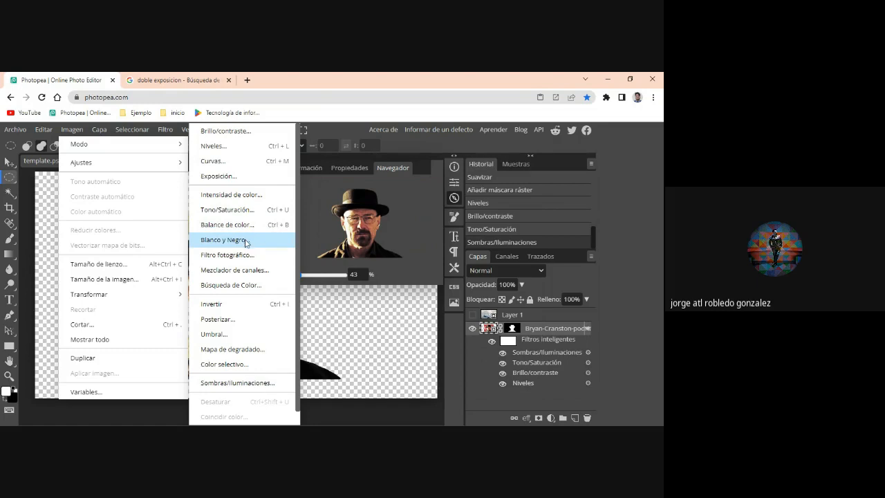
pyautogui.click(247, 243)
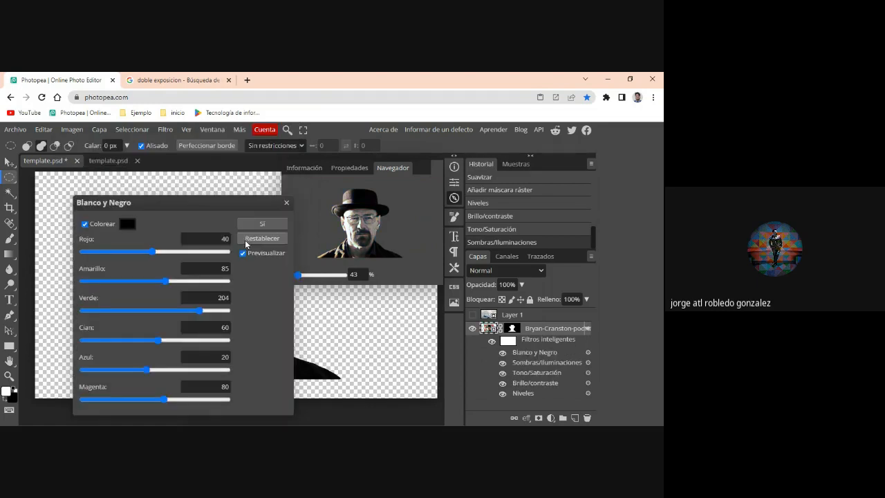
pyautogui.moveTo(258, 205); pyautogui.dragTo(514, 182)
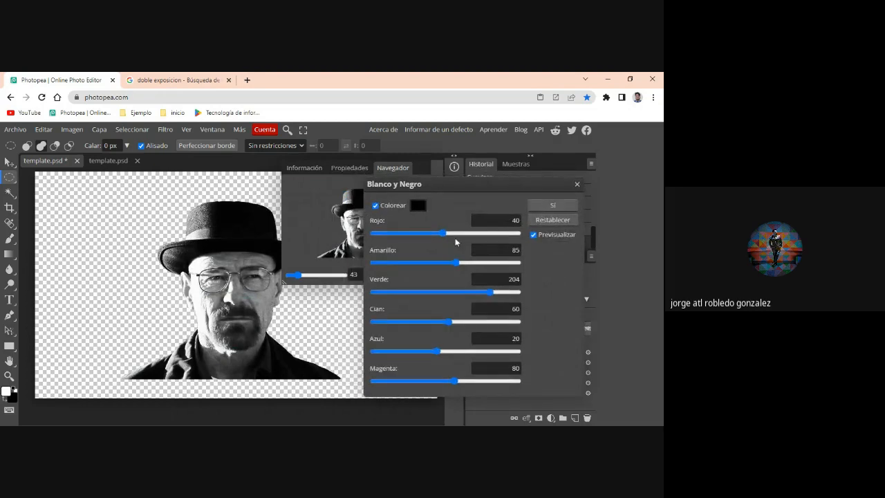
pyautogui.moveTo(460, 233)
pyautogui.mouseDown()
pyautogui.moveTo(474, 233)
pyautogui.moveTo(451, 235)
pyautogui.mouseUp()
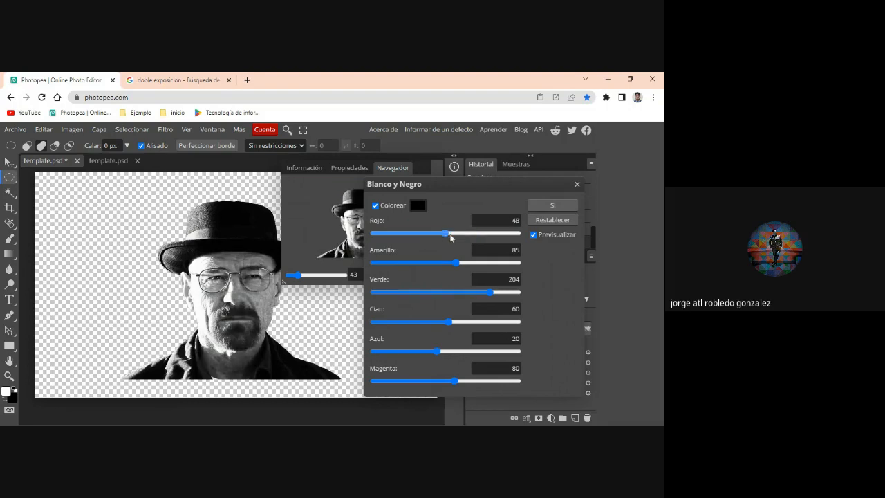
pyautogui.moveTo(428, 268)
pyautogui.mouseDown()
pyautogui.moveTo(420, 268)
pyautogui.moveTo(491, 267)
pyautogui.moveTo(421, 269)
pyautogui.mouseUp()
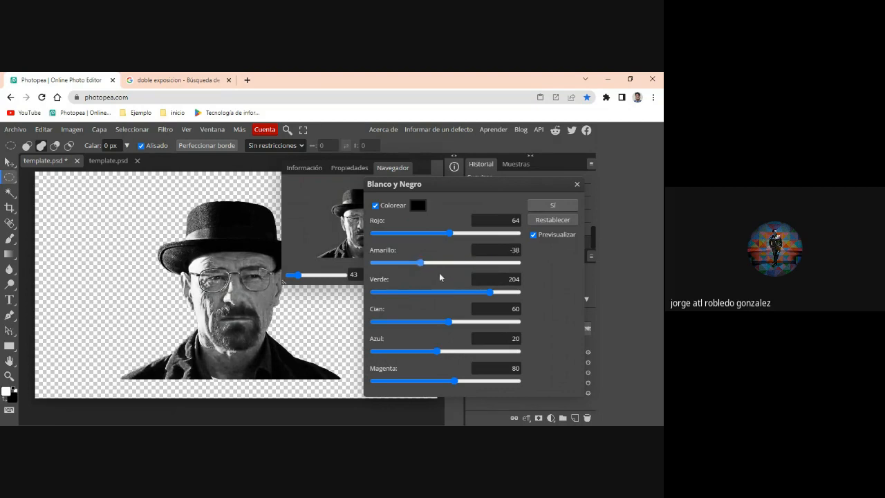
pyautogui.moveTo(488, 294)
pyautogui.mouseDown()
pyautogui.moveTo(450, 296)
pyautogui.moveTo(494, 294)
pyautogui.moveTo(478, 296)
pyautogui.mouseUp()
pyautogui.moveTo(444, 324); pyautogui.dragTo(480, 322)
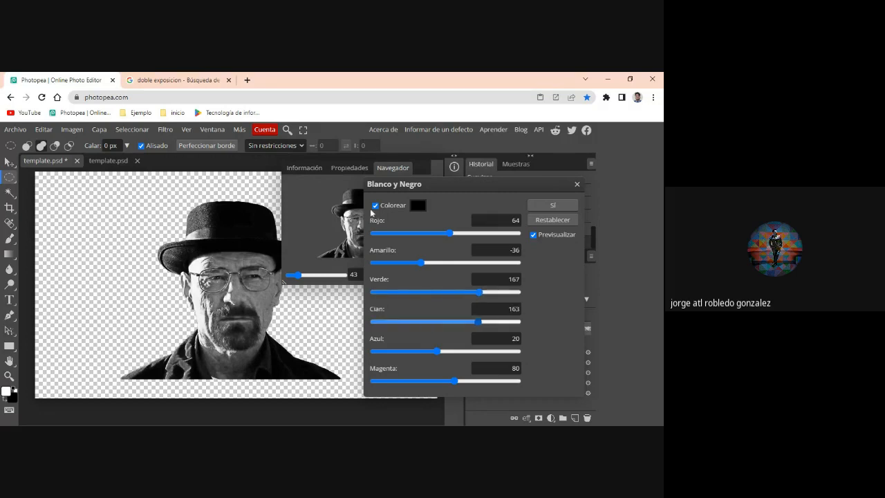
# - Set magenta to 131 with Colorize kept enabled, and apply the Black and White adjustment to the portrait
pyautogui.click(375, 205)
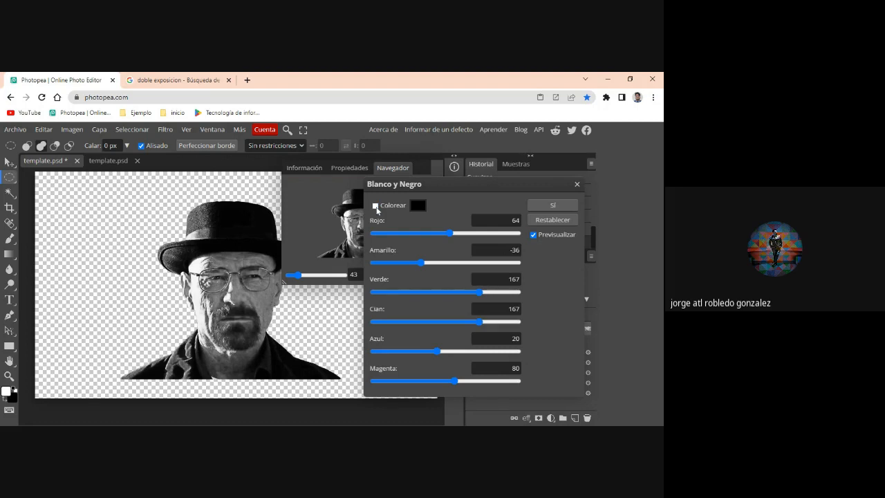
pyautogui.click(376, 206)
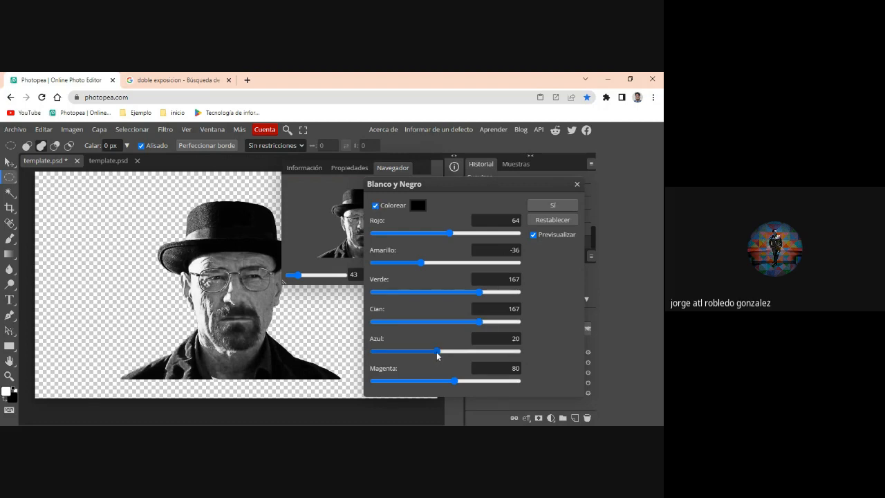
pyautogui.moveTo(437, 354)
pyautogui.mouseDown()
pyautogui.moveTo(485, 353)
pyautogui.moveTo(424, 351)
pyautogui.moveTo(436, 353)
pyautogui.mouseUp()
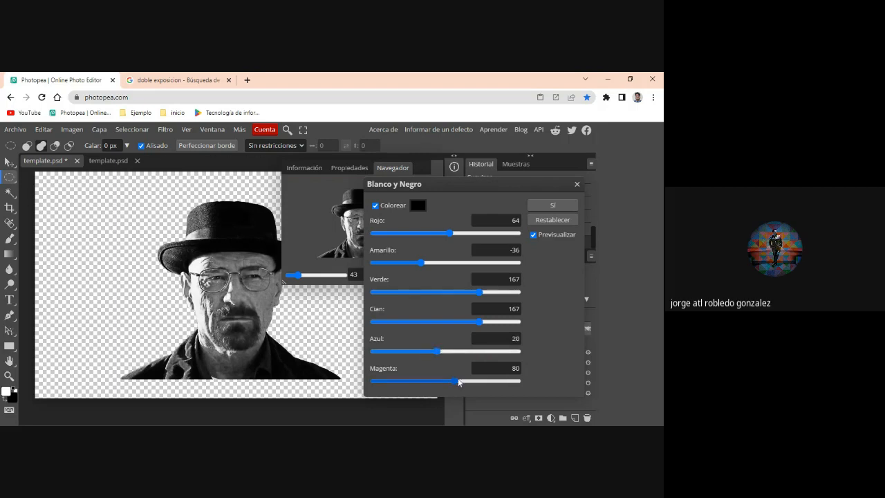
pyautogui.moveTo(459, 381)
pyautogui.mouseDown()
pyautogui.moveTo(424, 382)
pyautogui.moveTo(471, 383)
pyautogui.mouseUp()
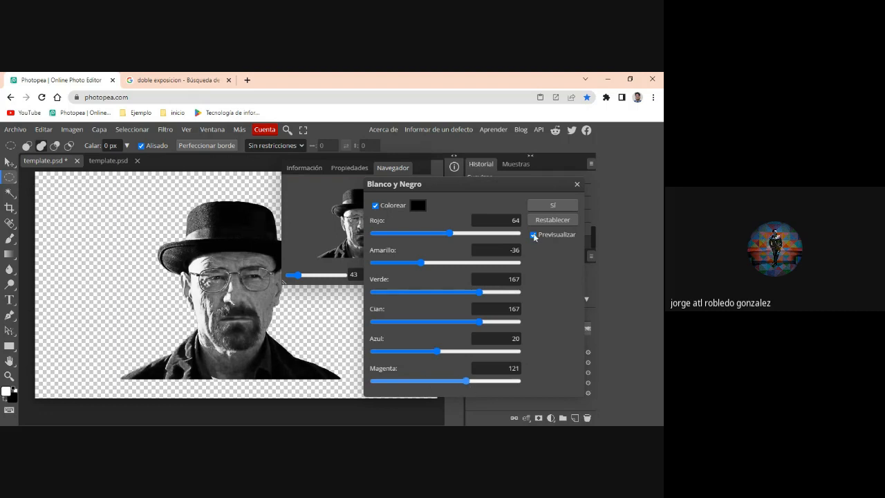
pyautogui.click(552, 206)
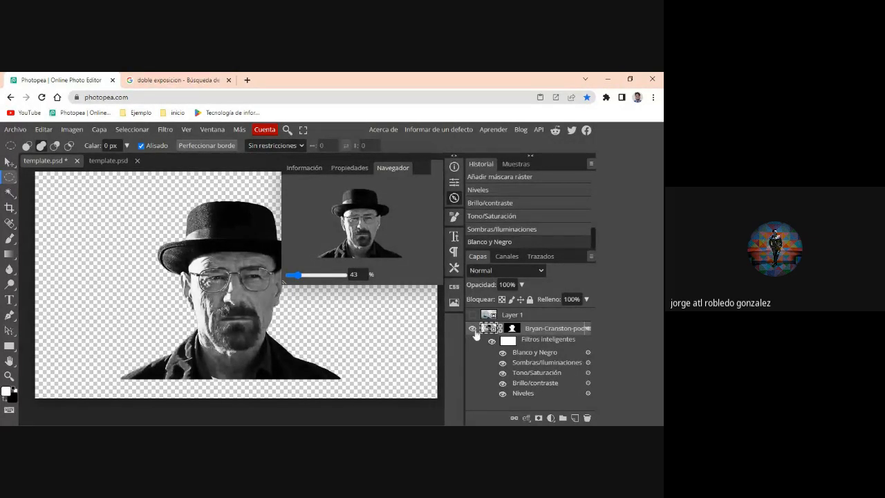
# - Scale the portrait up proportionally to 118.83% so it fills the canvas height and rests on the bottom edge, and apply the transformation
pyautogui.press('v')
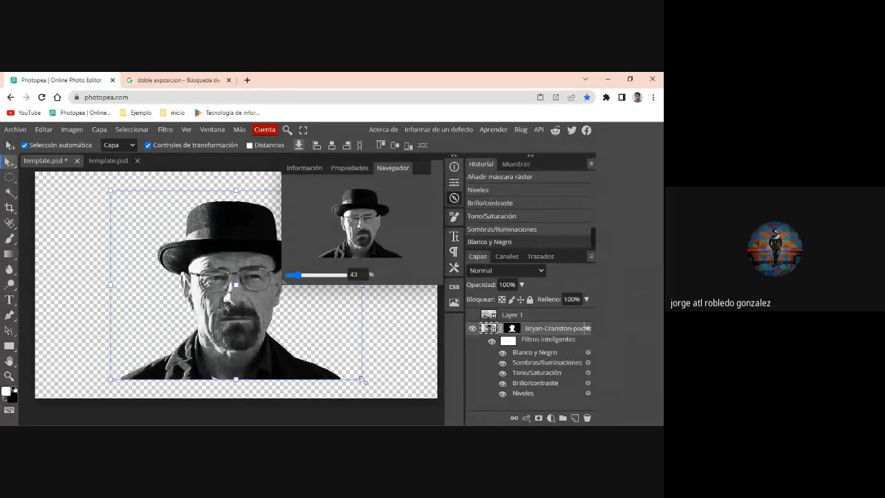
pyautogui.moveTo(363, 379); pyautogui.dragTo(389, 425)
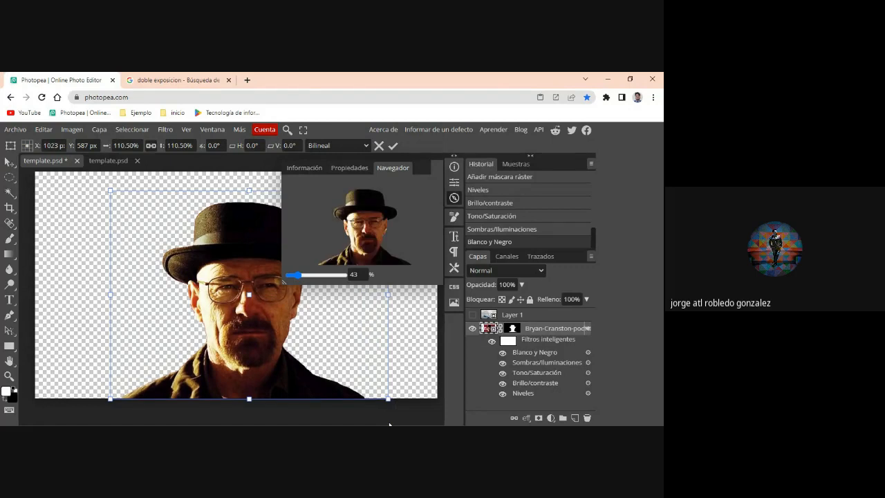
pyautogui.moveTo(109, 189); pyautogui.dragTo(89, 172)
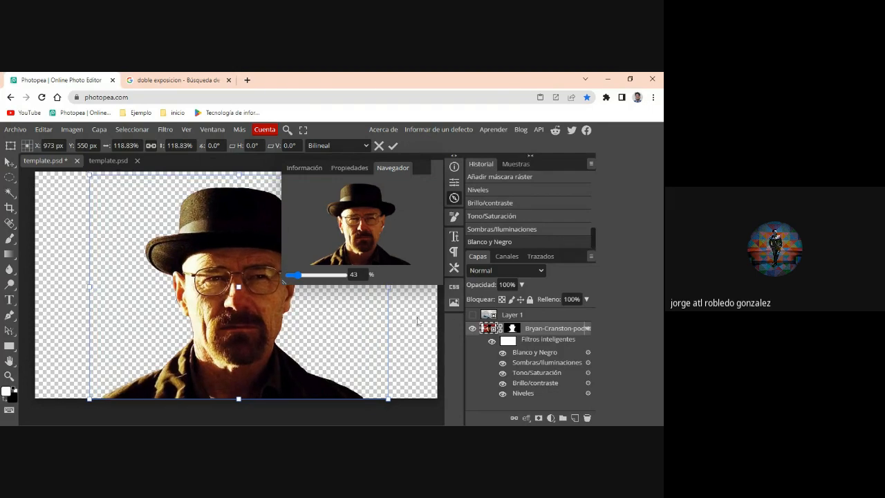
pyautogui.click(43, 252)
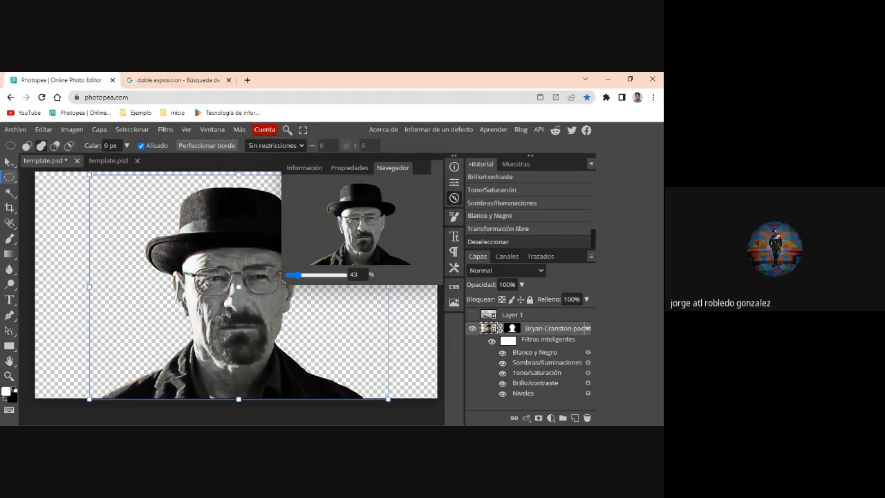
# - Compare the portrait with its Levels, Brightness/Contrast, Hue/Saturation, Shadows/Highlights and Black and White smart filters switched off and on again
pyautogui.click(502, 394)
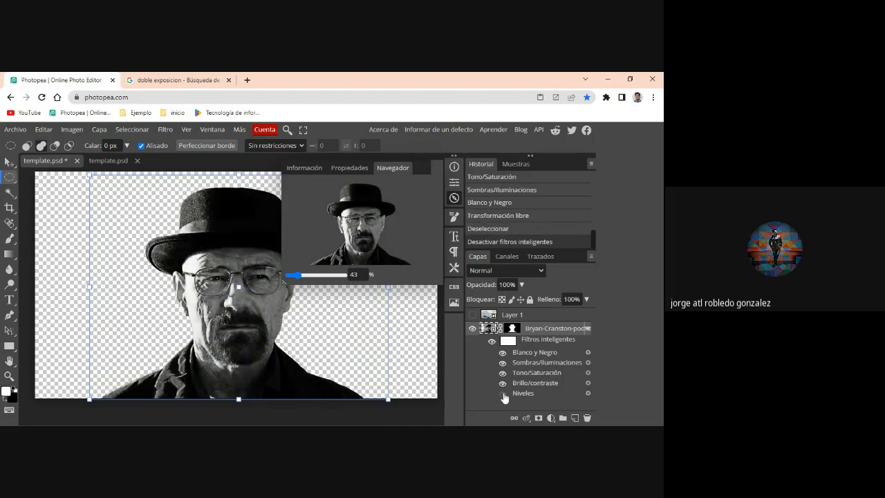
pyautogui.click(503, 395)
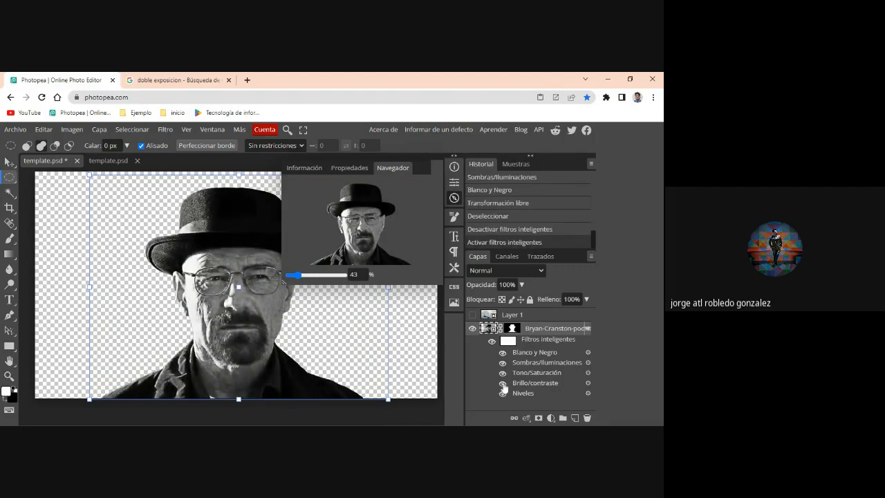
pyautogui.click(503, 384)
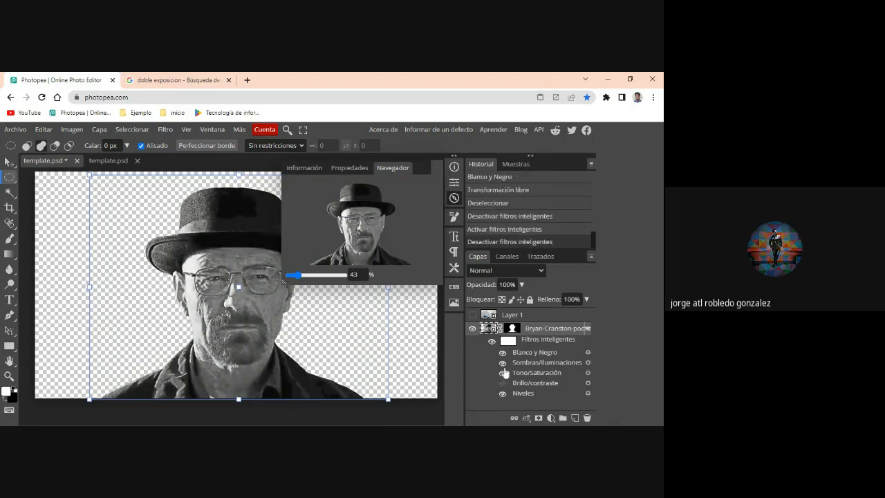
pyautogui.click(502, 372)
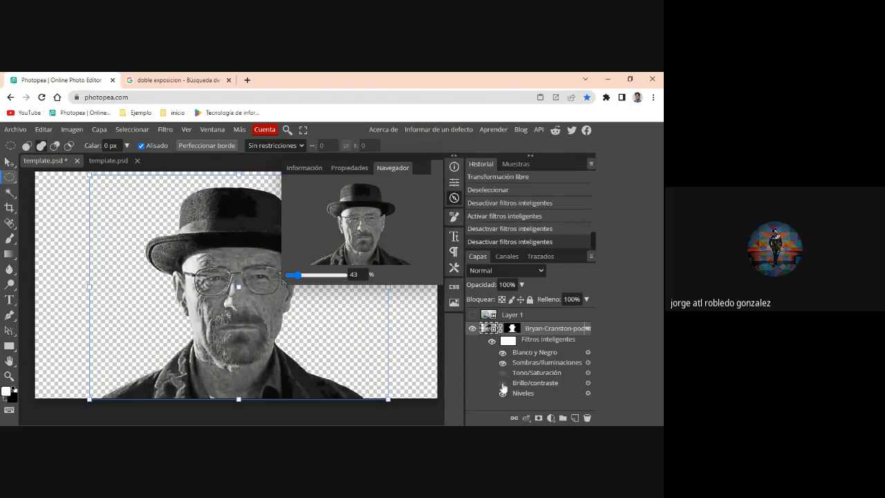
pyautogui.click(503, 372)
pyautogui.click(503, 374)
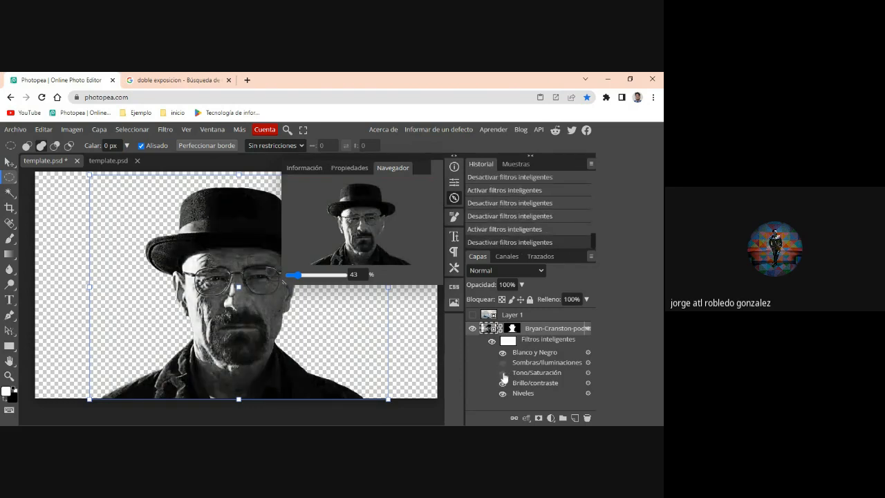
pyautogui.click(503, 374)
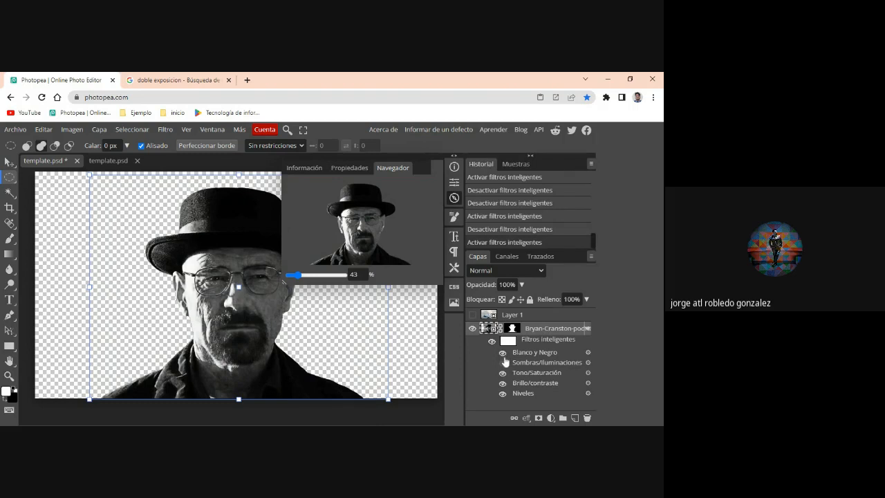
pyautogui.click(503, 353)
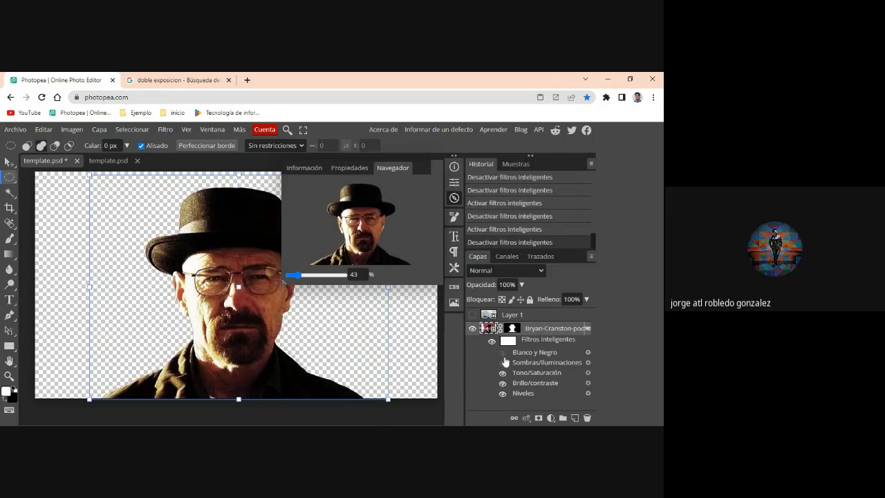
pyautogui.click(503, 353)
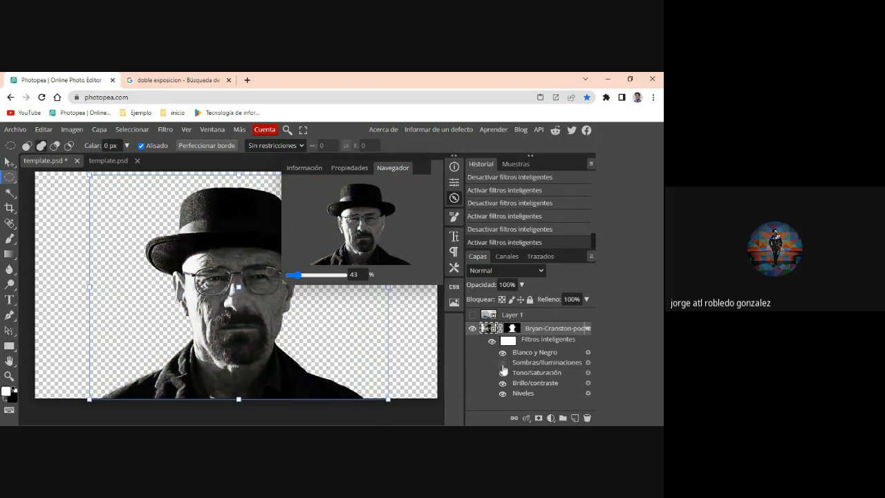
pyautogui.click(503, 364)
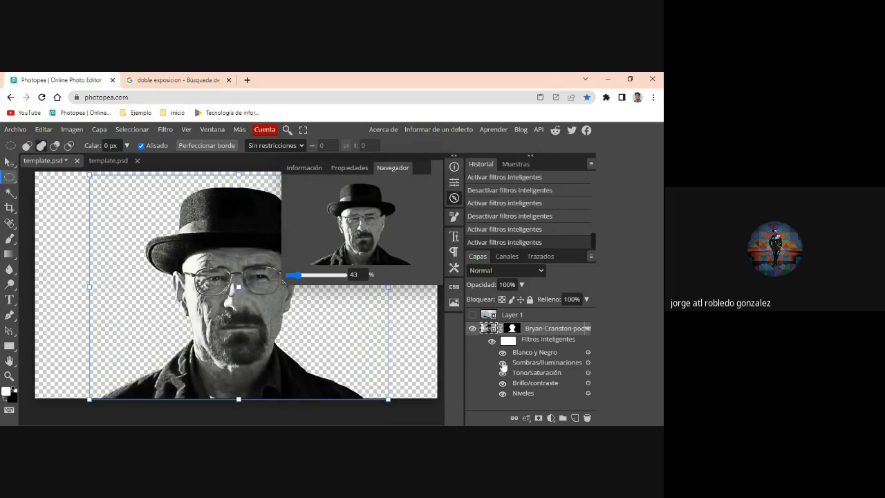
pyautogui.click(503, 364)
pyautogui.click(503, 364)
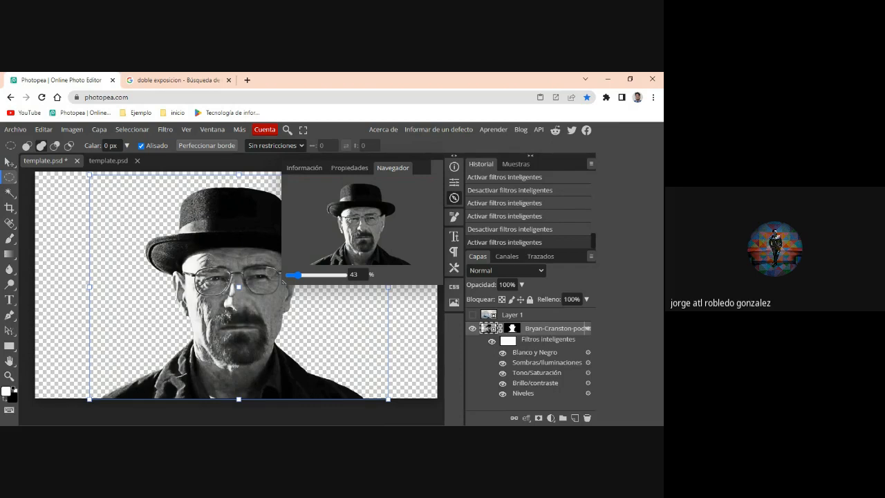
# - Collapse the portrait layer's smart filter list and rename the layer "ejemplo"
pyautogui.hotkey('alt', 'Tab')
pyautogui.click(587, 329)
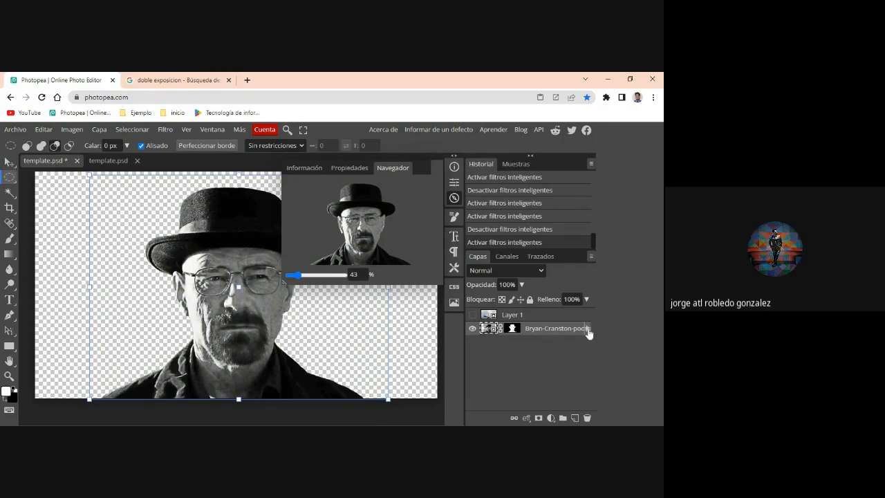
pyautogui.click(588, 329)
pyautogui.click(587, 329)
pyautogui.doubleClick(567, 330)
pyautogui.press('BackSpace')
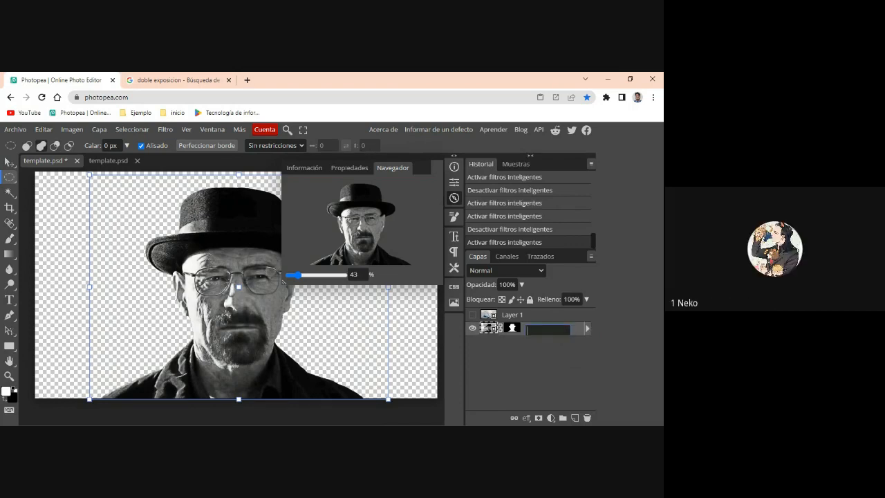
pyautogui.write('ejemplo')
pyautogui.press('Return')
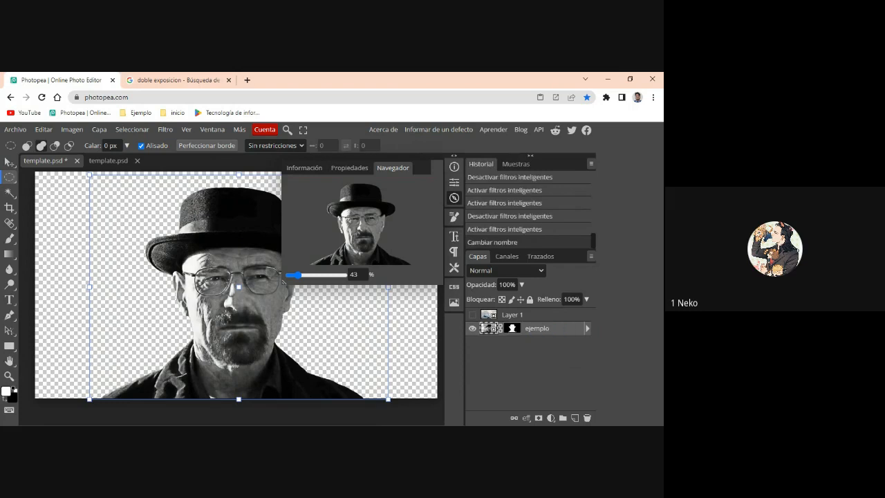
# - Inspect the "ejemplo" layer's smart filters, mask and smart object source, closing the source image and returning to the portrait document
pyautogui.click(587, 330)
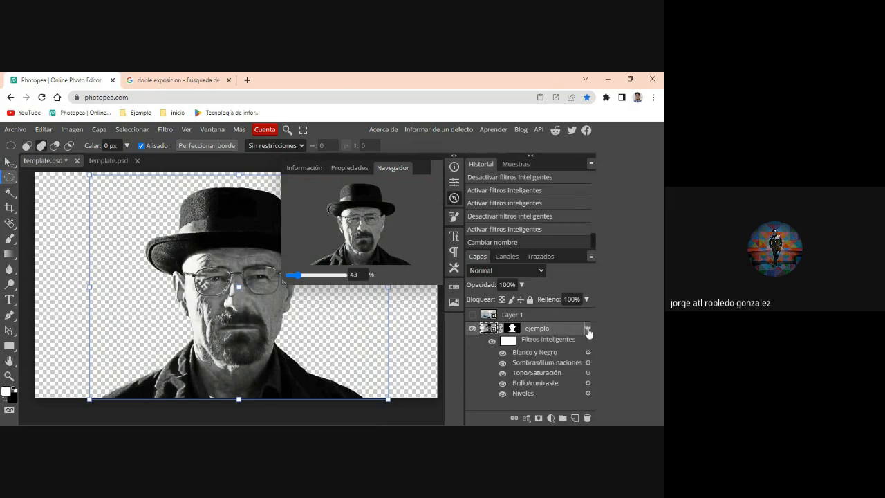
pyautogui.click(587, 329)
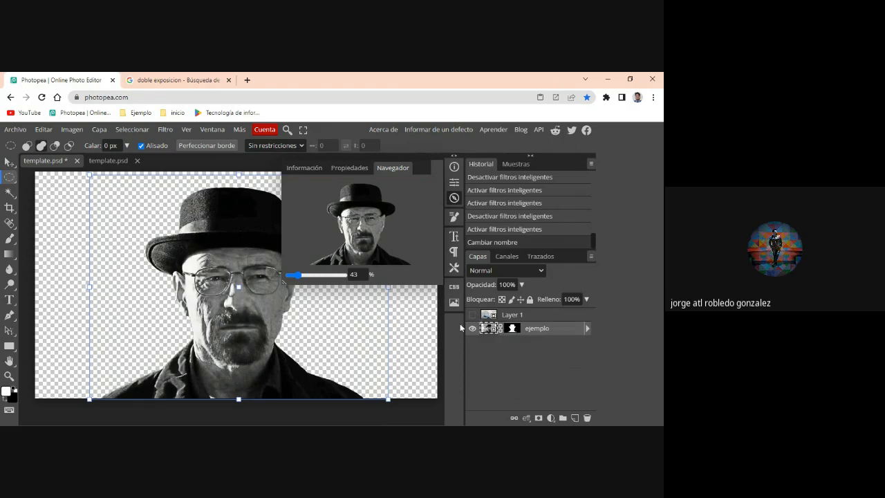
pyautogui.click(511, 329)
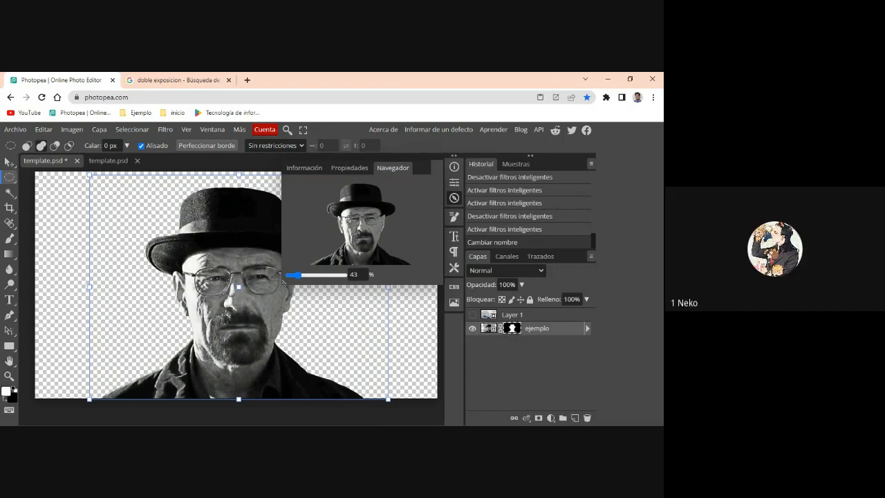
pyautogui.click(488, 329)
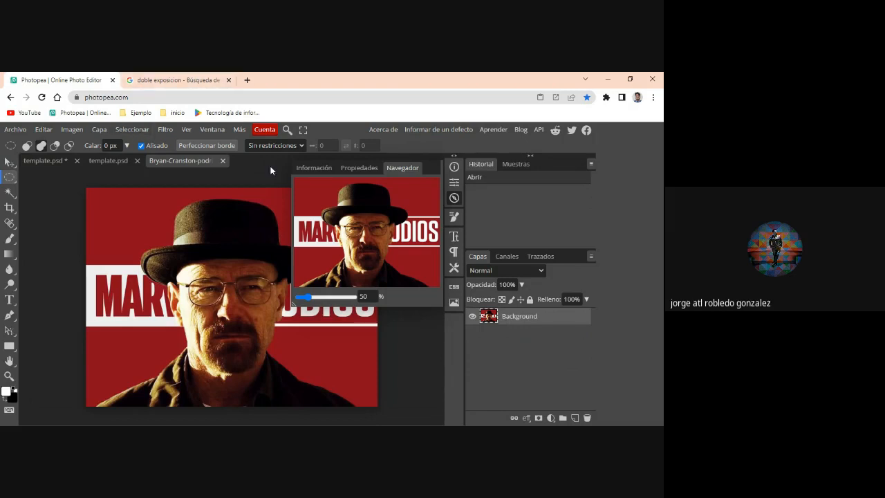
pyautogui.click(223, 161)
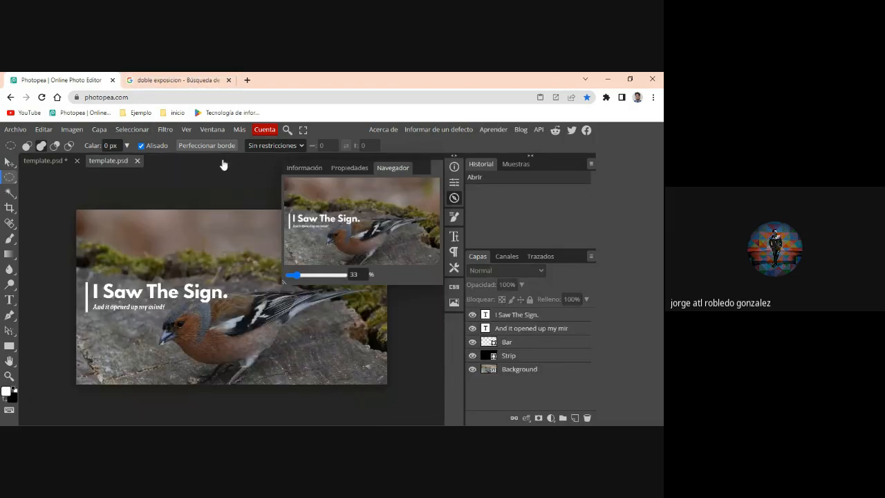
pyautogui.click(46, 161)
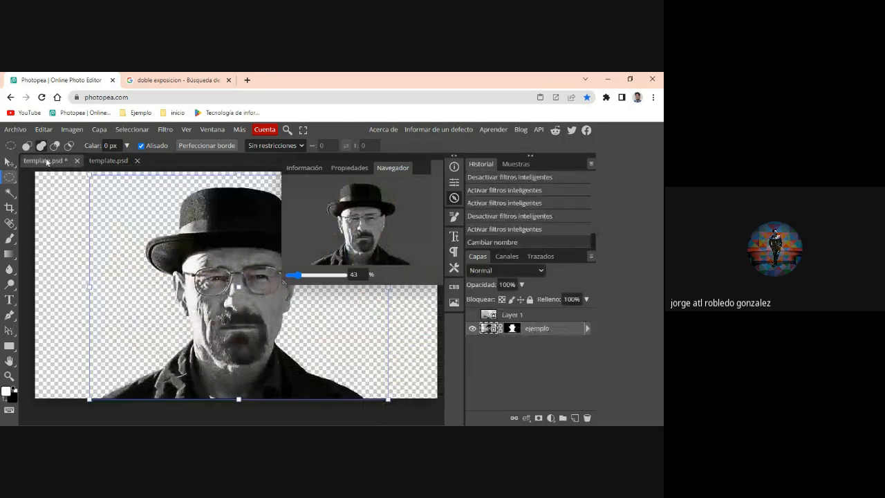
pyautogui.click(588, 330)
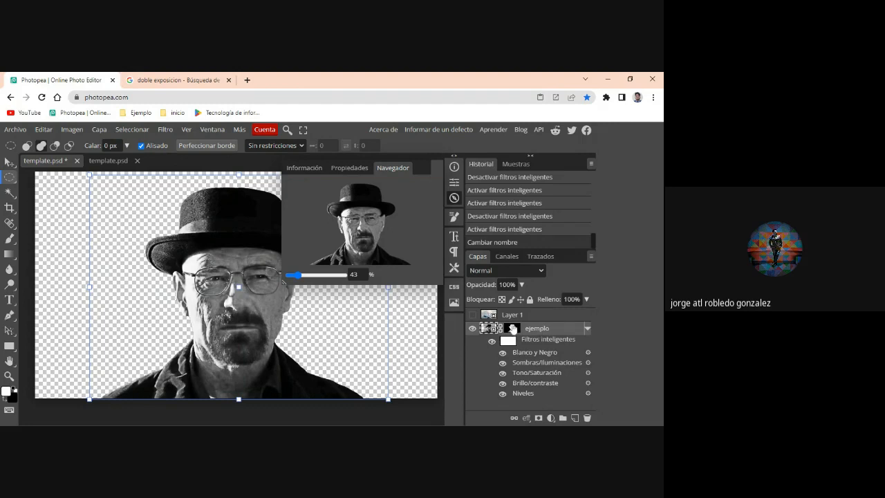
# - Collapse the "ejemplo" layer's smart filter list
pyautogui.hotkey('alt', 'Tab')
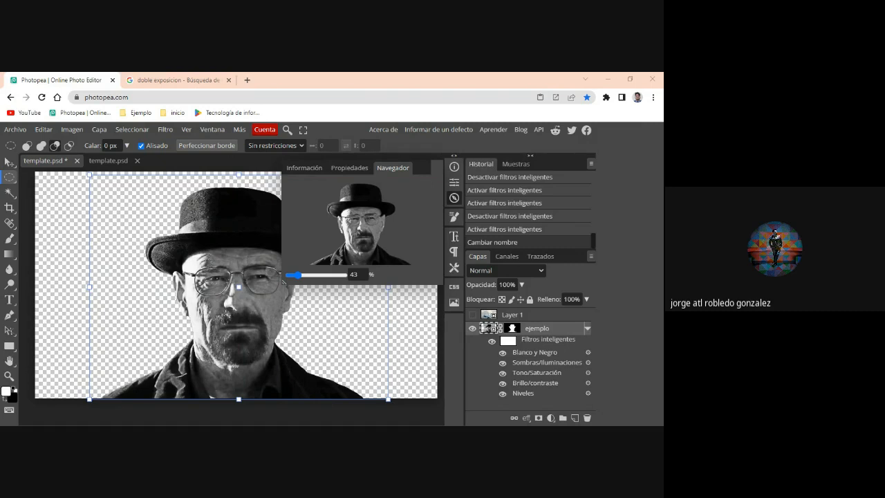
pyautogui.hotkey('alt', 'Tab')
pyautogui.click(586, 329)
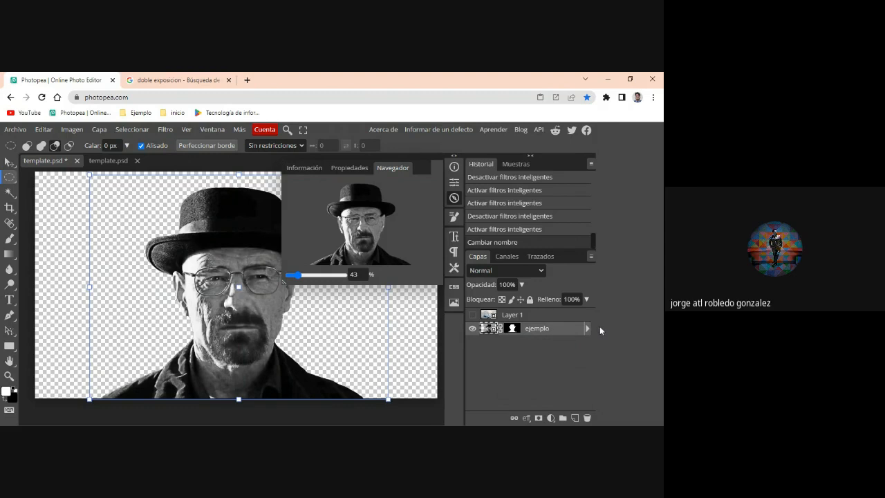
# - Rename the "ejemplo" layer with a random string of letters beginning "asdfghjuytrectvyunb"
pyautogui.doubleClick(555, 330)
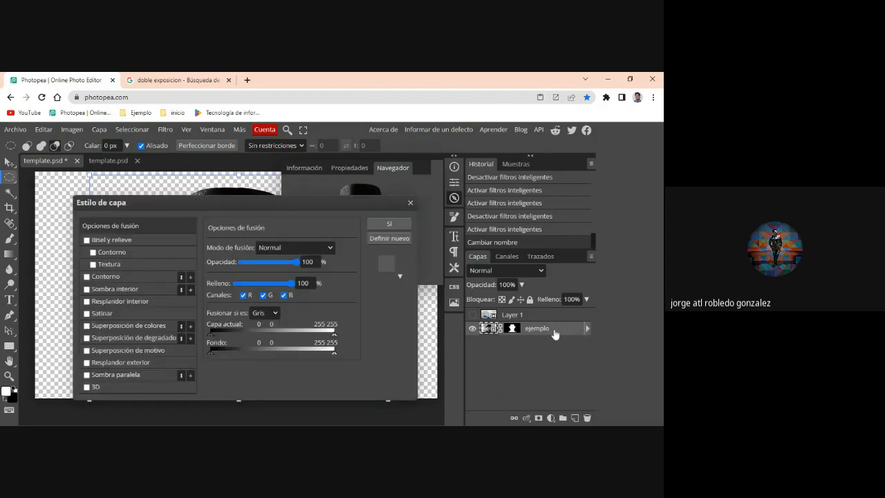
pyautogui.click(411, 203)
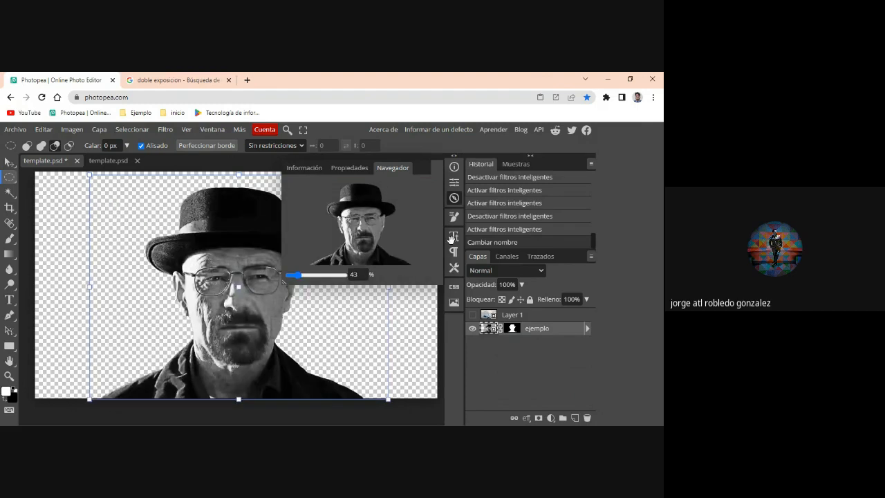
pyautogui.doubleClick(537, 329)
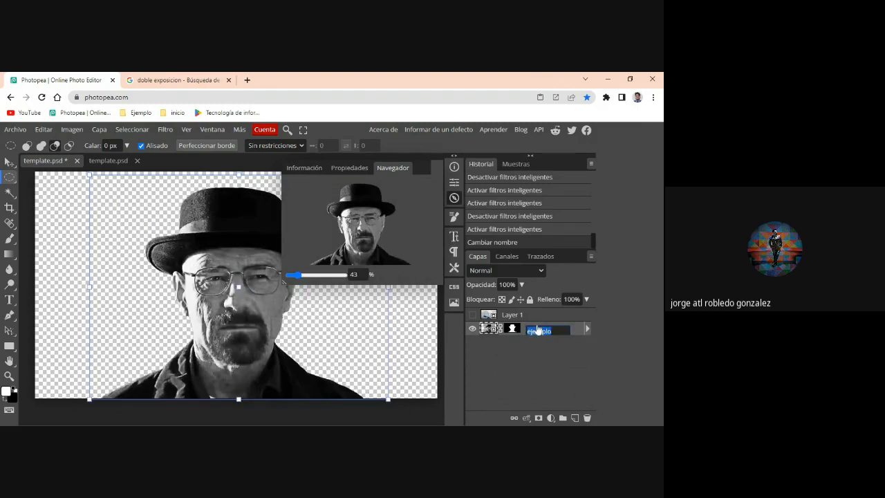
pyautogui.write('ytrectvyunbtvr')
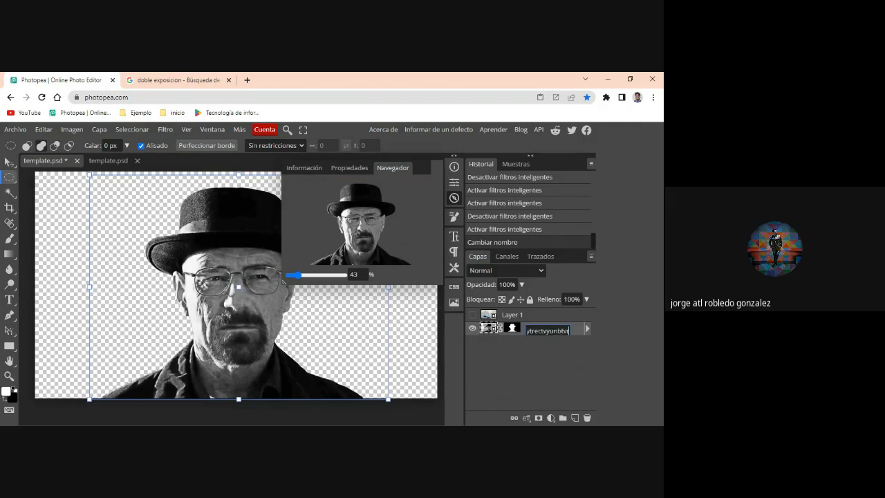
pyautogui.write('uiyty')
pyautogui.press('Return')
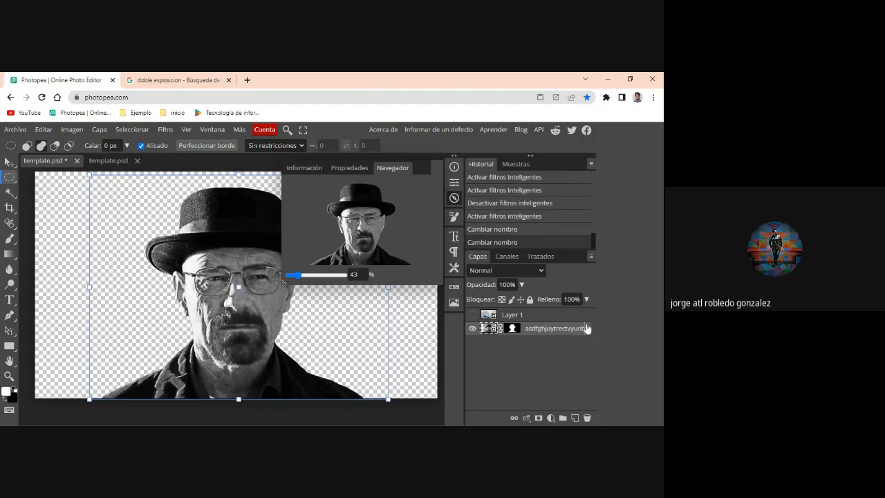
pyautogui.hotkey('alt', 'Tab')
pyautogui.hotkey('alt', 'Tab')
pyautogui.scroll(2, 236, 294)
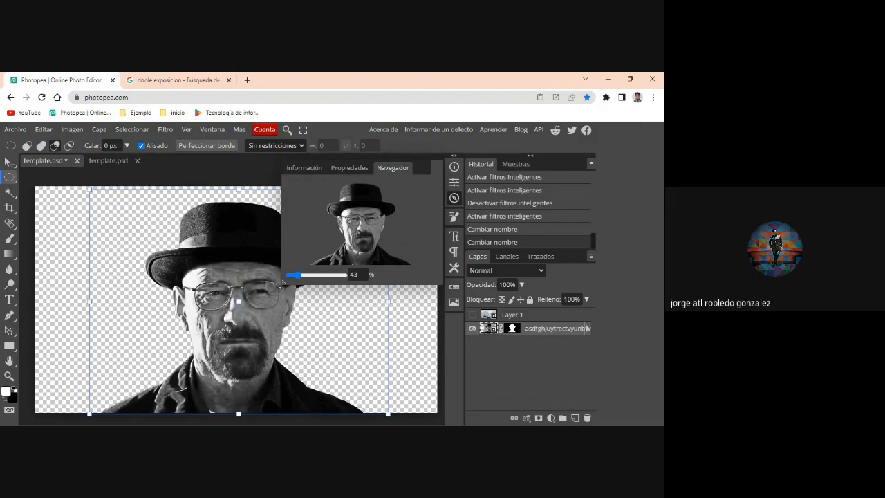
pyautogui.scroll(-1, 236, 293)
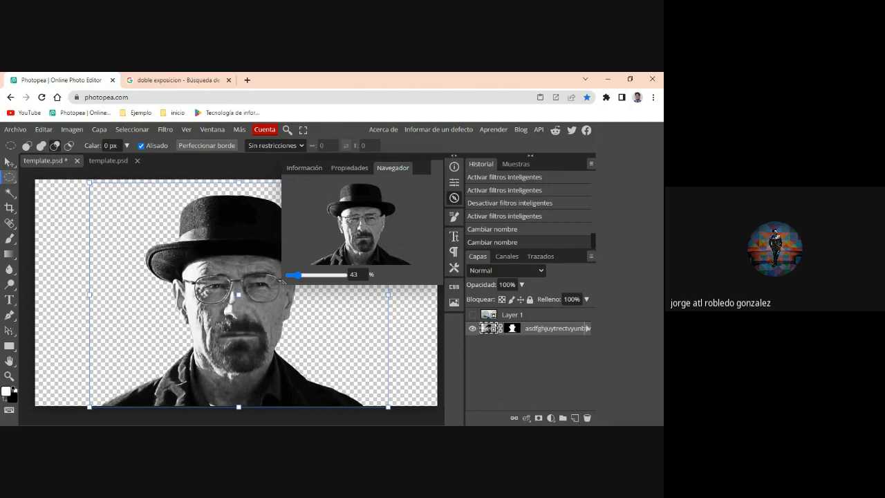
# - Add a white (ffffff) solid color fill layer and place it directly beneath the portrait layer
pyautogui.click(550, 418)
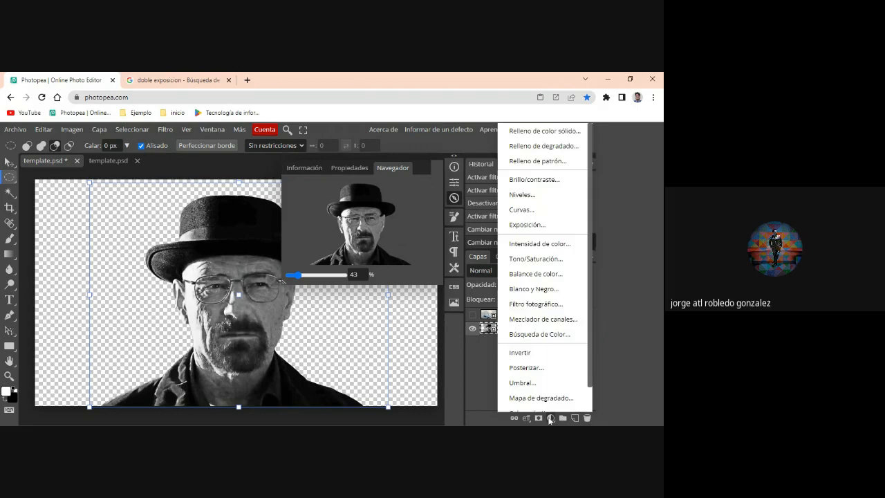
pyautogui.click(555, 133)
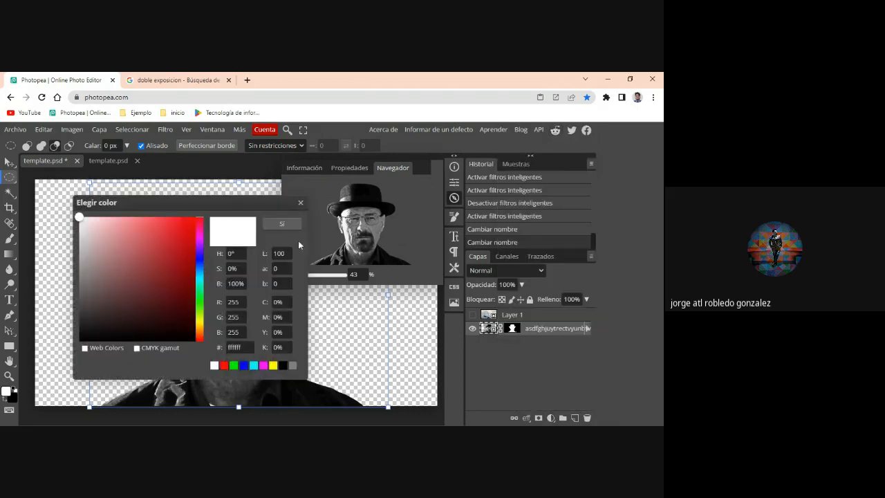
pyautogui.click(281, 224)
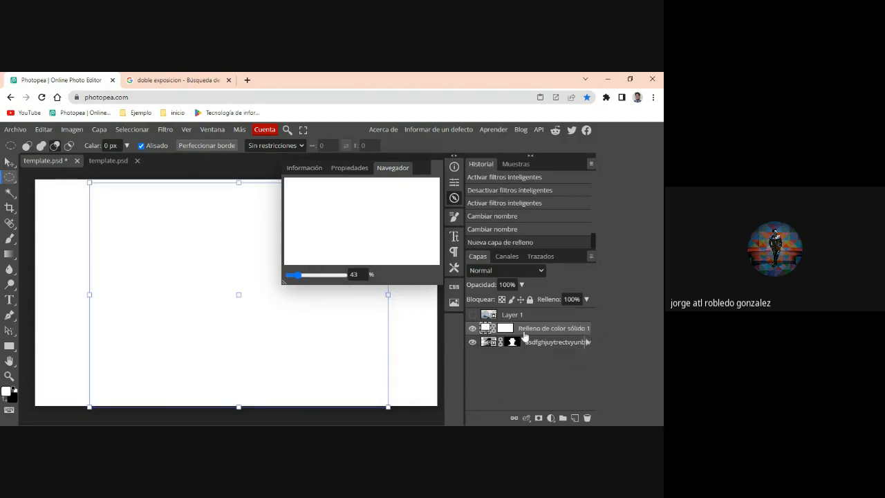
pyautogui.moveTo(524, 336); pyautogui.dragTo(525, 355)
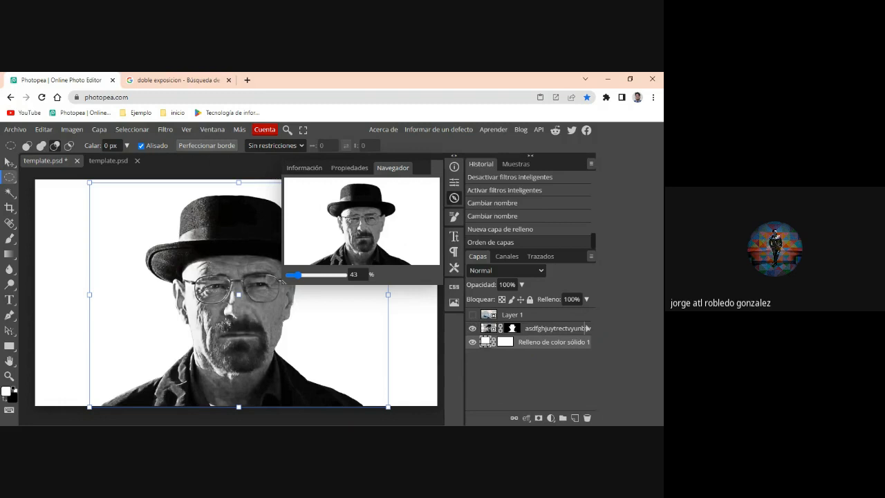
# - Duplicate the portrait layer, transfer the lower copy's mask to the solid color fill layer, and delete that lower copy
pyautogui.rightClick(536, 333)
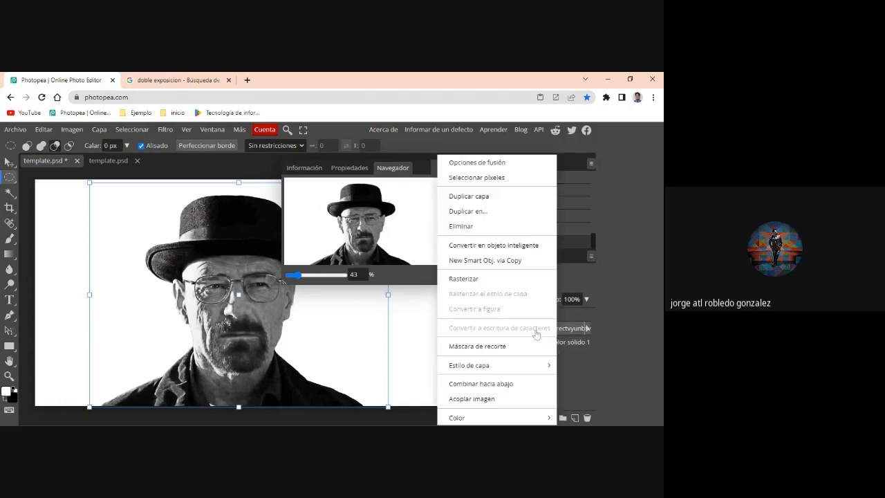
pyautogui.click(498, 195)
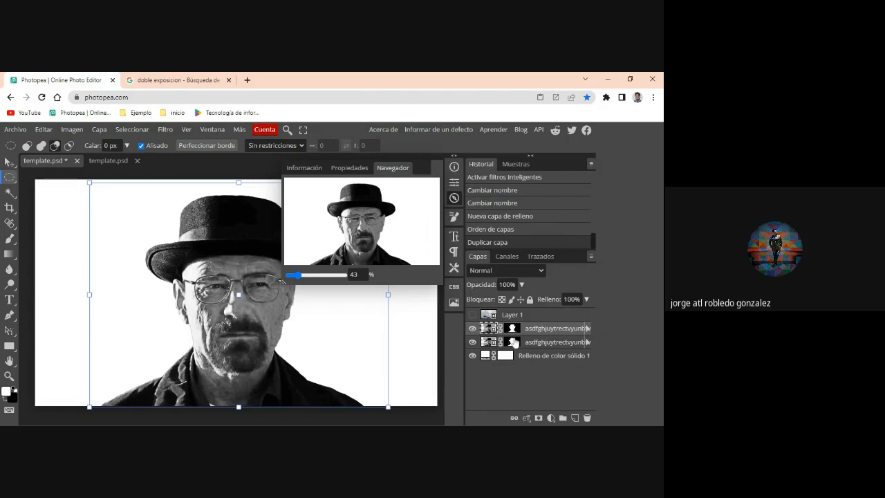
pyautogui.moveTo(515, 343); pyautogui.dragTo(508, 356)
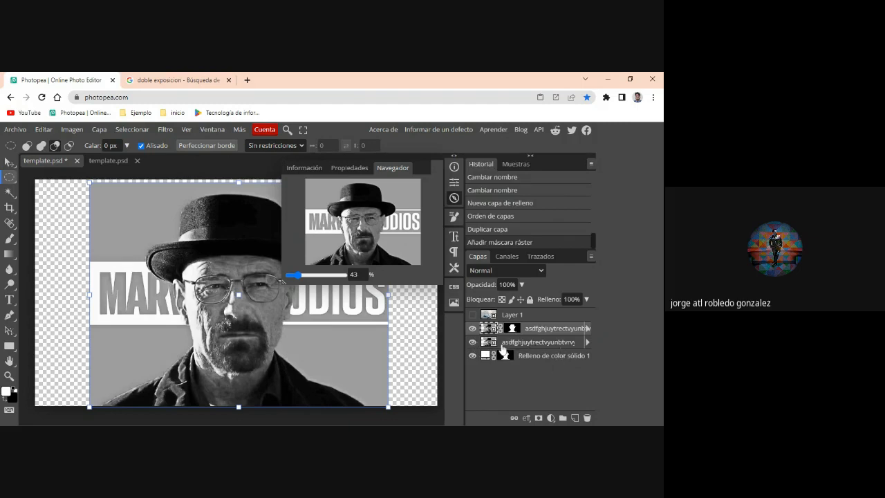
pyautogui.press('Delete')
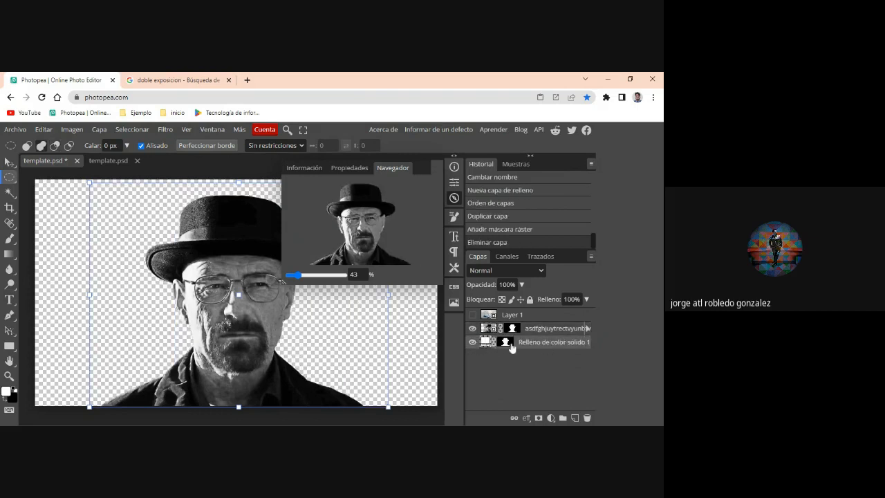
# - Hide the portrait layer and invert the solid color fill layer's mask so the white surrounds the silhouette
pyautogui.click(472, 329)
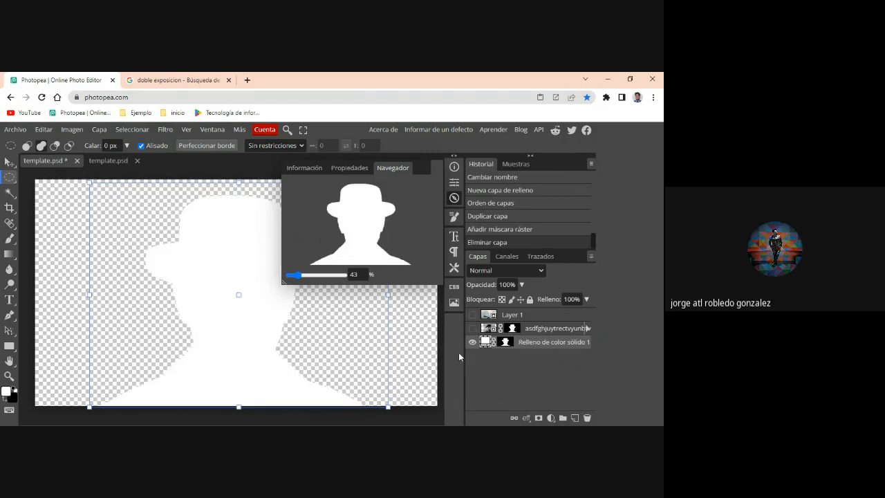
pyautogui.click(506, 343)
pyautogui.click(73, 131)
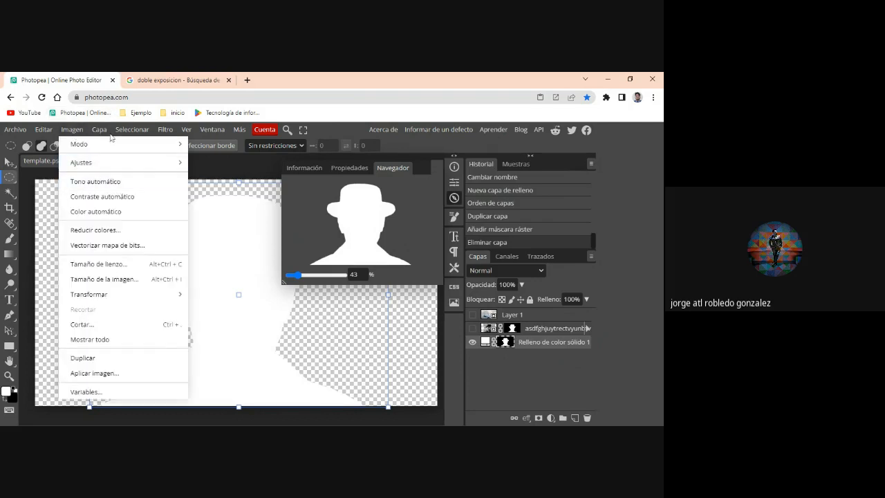
pyautogui.moveTo(98, 131)
pyautogui.moveTo(105, 167)
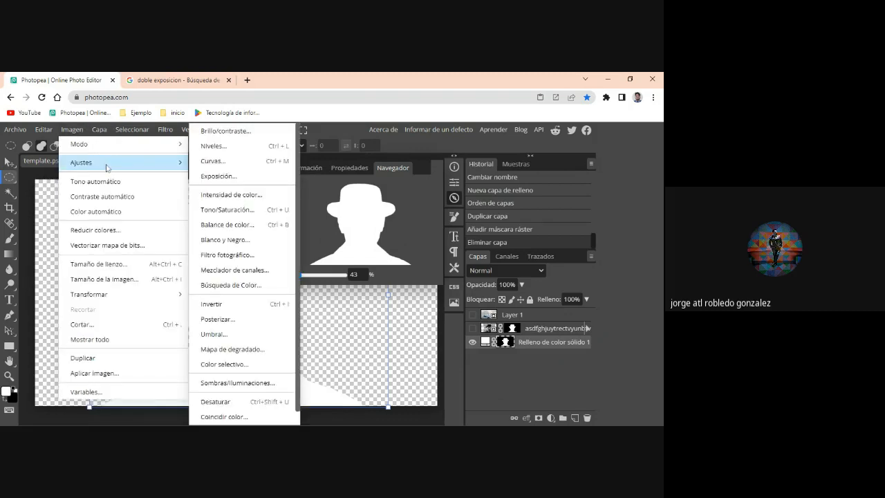
pyautogui.click(242, 308)
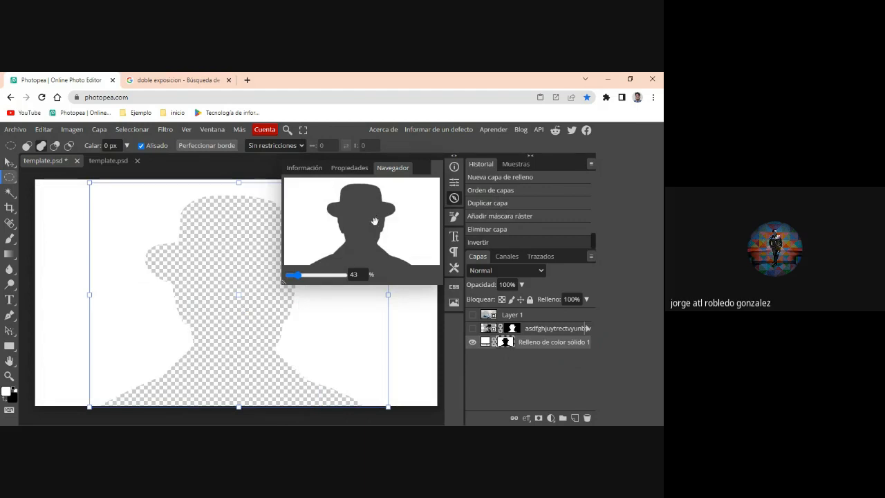
# - Show the iceberg photo "Layer 1" and move it beneath the solid color fill layer
pyautogui.click(473, 315)
pyautogui.moveTo(522, 316); pyautogui.dragTo(525, 350)
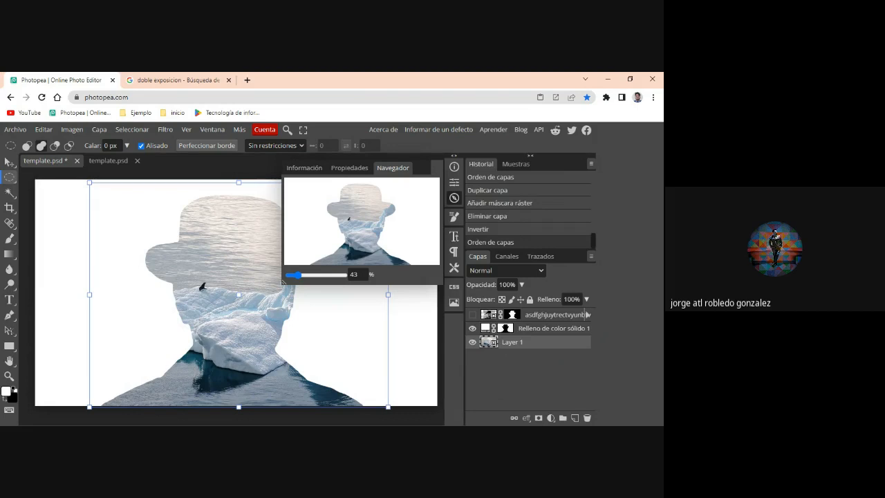
# - Undo the stray elliptical selection and select the iceberg photo inside the silhouette with the Move tool
pyautogui.moveTo(90, 183); pyautogui.dragTo(102, 200)
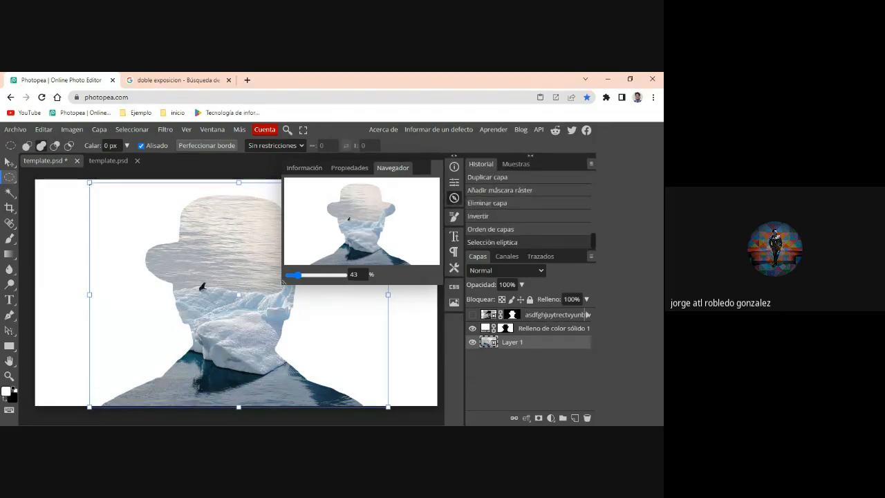
pyautogui.press('v')
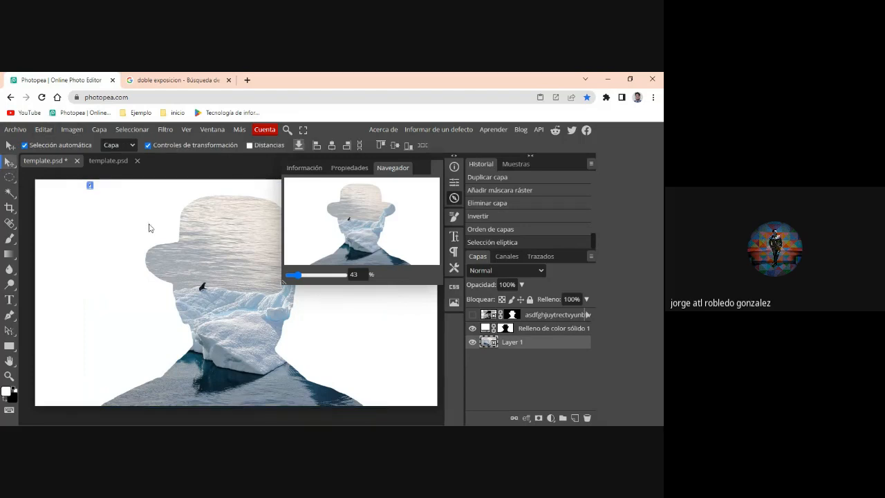
pyautogui.hotkey('ctrl', 'z')
pyautogui.click(118, 221)
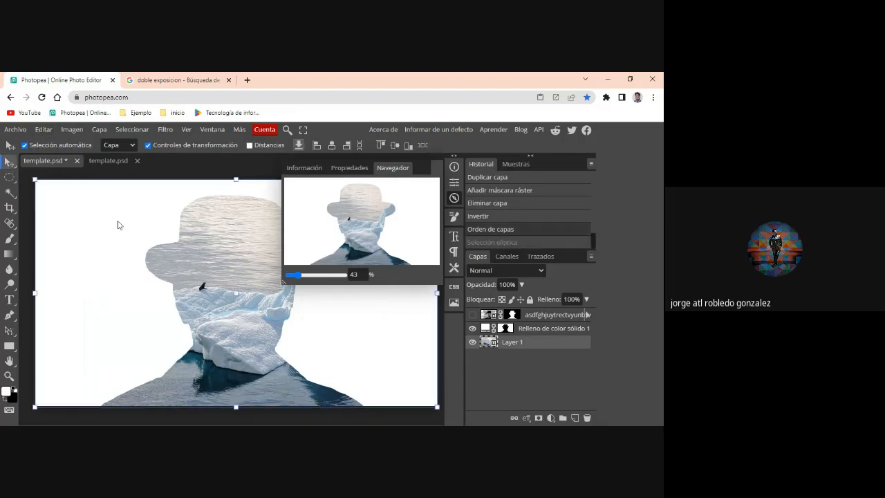
pyautogui.click(243, 276)
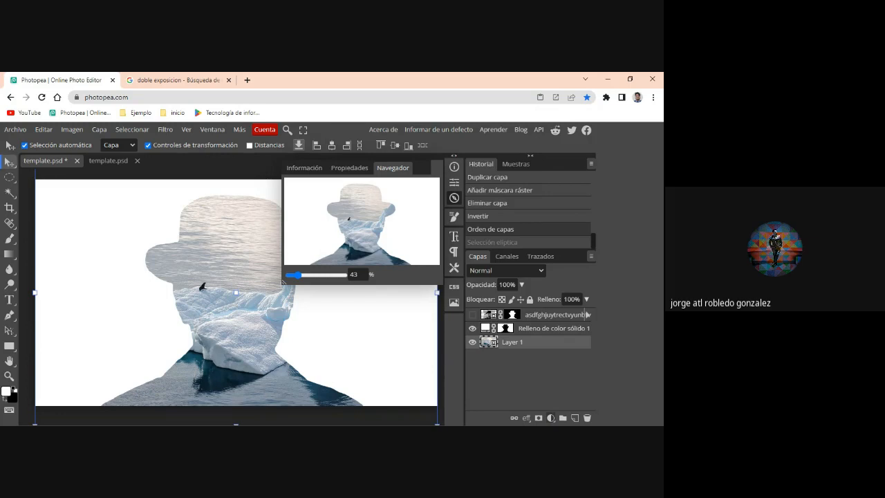
pyautogui.click(552, 418)
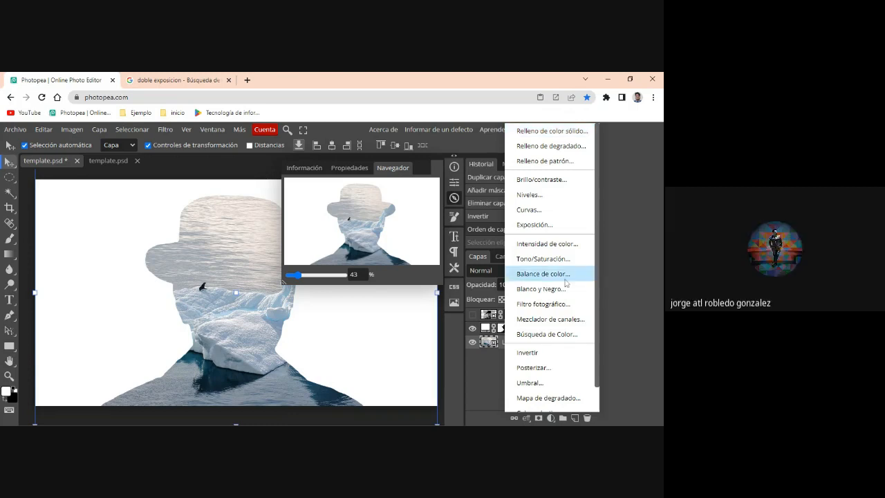
pyautogui.click(376, 340)
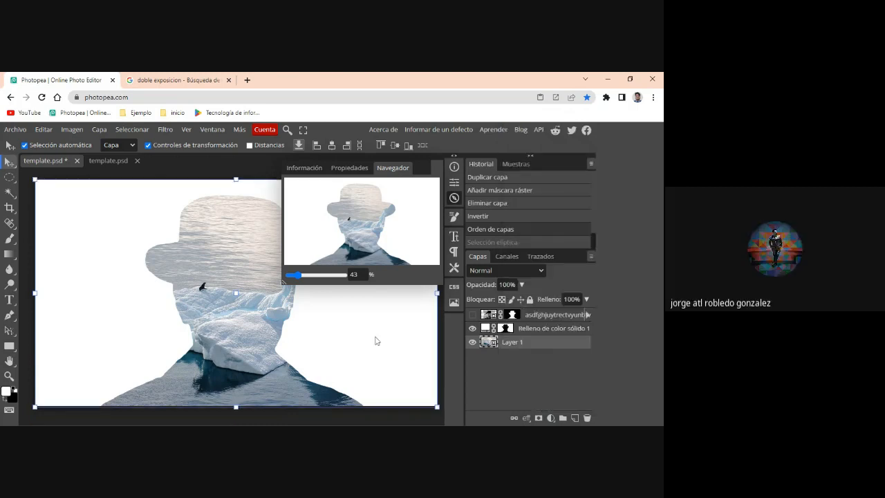
pyautogui.click(515, 348)
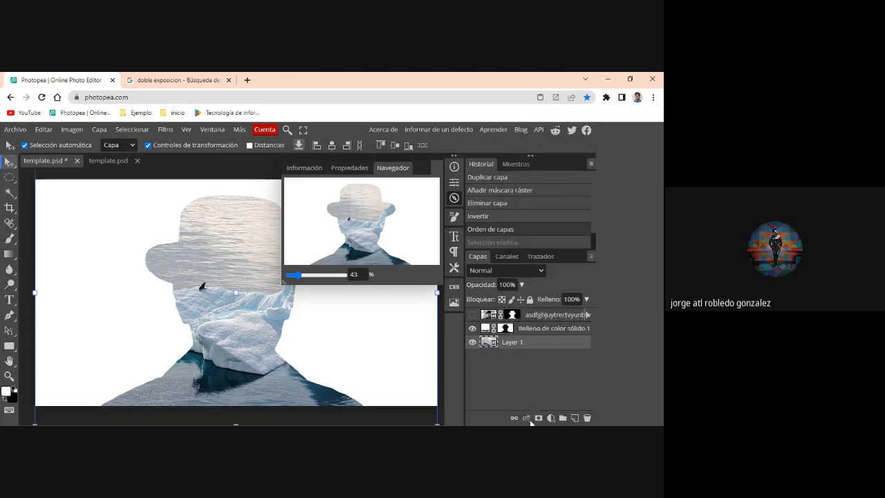
# - Scale the iceberg photo proportionally to 121.25% and position it behind the silhouette at about X 820 px, Y 565 px
pyautogui.scroll(-3, 148, 285)
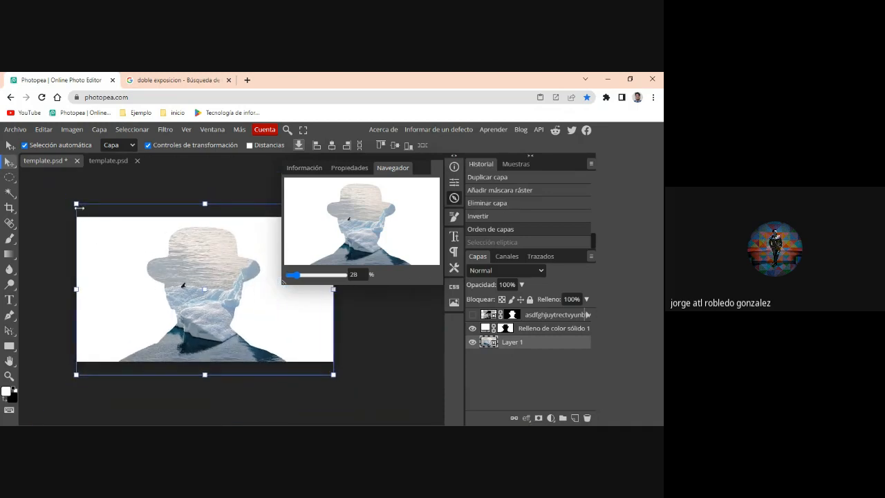
pyautogui.moveTo(76, 204); pyautogui.dragTo(107, 240)
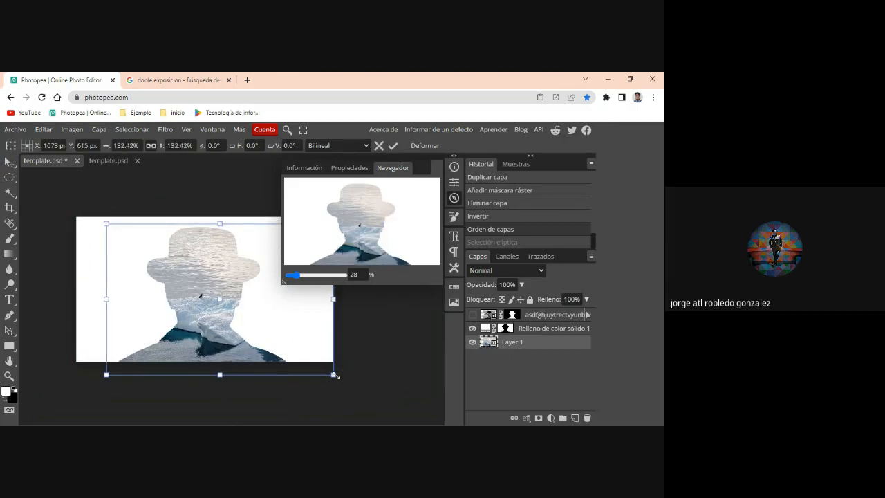
pyautogui.moveTo(334, 374); pyautogui.dragTo(315, 377)
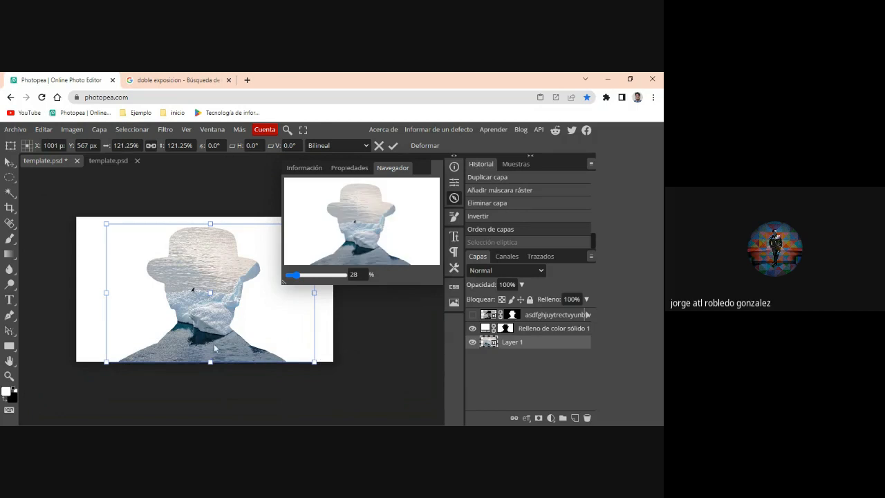
pyautogui.moveTo(214, 344); pyautogui.dragTo(188, 344)
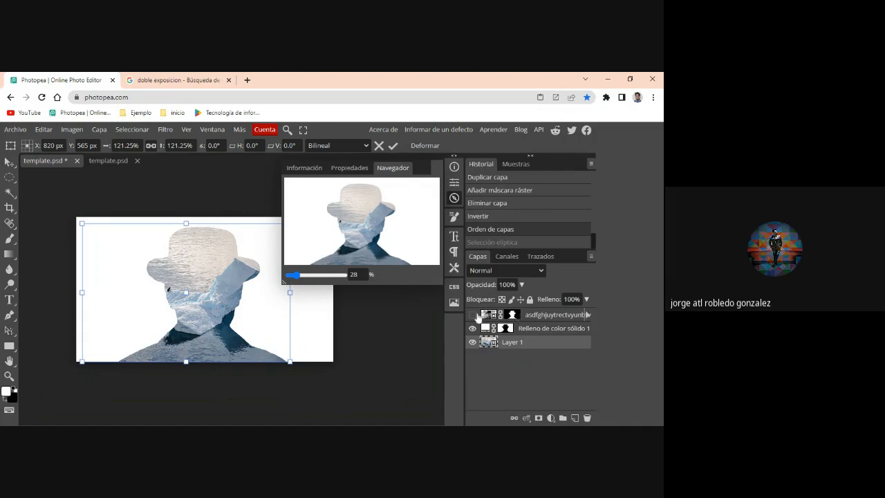
# - Show the masked portrait layer and duplicate it
pyautogui.click(474, 314)
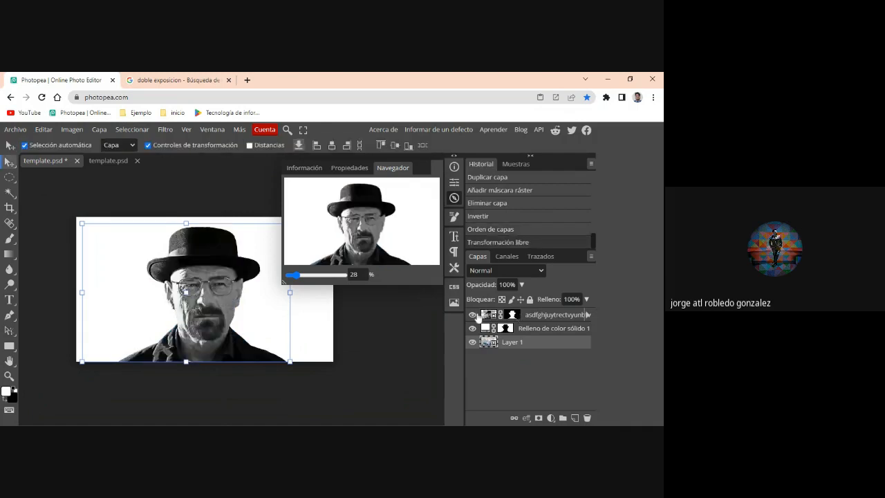
pyautogui.click(531, 316)
pyautogui.rightClick(531, 316)
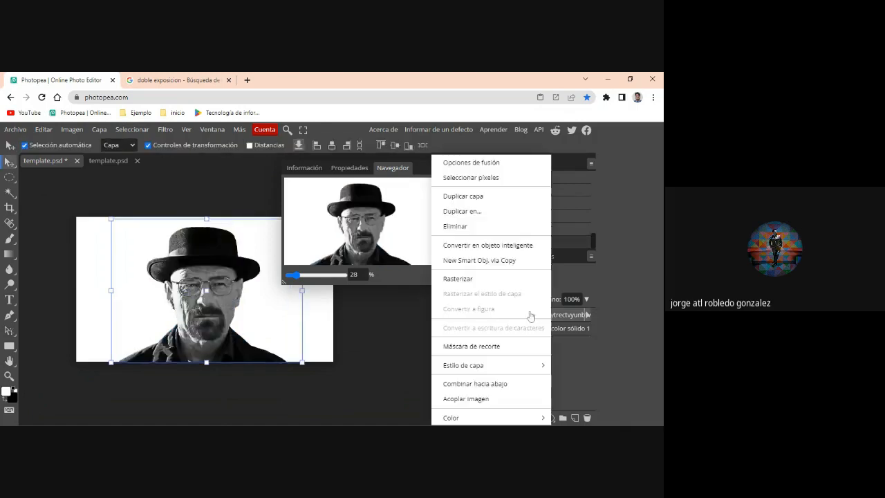
pyautogui.click(499, 196)
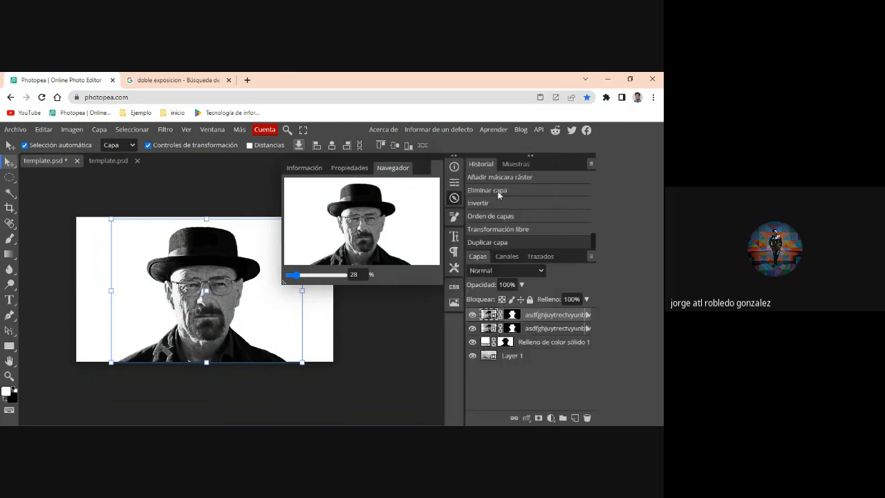
# - Delete the raster mask of the solid color fill layer and hide both portrait layers
pyautogui.rightClick(507, 341)
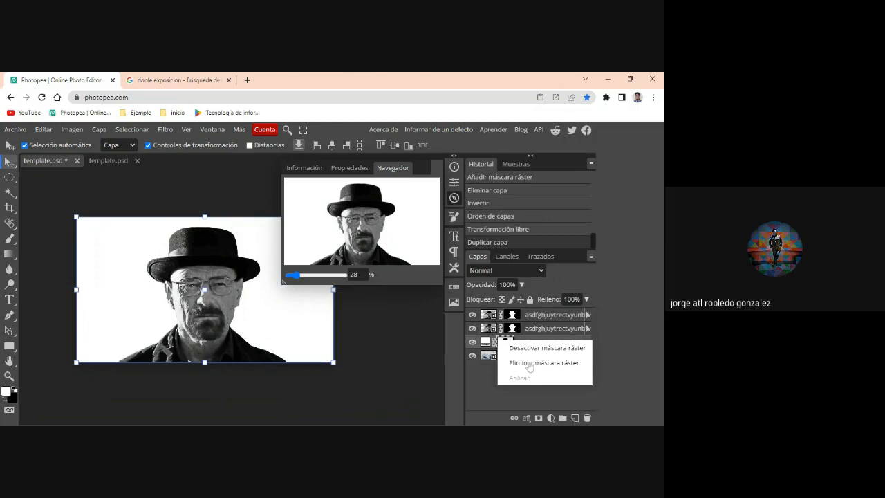
pyautogui.click(530, 364)
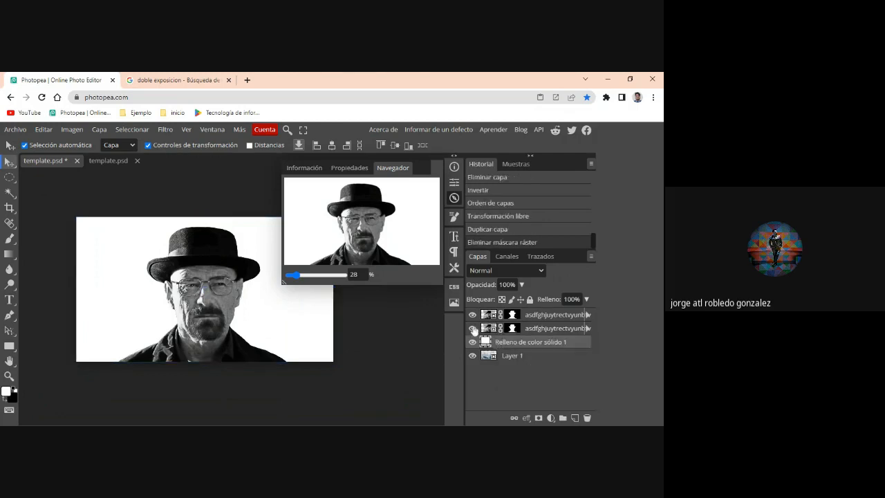
pyautogui.click(472, 327)
pyautogui.click(472, 316)
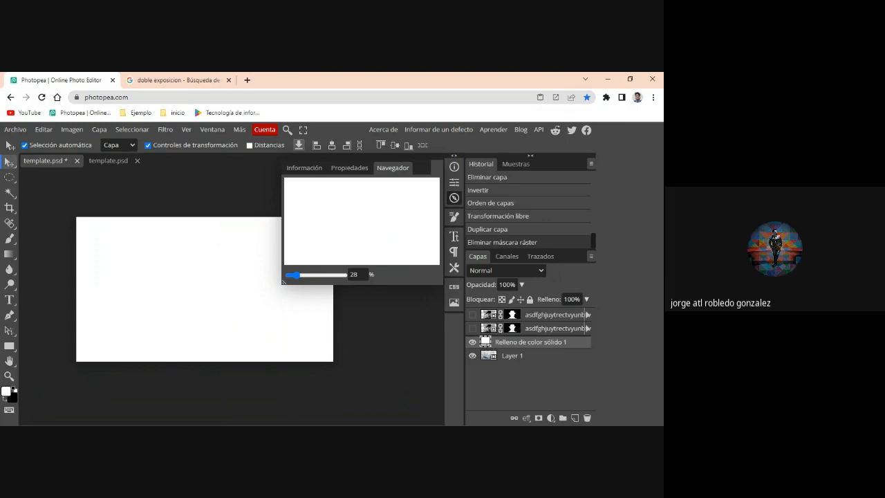
# - Transfer the lower portrait's mask to the solid color fill layer and invert it so the white surrounds the silhouette
pyautogui.moveTo(512, 328); pyautogui.dragTo(513, 342)
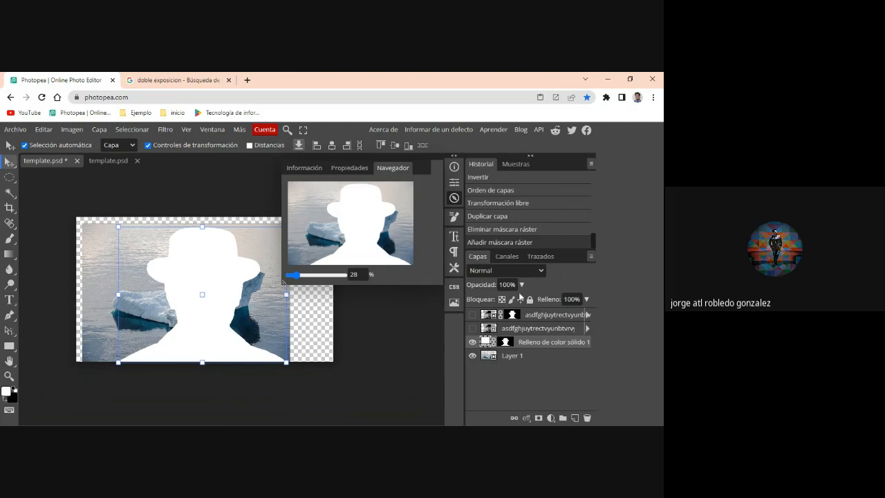
pyautogui.click(506, 341)
pyautogui.click(77, 130)
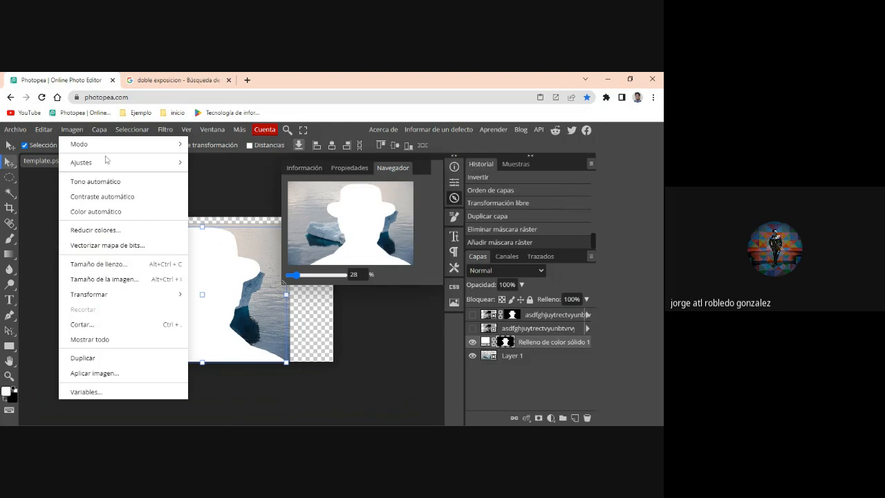
pyautogui.hotkey('ctrl', 'i')
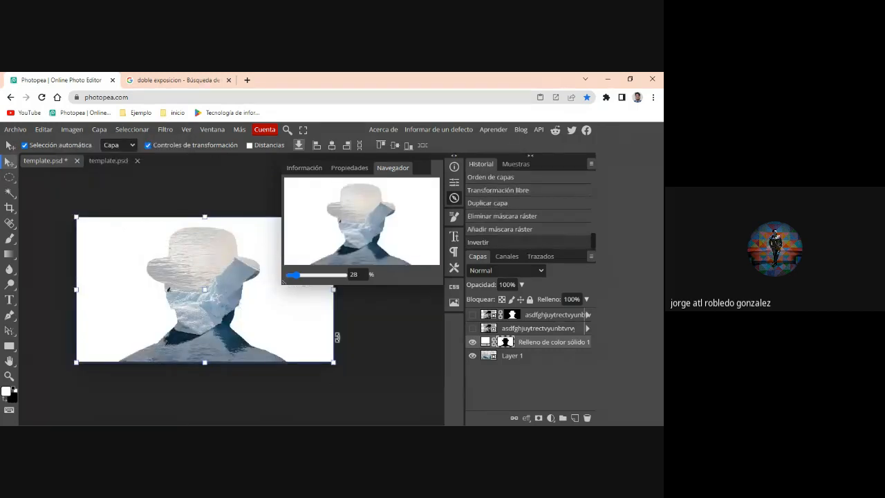
# - Show the top masked portrait and try the Oscurecer blend mode on it, inspecting the face up close
pyautogui.click(473, 315)
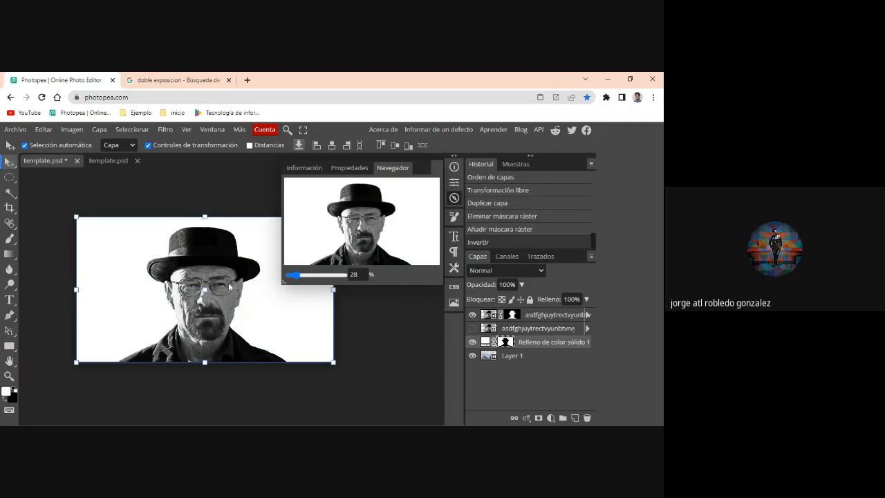
pyautogui.click(526, 274)
pyautogui.click(497, 315)
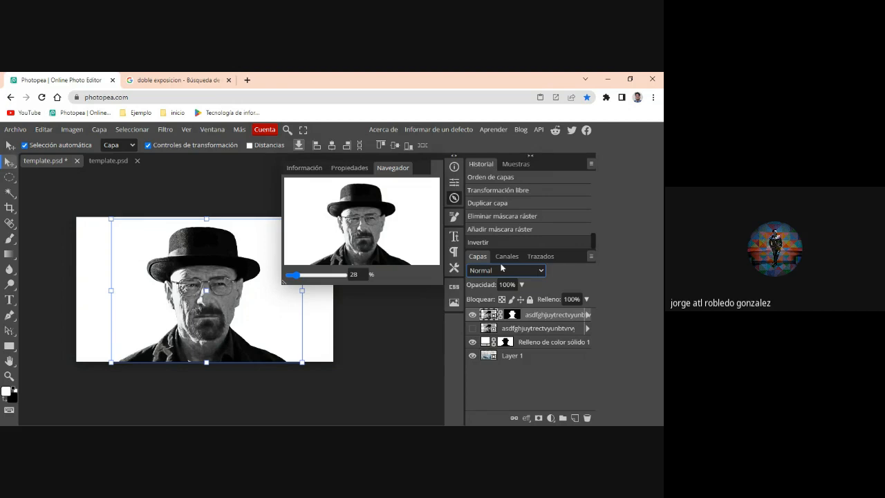
pyautogui.click(488, 143)
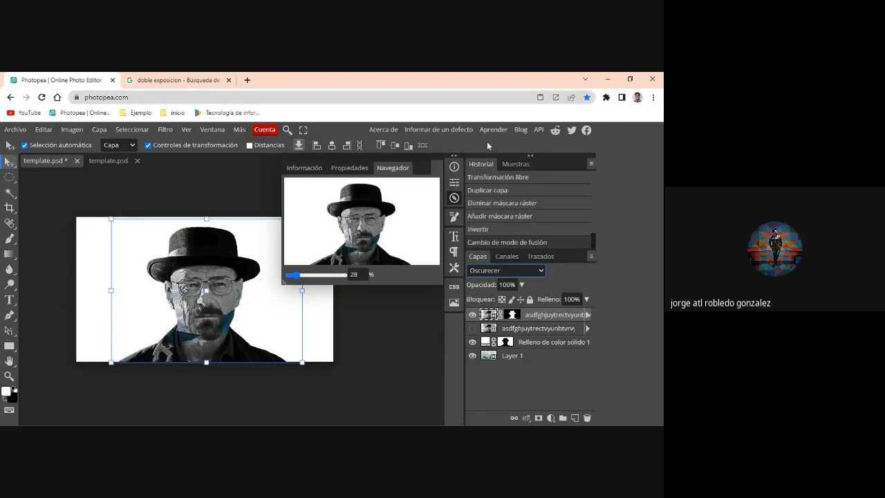
pyautogui.scroll(3, 219, 349)
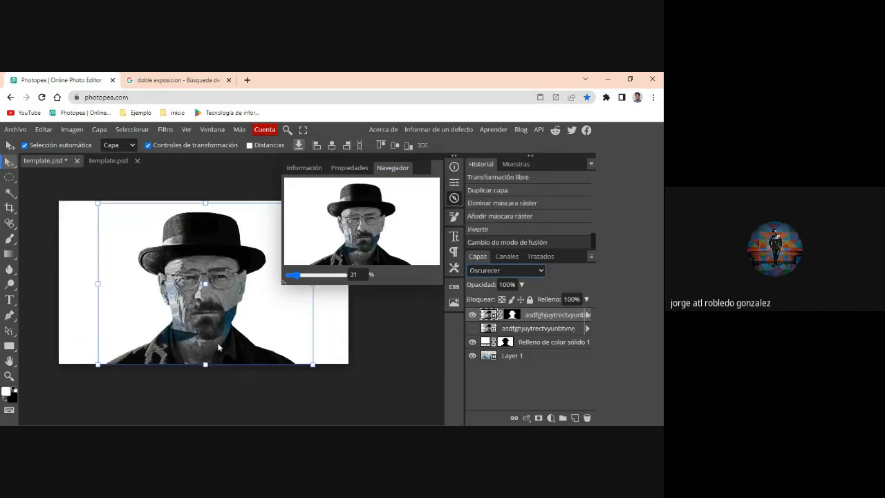
pyautogui.scroll(4, 218, 349)
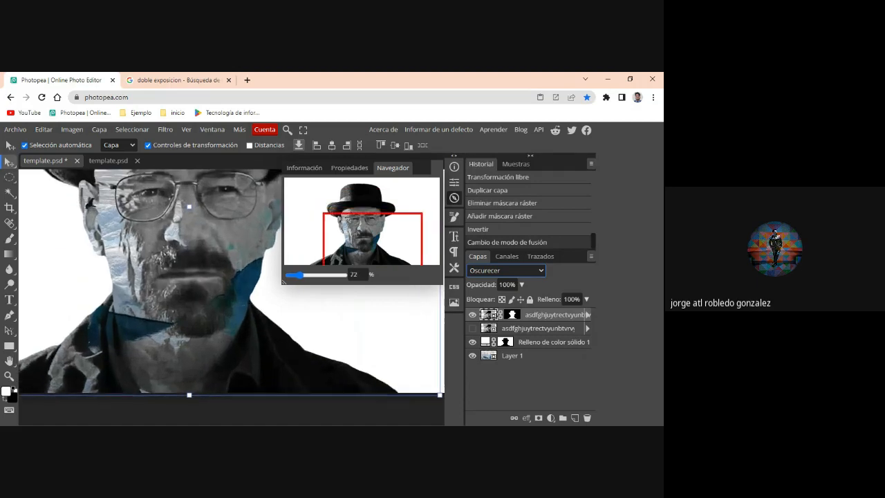
pyautogui.scroll(-4, 218, 345)
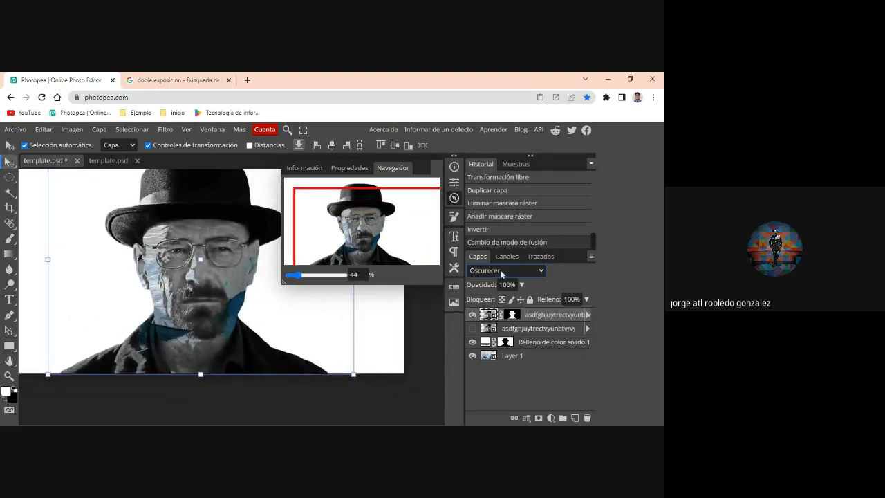
# - Try the Aclarar blend mode on the top masked portrait and inspect the whole silhouette
pyautogui.click(494, 160)
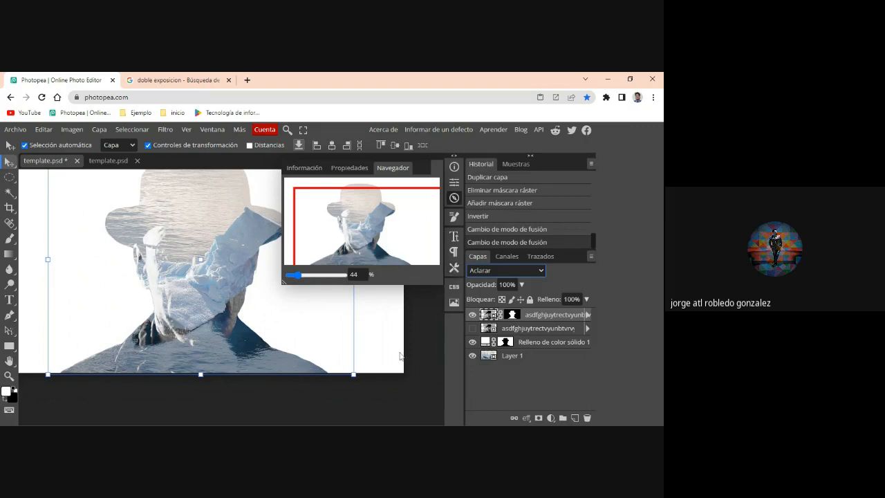
pyautogui.scroll(2, 399, 356)
pyautogui.scroll(1, 400, 356)
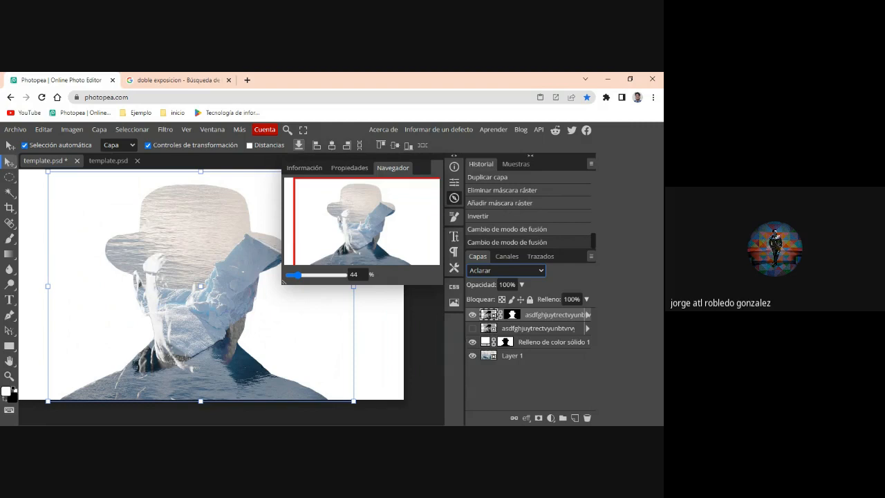
# - Move the unmasked portrait layer beneath the solid color fill layer and make it visible
pyautogui.click(473, 328)
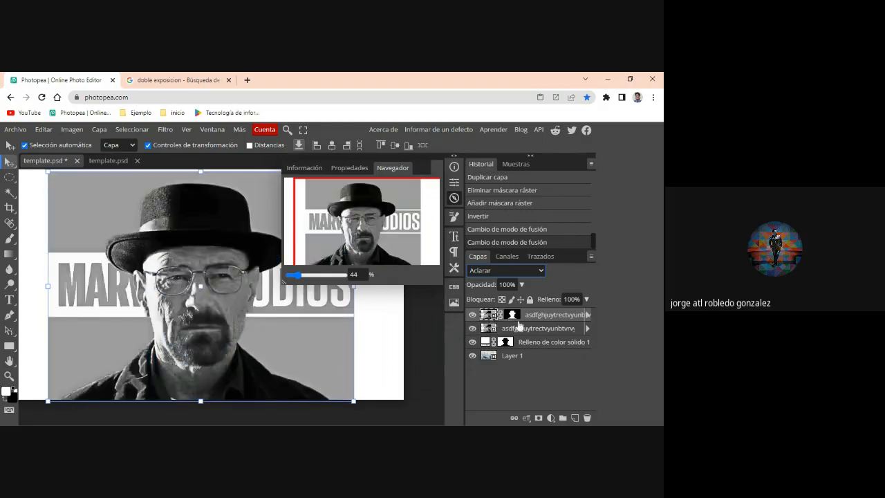
pyautogui.click(473, 328)
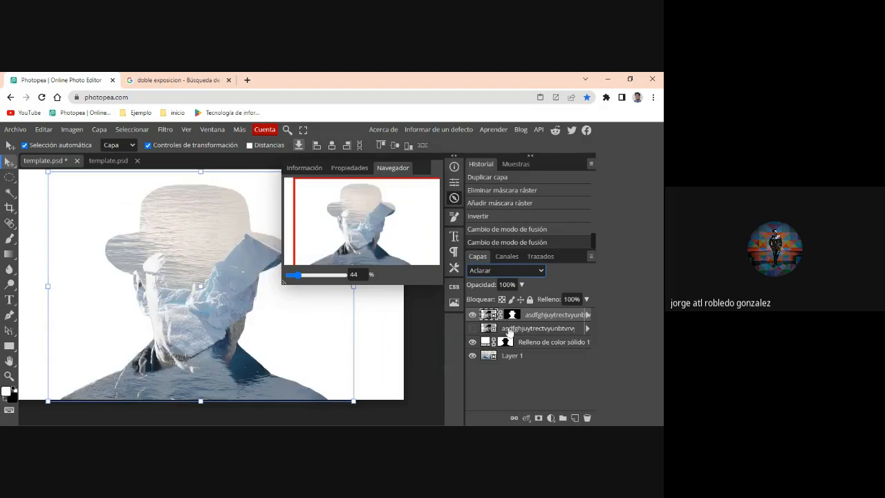
pyautogui.moveTo(509, 335); pyautogui.dragTo(510, 348)
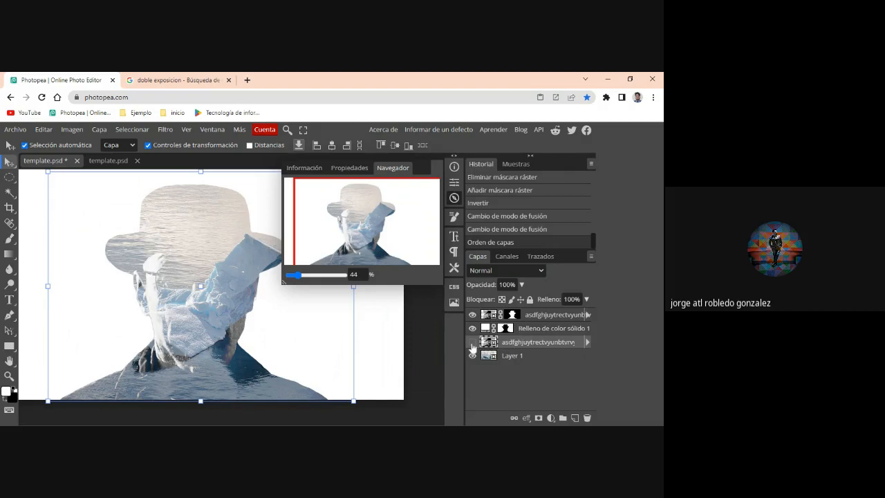
pyautogui.click(471, 342)
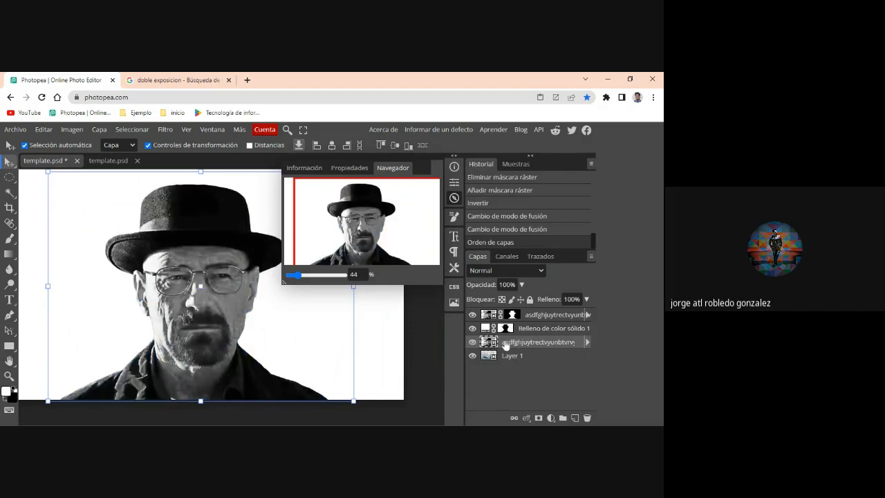
# - Try the Multiplicar and Trama blend modes on the unmasked portrait and toggle its visibility to compare the effect
pyautogui.click(510, 267)
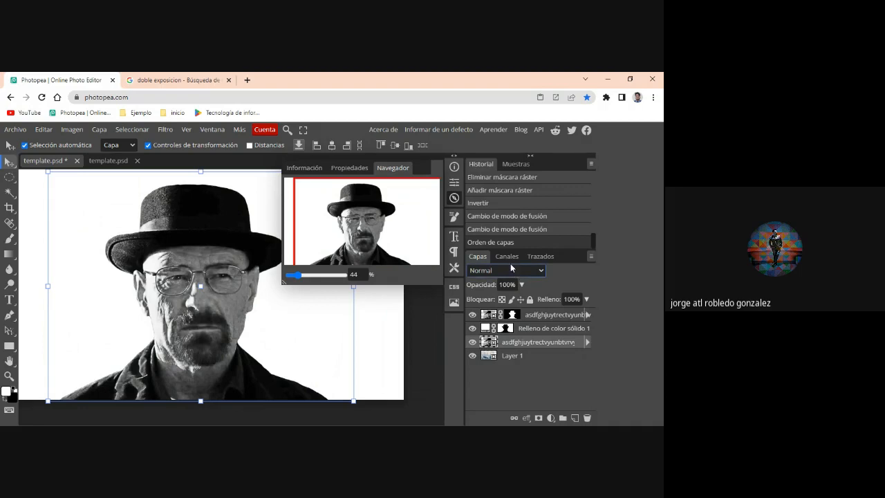
pyautogui.click(490, 119)
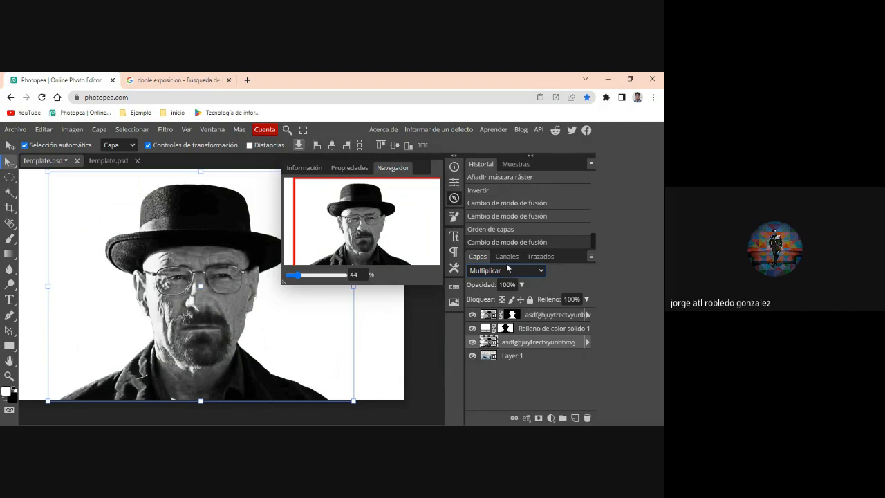
pyautogui.click(508, 268)
pyautogui.click(492, 174)
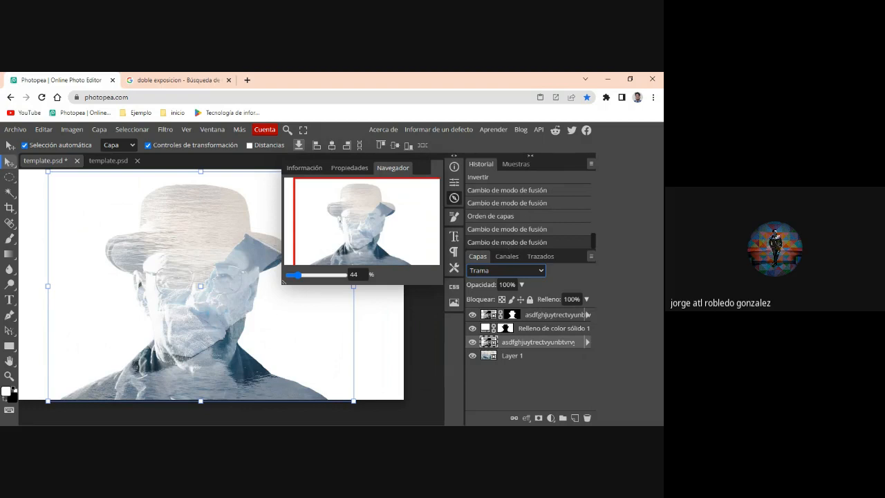
pyautogui.click(470, 342)
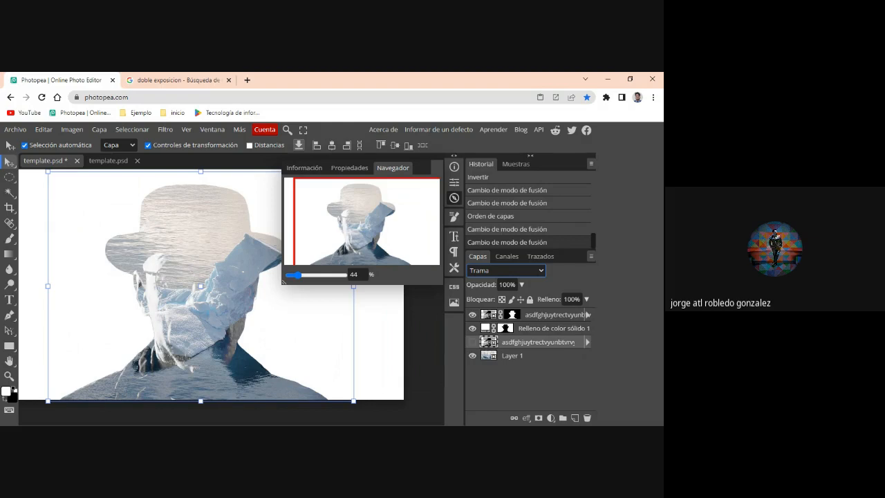
pyautogui.click(524, 316)
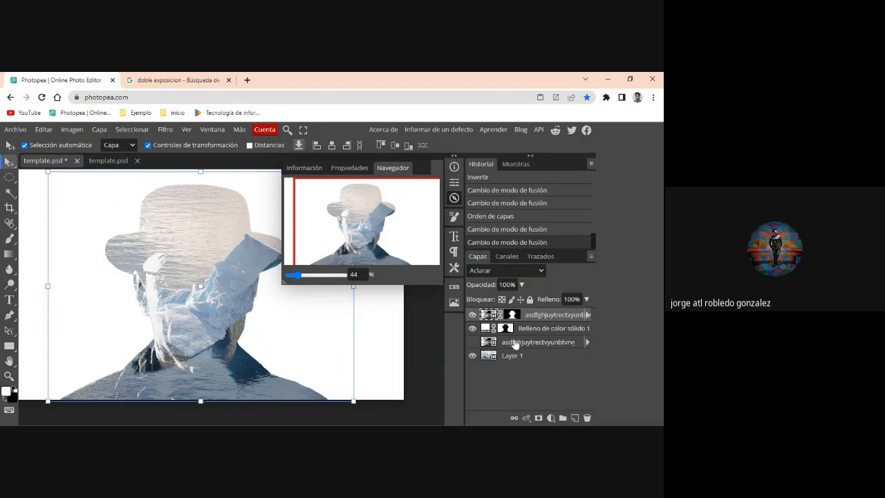
pyautogui.click(473, 342)
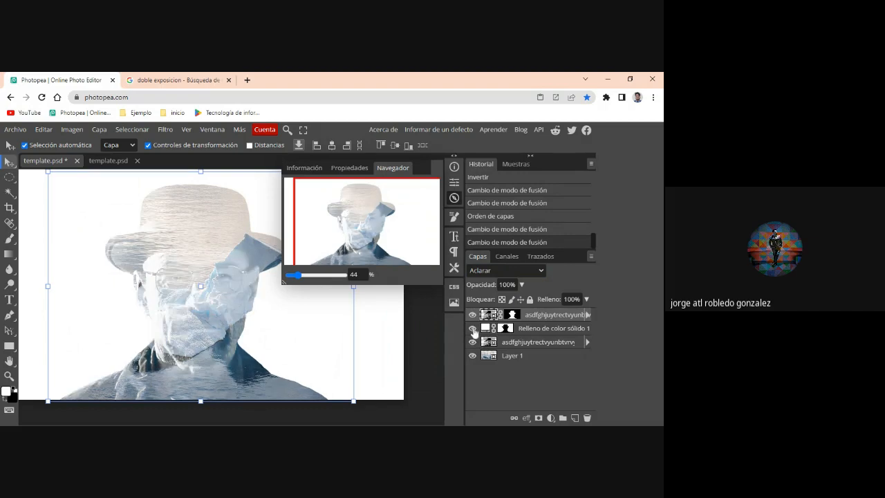
# - Hide the top masked portrait, the solid color fill and "Layer 1" to isolate the unmasked portrait
pyautogui.click(473, 327)
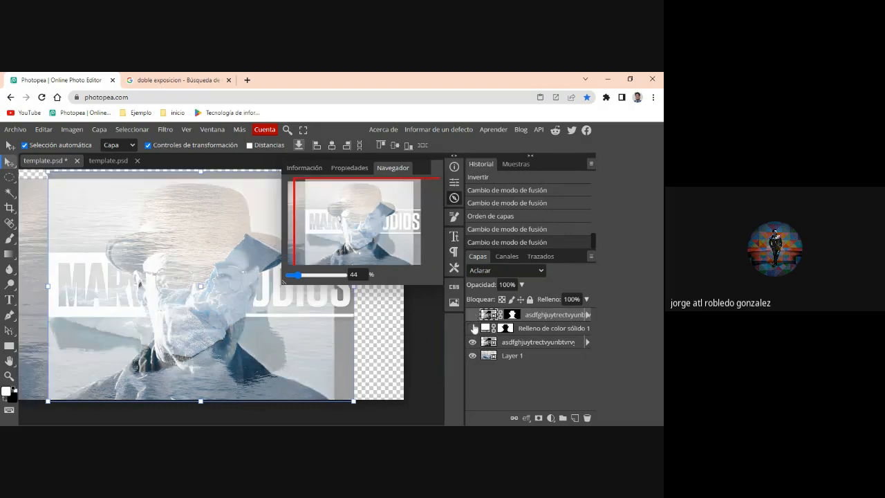
pyautogui.click(473, 327)
pyautogui.click(473, 328)
pyautogui.click(473, 356)
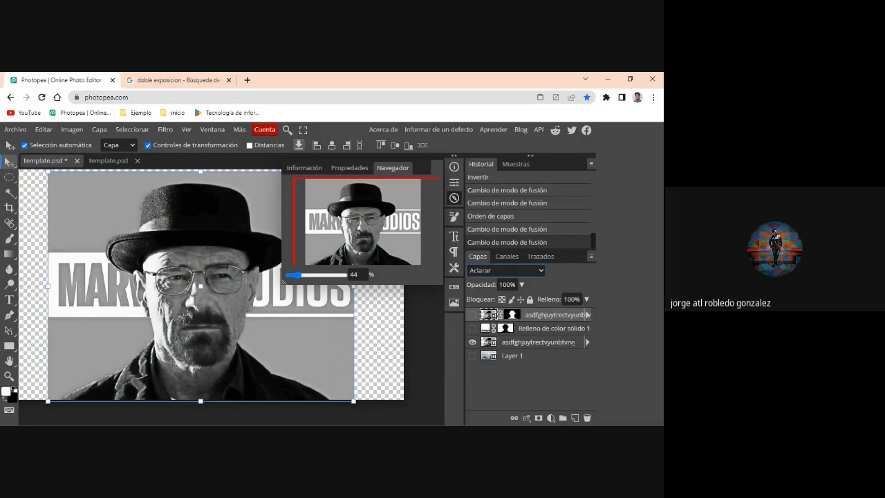
# - Reset the hidden top portrait's blend mode to Normal and show "Layer 1" and the solid color fill again
pyautogui.click(484, 180)
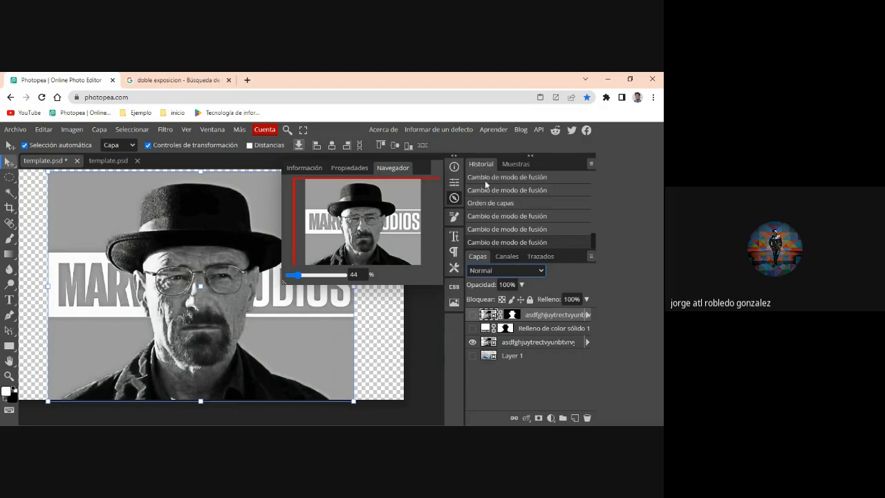
pyautogui.click(473, 356)
pyautogui.click(473, 328)
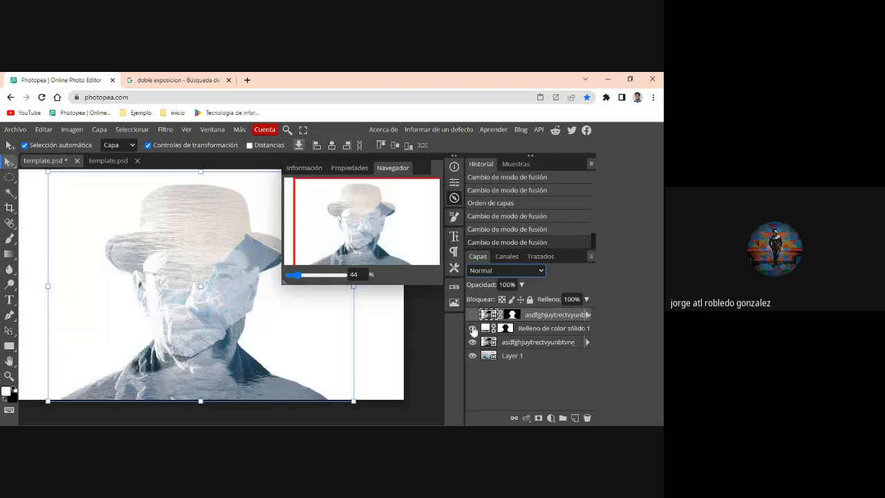
# - Cycle the unmasked portrait beneath the fill layer through Normal, Disolver and Oscurecer, and set its blend mode to Multiplicar
pyautogui.click(510, 342)
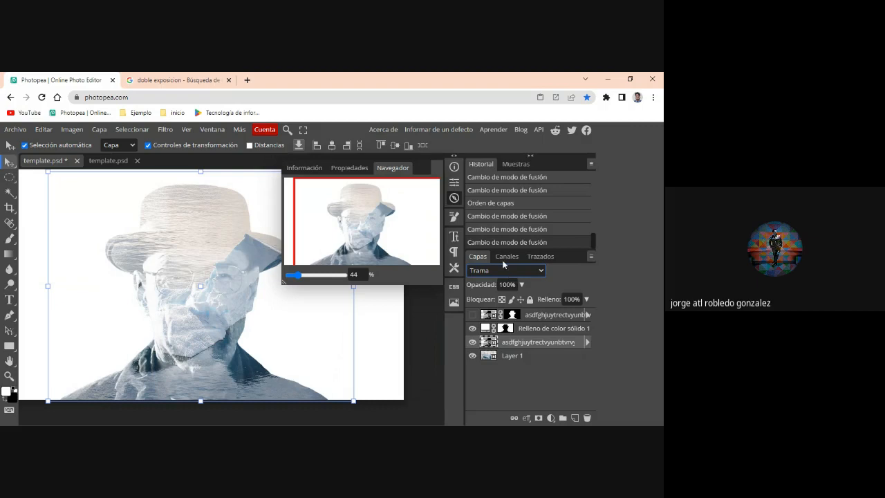
pyautogui.click(482, 83)
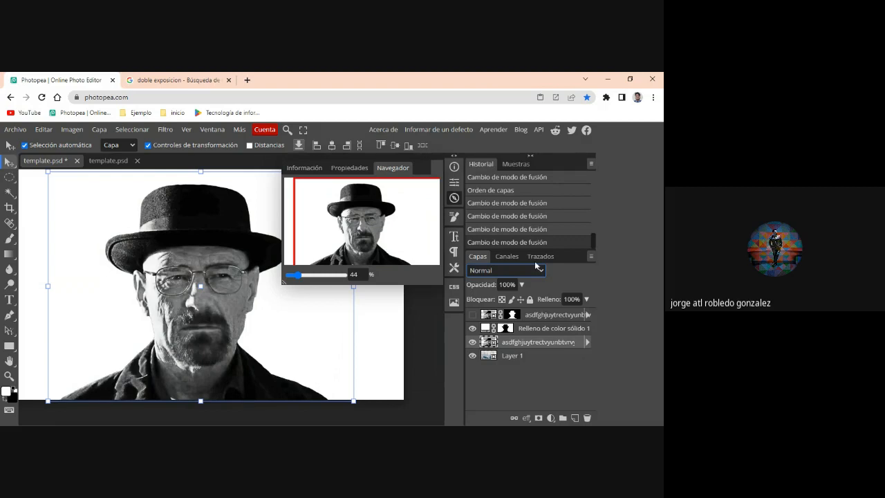
pyautogui.scroll(-1, 535, 266)
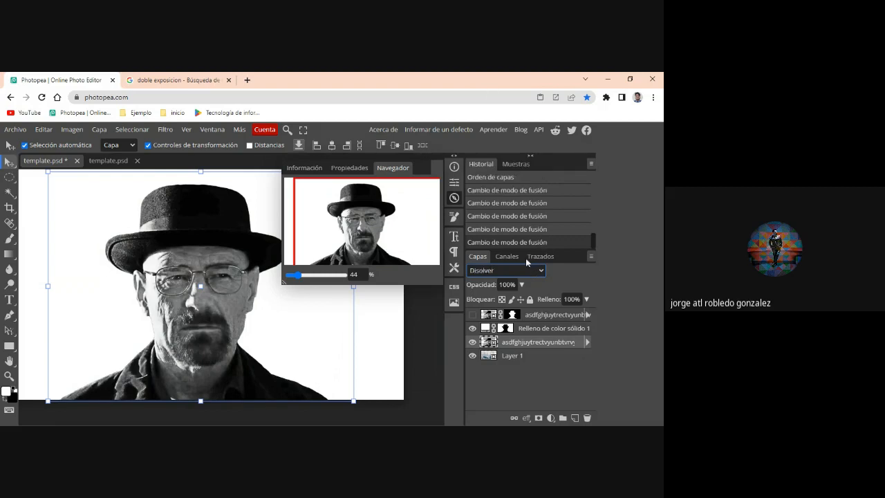
pyautogui.press('Down')
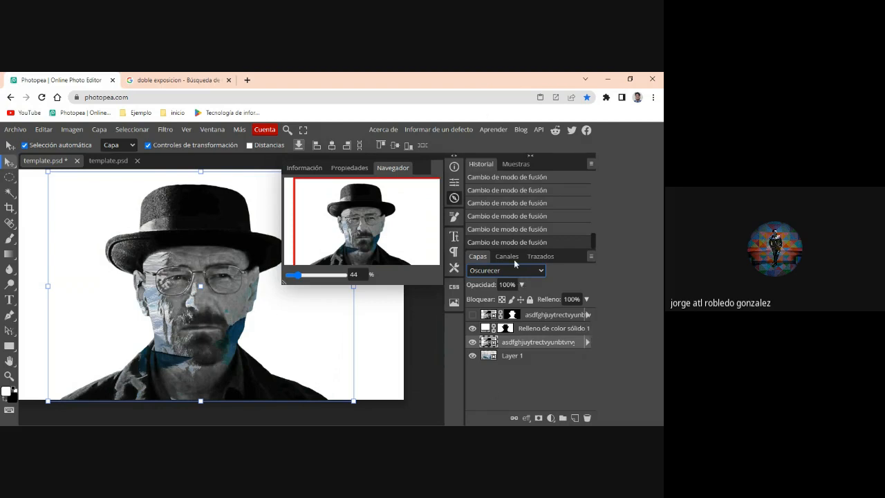
pyautogui.press('Down')
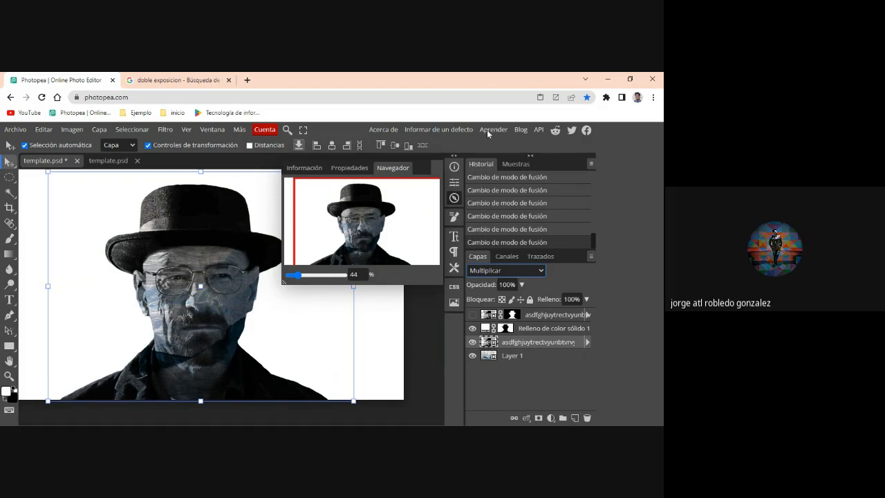
# - Cycle the unmasked portrait through Subexponer color, Subexposición lineal, Color más oscuro and Aclarar, and set its blend mode to Trama
pyautogui.press('Down')
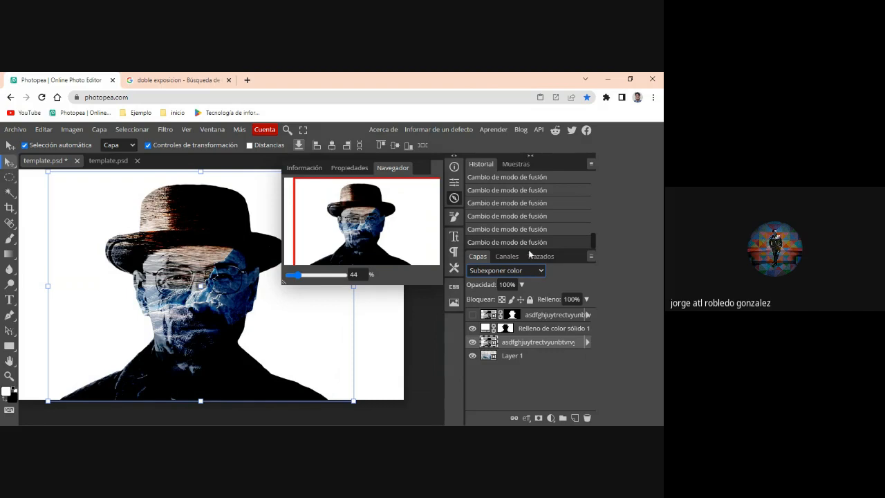
pyautogui.press('Down')
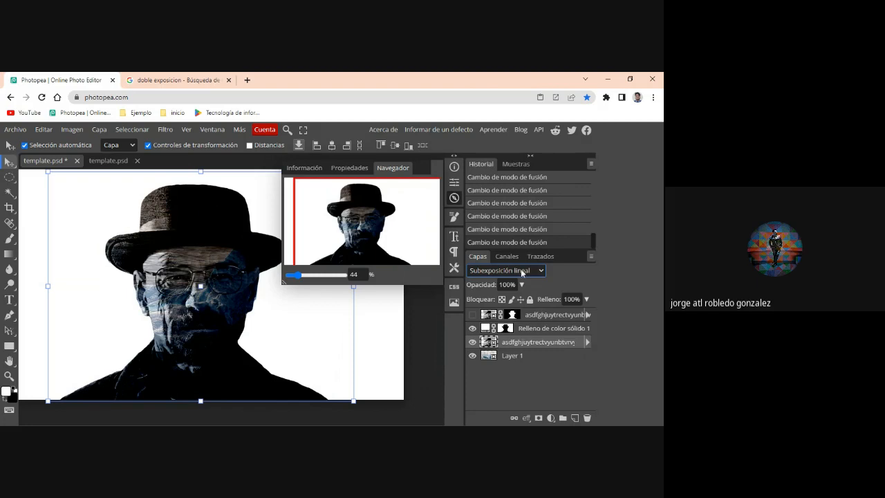
pyautogui.click(490, 146)
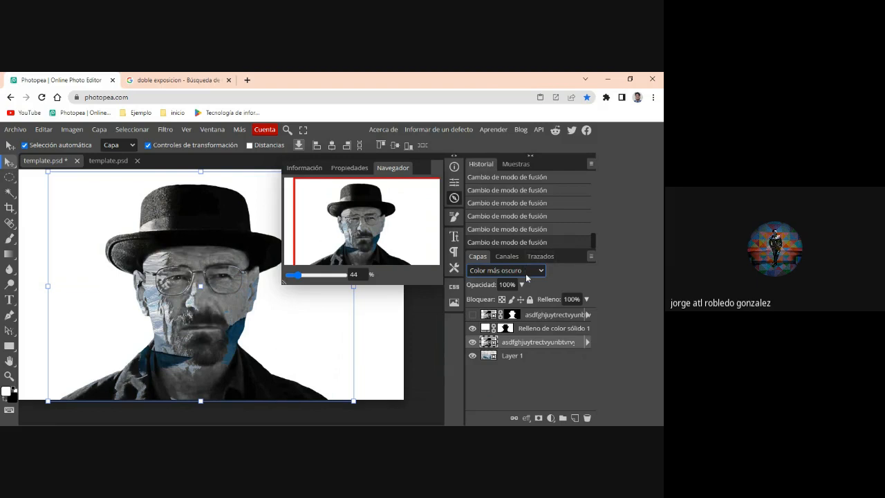
pyautogui.press('Down')
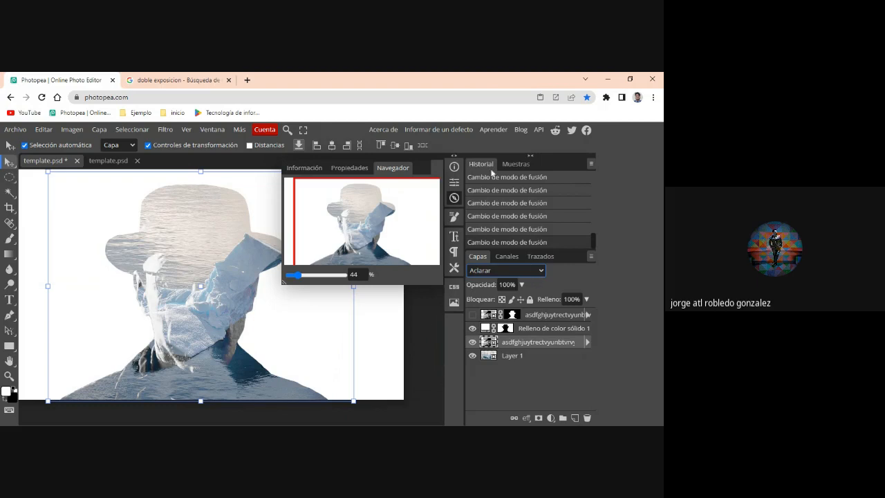
pyautogui.press('Down')
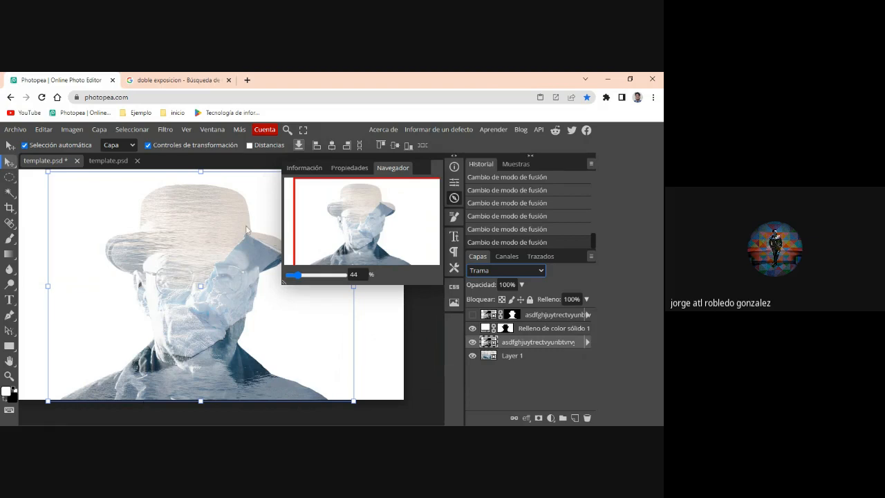
# - Show the top masked portrait and try the Aclarar, Multiplicar and Luminosidad blend modes on it
pyautogui.click(472, 316)
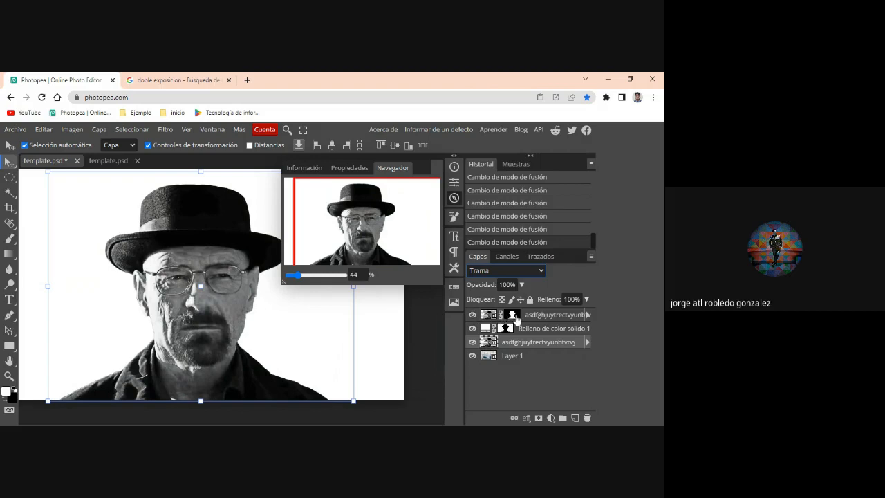
pyautogui.click(533, 318)
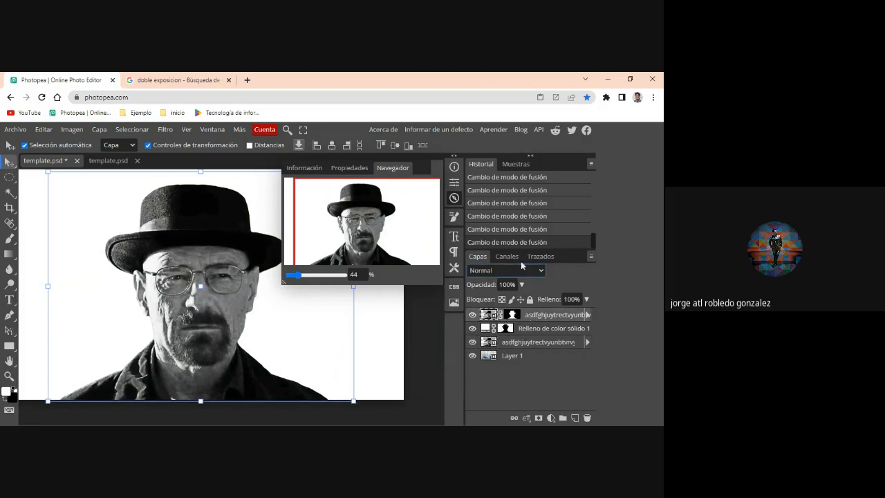
pyautogui.press('a')
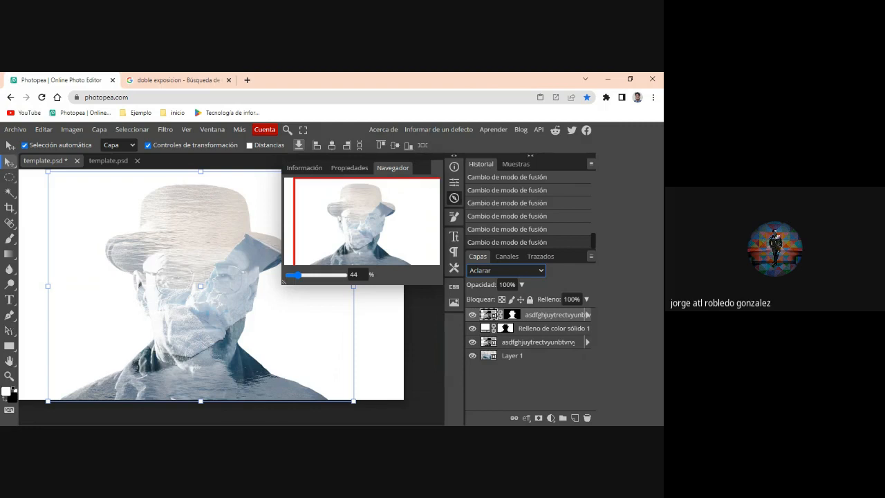
pyautogui.press('Up')
pyautogui.press('Up')
pyautogui.press('Up')
pyautogui.press('Up')
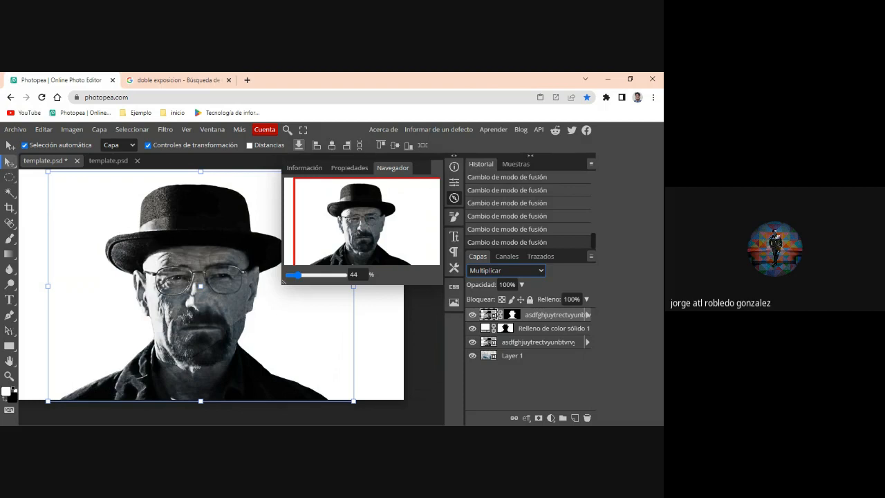
pyautogui.click(507, 258)
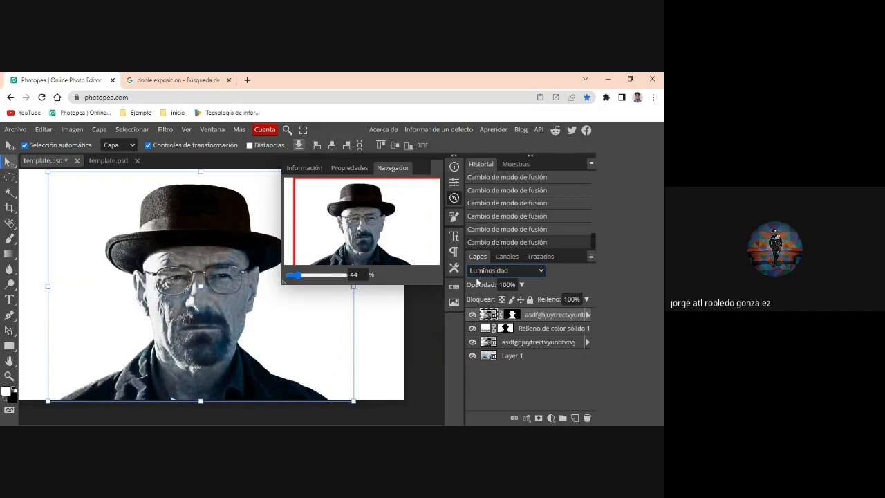
# - Toggle the top masked portrait's visibility to compare the blends, and inspect the iceberg texture over the face up close
pyautogui.click(472, 315)
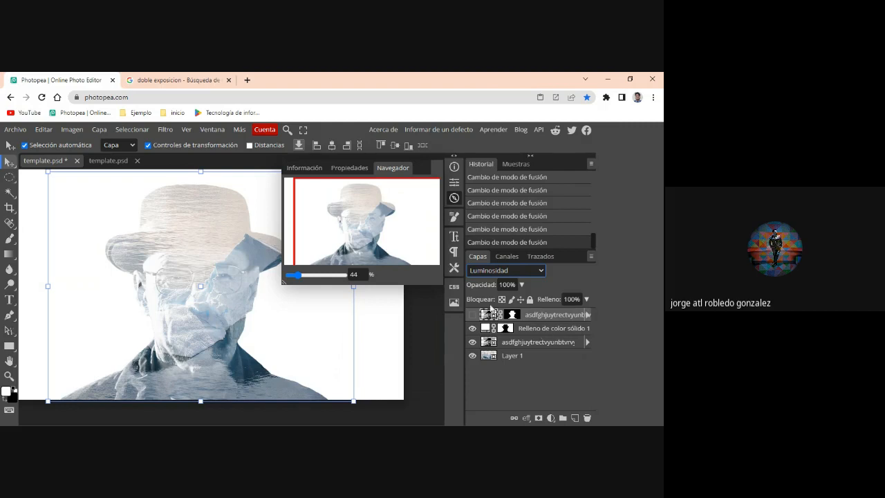
pyautogui.click(517, 344)
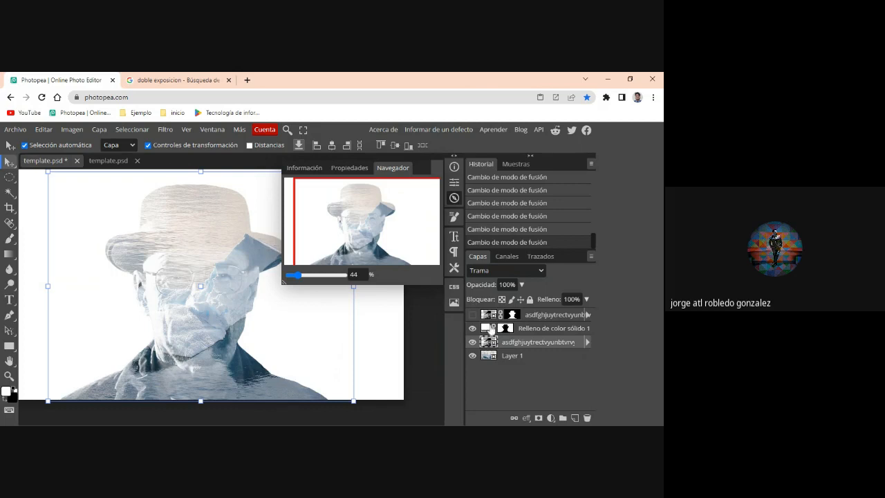
pyautogui.click(472, 315)
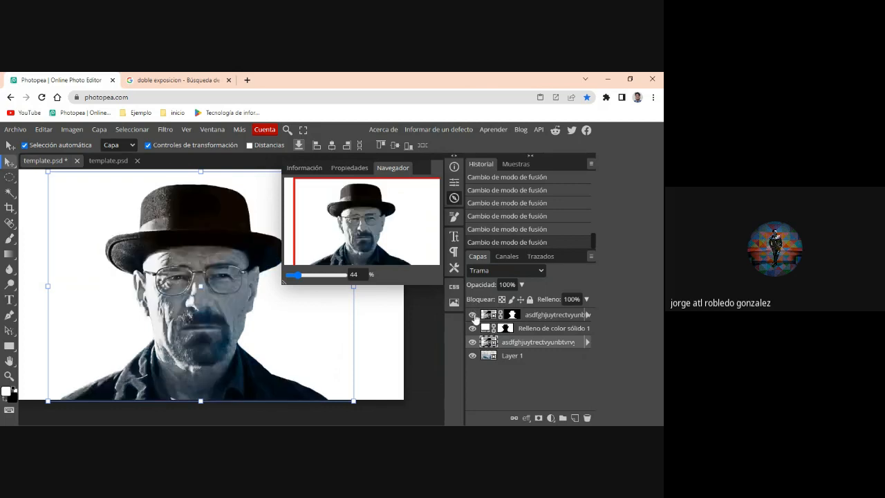
pyautogui.click(473, 315)
pyautogui.click(473, 315)
pyautogui.click(473, 315)
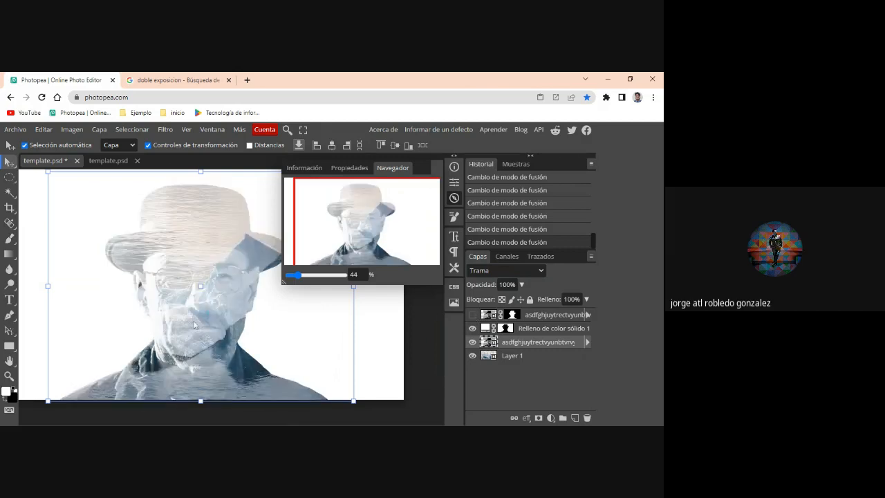
pyautogui.scroll(1, 196, 325)
pyautogui.scroll(3, 196, 325)
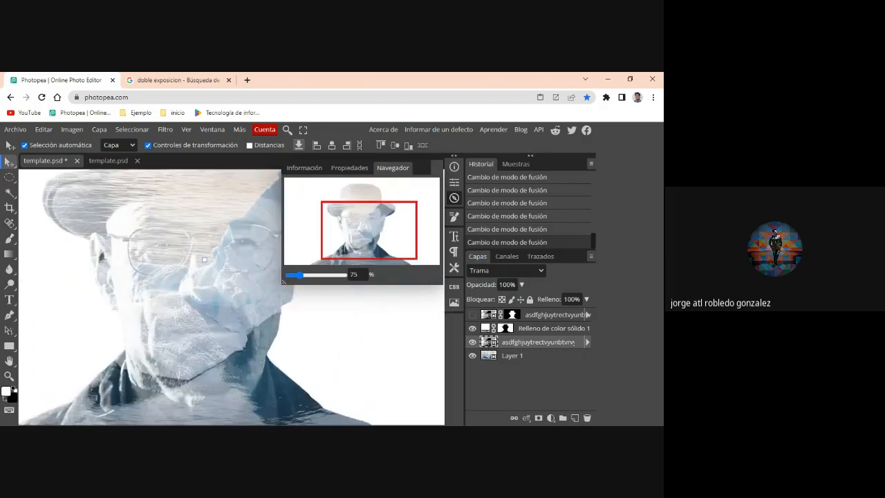
pyautogui.scroll(-3, 195, 327)
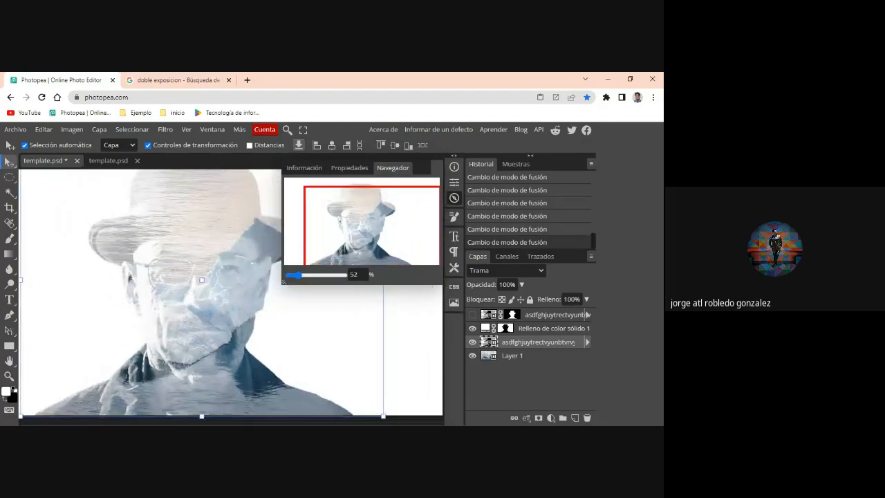
pyautogui.scroll(-1, 196, 320)
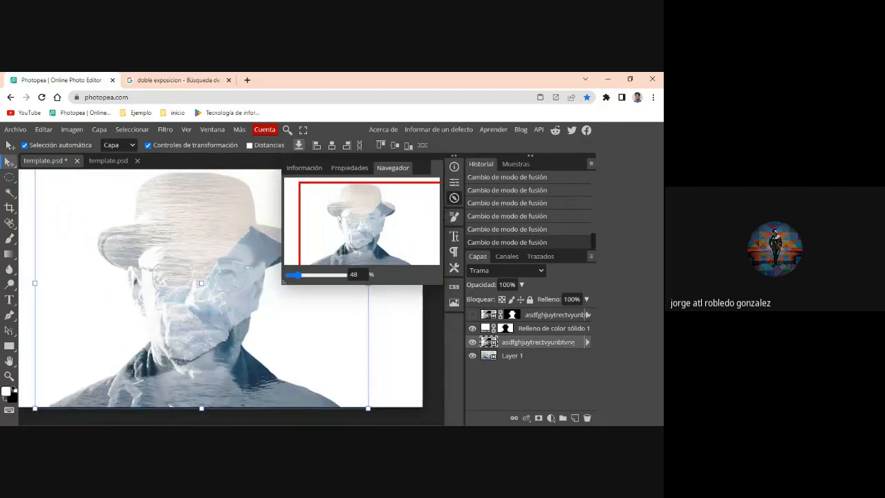
pyautogui.scroll(-1, 197, 329)
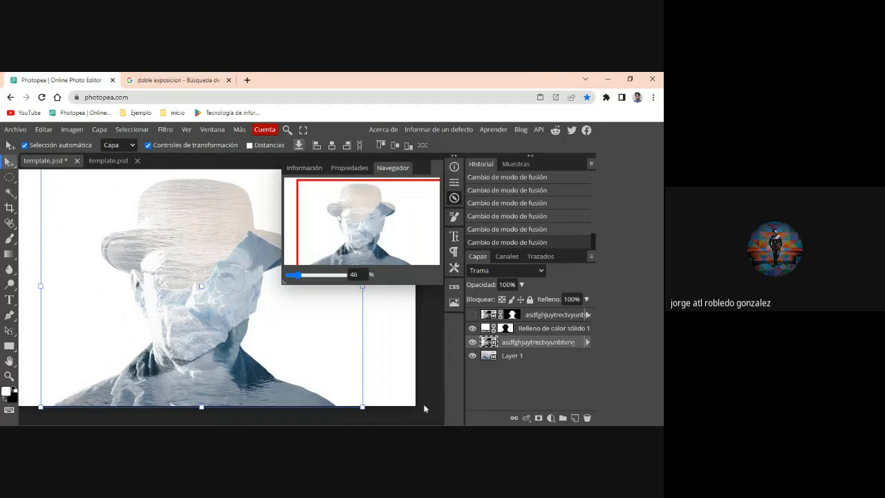
# - Show the top masked portrait, select its layer mask and set the layer's blend mode to Normal
pyautogui.click(472, 315)
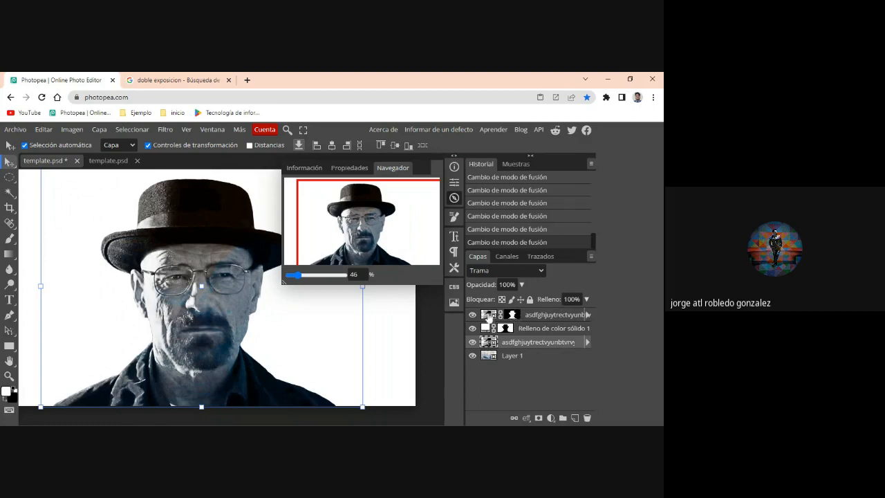
pyautogui.click(486, 317)
pyautogui.click(512, 316)
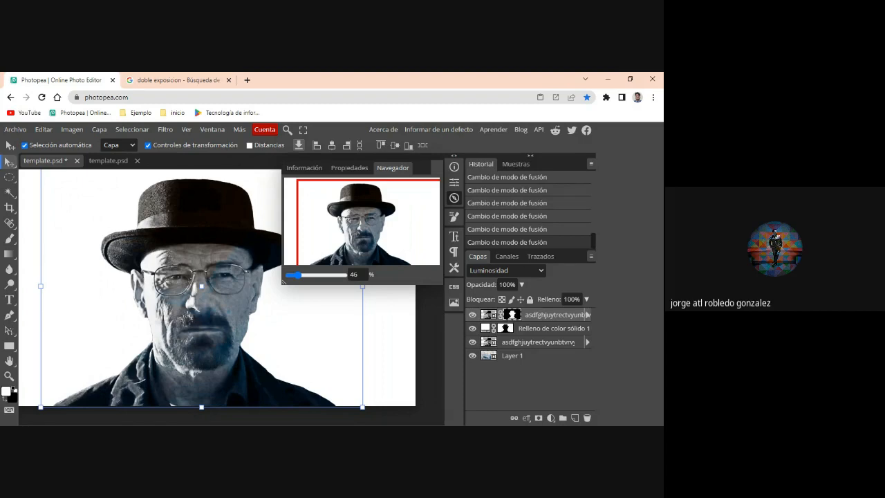
pyautogui.click(508, 268)
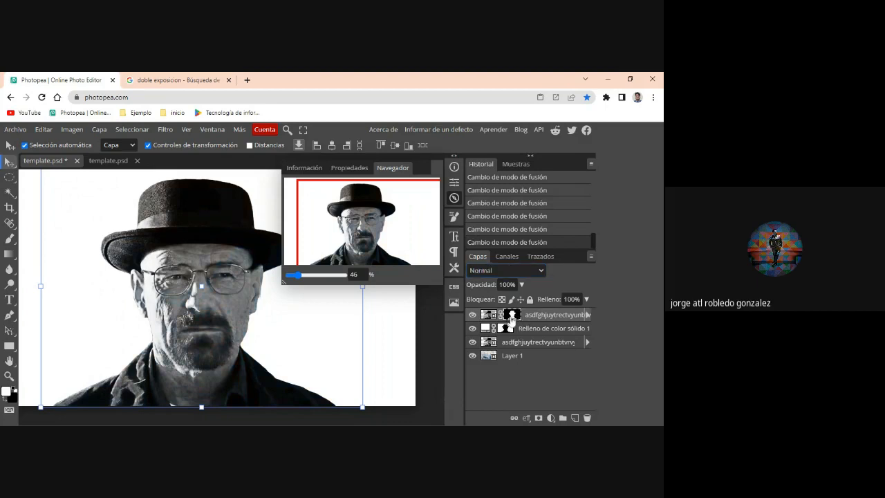
# - Set up a large soft Brush with a black foreground color, 59% opacity and 0% hardness
pyautogui.click(11, 388)
pyautogui.click(7, 390)
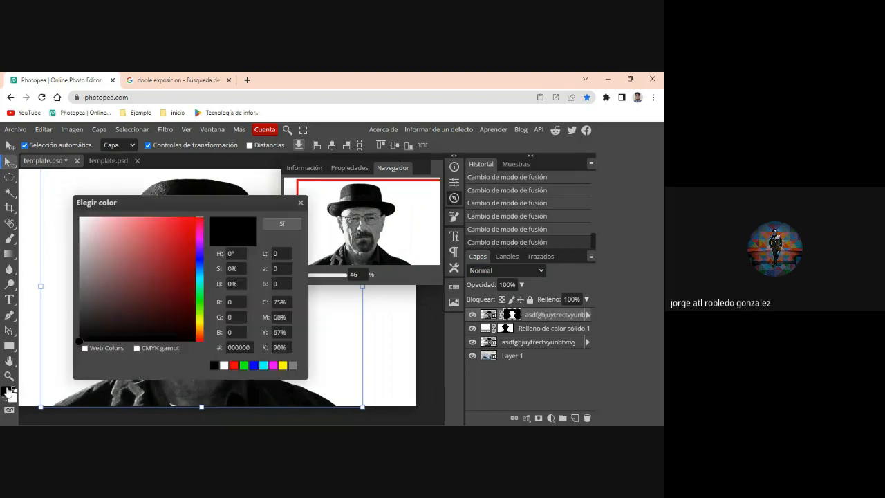
pyautogui.click(299, 204)
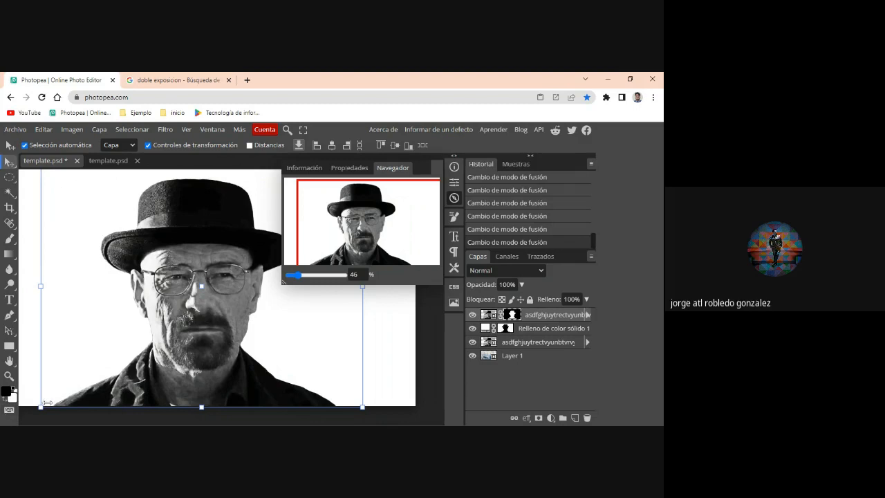
pyautogui.press('b')
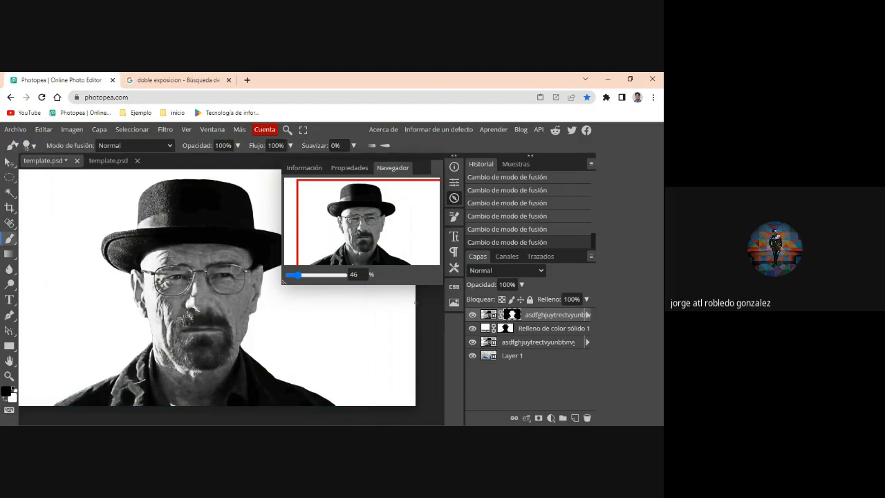
pyautogui.click(237, 145)
pyautogui.moveTo(231, 164); pyautogui.dragTo(215, 166)
pyautogui.click(30, 147)
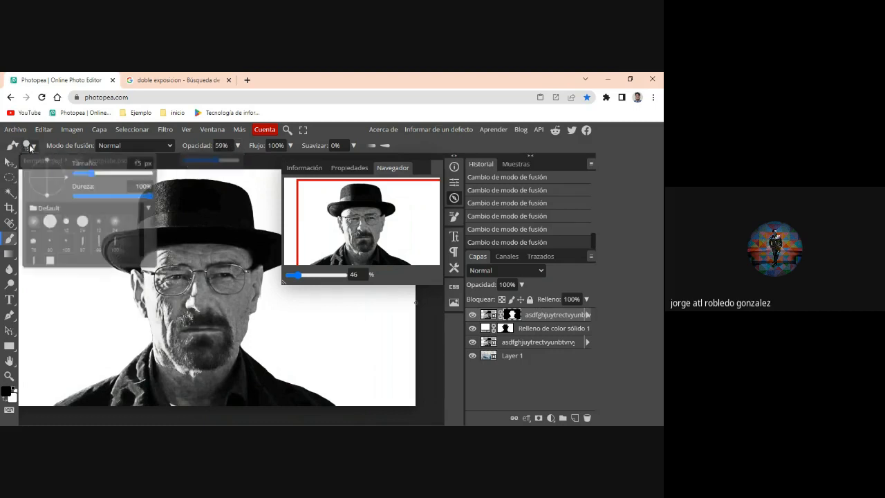
pyautogui.moveTo(116, 192)
pyautogui.mouseDown()
pyautogui.moveTo(75, 196)
pyautogui.moveTo(111, 174)
pyautogui.mouseUp()
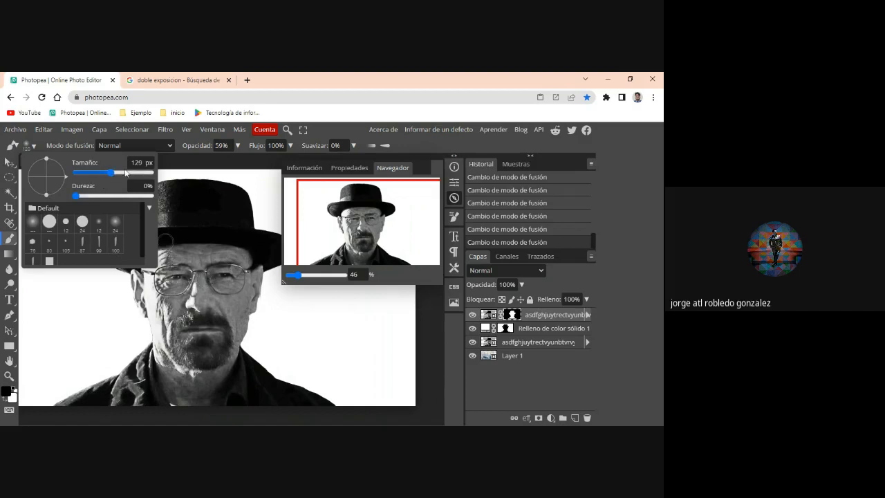
pyautogui.moveTo(113, 172); pyautogui.dragTo(132, 172)
# - Paint black on the top portrait's mask over the shoulders, neck, hat and face to blend in the iceberg image
pyautogui.moveTo(205, 352)
pyautogui.mouseDown()
pyautogui.moveTo(171, 365)
pyautogui.moveTo(144, 392)
pyautogui.moveTo(78, 406)
pyautogui.mouseUp()
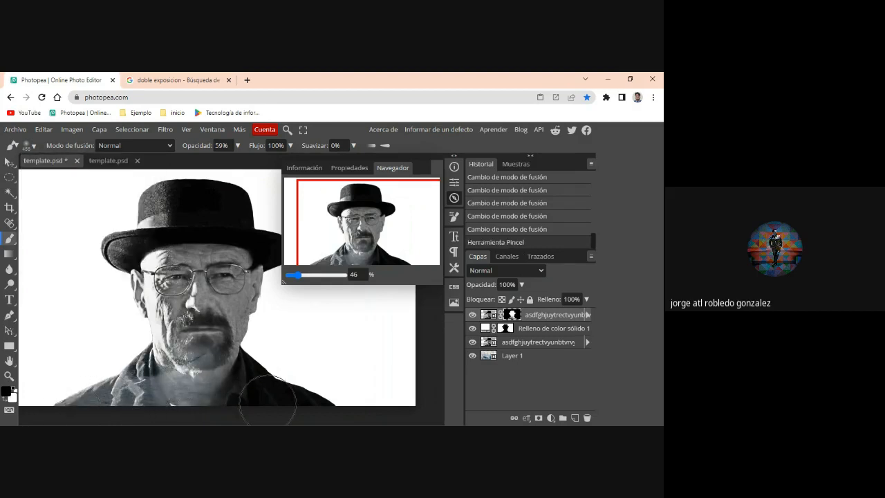
pyautogui.moveTo(250, 384)
pyautogui.mouseDown()
pyautogui.moveTo(240, 385)
pyautogui.moveTo(316, 390)
pyautogui.mouseUp()
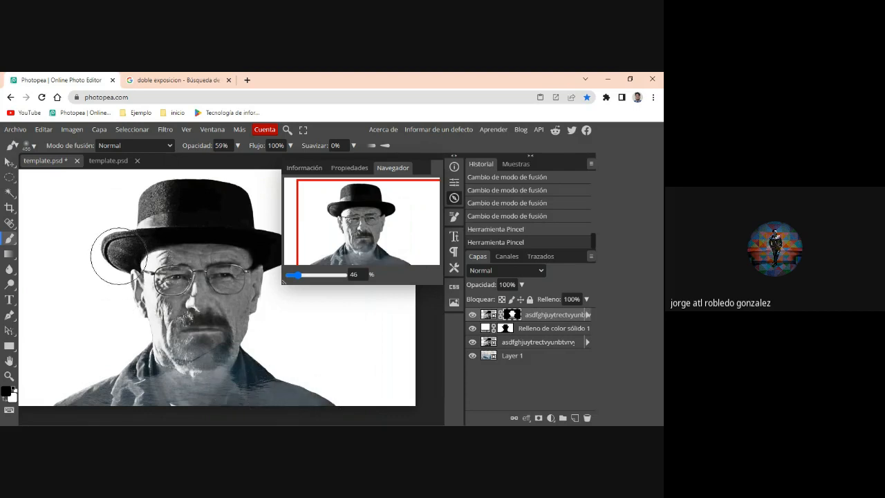
pyautogui.moveTo(221, 205)
pyautogui.mouseDown()
pyautogui.moveTo(173, 207)
pyautogui.moveTo(255, 208)
pyautogui.moveTo(271, 244)
pyautogui.moveTo(261, 222)
pyautogui.moveTo(192, 199)
pyautogui.moveTo(167, 206)
pyautogui.mouseUp()
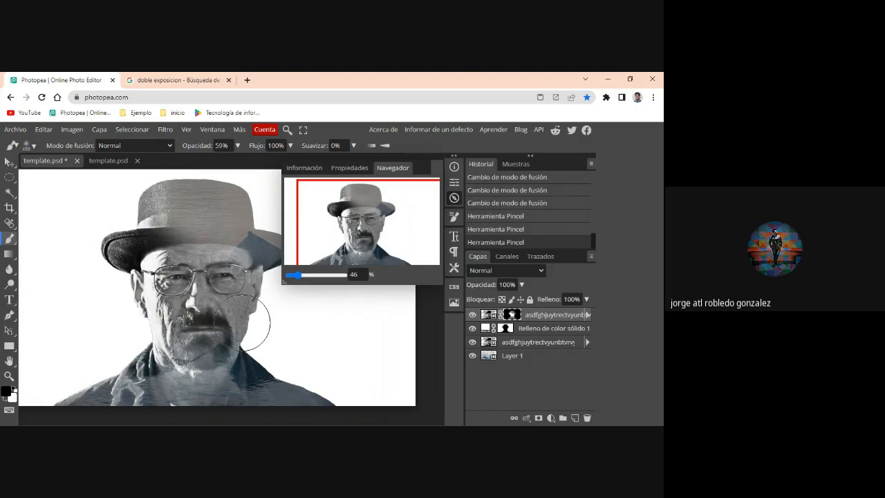
pyautogui.moveTo(244, 322)
pyautogui.mouseDown()
pyautogui.moveTo(243, 332)
pyautogui.moveTo(264, 287)
pyautogui.mouseUp()
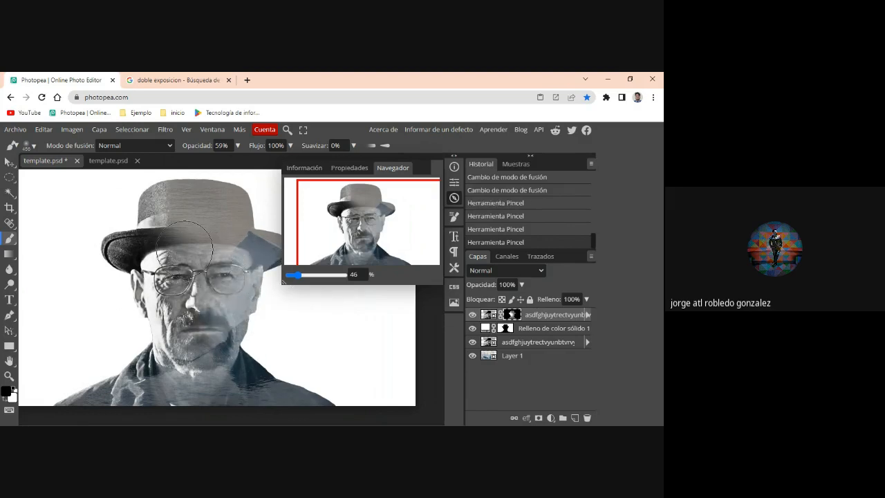
pyautogui.moveTo(170, 275)
pyautogui.mouseDown()
pyautogui.moveTo(159, 366)
pyautogui.moveTo(136, 268)
pyautogui.moveTo(157, 370)
pyautogui.moveTo(252, 375)
pyautogui.moveTo(227, 333)
pyautogui.moveTo(178, 320)
pyautogui.moveTo(207, 245)
pyautogui.moveTo(230, 272)
pyautogui.moveTo(222, 287)
pyautogui.moveTo(140, 275)
pyautogui.moveTo(182, 306)
pyautogui.mouseUp()
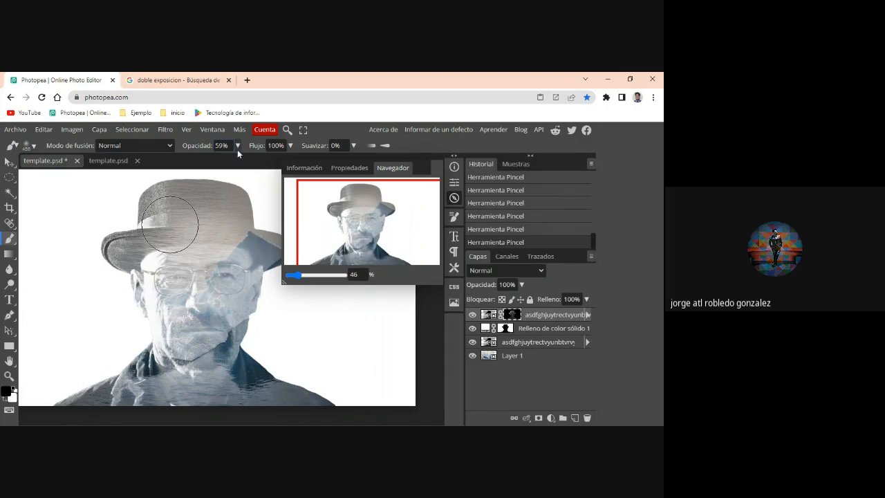
# - Raise the brush opacity to 74% and paint further over the face on the top portrait's mask
pyautogui.click(237, 145)
pyautogui.moveTo(217, 162); pyautogui.dragTo(226, 163)
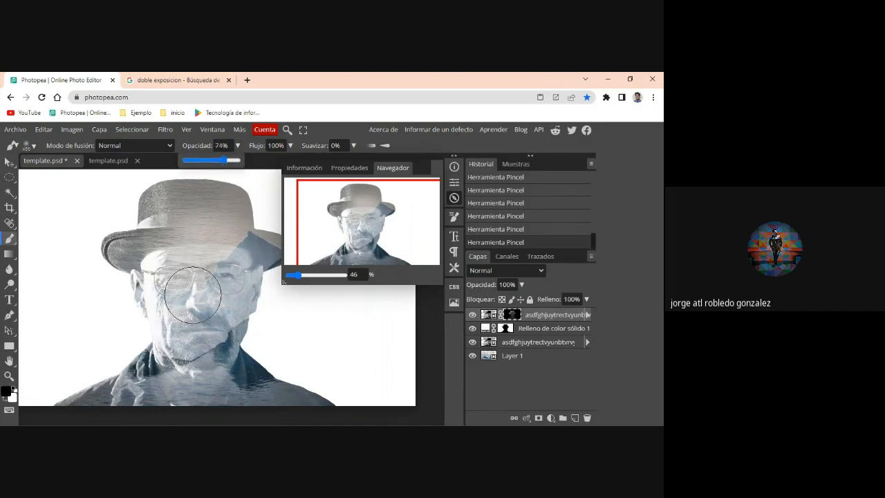
pyautogui.moveTo(195, 295)
pyautogui.mouseDown()
pyautogui.moveTo(158, 306)
pyautogui.moveTo(161, 315)
pyautogui.moveTo(234, 323)
pyautogui.moveTo(234, 301)
pyautogui.moveTo(189, 321)
pyautogui.moveTo(214, 356)
pyautogui.moveTo(242, 358)
pyautogui.moveTo(270, 375)
pyautogui.moveTo(230, 377)
pyautogui.moveTo(250, 381)
pyautogui.moveTo(210, 343)
pyautogui.moveTo(225, 272)
pyautogui.moveTo(214, 265)
pyautogui.moveTo(193, 273)
pyautogui.moveTo(225, 292)
pyautogui.mouseUp()
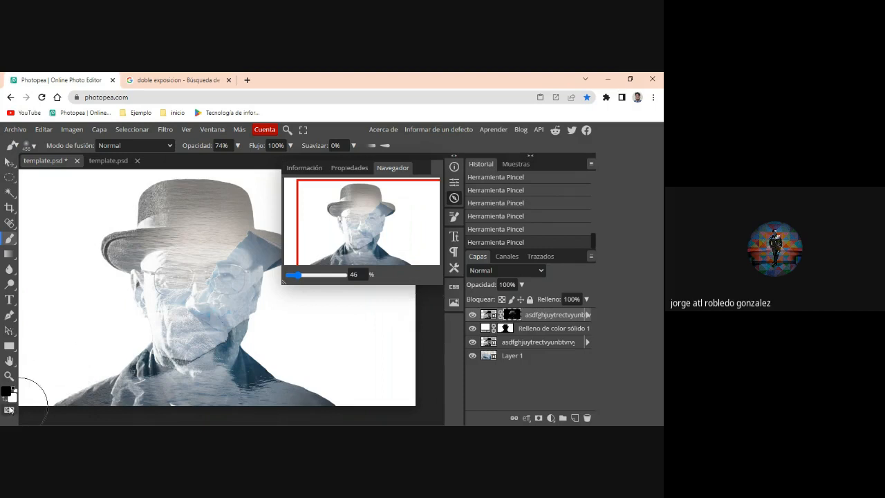
# - Set the soft brush to a white foreground color, 50% opacity and a size of 228 px
pyautogui.click(15, 387)
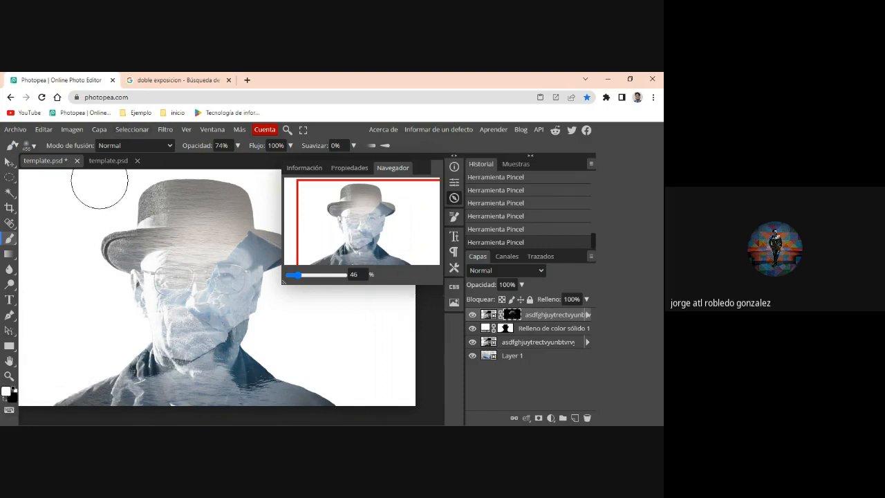
pyautogui.click(237, 145)
pyautogui.moveTo(226, 161); pyautogui.dragTo(212, 164)
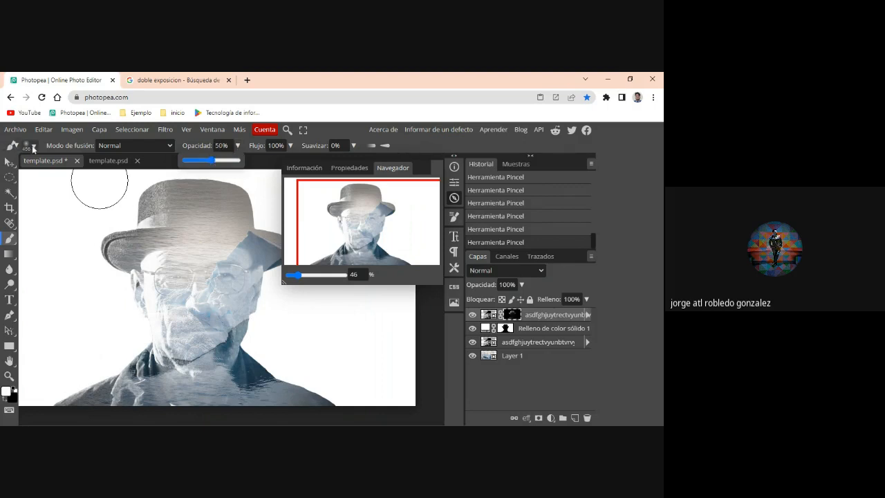
pyautogui.click(34, 147)
pyautogui.click(120, 174)
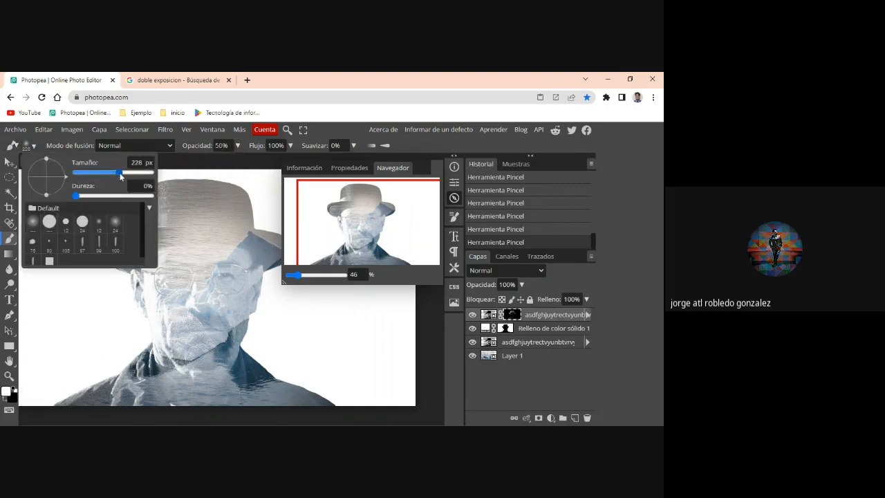
# - Paint white on the top portrait's mask over the eyes, glasses, nose and mouth to bring back the facial details
pyautogui.click(223, 272)
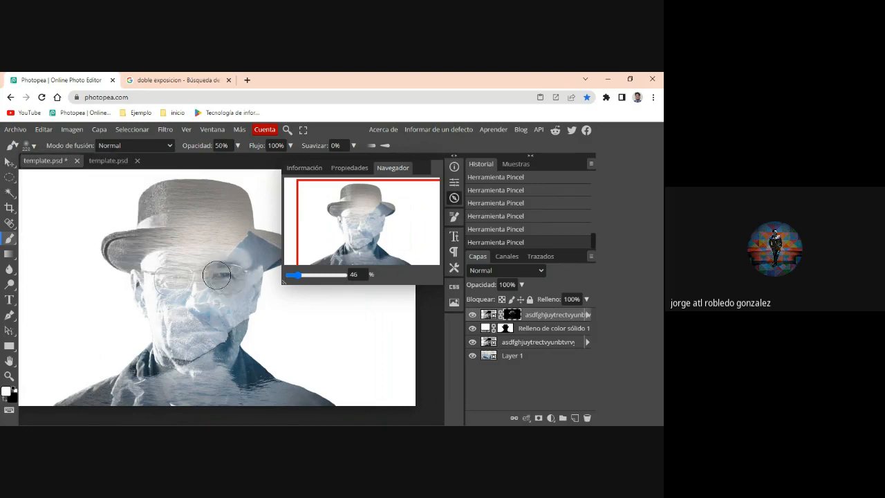
pyautogui.moveTo(210, 275)
pyautogui.mouseDown()
pyautogui.moveTo(180, 271)
pyautogui.moveTo(158, 284)
pyautogui.moveTo(170, 290)
pyautogui.moveTo(178, 278)
pyautogui.moveTo(169, 275)
pyautogui.moveTo(200, 281)
pyautogui.moveTo(204, 314)
pyautogui.mouseUp()
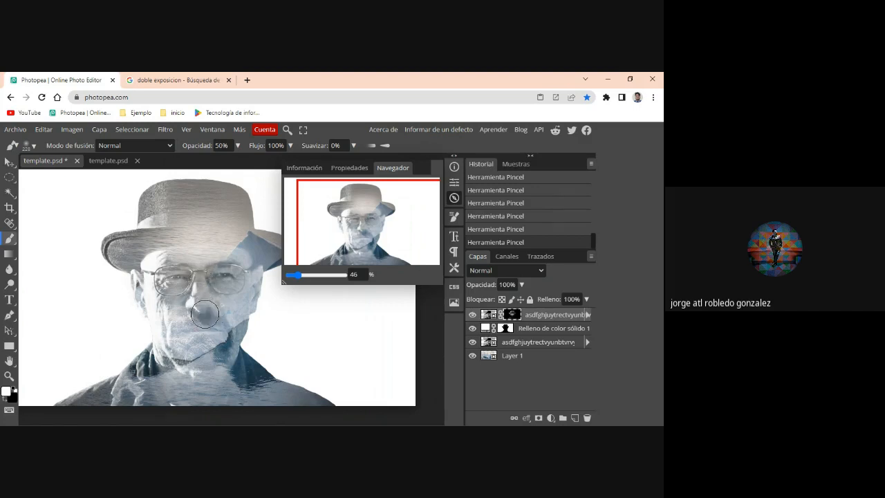
pyautogui.moveTo(156, 278)
pyautogui.mouseDown()
pyautogui.moveTo(247, 279)
pyautogui.moveTo(213, 339)
pyautogui.moveTo(205, 333)
pyautogui.moveTo(215, 324)
pyautogui.moveTo(174, 336)
pyautogui.moveTo(197, 368)
pyautogui.moveTo(200, 336)
pyautogui.mouseUp()
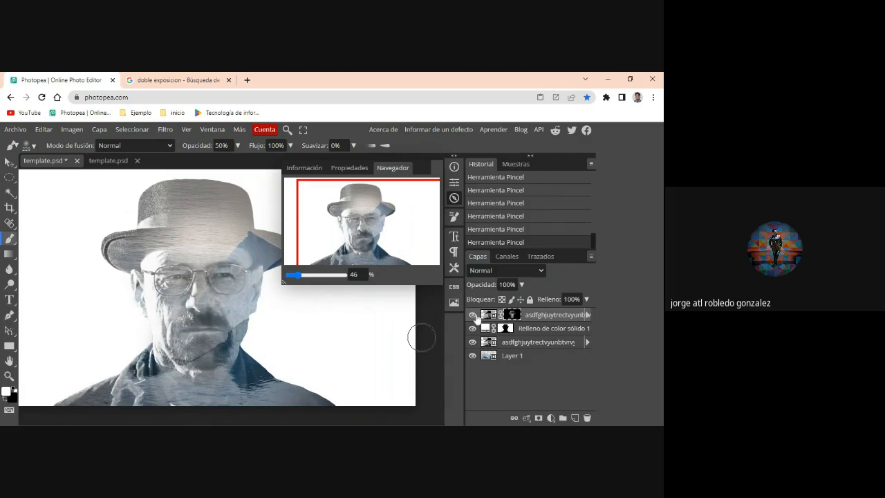
# - Toggle the top masked portrait's visibility to compare the image with and without it, leaving the layer shown
pyautogui.click(473, 315)
pyautogui.click(473, 315)
pyautogui.click(473, 315)
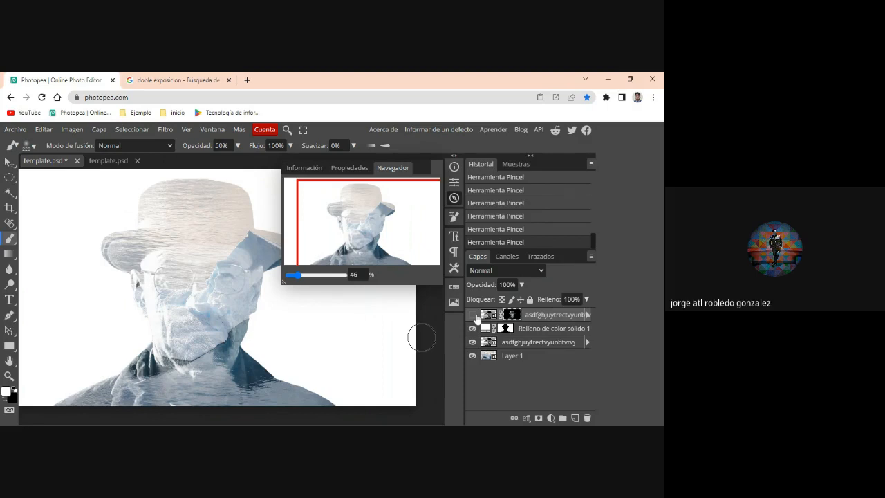
pyautogui.click(473, 315)
pyautogui.click(473, 315)
pyautogui.click(476, 316)
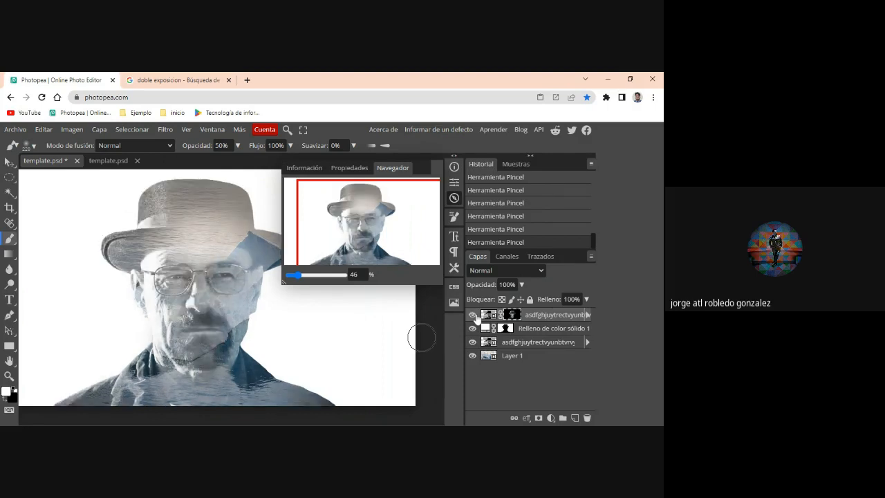
pyautogui.click(475, 316)
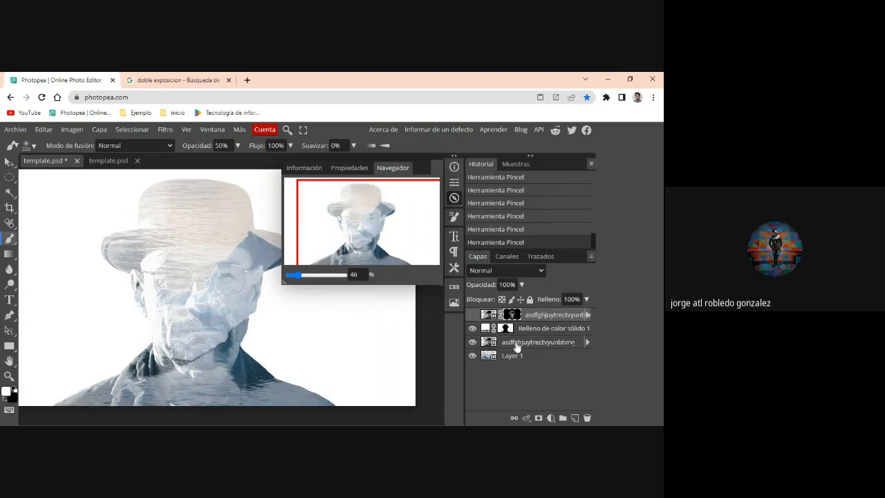
pyautogui.click(472, 315)
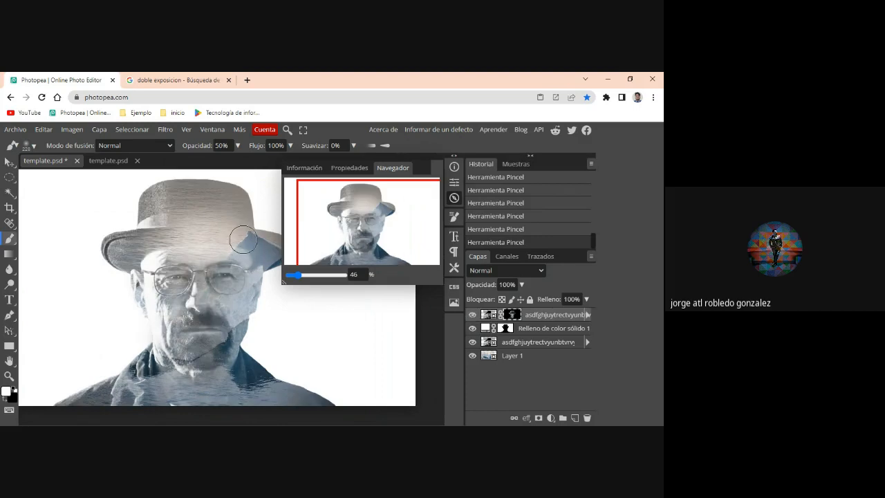
# - Paint white over the hat on the top portrait's mask to darken it, softening the effect with black strokes between passes
pyautogui.moveTo(244, 236); pyautogui.dragTo(146, 235)
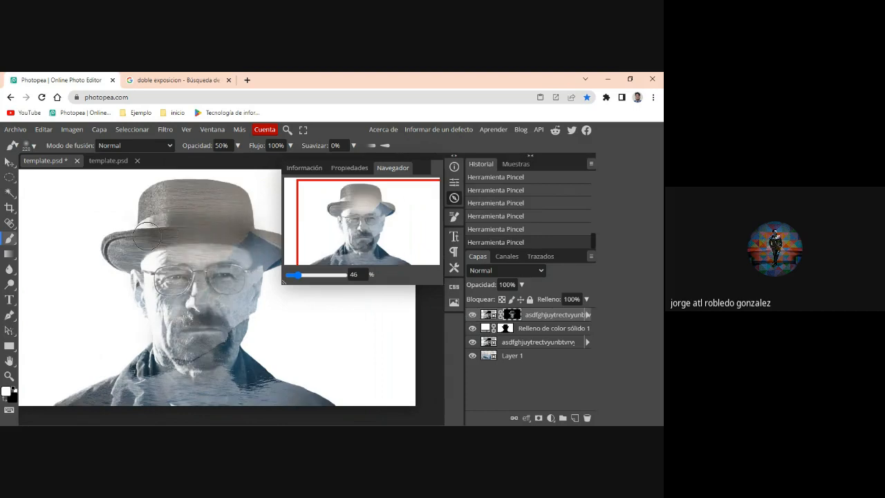
pyautogui.moveTo(239, 205)
pyautogui.mouseDown()
pyautogui.moveTo(183, 227)
pyautogui.moveTo(222, 221)
pyautogui.mouseUp()
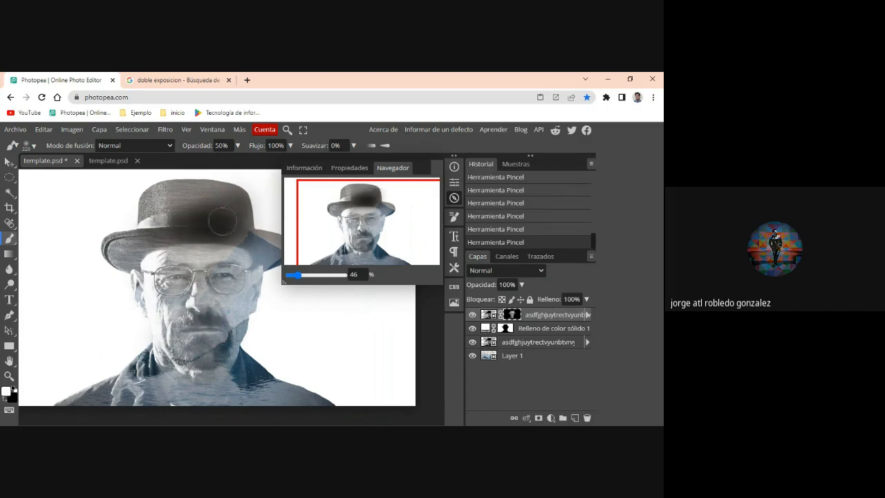
pyautogui.click(5, 399)
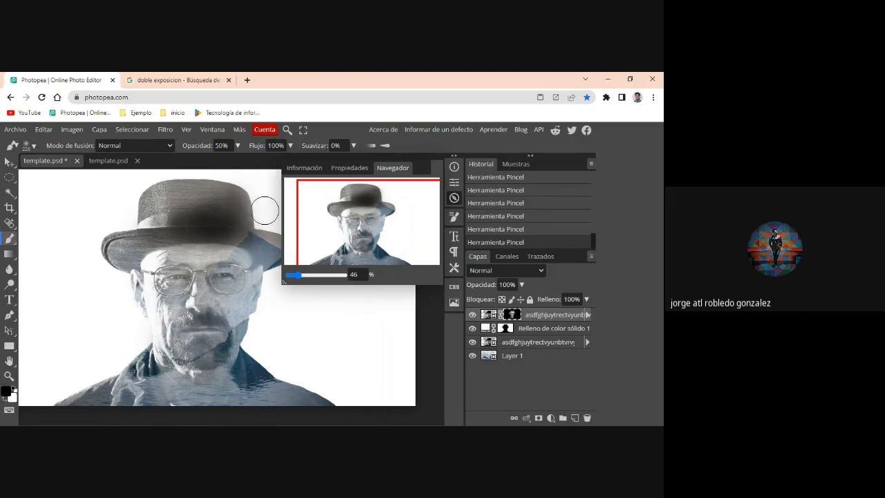
pyautogui.moveTo(178, 228); pyautogui.dragTo(223, 229)
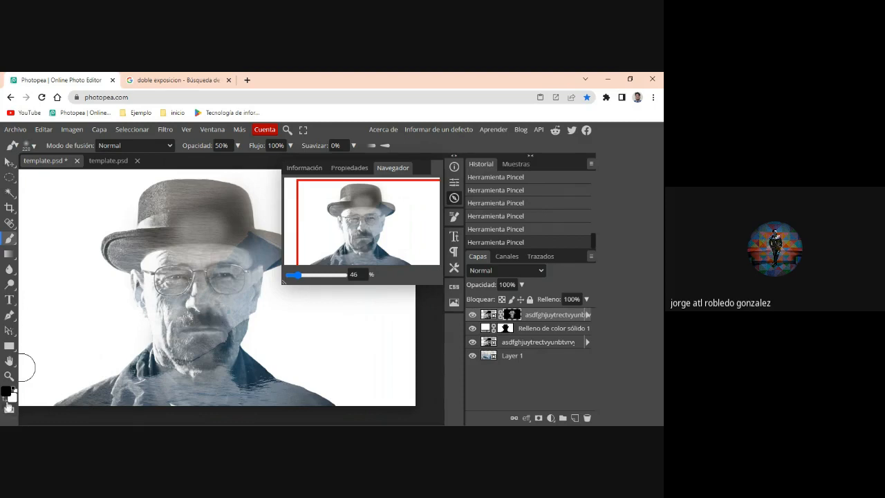
pyautogui.press('x')
pyautogui.moveTo(232, 220); pyautogui.dragTo(167, 219)
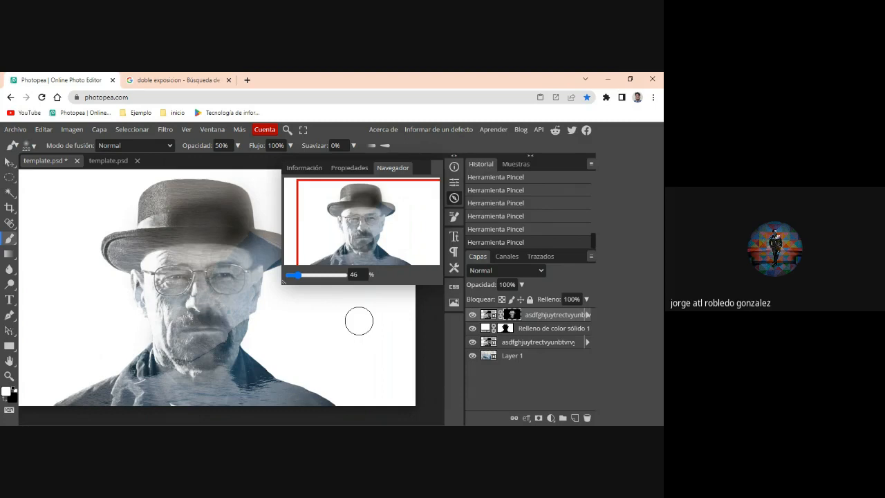
# - Switch to the bird template document and delete its two text layers and the Bar and Strip layers
pyautogui.click(99, 163)
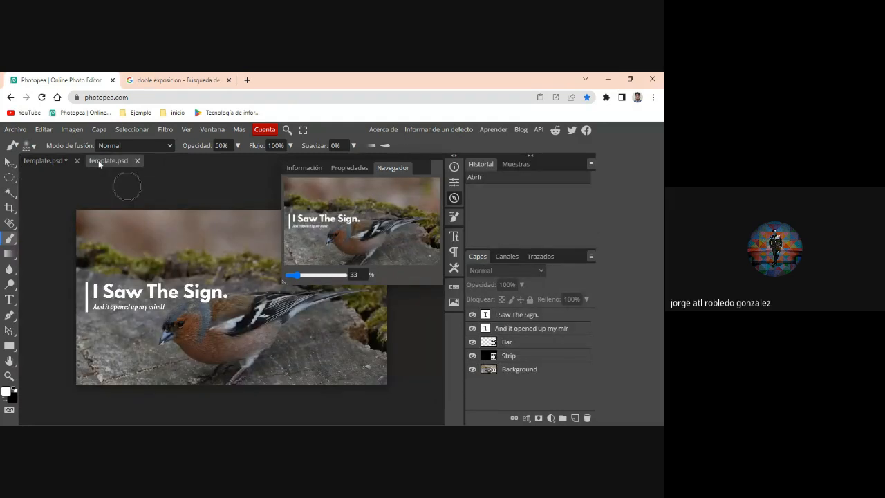
pyautogui.click(535, 315)
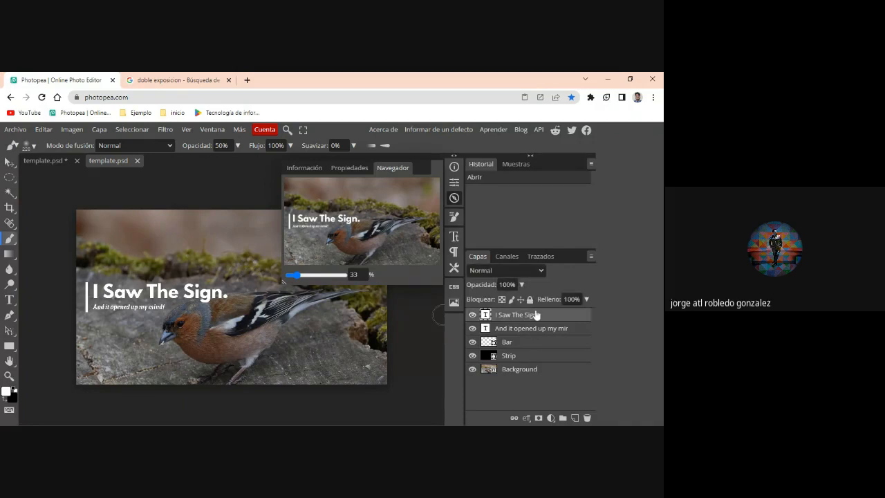
pyautogui.press('Delete')
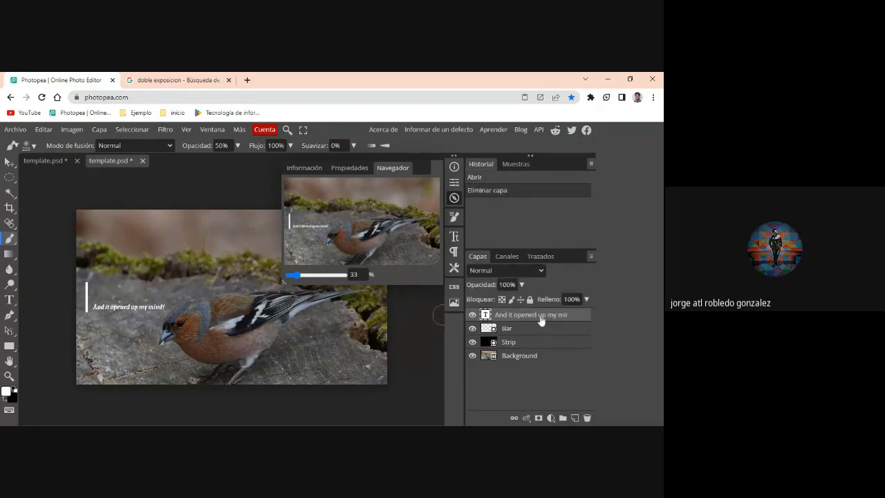
pyautogui.press('Delete')
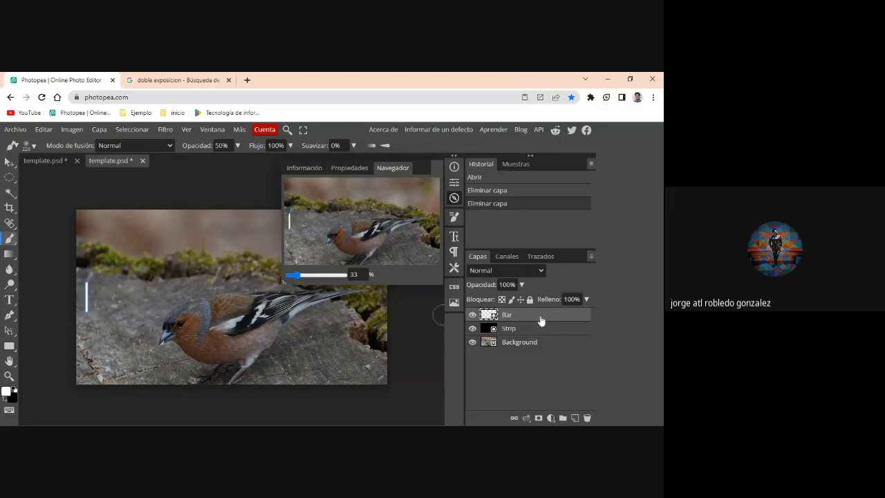
pyautogui.press('Delete')
pyautogui.press('Delete')
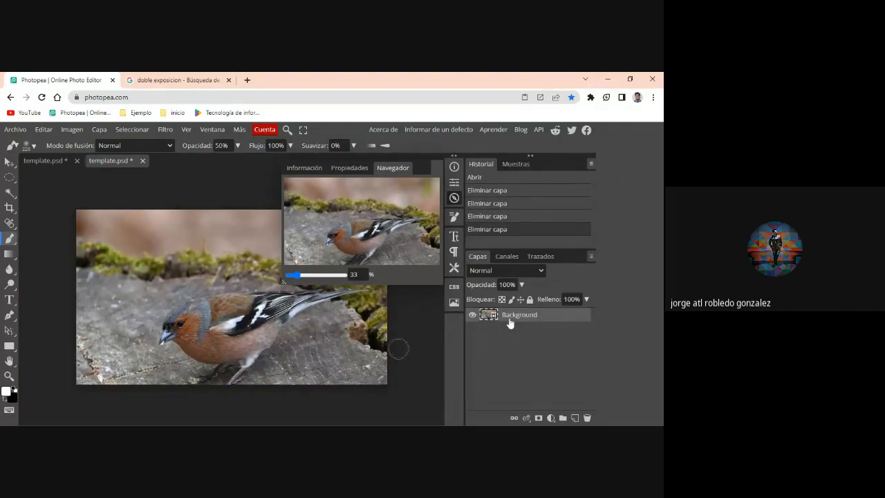
# - Duplicate the bird's Background layer, hide the copy and delete the original Background layer
pyautogui.rightClick(510, 320)
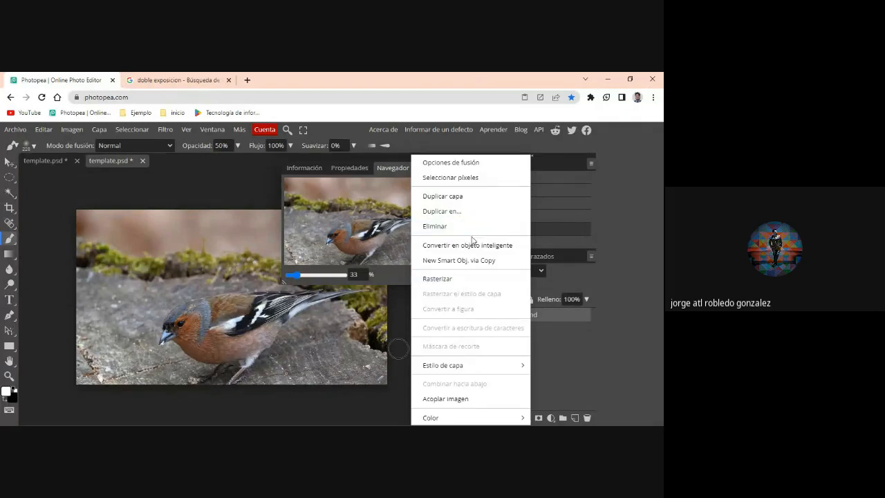
pyautogui.click(452, 197)
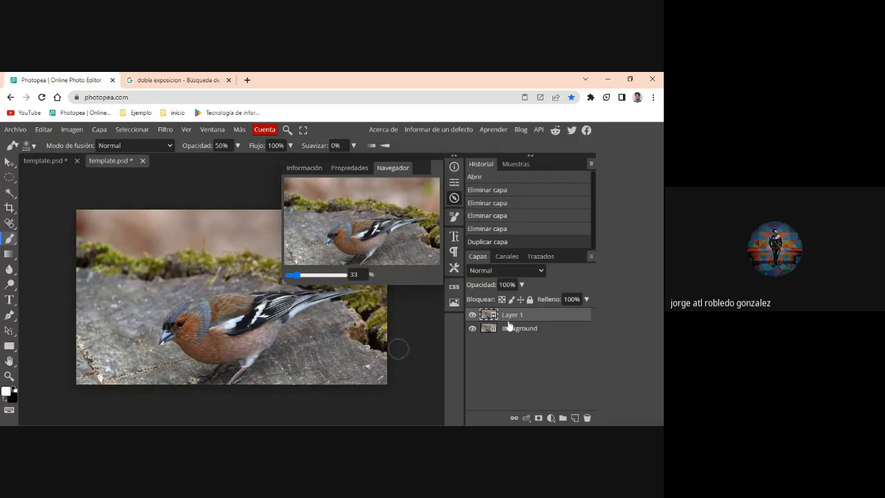
pyautogui.click(520, 330)
pyautogui.click(511, 317)
pyautogui.click(472, 315)
pyautogui.click(506, 337)
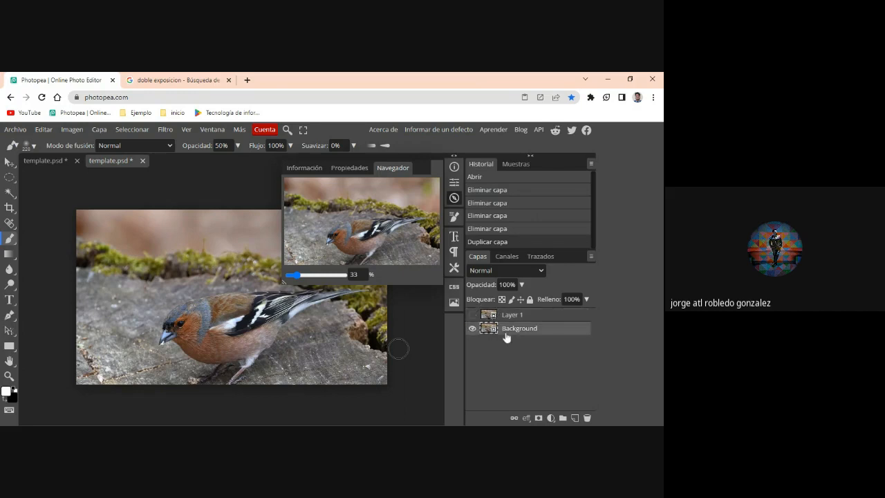
pyautogui.press('Delete')
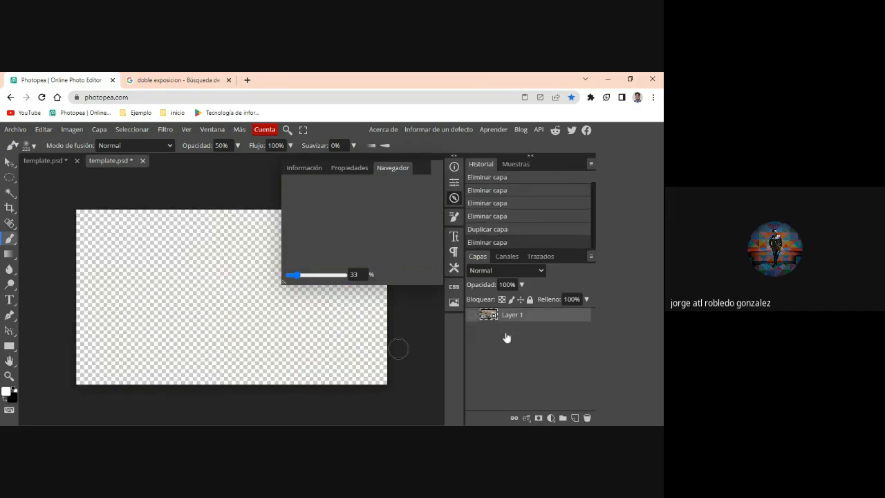
# - Place the blonde woman's portrait photo into the emptied template document as a new layer
pyautogui.click(21, 131)
pyautogui.moveTo(65, 196)
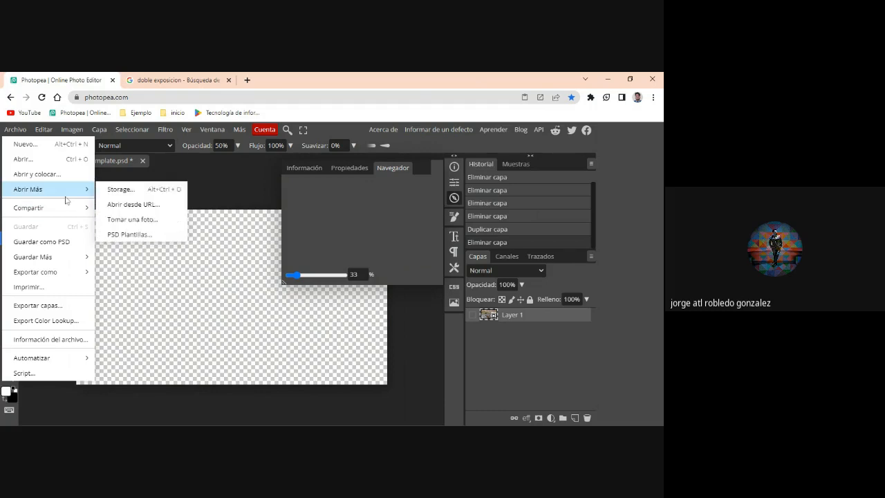
pyautogui.click(54, 173)
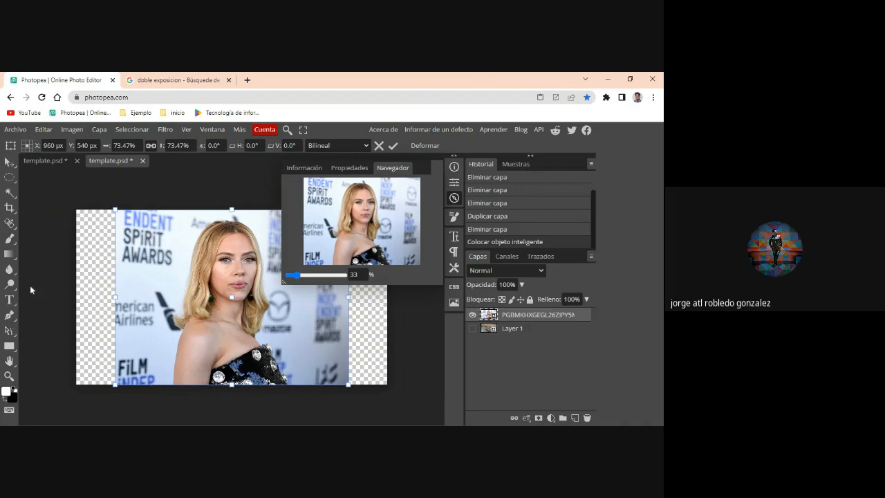
pyautogui.click(10, 193)
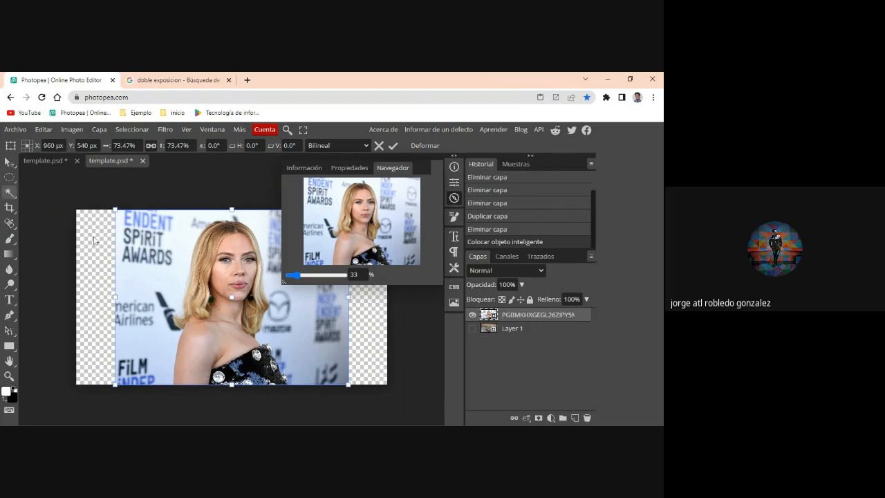
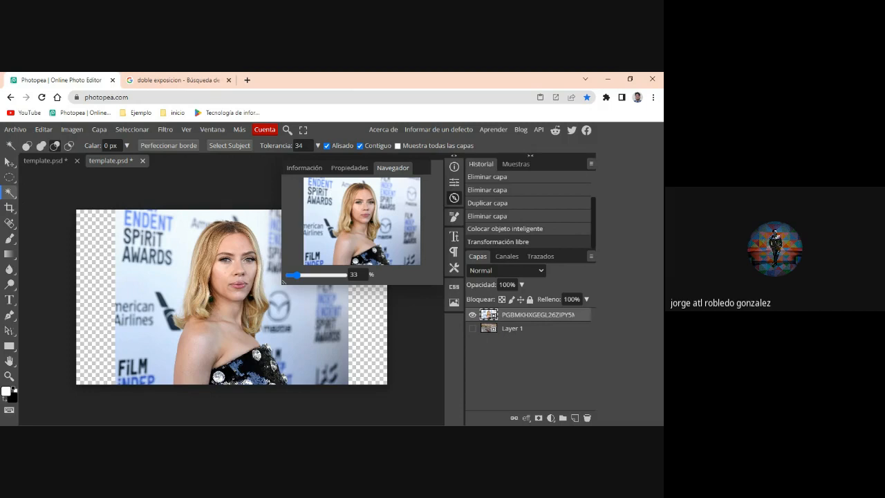
# - Mask the blonde woman's portrait with Select Subject and add a white solid color fill layer above it
pyautogui.click(221, 147)
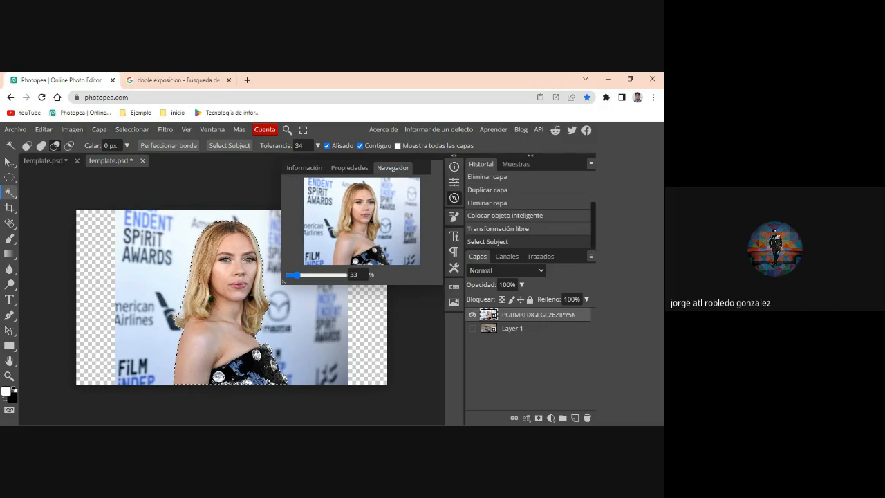
pyautogui.click(542, 418)
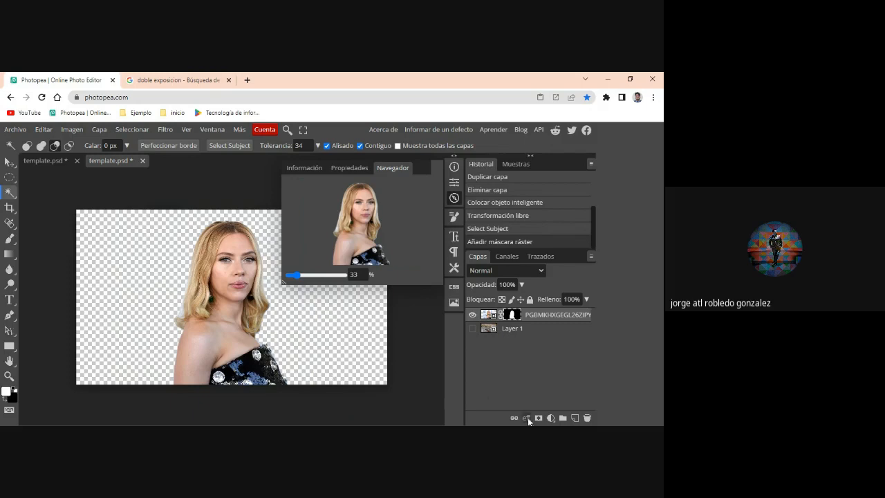
pyautogui.click(552, 418)
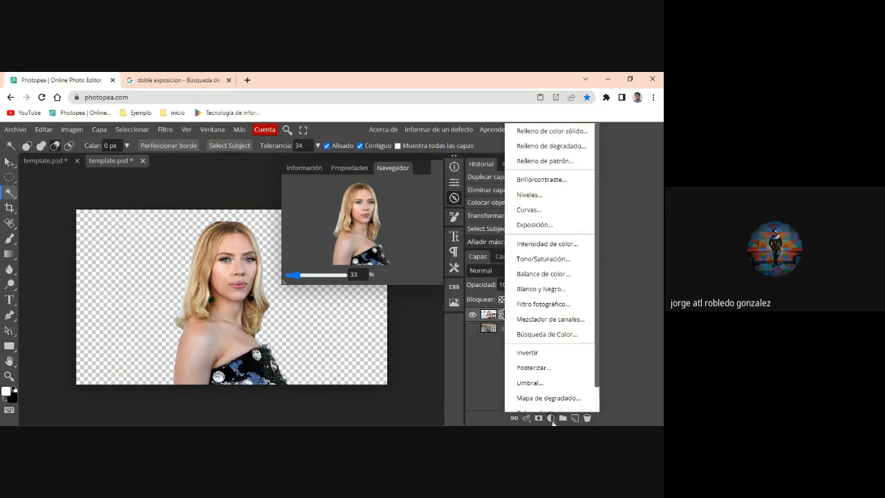
pyautogui.click(544, 132)
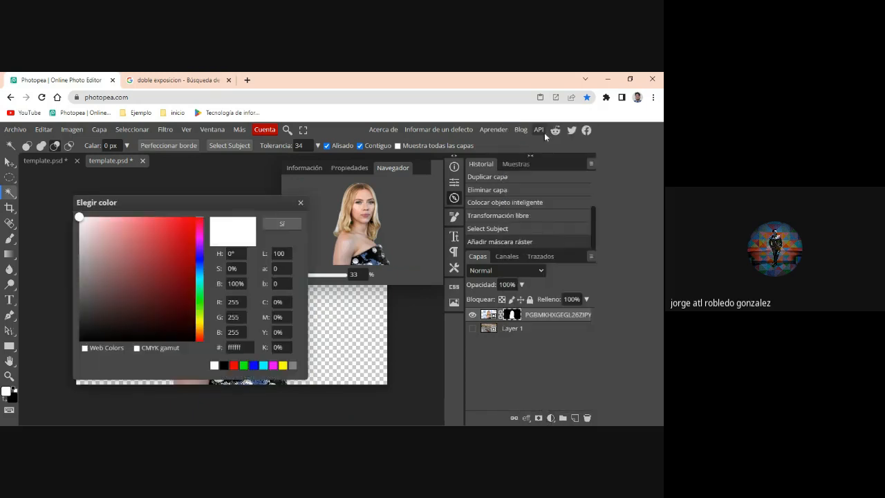
pyautogui.click(284, 227)
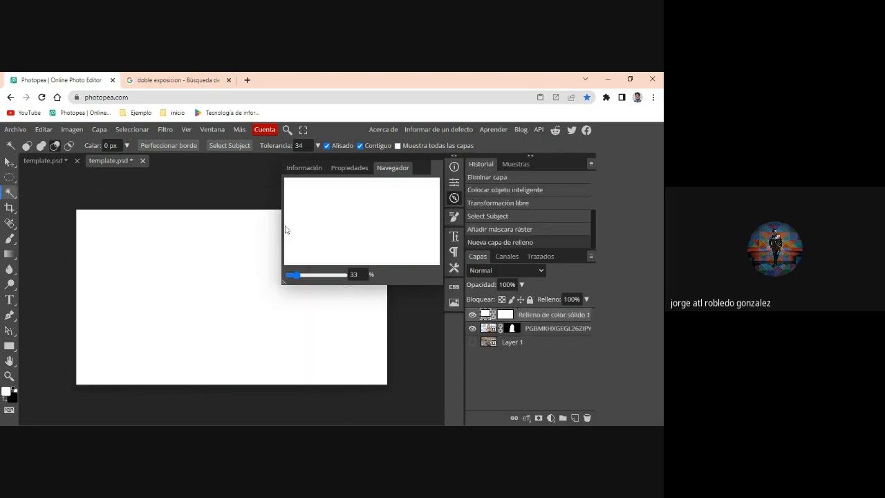
# - Duplicate the masked portrait layer and move the copy's mask onto the white fill layer, replacing its mask
pyautogui.rightClick(527, 326)
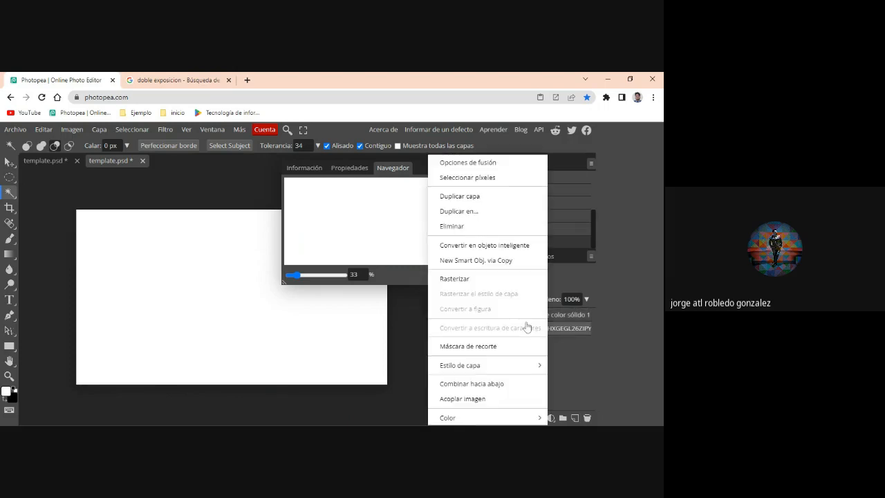
pyautogui.click(553, 329)
pyautogui.rightClick(553, 329)
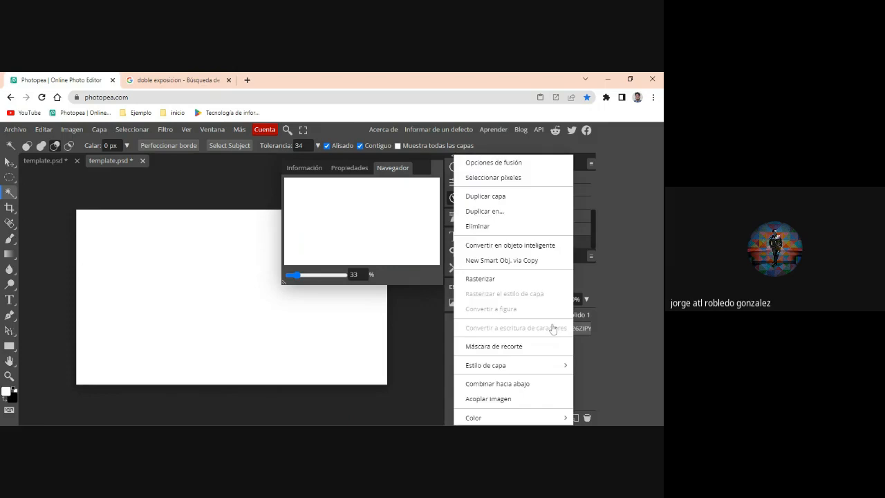
pyautogui.click(486, 196)
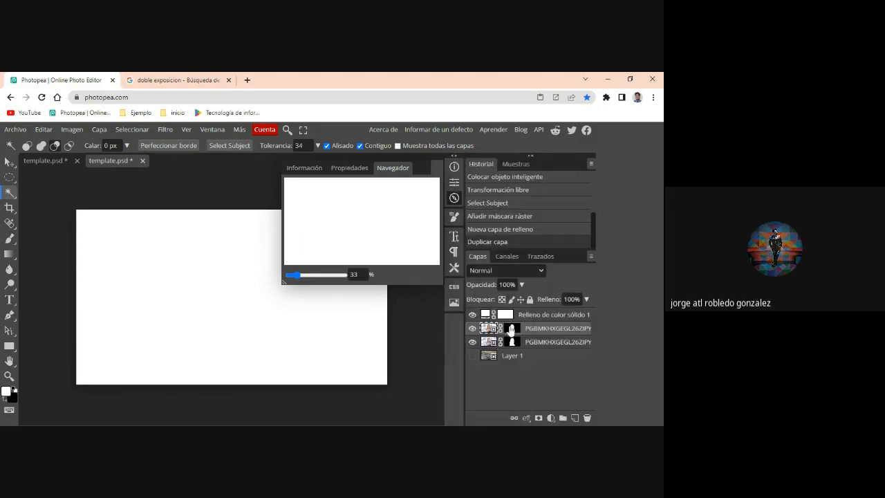
pyautogui.moveTo(511, 328); pyautogui.dragTo(505, 316)
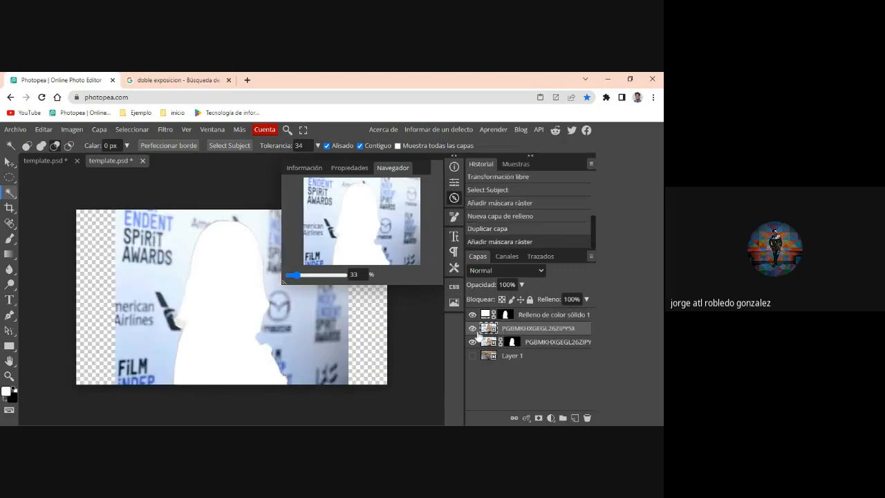
# - Delete the duplicate portrait layer that has no mask
pyautogui.rightClick(523, 332)
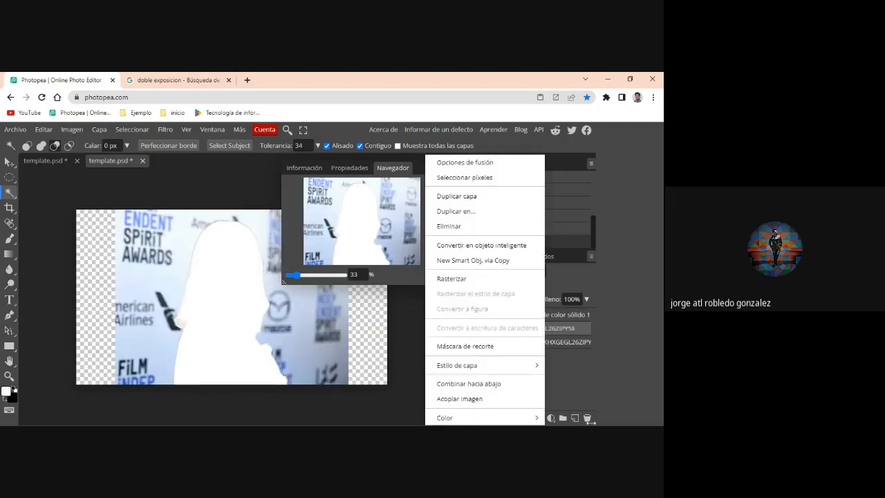
pyautogui.click(571, 371)
pyautogui.rightClick(514, 333)
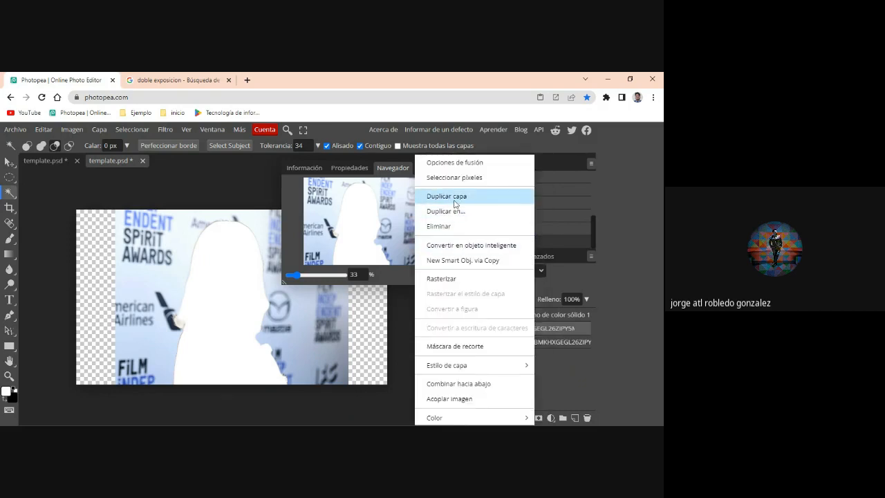
pyautogui.click(452, 228)
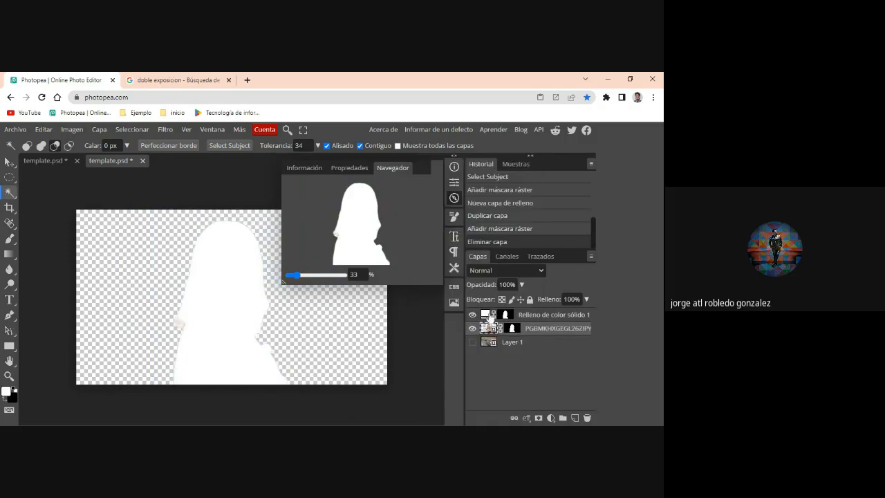
# - Invert the white fill layer's mask so the fill surrounds the woman instead of covering her
pyautogui.click(507, 316)
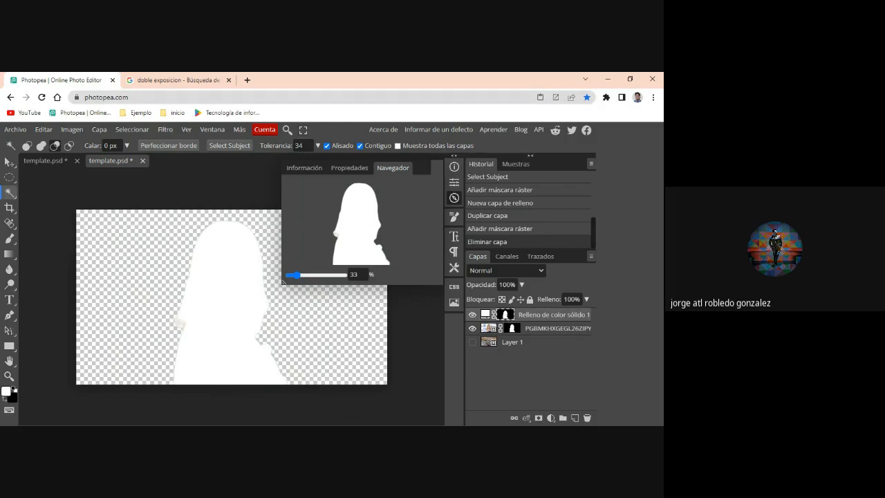
pyautogui.click(76, 130)
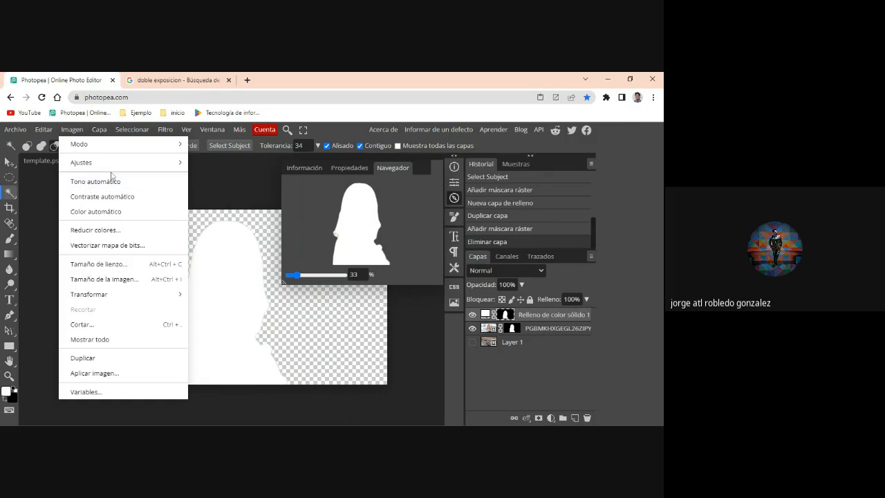
pyautogui.moveTo(116, 171)
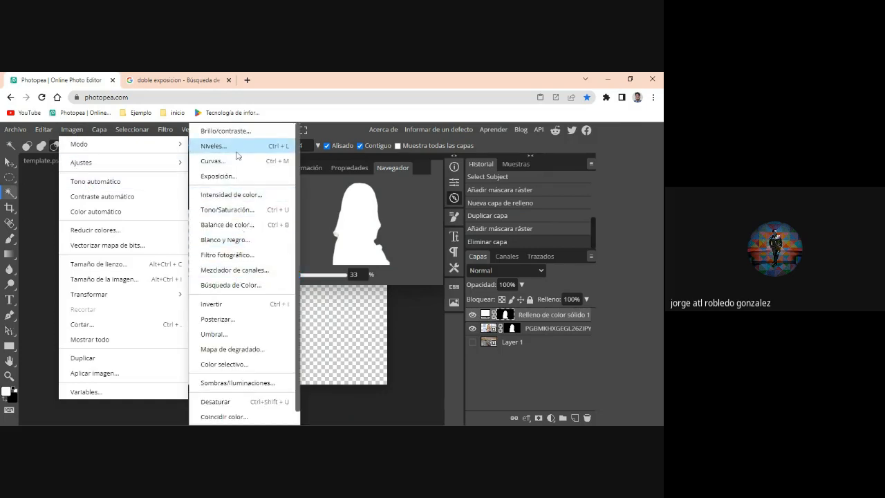
pyautogui.click(247, 303)
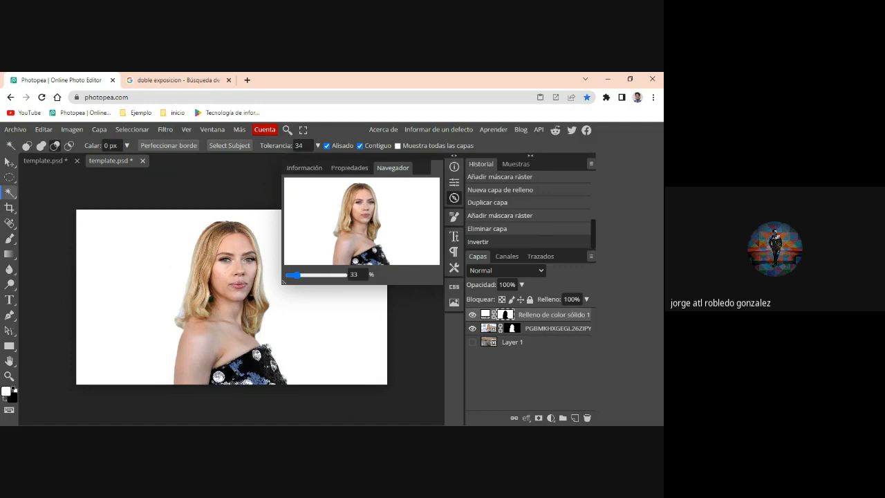
# - Place the San_Juans mountain landscape photo into the document as a new layer
pyautogui.click(17, 131)
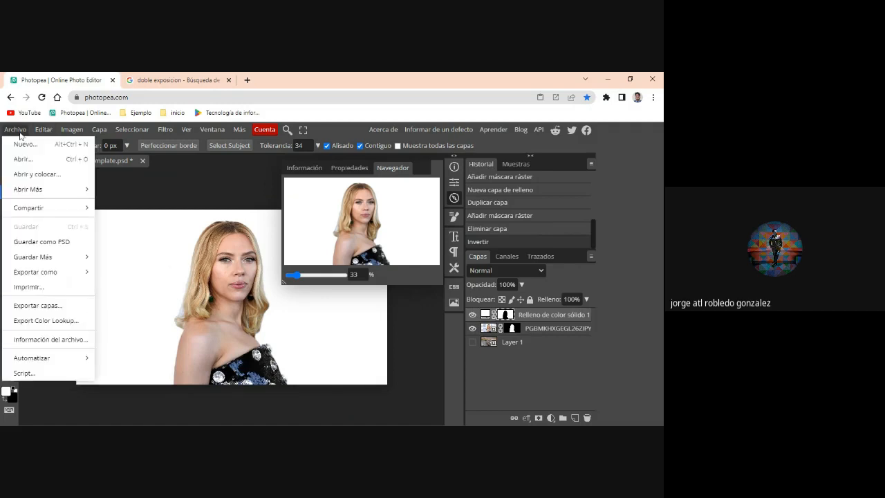
pyautogui.click(49, 176)
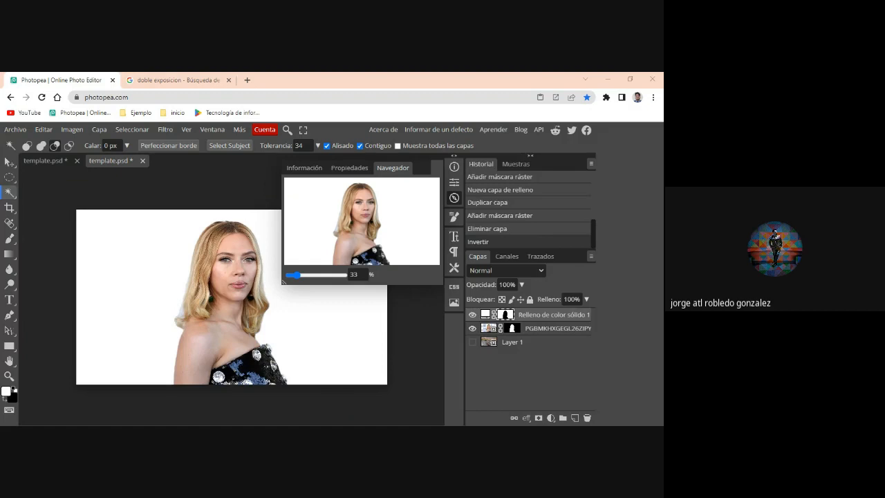
pyautogui.doubleClick(150, 165)
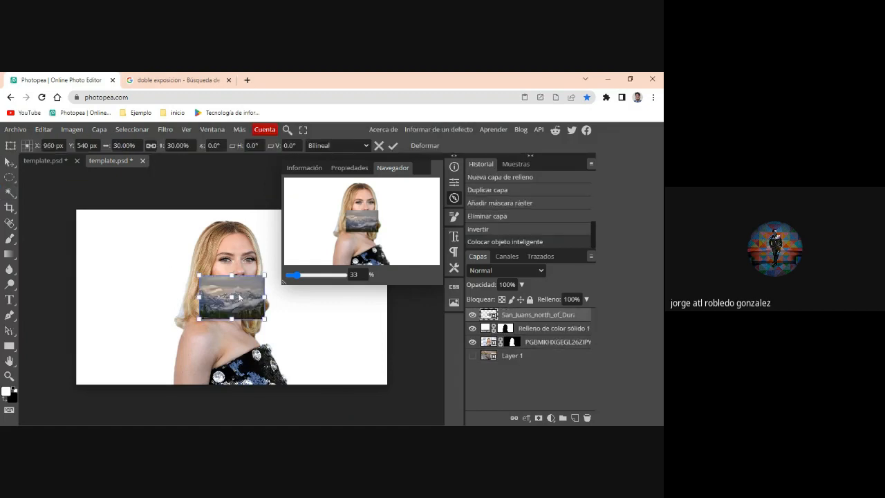
# - Scale the mountain photo to about 45%, rotate it about -16.5° and position it over the woman's dress
pyautogui.moveTo(263, 318); pyautogui.dragTo(335, 392)
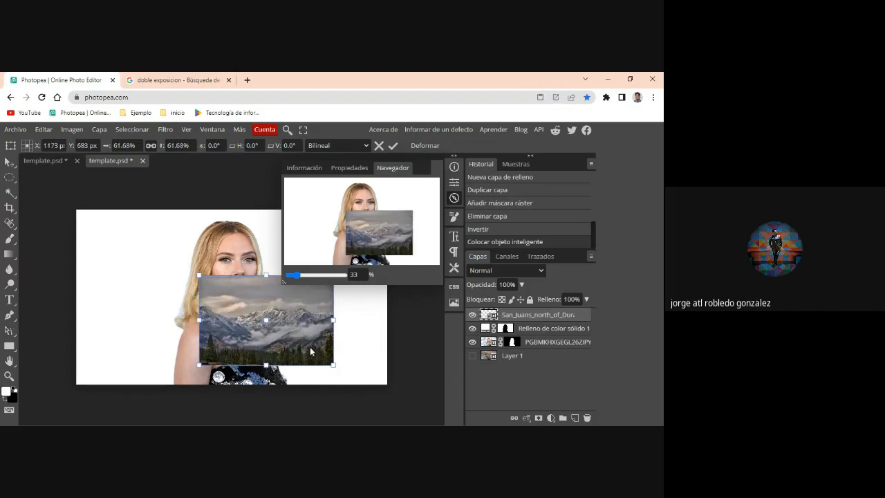
pyautogui.moveTo(313, 353); pyautogui.dragTo(306, 397)
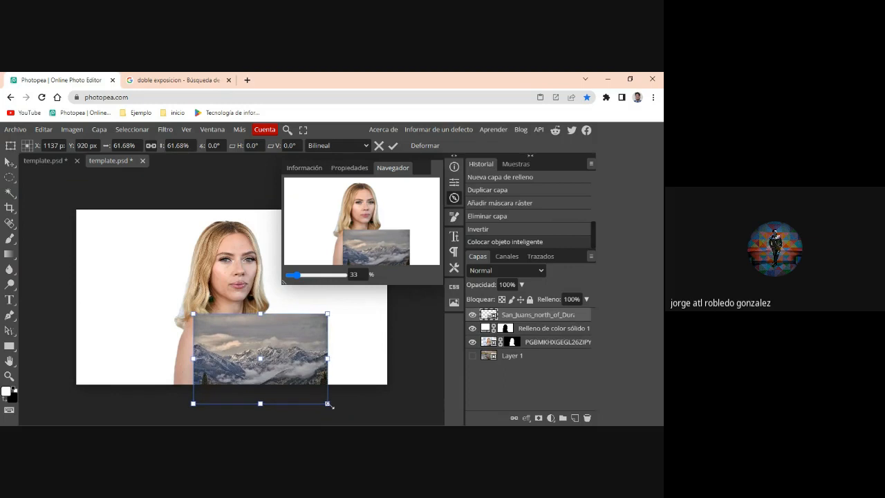
pyautogui.moveTo(327, 405); pyautogui.dragTo(293, 378)
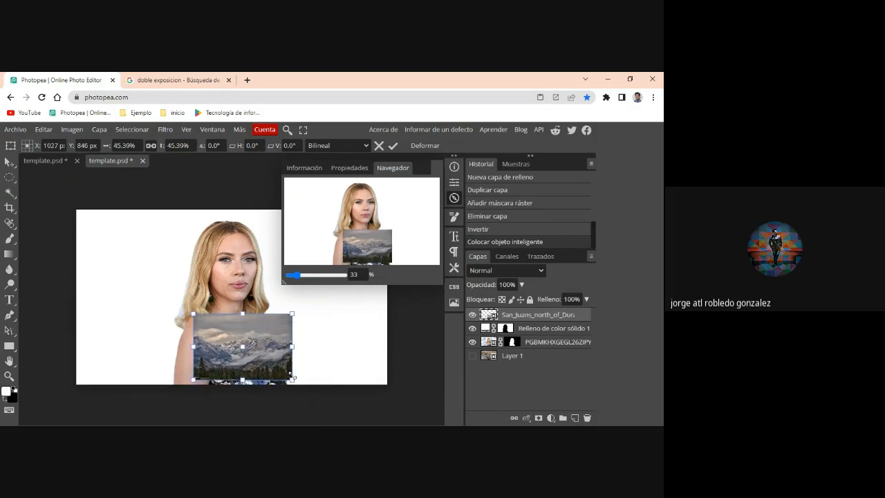
pyautogui.moveTo(184, 309); pyautogui.dragTo(167, 320)
pyautogui.moveTo(263, 350)
pyautogui.mouseDown()
pyautogui.moveTo(295, 404)
pyautogui.moveTo(270, 384)
pyautogui.moveTo(255, 352)
pyautogui.moveTo(257, 361)
pyautogui.mouseUp()
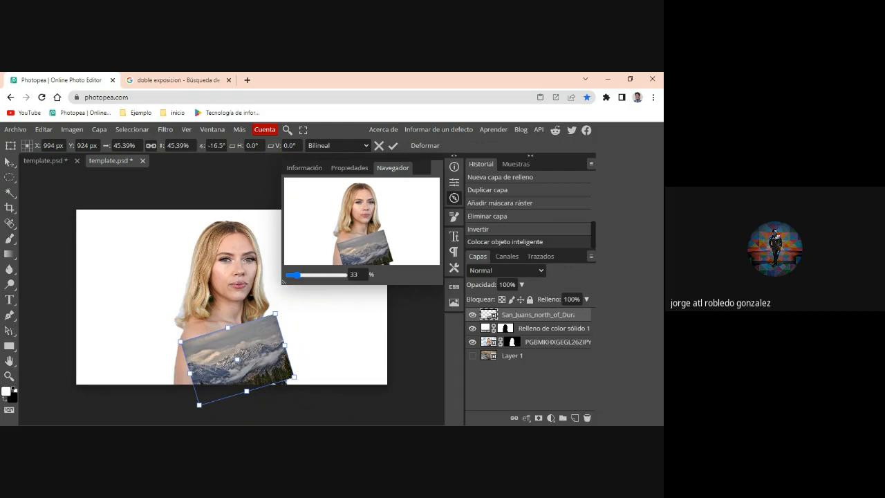
# - Apply the mountain photo's transformation and reduce its layer opacity to 78%
pyautogui.click(523, 285)
pyautogui.moveTo(523, 299); pyautogui.dragTo(493, 300)
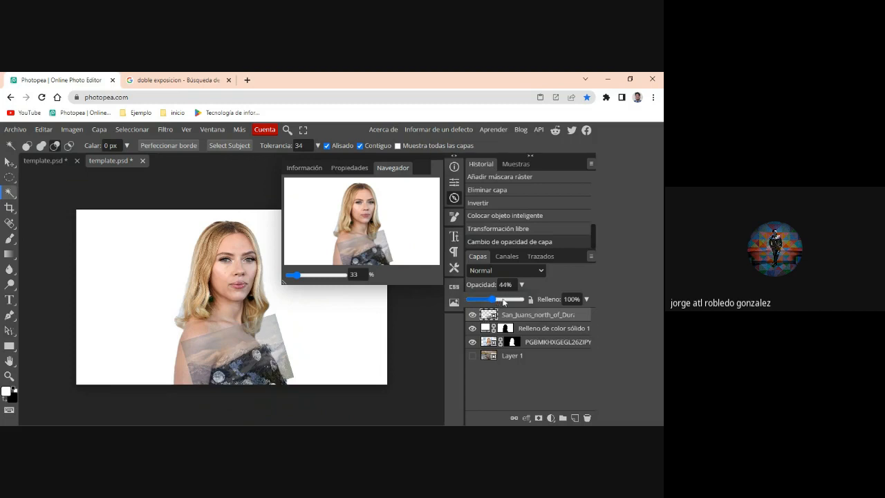
pyautogui.moveTo(503, 302); pyautogui.dragTo(508, 302)
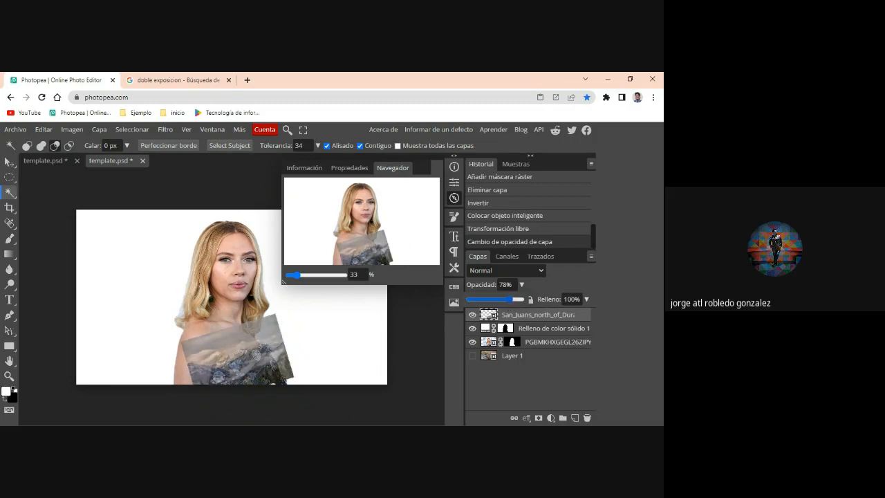
pyautogui.rightClick(251, 370)
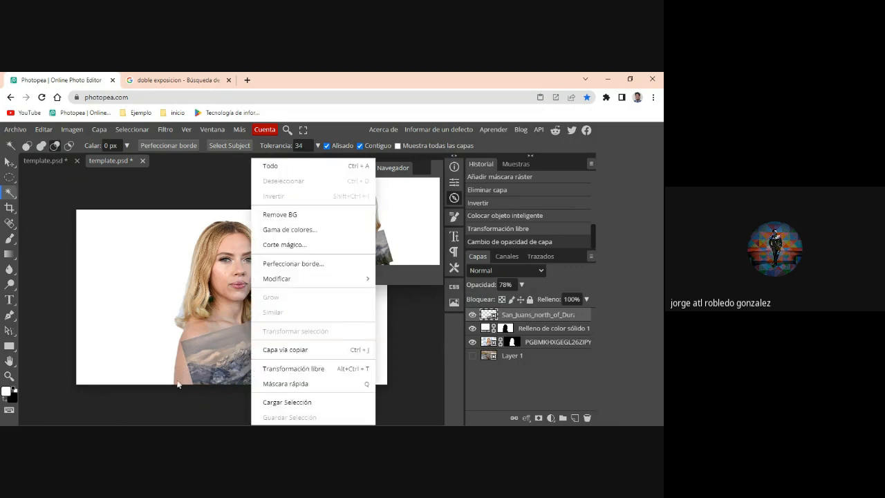
pyautogui.rightClick(219, 361)
pyautogui.click(219, 361)
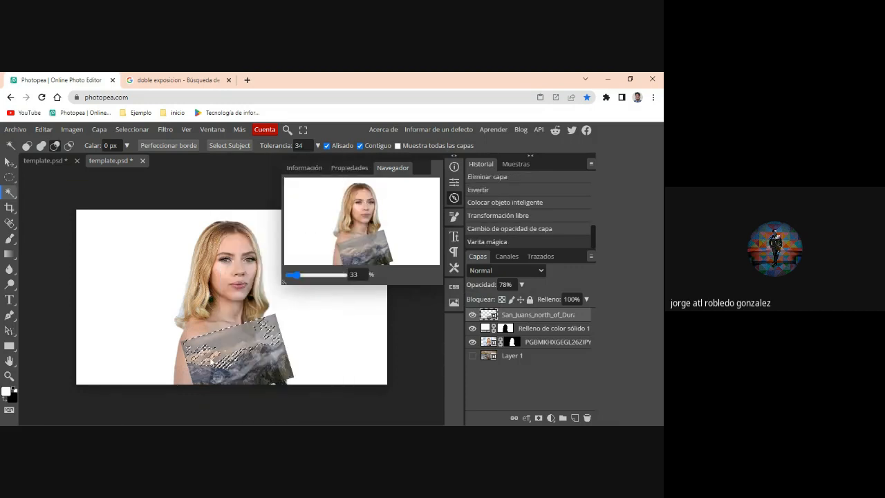
pyautogui.hotkey('ctrl', 'd')
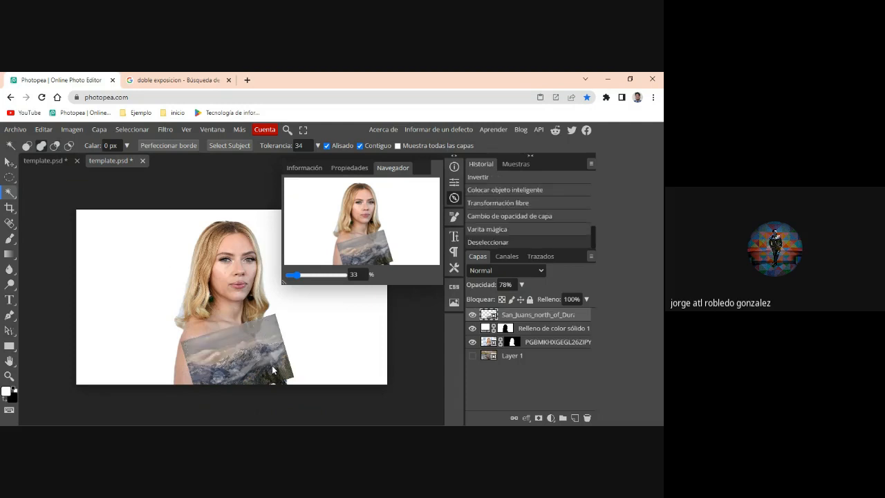
pyautogui.click(272, 365)
pyautogui.press('v')
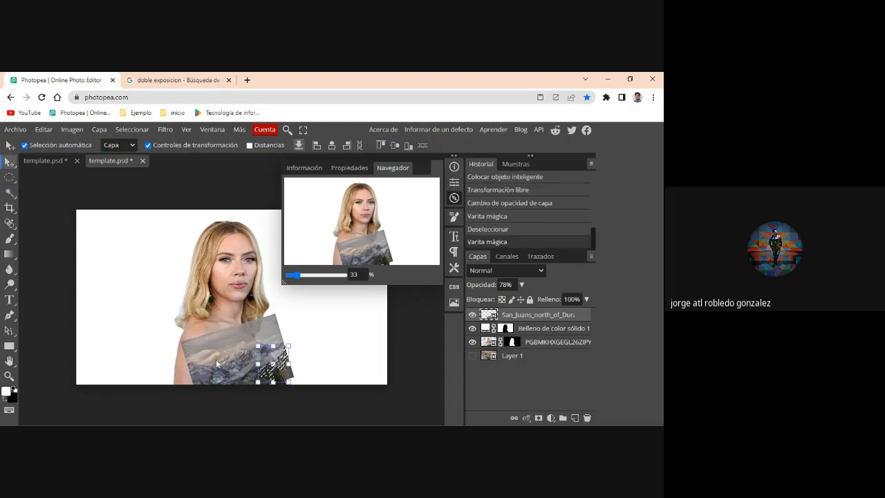
pyautogui.hotkey('ctrl', 'd')
# - Shift the mountain photo slightly lower over the dress and hide its layer
pyautogui.moveTo(217, 365)
pyautogui.mouseDown()
pyautogui.moveTo(232, 364)
pyautogui.moveTo(212, 372)
pyautogui.moveTo(222, 370)
pyautogui.mouseUp()
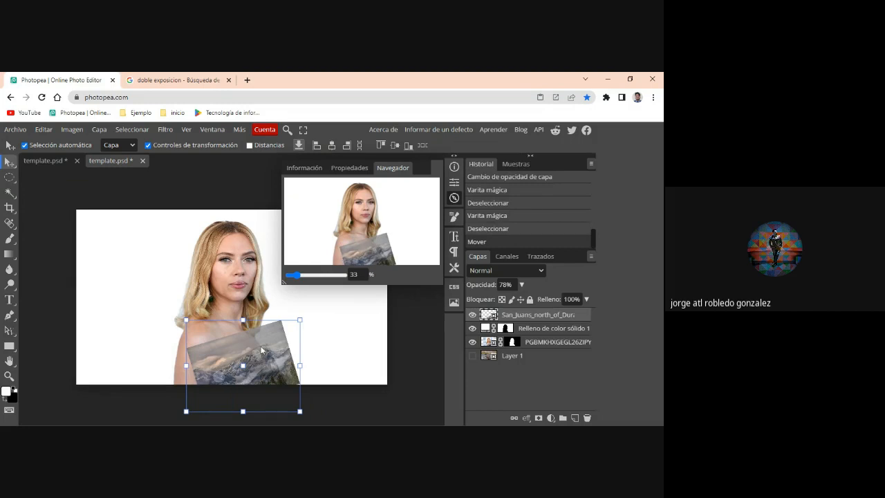
pyautogui.click(473, 315)
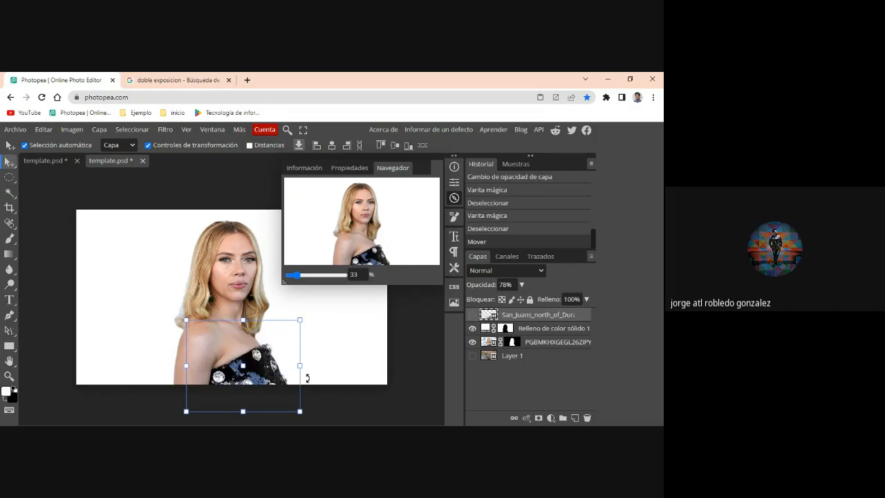
# - Select the woman's sequined dress on the portrait layer with the Object Selection tool
pyautogui.click(333, 371)
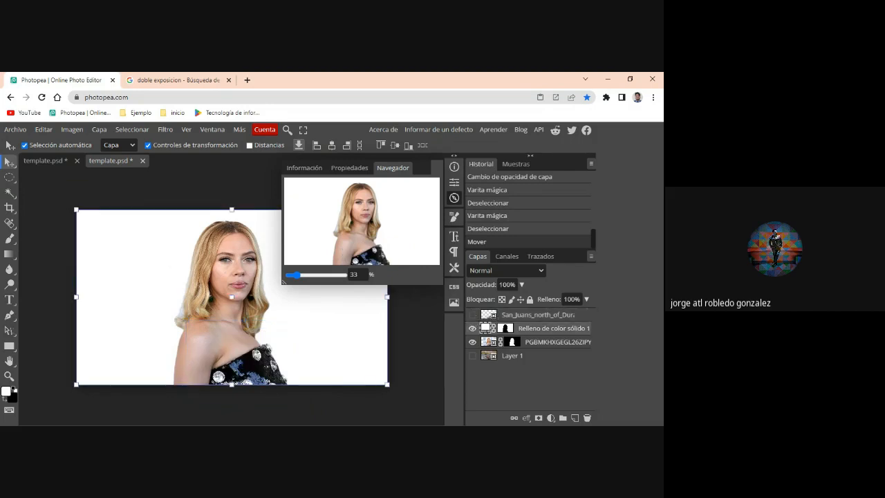
pyautogui.rightClick(334, 371)
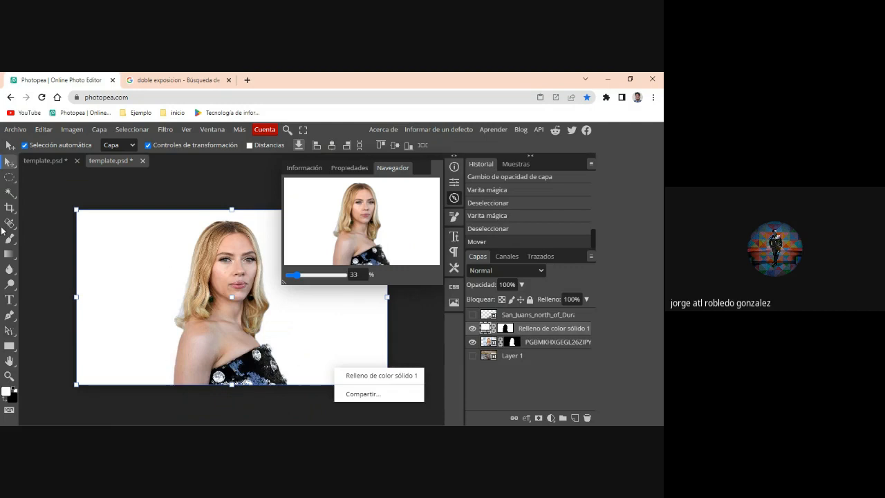
pyautogui.click(11, 198)
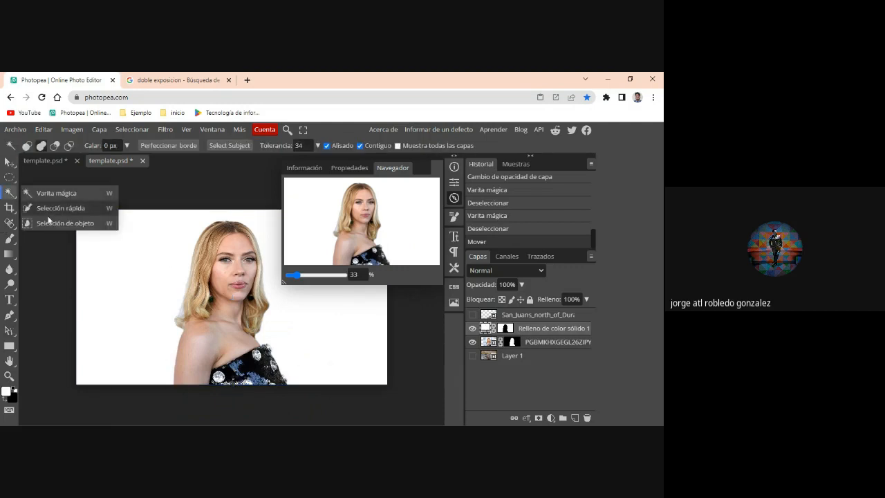
pyautogui.click(55, 221)
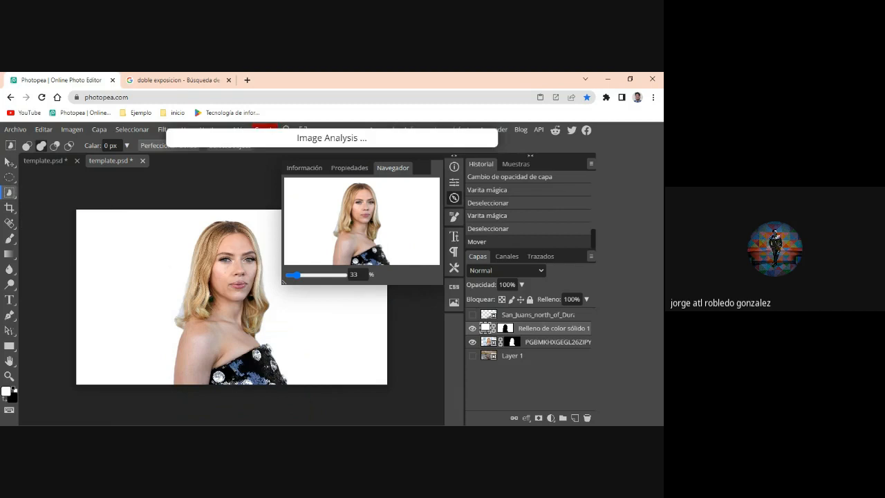
pyautogui.moveTo(192, 341); pyautogui.dragTo(301, 392)
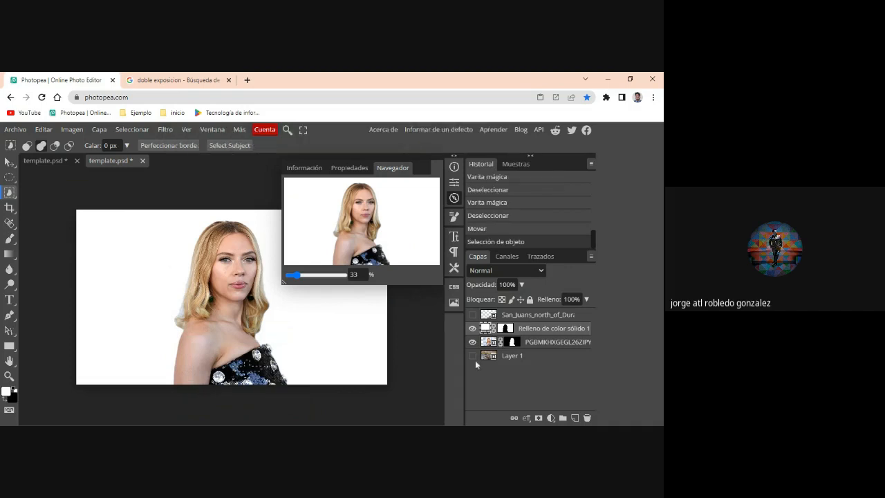
pyautogui.click(488, 343)
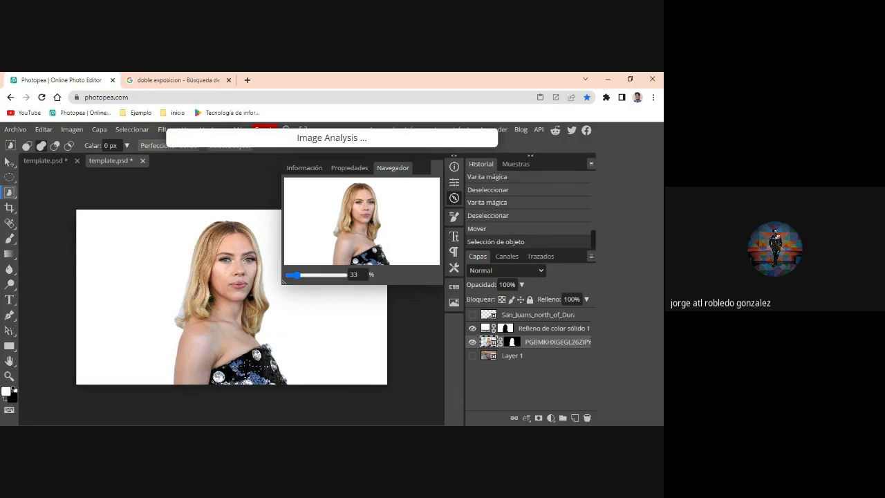
pyautogui.moveTo(201, 342); pyautogui.dragTo(302, 398)
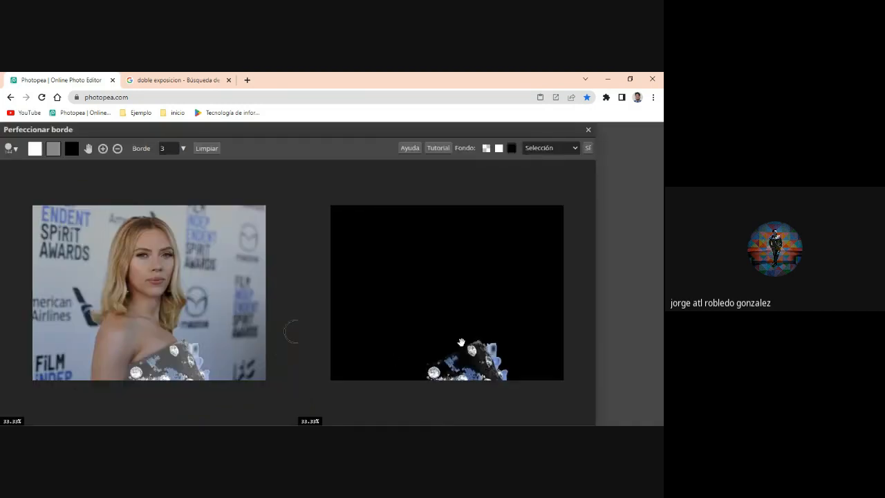
# - Refine the dress selection's edge by painting out the background areas beside the dress, and output it as a selection
pyautogui.scroll(8, 214, 328)
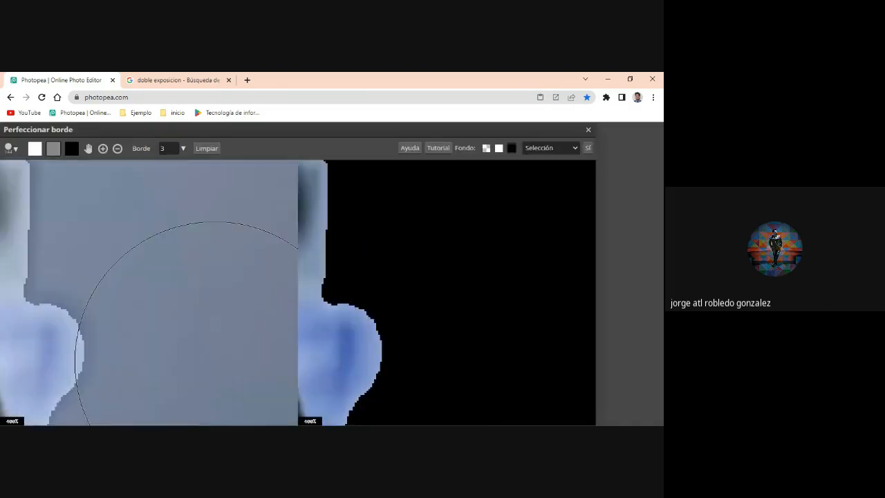
pyautogui.scroll(-6, 214, 360)
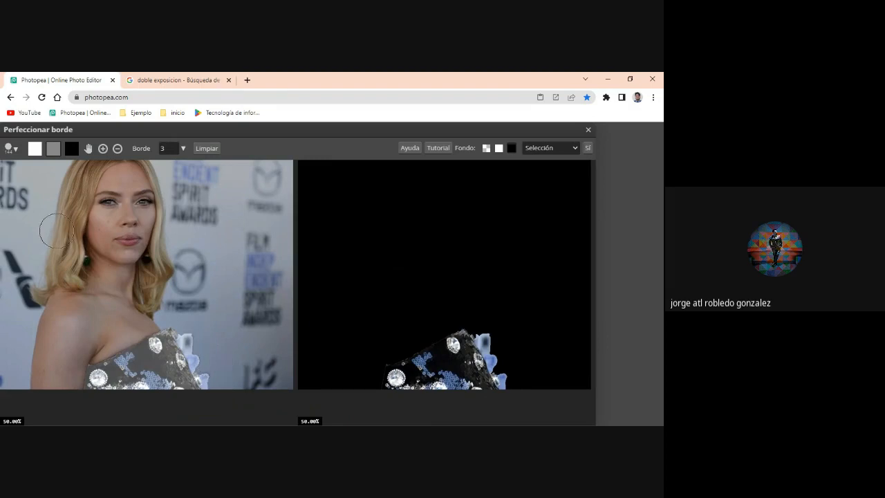
pyautogui.click(68, 152)
pyautogui.moveTo(189, 323)
pyautogui.mouseDown()
pyautogui.moveTo(213, 374)
pyautogui.moveTo(208, 365)
pyautogui.mouseUp()
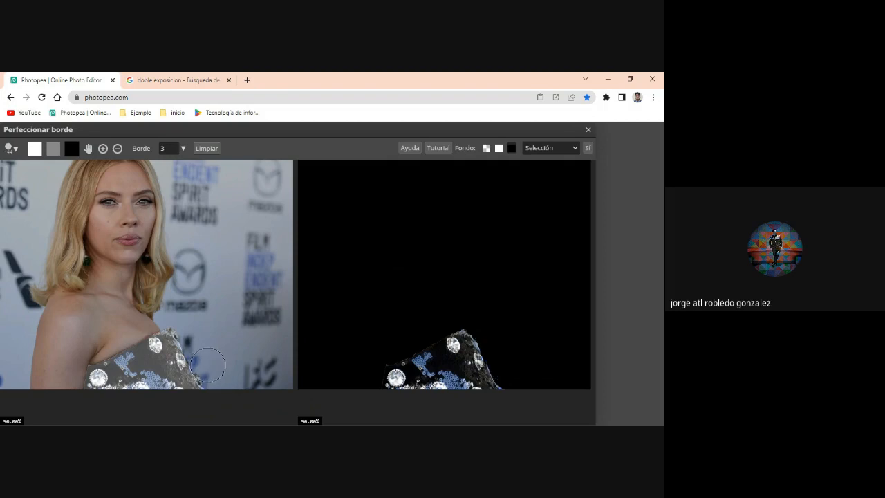
pyautogui.click(587, 148)
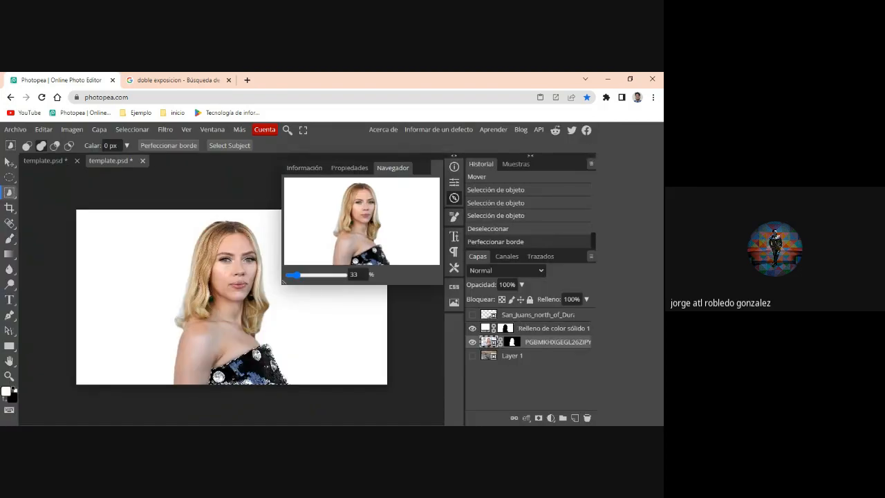
# - Show the mountain layer, set its opacity to 100% and mask it with the dress selection
pyautogui.click(472, 315)
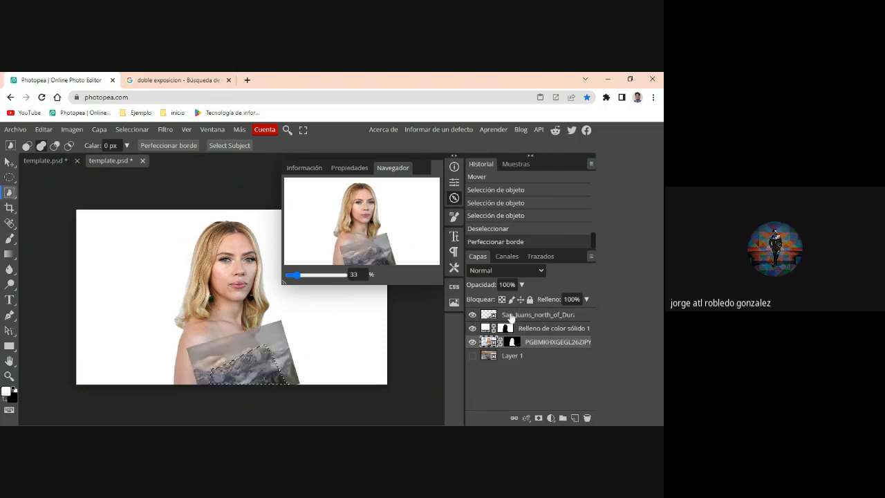
pyautogui.click(512, 317)
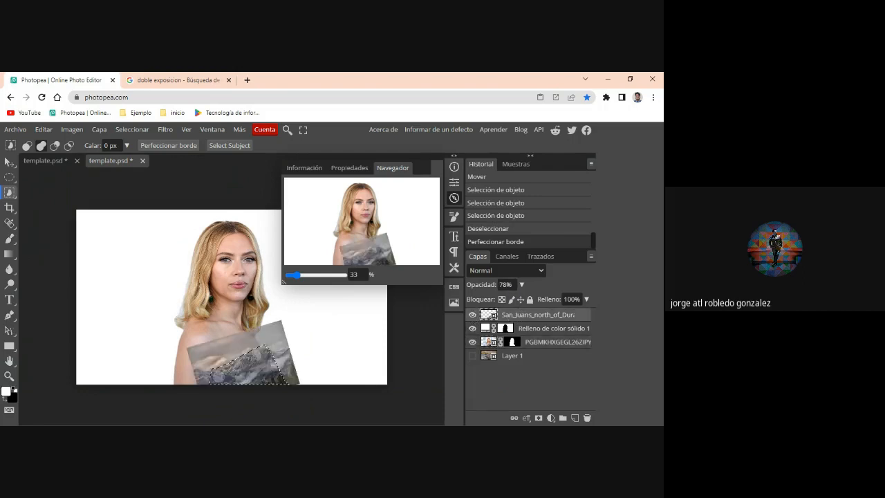
pyautogui.click(522, 286)
pyautogui.moveTo(511, 298); pyautogui.dragTo(543, 301)
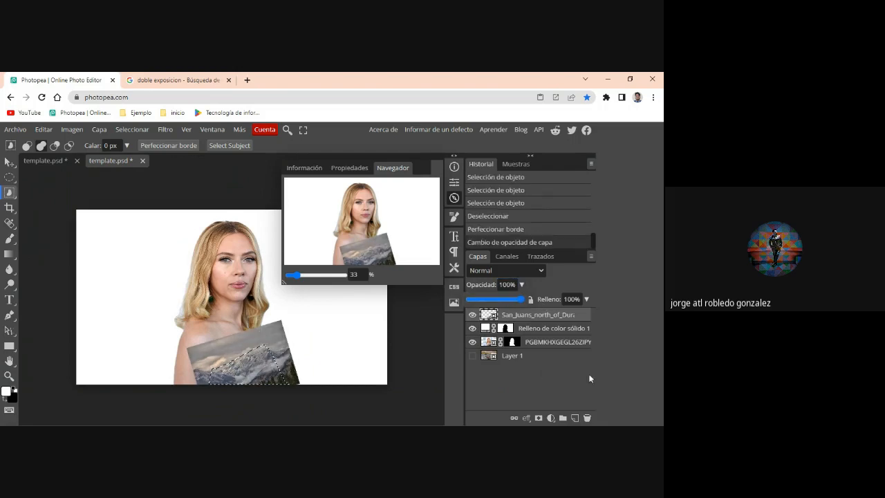
pyautogui.click(539, 419)
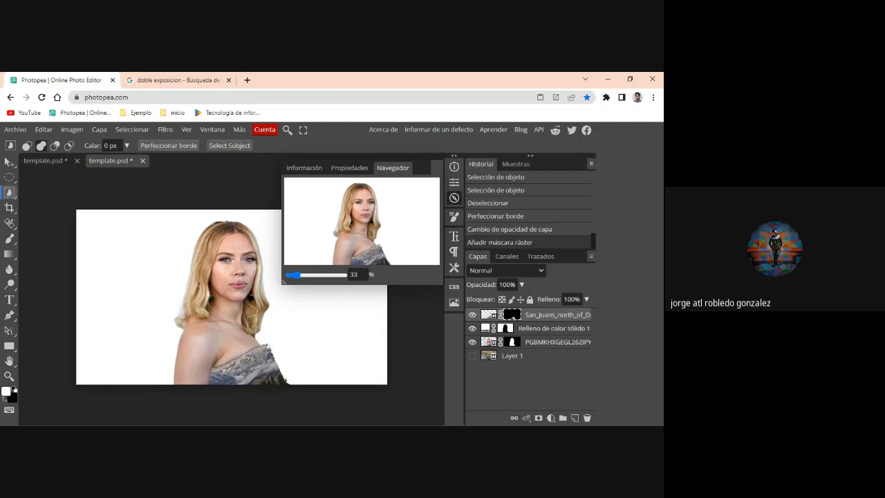
pyautogui.rightClick(208, 298)
pyautogui.click(10, 194)
pyautogui.rightClick(10, 194)
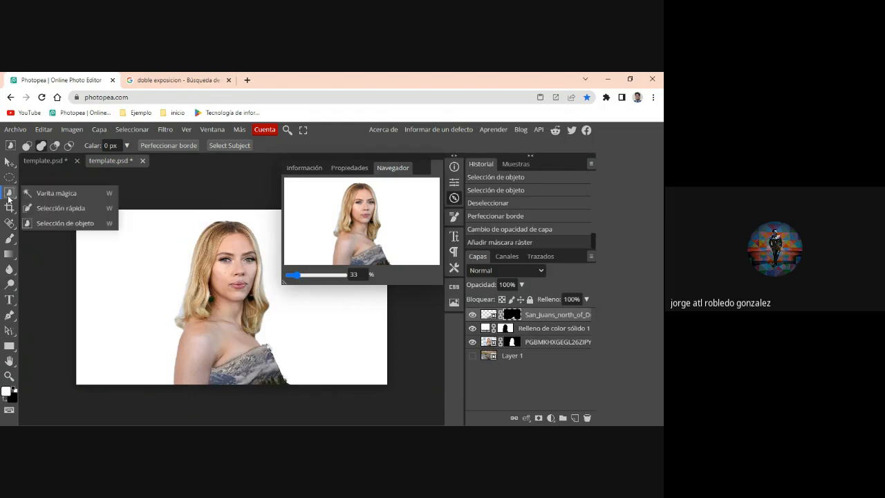
pyautogui.click(56, 194)
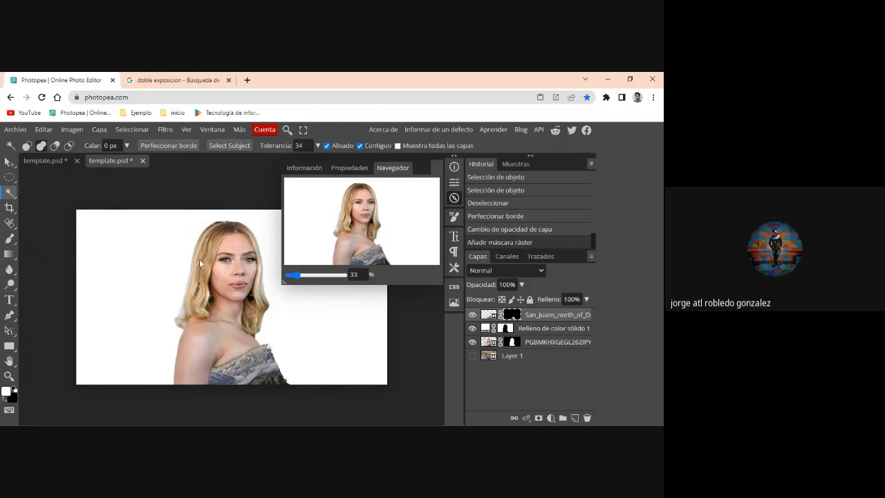
pyautogui.click(199, 264)
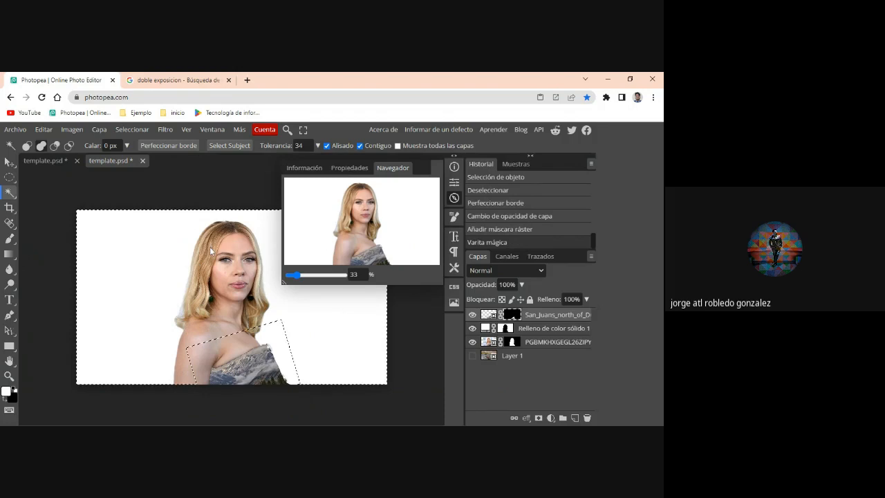
pyautogui.click(491, 342)
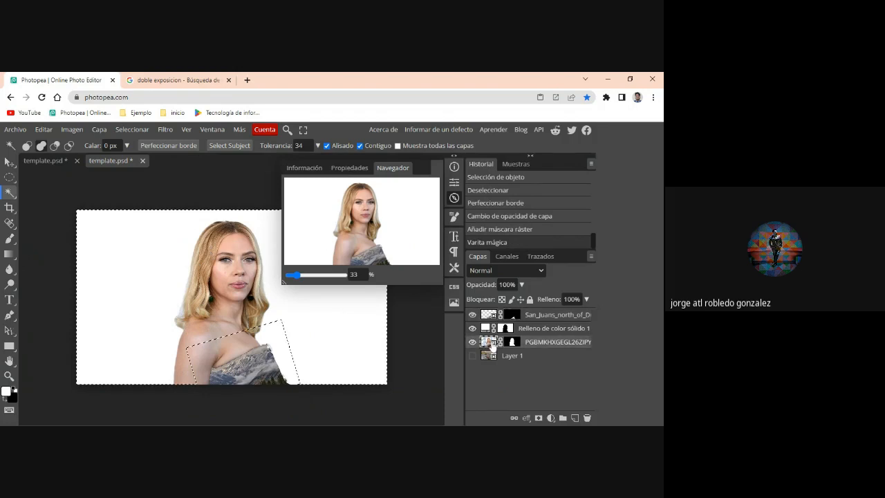
pyautogui.hotkey('ctrl', 'd')
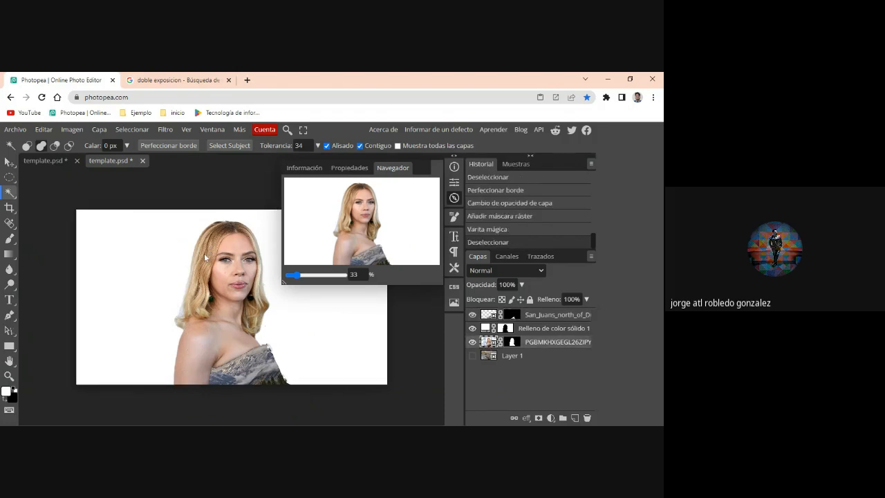
# - Try to select the woman's hair on the portrait layer with the Magic Wand, raising the tolerance to 55
pyautogui.click(204, 253)
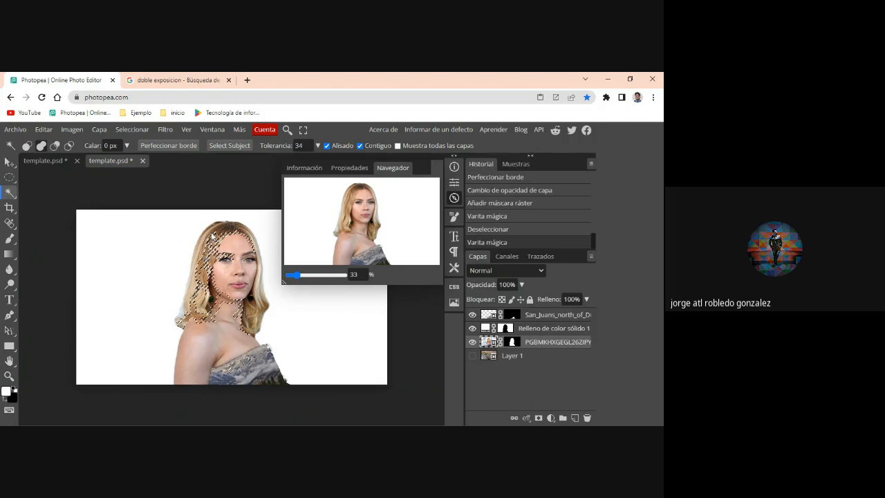
pyautogui.click(228, 231)
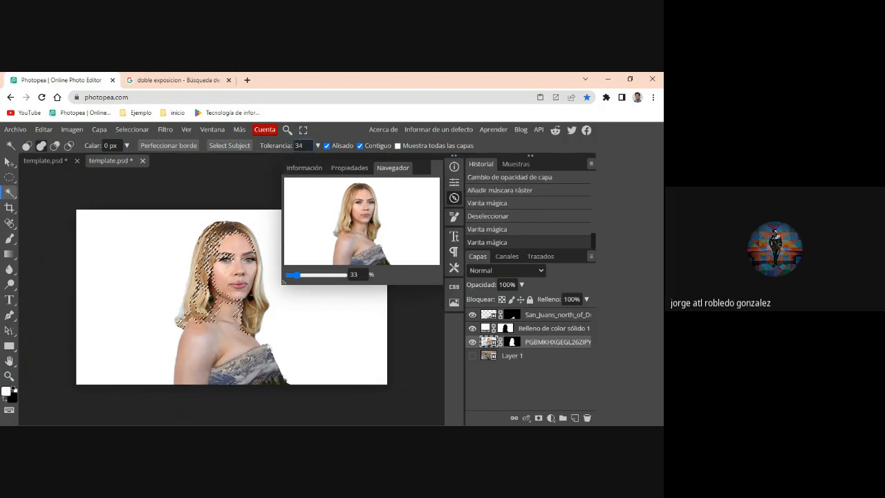
pyautogui.doubleClick(301, 146)
pyautogui.write('55')
pyautogui.click(259, 296)
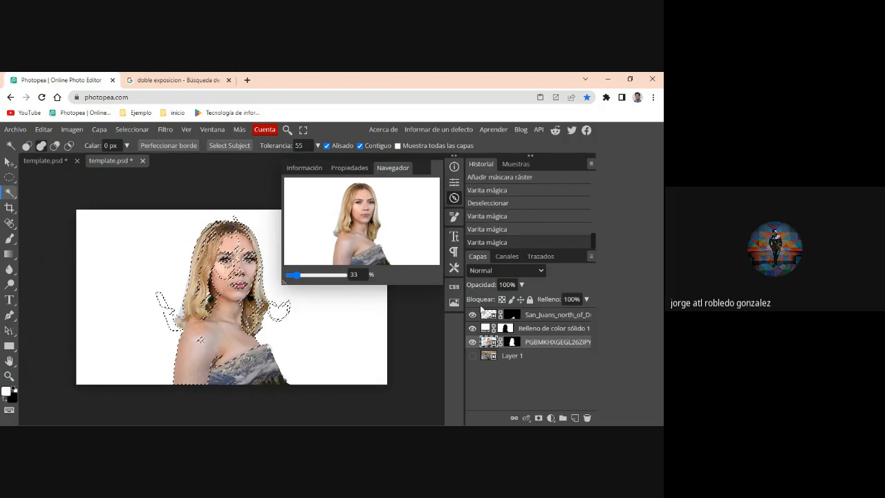
# - Hide the mountain layer and replace the wand selection with a Quick Selection started from the woman's hair
pyautogui.click(472, 315)
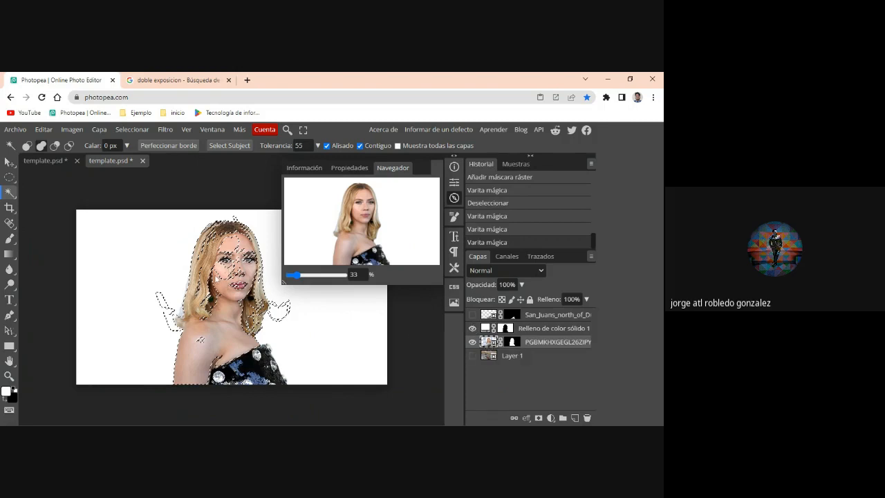
pyautogui.hotkey('ctrl', 'd')
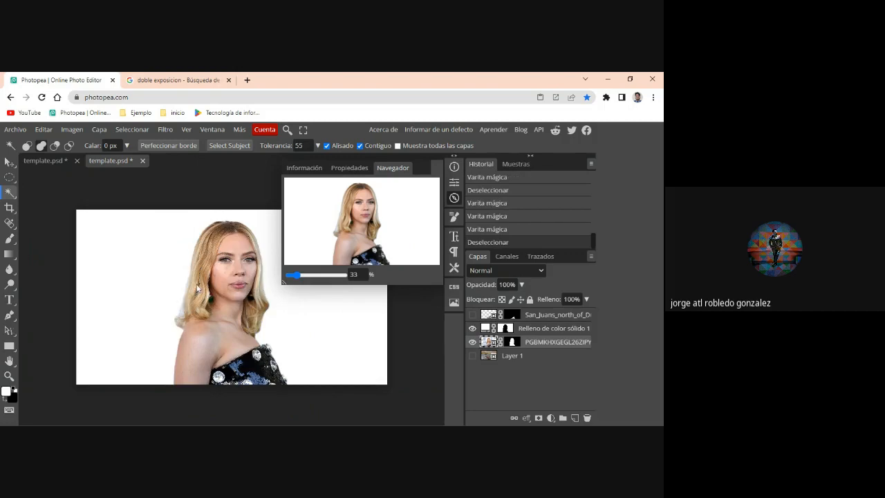
pyautogui.scroll(3, 197, 288)
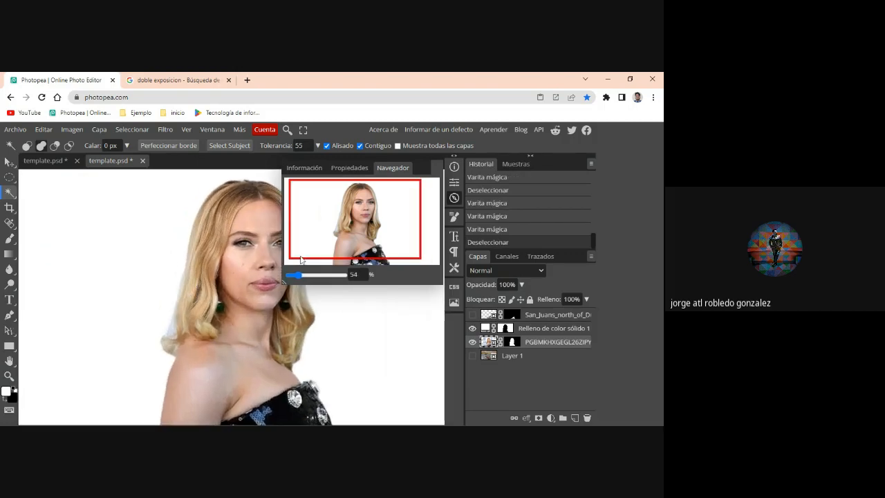
pyautogui.moveTo(375, 221); pyautogui.dragTo(381, 215)
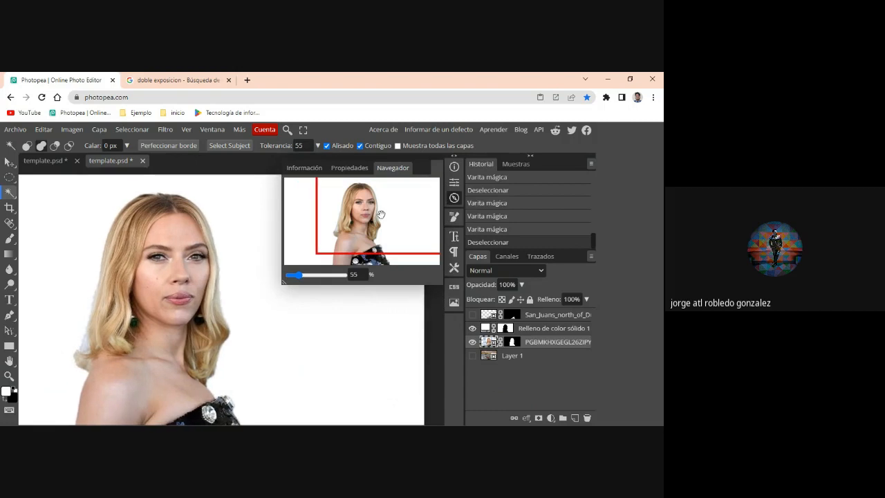
pyautogui.click(9, 192)
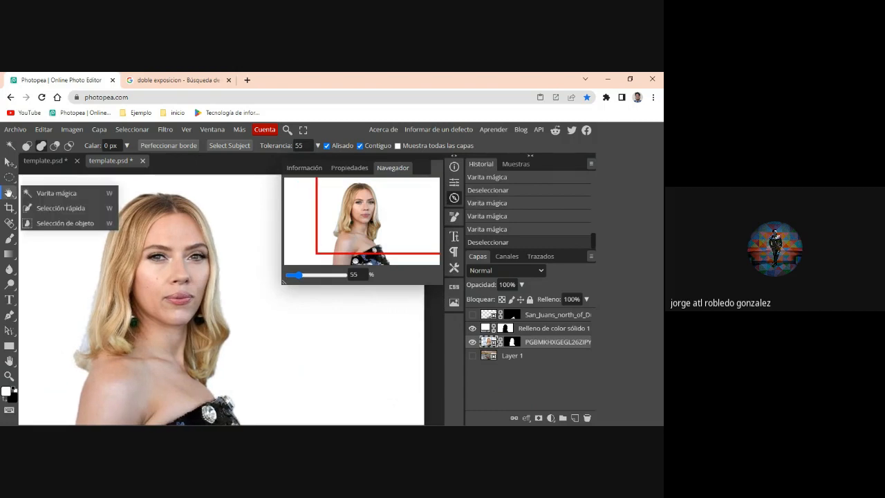
pyautogui.click(45, 208)
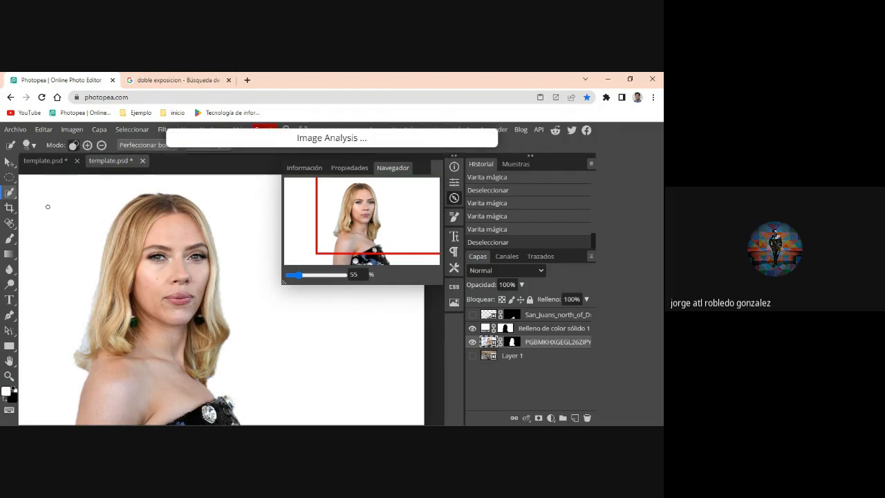
pyautogui.click(139, 222)
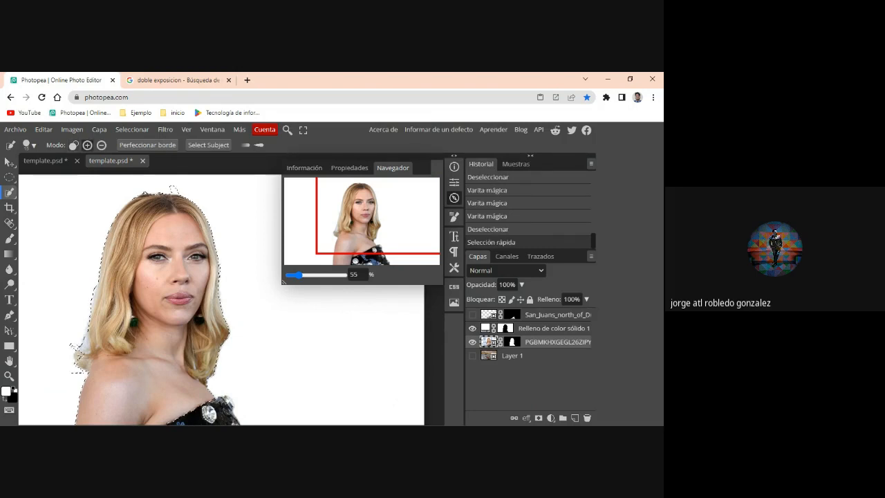
# - Try to subtract the woman's neck and skin from the selection with Quick Selection, and undo it
pyautogui.click(101, 147)
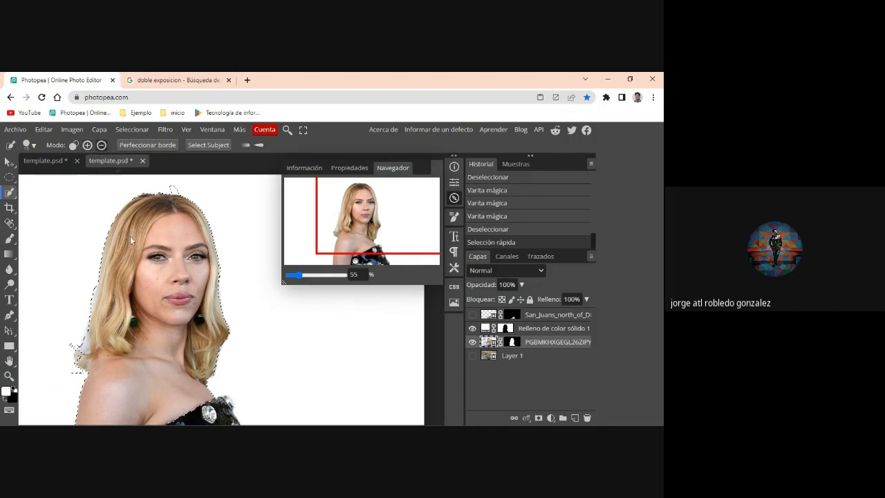
pyautogui.click(154, 350)
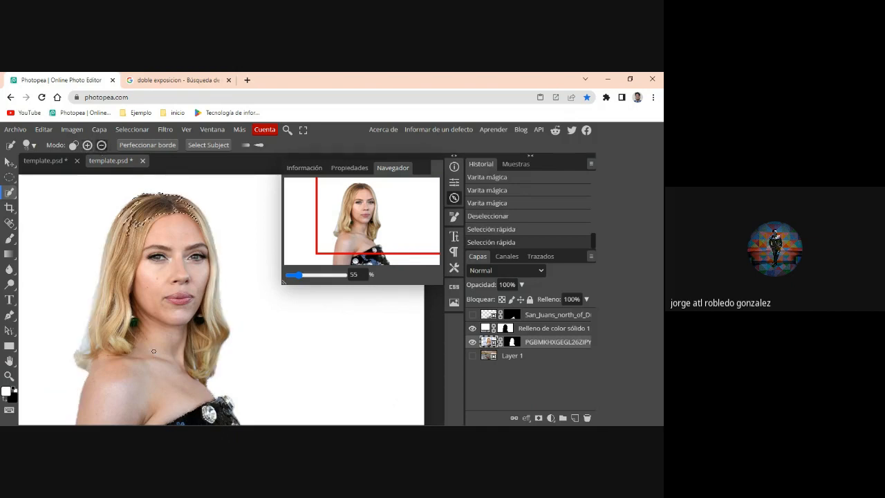
pyautogui.hotkey('ctrl', 'z')
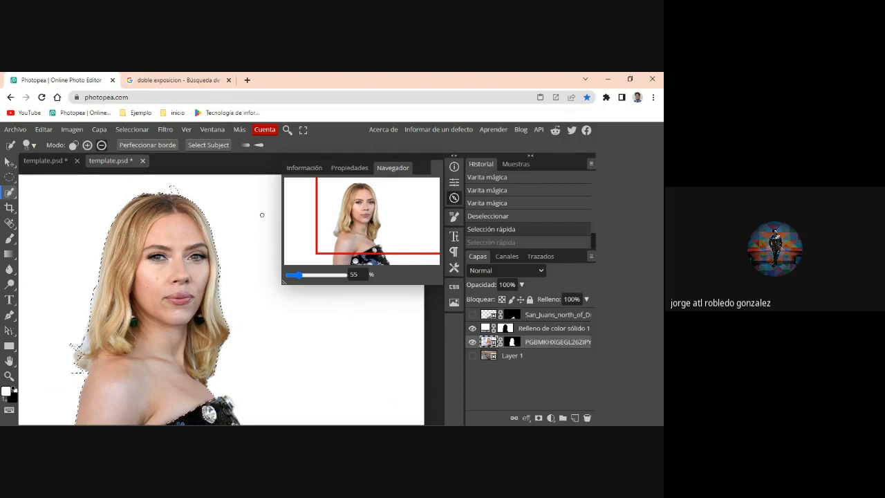
# - Subtract the shoulder and chest skin from the current selection using the Magic Wand in subtract mode with a tolerance of 30
pyautogui.rightClick(10, 192)
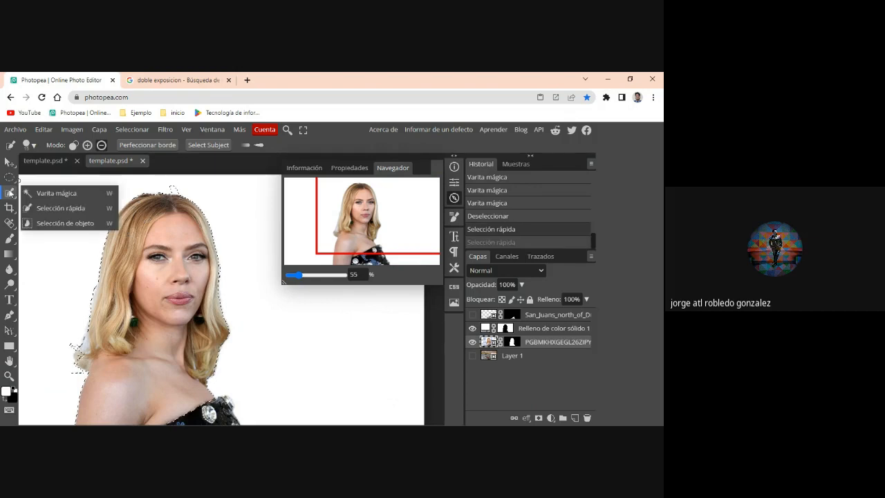
pyautogui.click(48, 196)
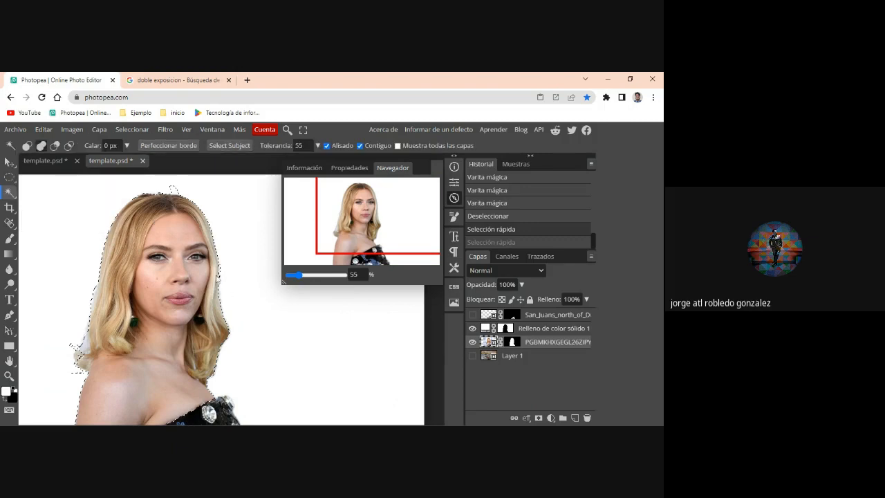
pyautogui.click(56, 147)
pyautogui.rightClick(10, 196)
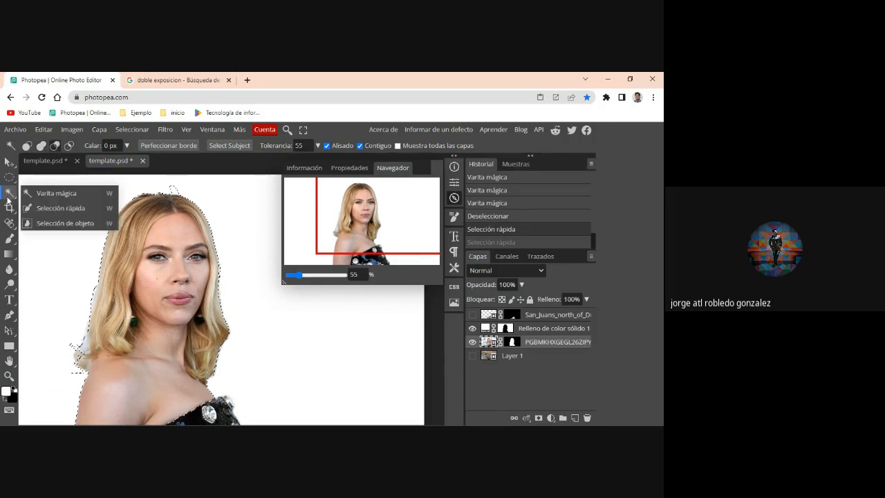
pyautogui.click(297, 145)
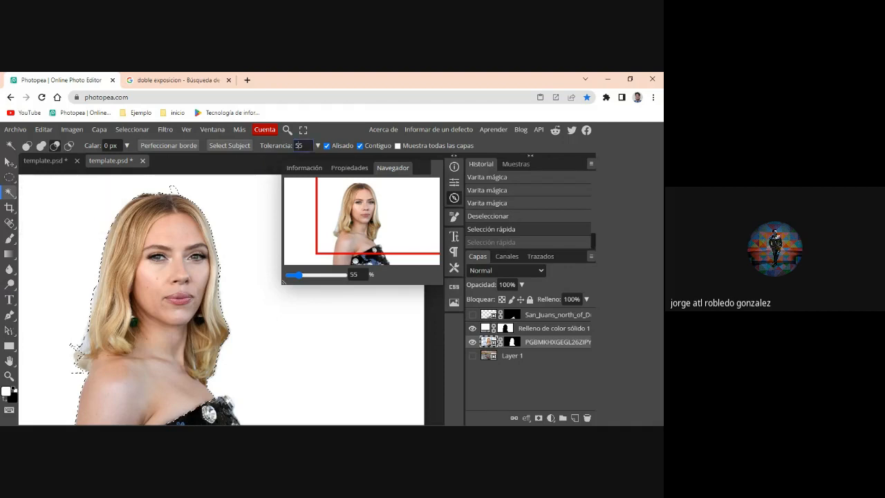
pyautogui.doubleClick(298, 145)
pyautogui.write('30')
pyautogui.press('Return')
pyautogui.click(136, 389)
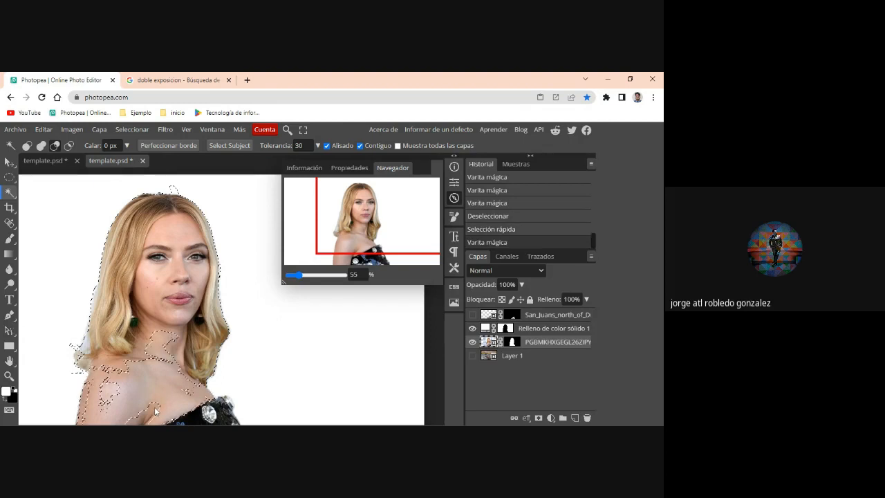
pyautogui.click(154, 406)
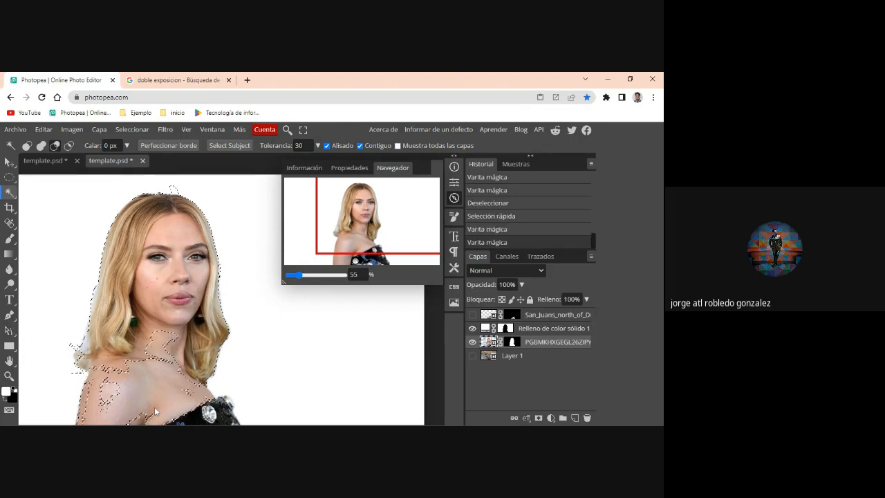
# - Remove the woman's neck and facial skin from the selection with the Magic Wand
pyautogui.click(178, 339)
pyautogui.click(177, 306)
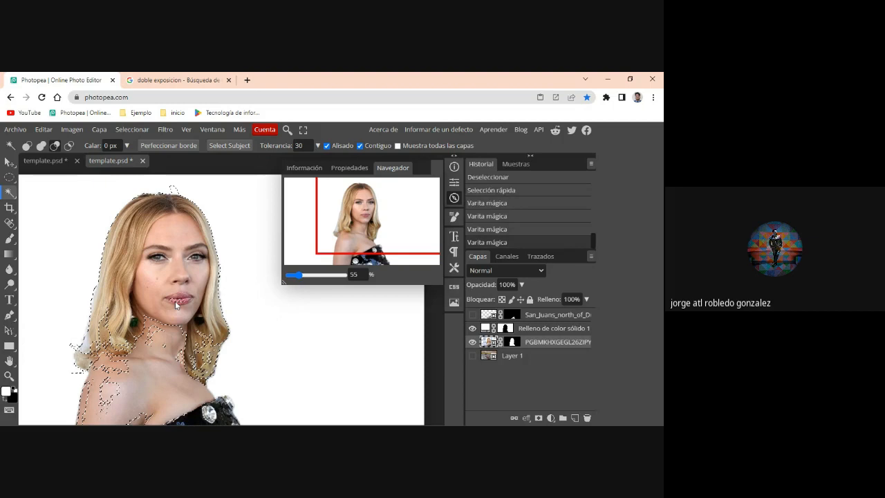
pyautogui.click(179, 255)
pyautogui.click(188, 221)
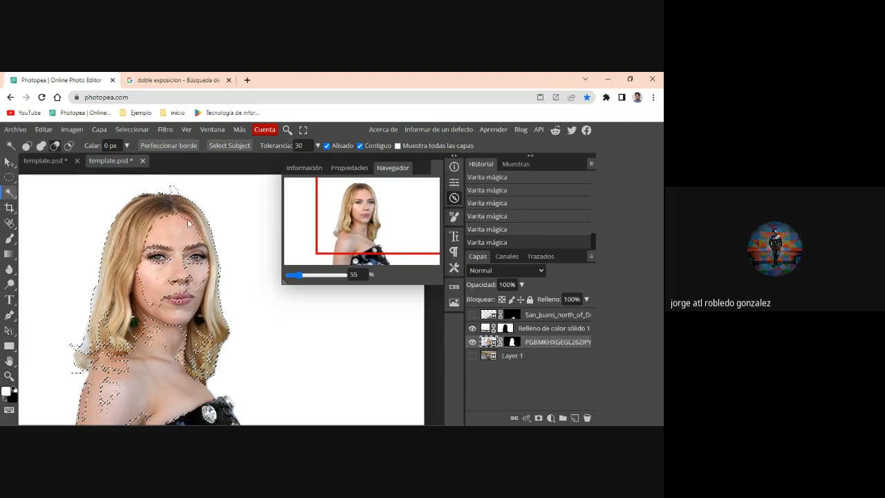
pyautogui.click(193, 254)
pyautogui.click(166, 285)
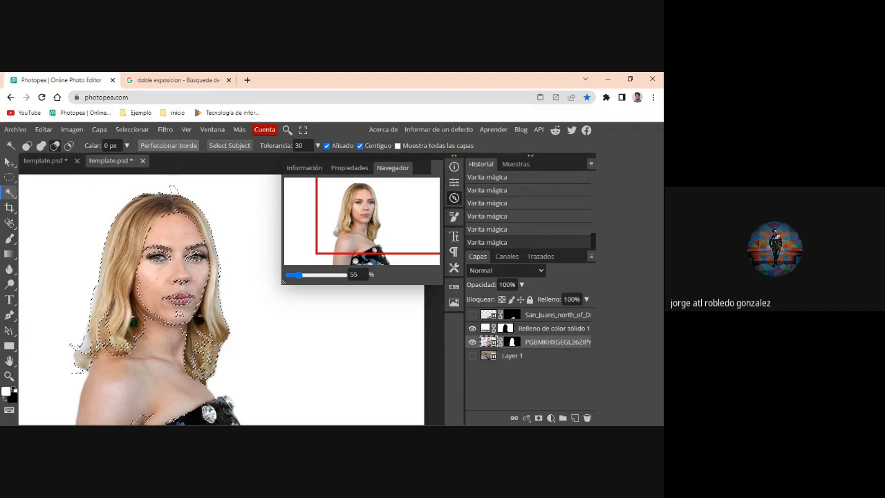
# - Open the selection in Refine Edge and paint out the leftover face and arm areas with black
pyautogui.click(169, 146)
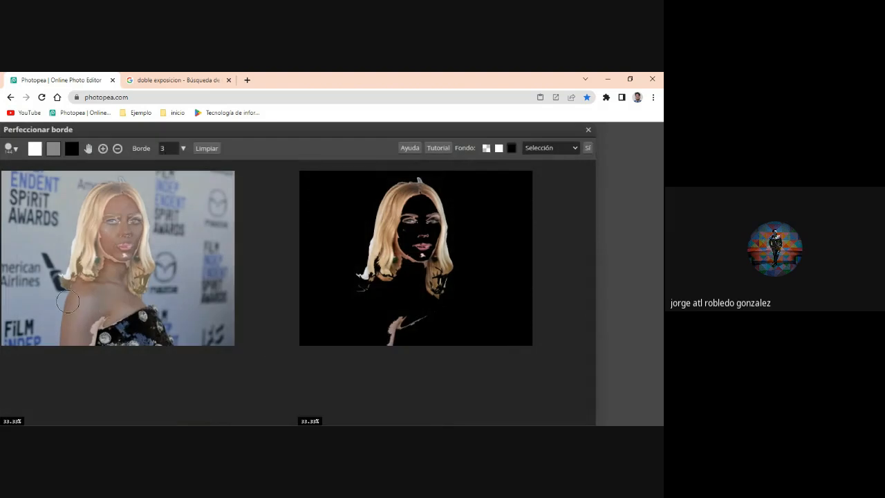
pyautogui.click(72, 148)
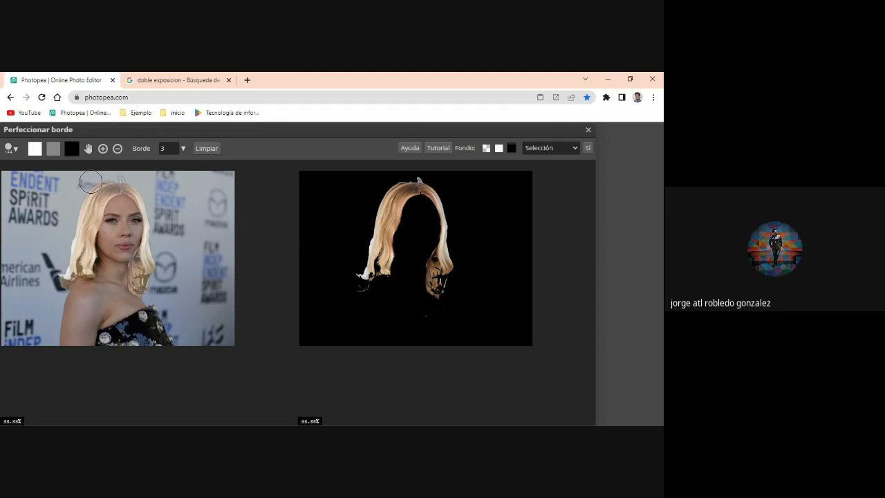
# - Restore the missing hair ends with a smaller white brush in Refine Edge and output the result as a selection
pyautogui.click(12, 148)
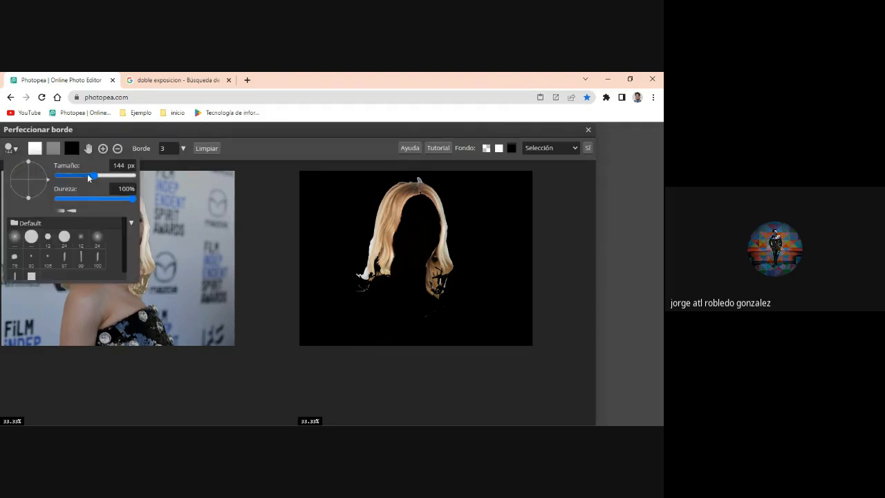
pyautogui.moveTo(88, 178); pyautogui.dragTo(83, 174)
pyautogui.click(37, 149)
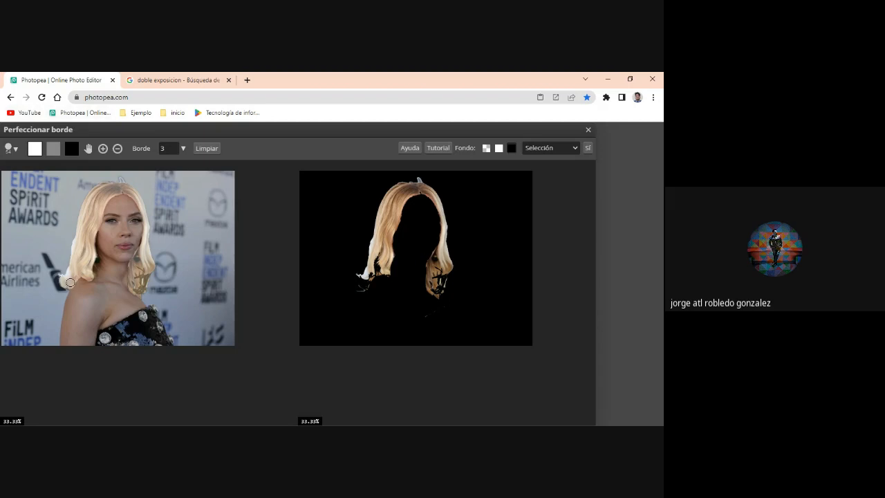
pyautogui.click(70, 282)
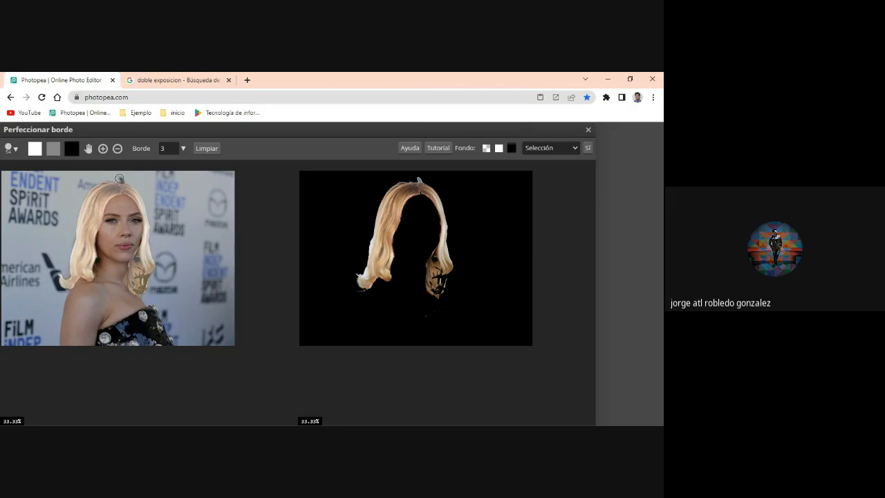
pyautogui.click(33, 151)
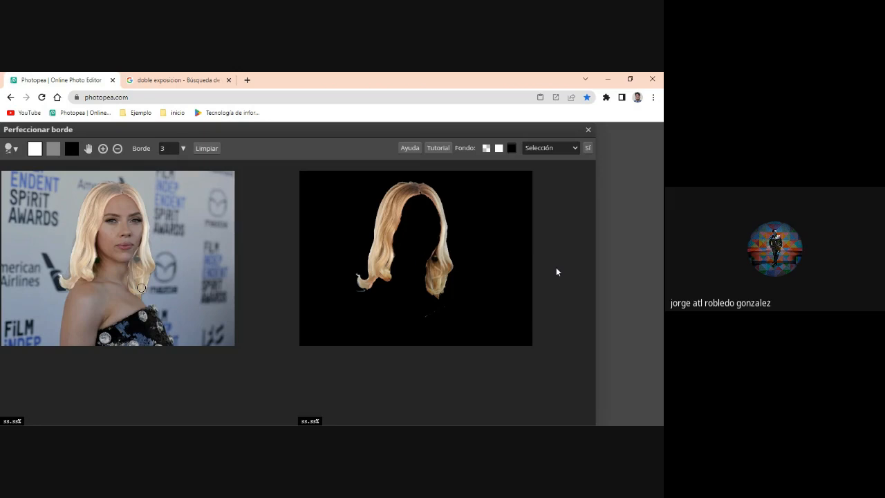
pyautogui.click(587, 147)
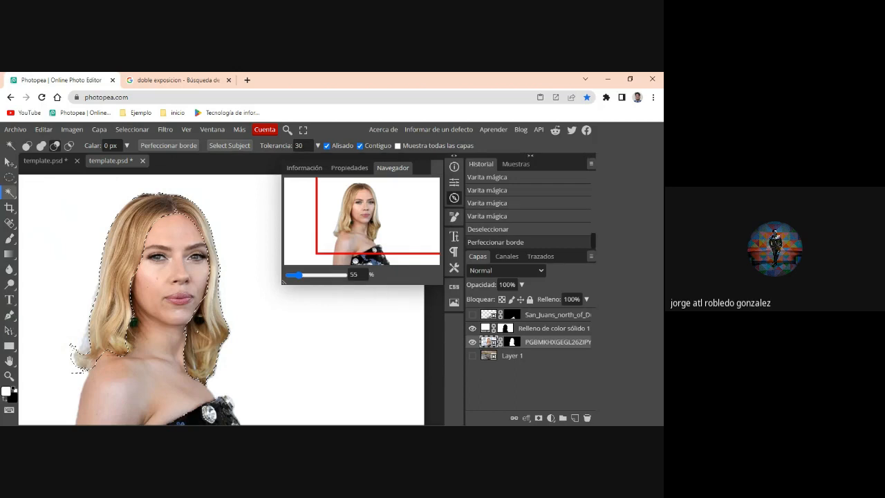
# - Duplicate the portrait layer and replace the copy's raster mask with one made from the hair selection
pyautogui.rightClick(524, 345)
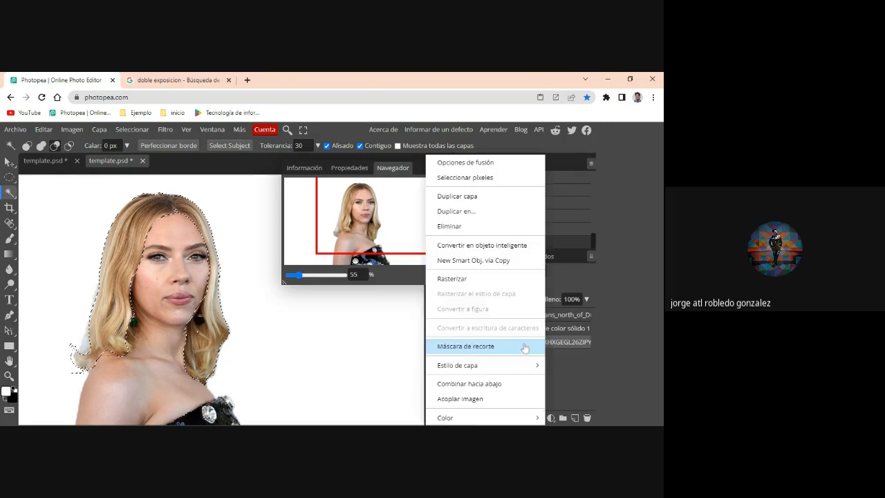
pyautogui.click(466, 199)
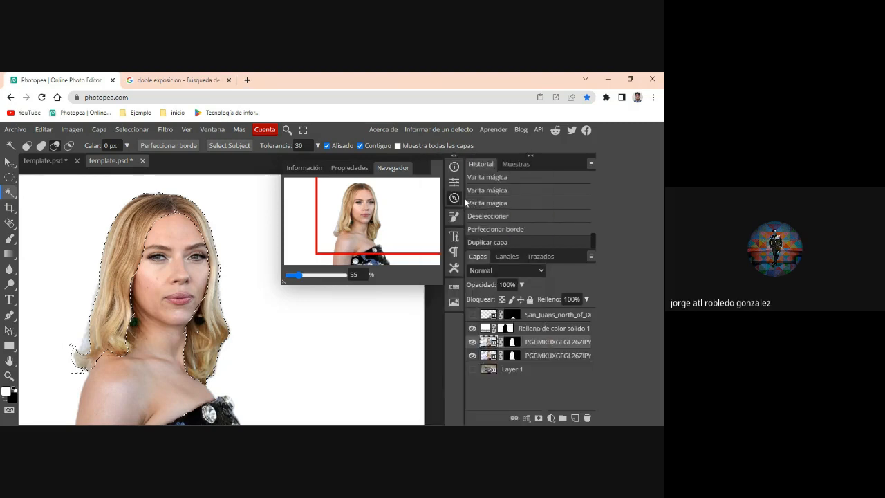
pyautogui.rightClick(513, 342)
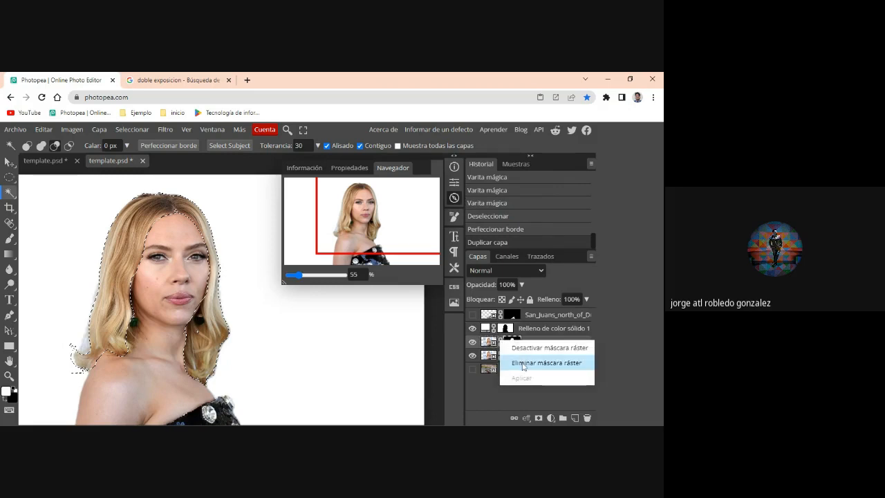
pyautogui.click(523, 364)
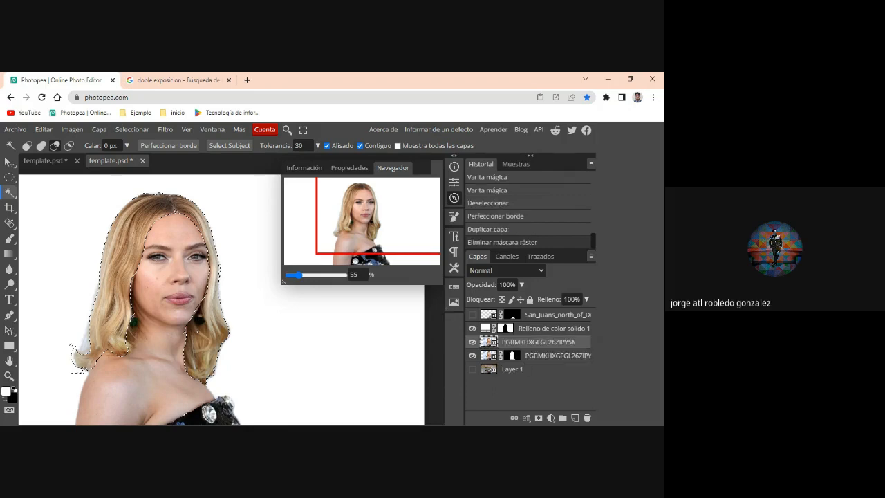
pyautogui.click(538, 418)
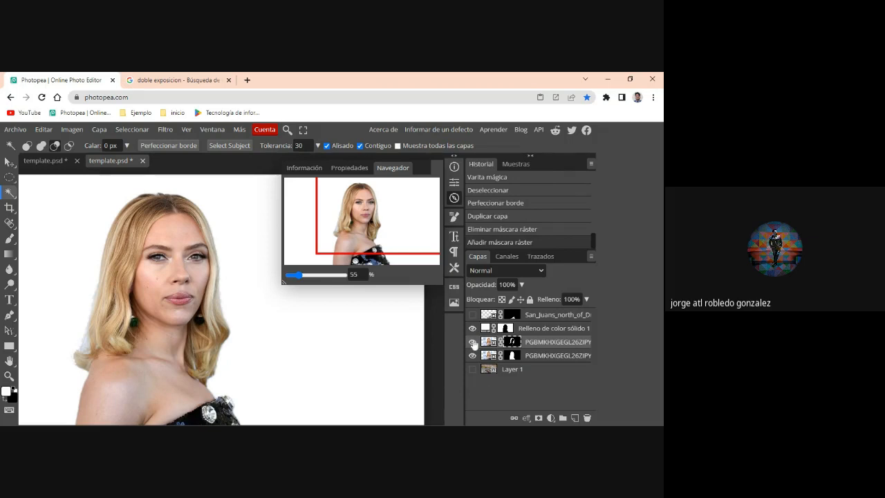
# - Place the jardin-flores-silvestres image as a smart object and move its layer above the solid color fill layer
pyautogui.click(20, 131)
pyautogui.click(39, 179)
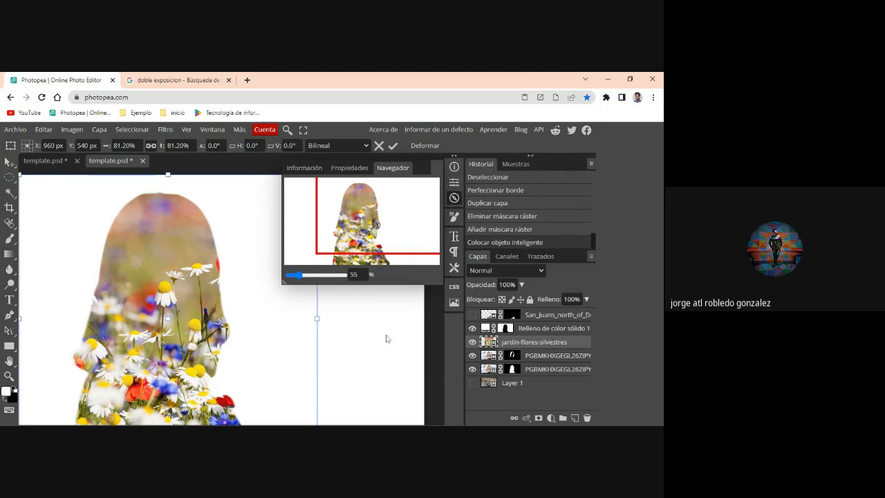
pyautogui.moveTo(525, 349); pyautogui.dragTo(525, 323)
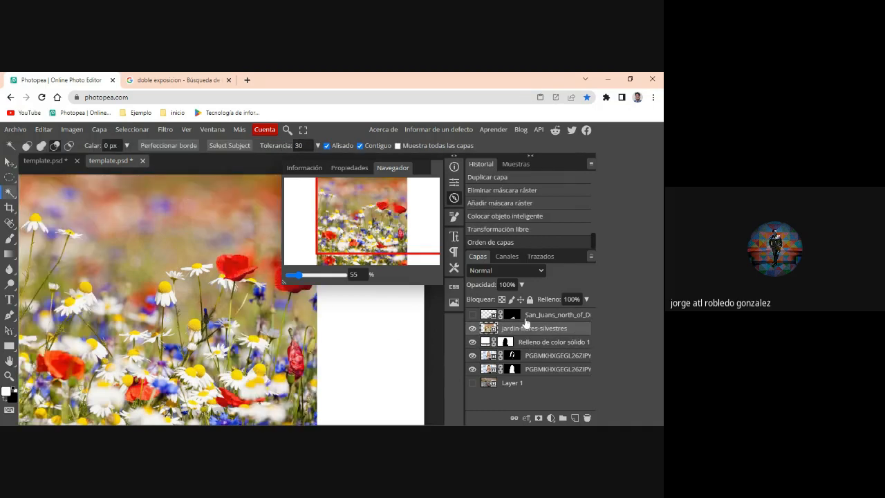
# - Lower the flower layer's opacity to 32% and scale it to 58.50% so it covers the woman's head and hair
pyautogui.click(522, 284)
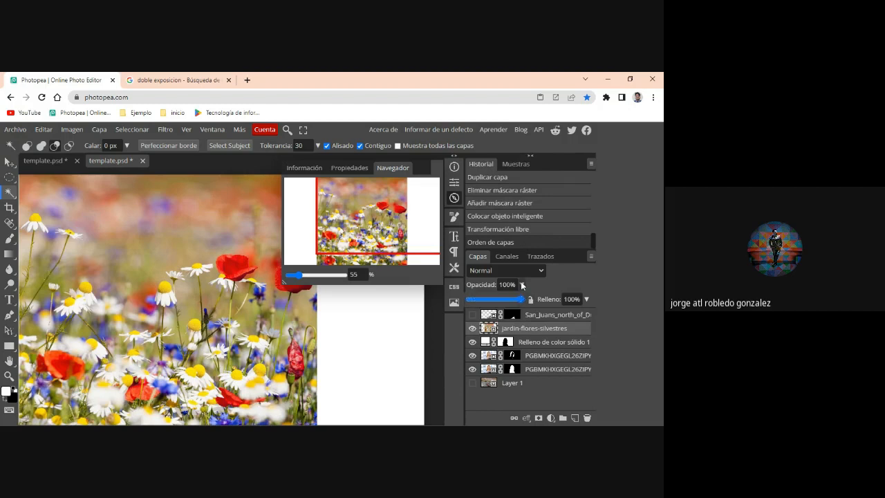
pyautogui.moveTo(513, 301); pyautogui.dragTo(479, 303)
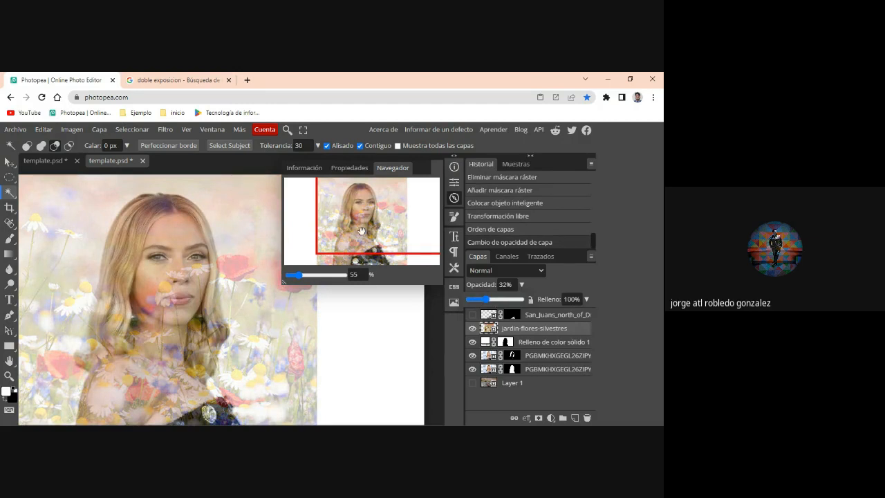
pyautogui.moveTo(336, 239); pyautogui.dragTo(352, 220)
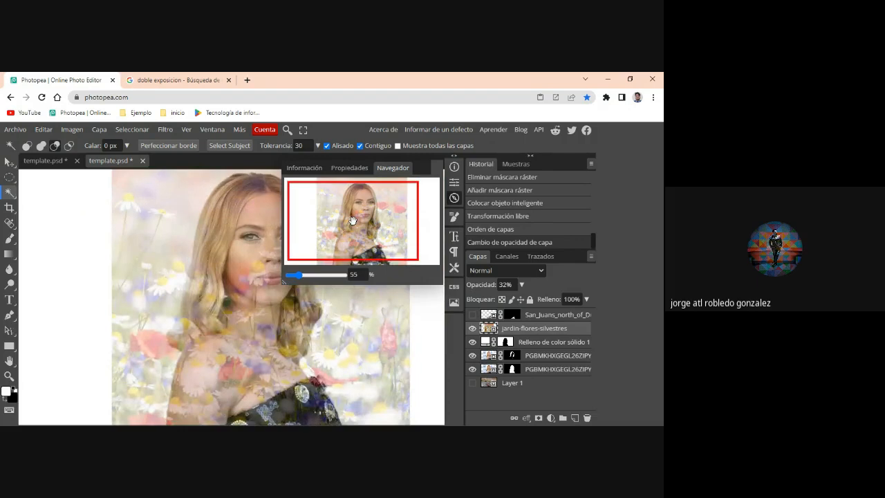
pyautogui.press('v')
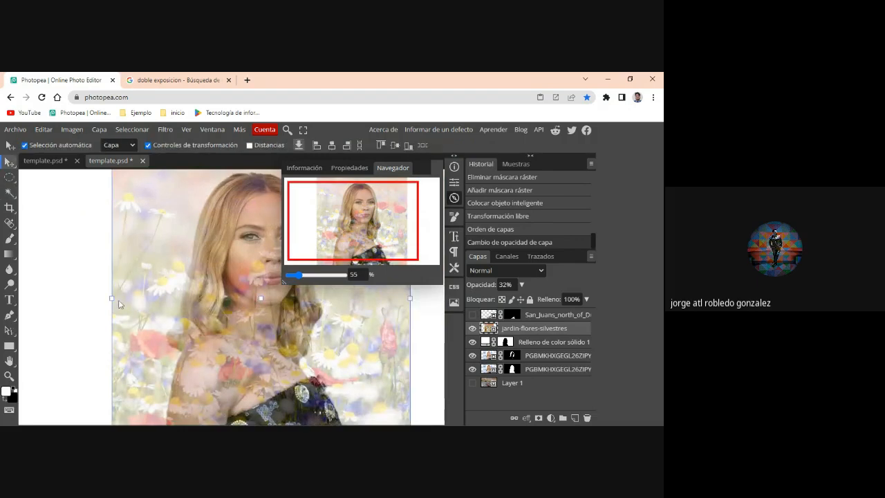
pyautogui.moveTo(111, 298); pyautogui.dragTo(214, 298)
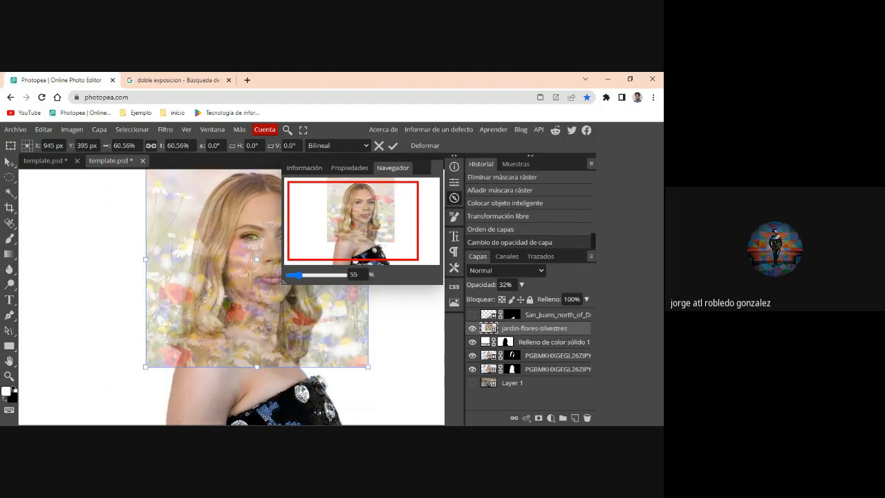
pyautogui.moveTo(367, 367)
pyautogui.mouseDown()
pyautogui.moveTo(358, 360)
pyautogui.moveTo(360, 373)
pyautogui.mouseUp()
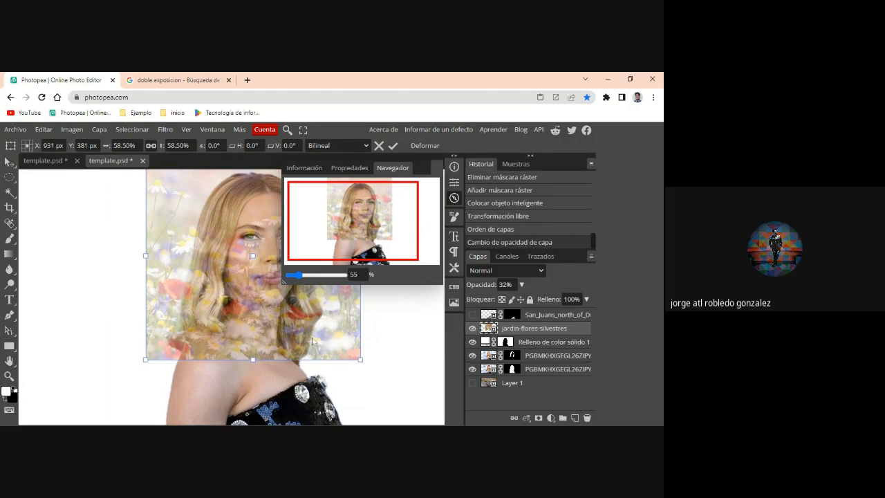
pyautogui.moveTo(354, 216); pyautogui.dragTo(384, 212)
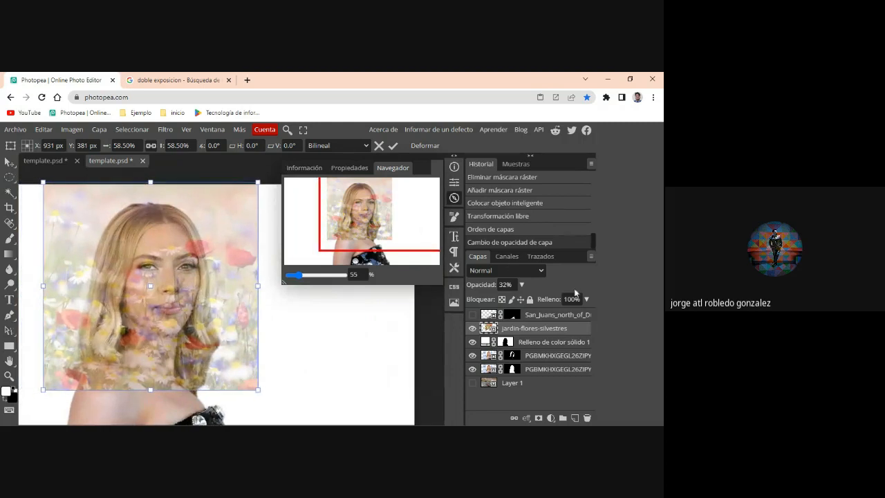
# - Apply the flower layer's transformation, raise its opacity to 89% and flip it vertically
pyautogui.click(522, 285)
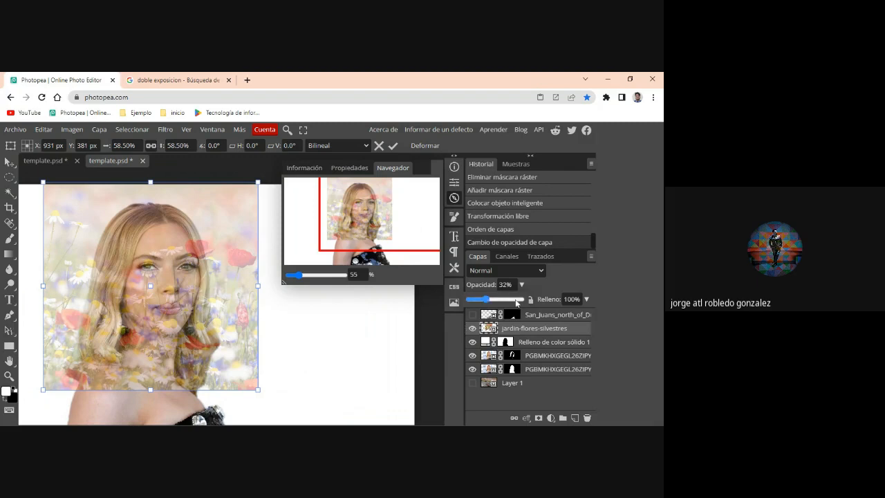
pyautogui.press('Return')
pyautogui.click(515, 299)
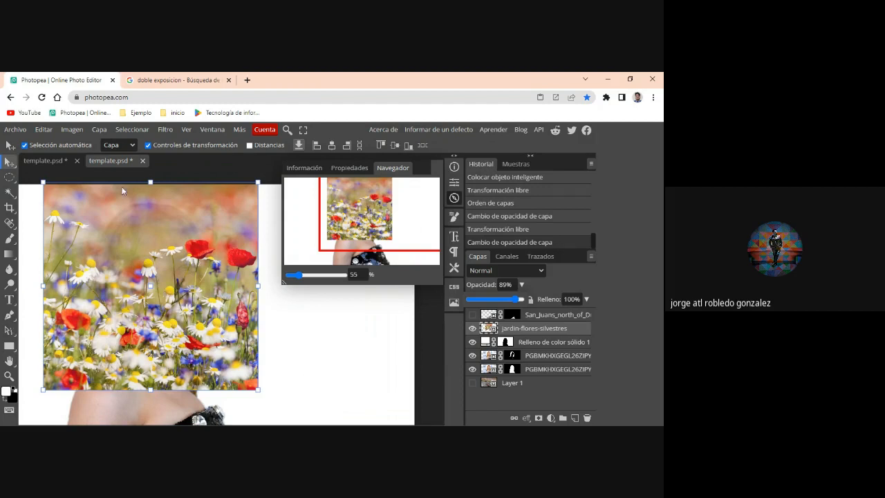
pyautogui.click(44, 130)
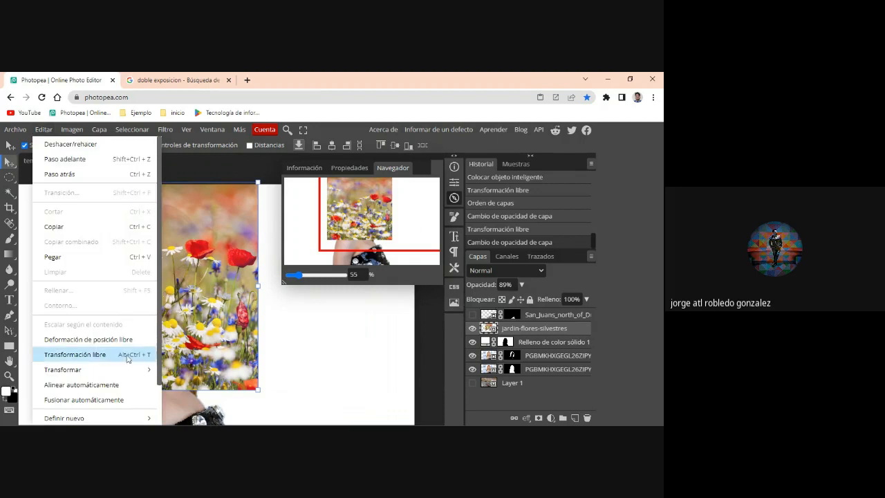
pyautogui.moveTo(129, 371)
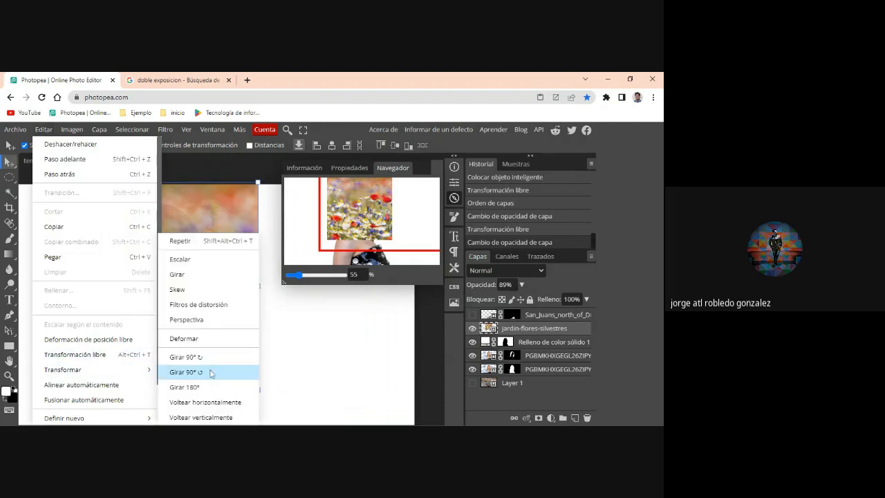
pyautogui.click(219, 418)
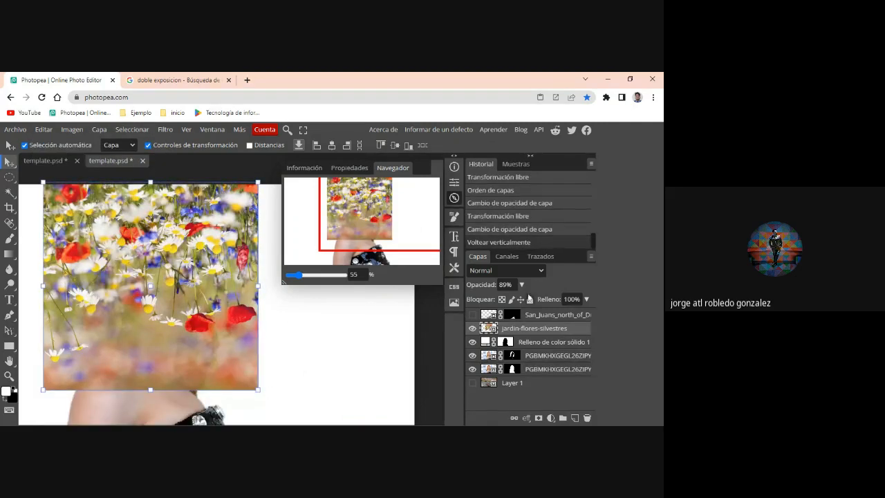
# - Set the jardin-flores-silvestres layer's opacity to 70% and shift the flowers down so they cover all of the woman's hair
pyautogui.click(521, 284)
pyautogui.moveTo(510, 299); pyautogui.dragTo(501, 300)
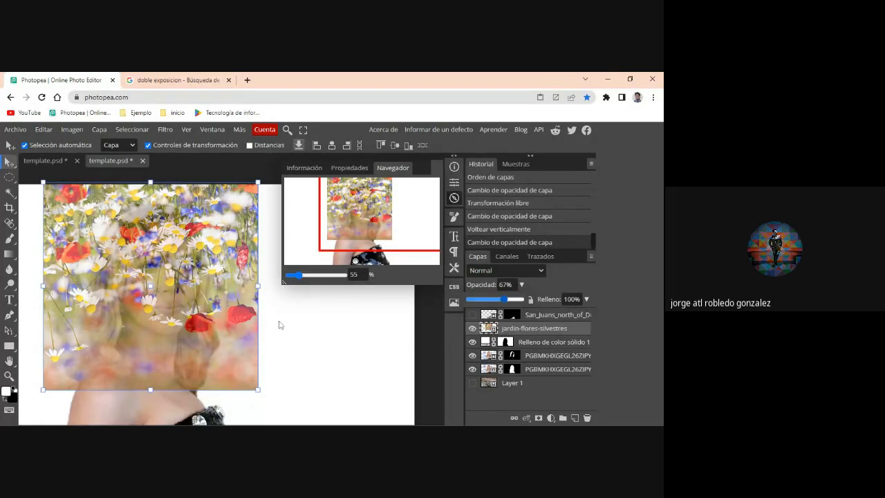
pyautogui.moveTo(174, 253); pyautogui.dragTo(175, 275)
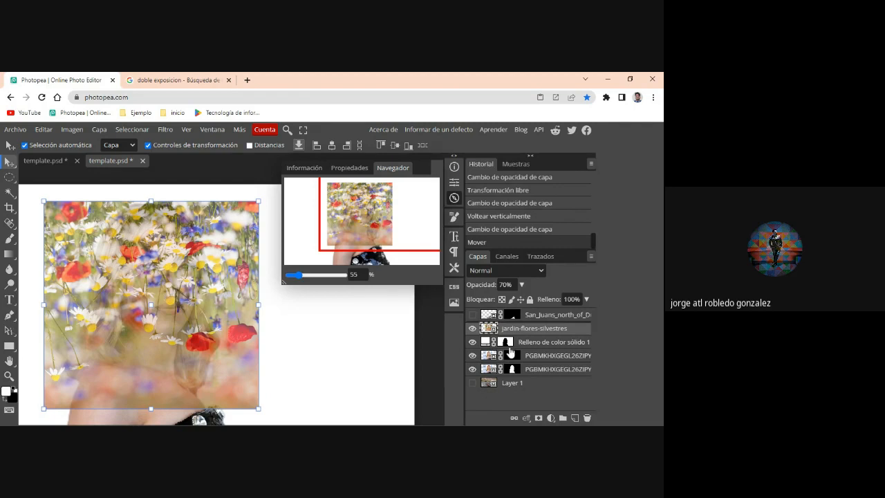
# - Transfer the hair mask from the portrait copy to the flower layer and show the San_Juans mountain layer on the dress
pyautogui.moveTo(510, 352); pyautogui.dragTo(507, 333)
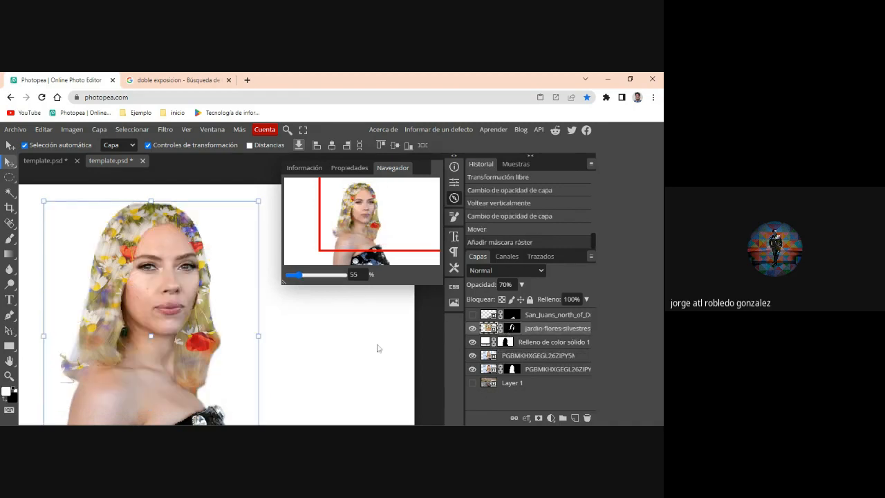
pyautogui.moveTo(387, 232); pyautogui.dragTo(392, 239)
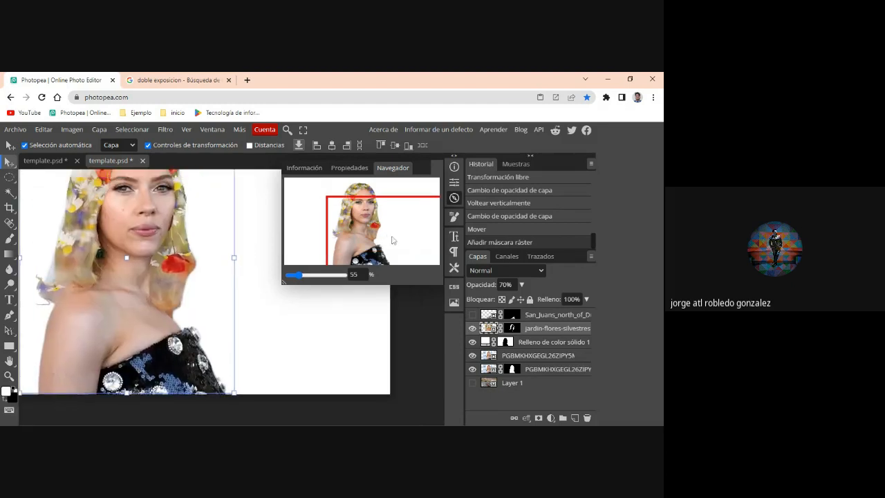
pyautogui.click(473, 314)
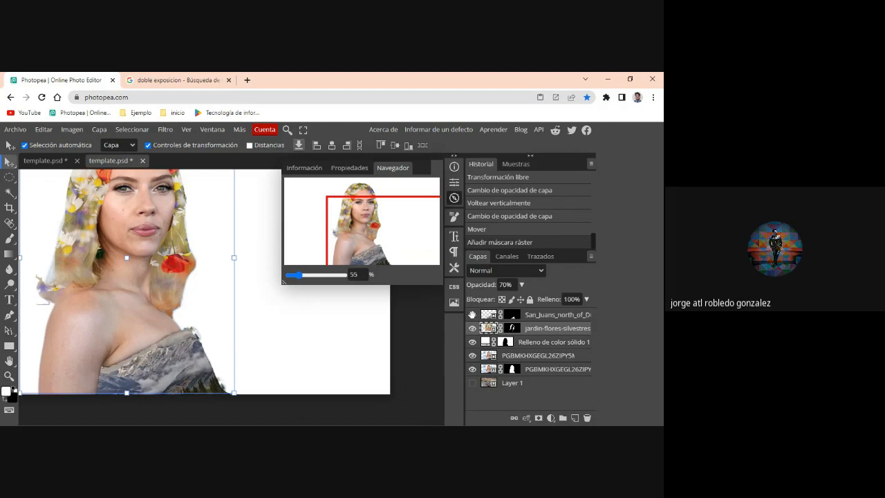
pyautogui.moveTo(354, 230); pyautogui.dragTo(364, 226)
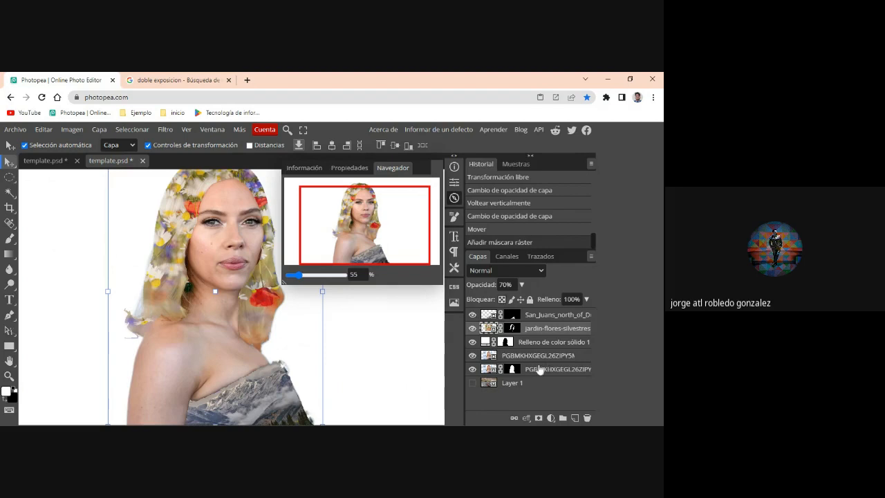
# - Hide and delete the unmasked portrait copy
pyautogui.click(473, 355)
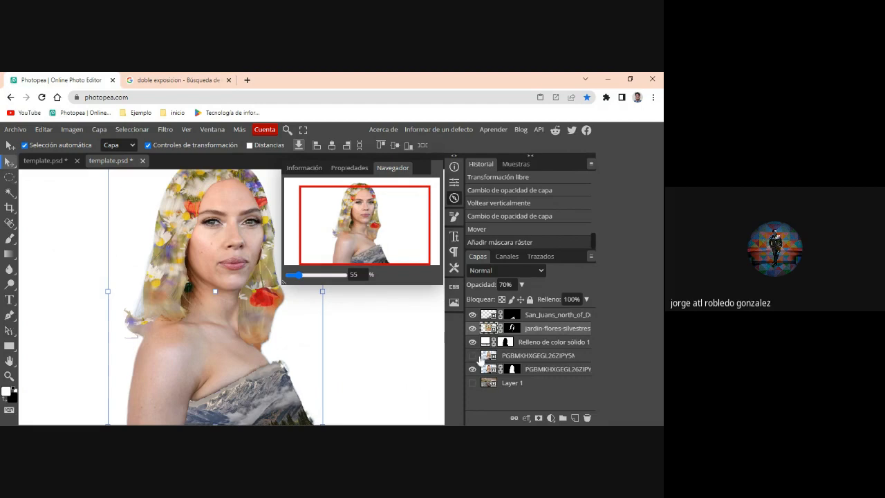
pyautogui.click(539, 356)
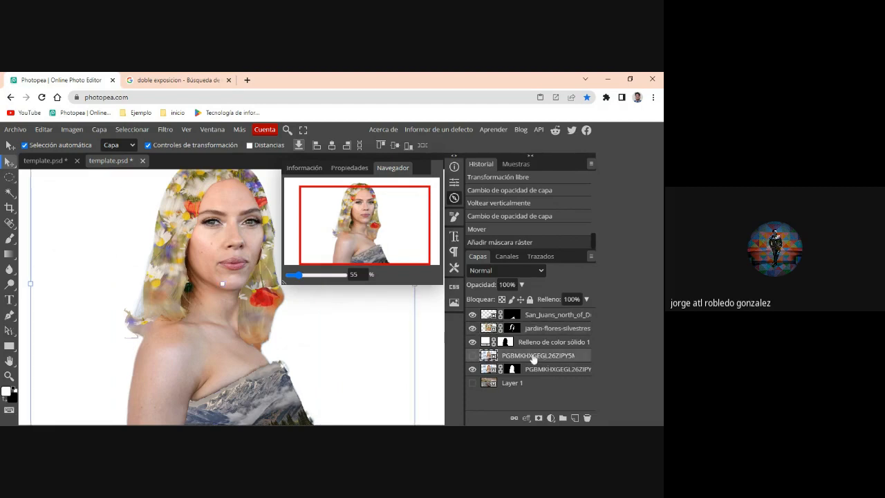
pyautogui.press('Delete')
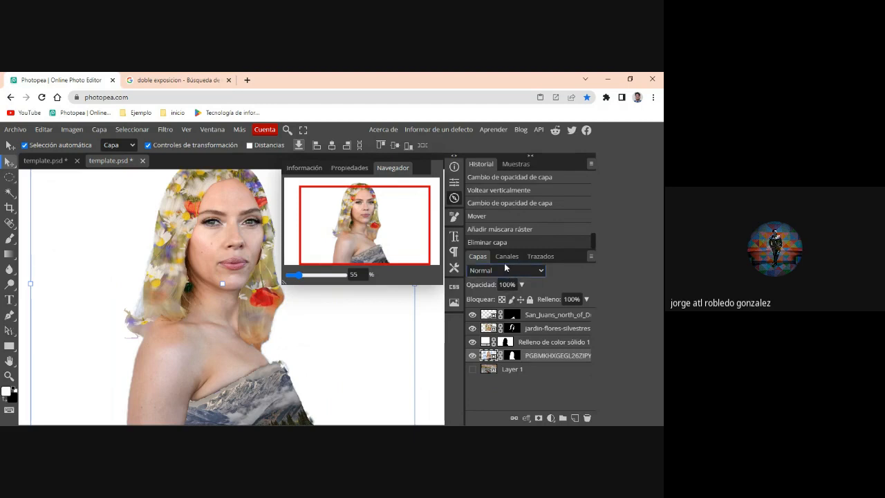
# - Set the remaining portrait layer's blend mode to Trama and move it to the top of the layer stack
pyautogui.click(495, 171)
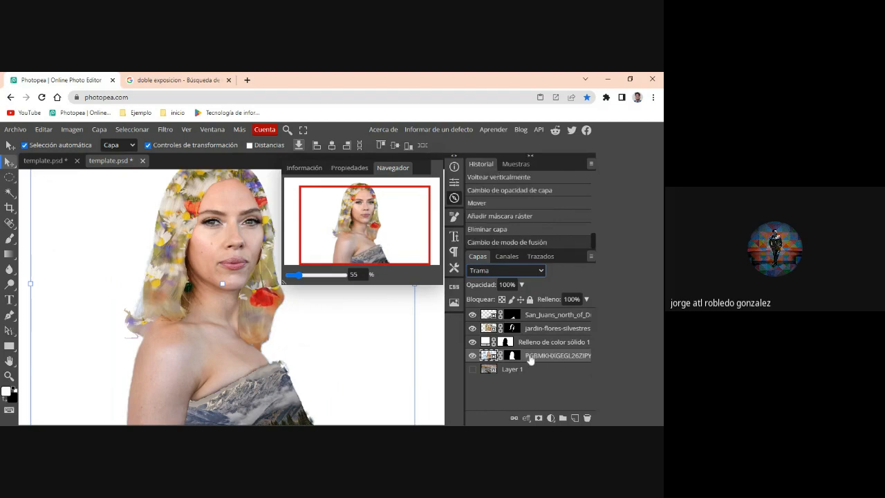
pyautogui.moveTo(530, 354); pyautogui.dragTo(531, 312)
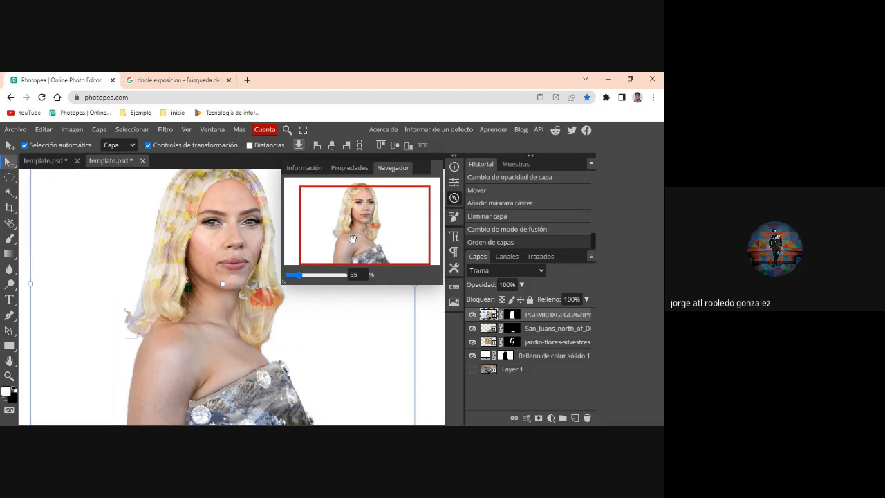
pyautogui.moveTo(353, 240); pyautogui.dragTo(367, 223)
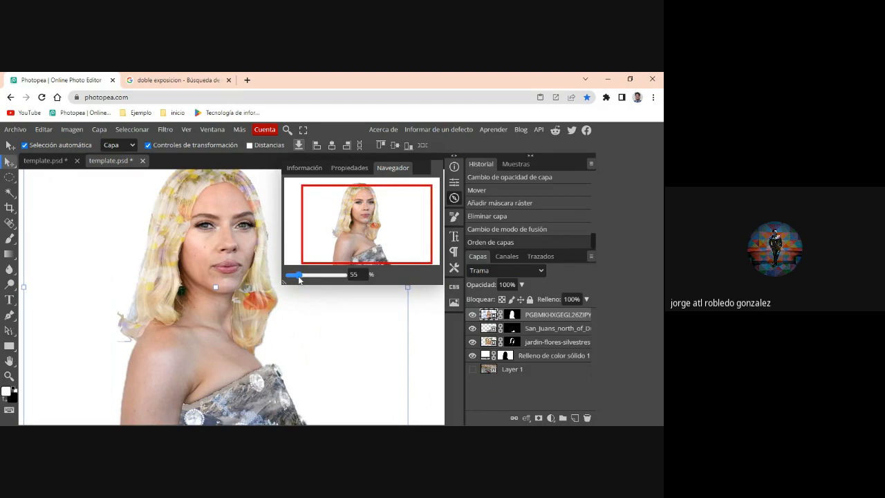
pyautogui.moveTo(298, 275); pyautogui.dragTo(298, 280)
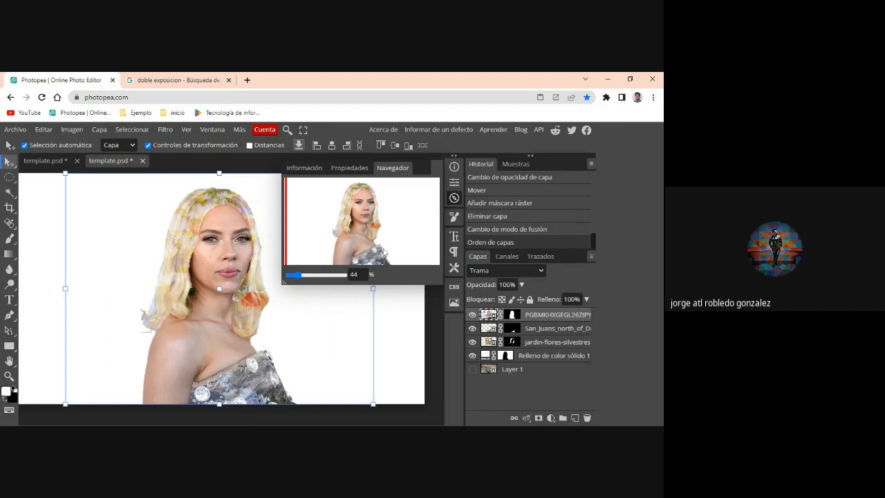
# - Lower the portrait layer's opacity to 62%
pyautogui.click(522, 285)
pyautogui.moveTo(519, 298); pyautogui.dragTo(503, 305)
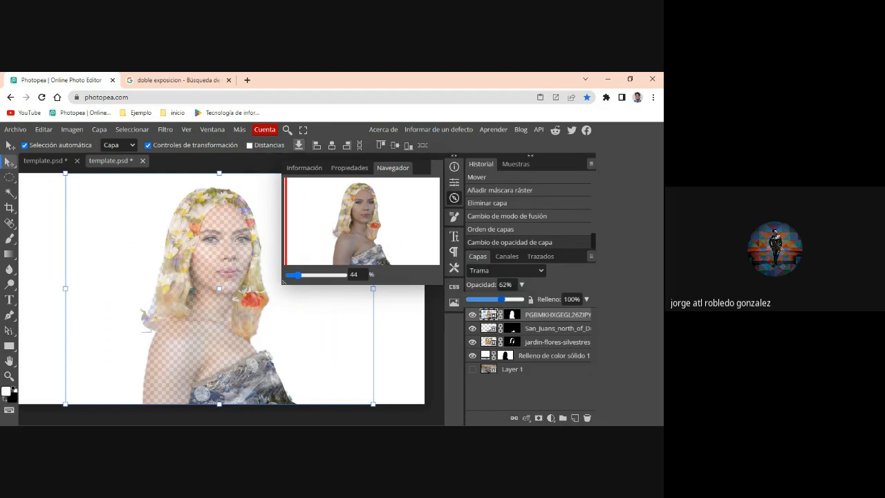
pyautogui.hscroll(1, 253, 211)
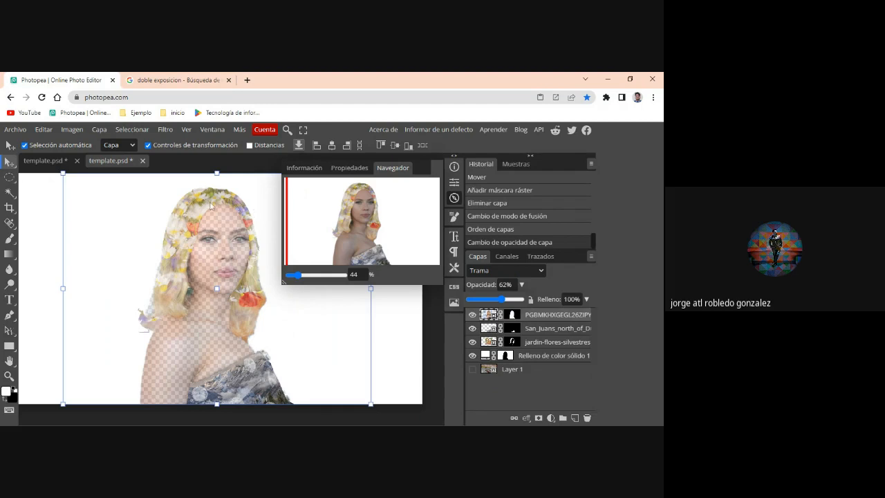
pyautogui.hscroll(1, 210, 207)
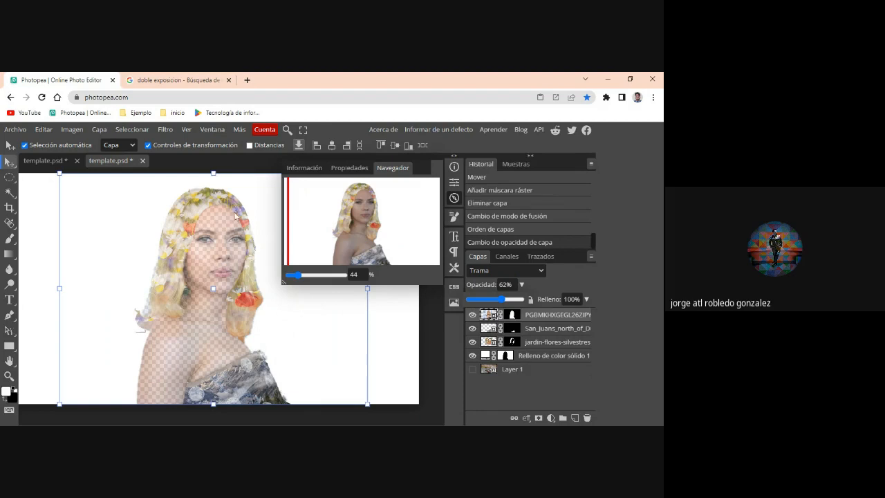
# - Place the 03_25 mountain image as a smart object and move its layer below the solid color fill layer
pyautogui.click(20, 128)
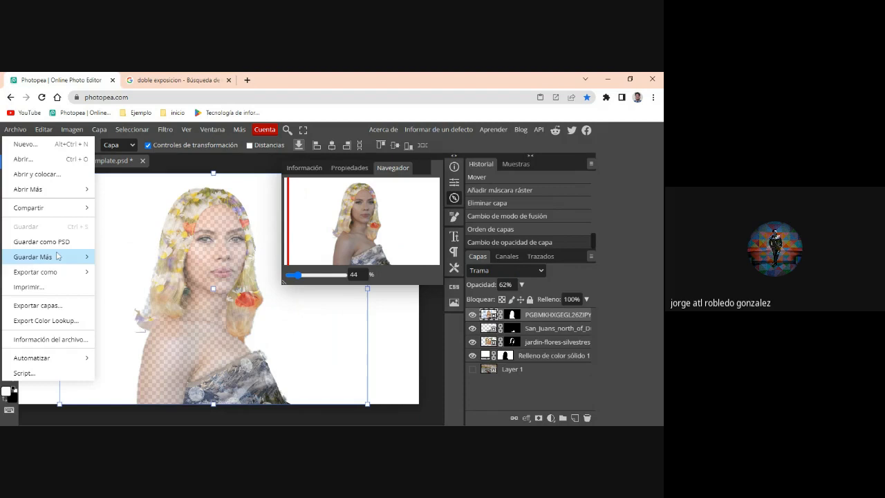
pyautogui.click(54, 176)
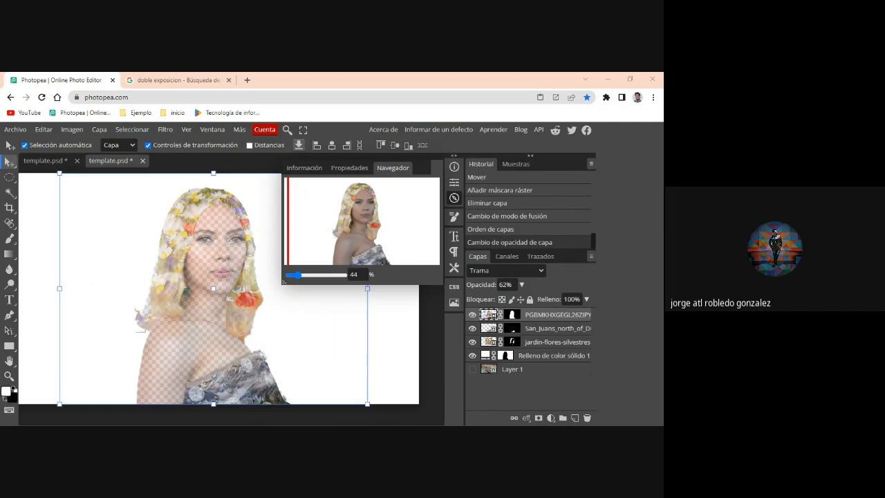
pyautogui.doubleClick(107, 186)
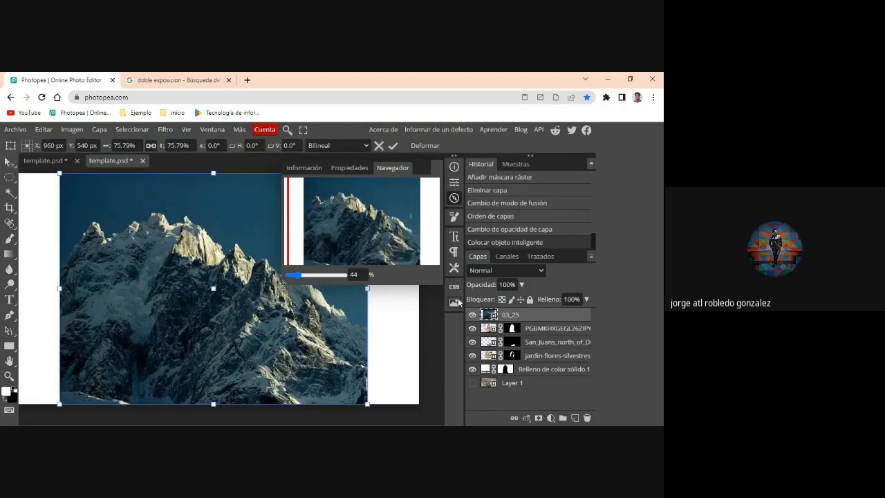
pyautogui.moveTo(527, 320); pyautogui.dragTo(528, 379)
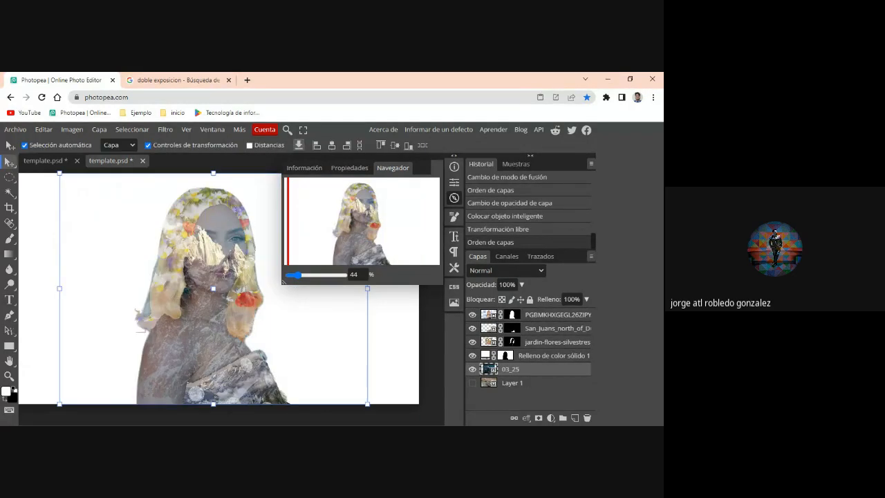
# - Try to reposition the 03_25 mountain image beneath the portrait, and undo the accidental move
pyautogui.moveTo(208, 314)
pyautogui.mouseDown()
pyautogui.moveTo(230, 312)
pyautogui.moveTo(209, 312)
pyautogui.mouseUp()
pyautogui.click(209, 313)
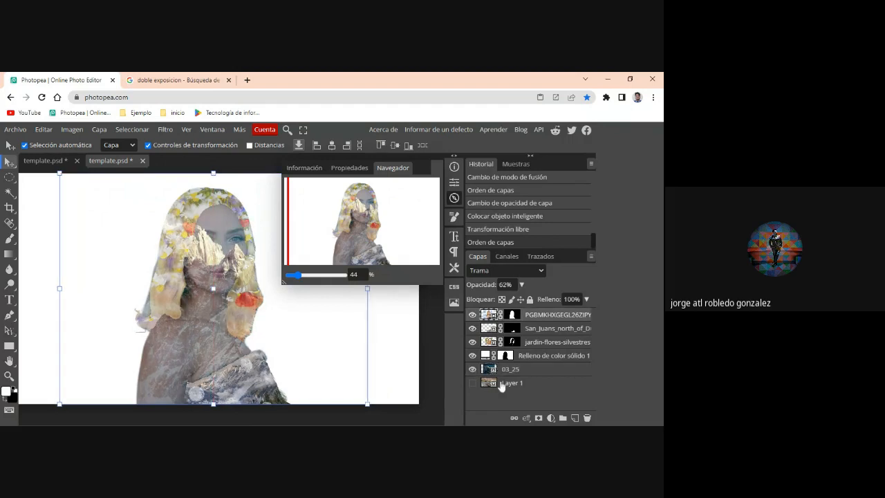
pyautogui.click(506, 372)
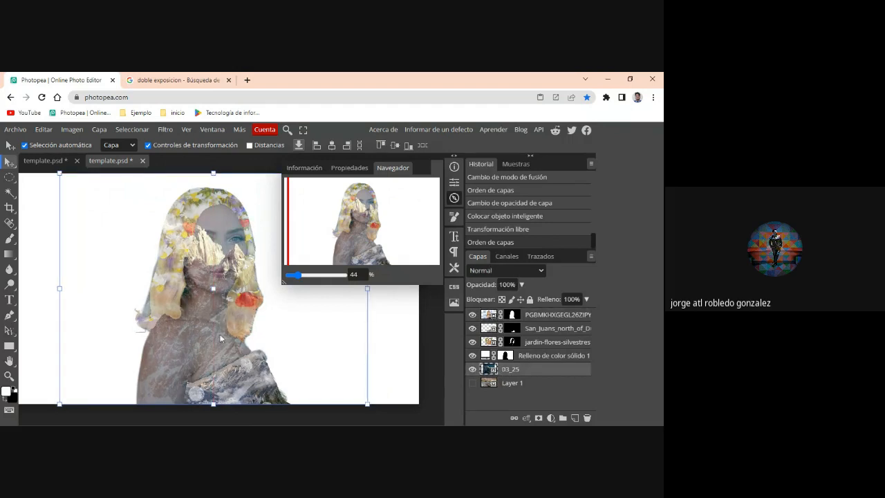
pyautogui.moveTo(221, 336)
pyautogui.mouseDown()
pyautogui.moveTo(237, 336)
pyautogui.moveTo(211, 334)
pyautogui.moveTo(221, 337)
pyautogui.mouseUp()
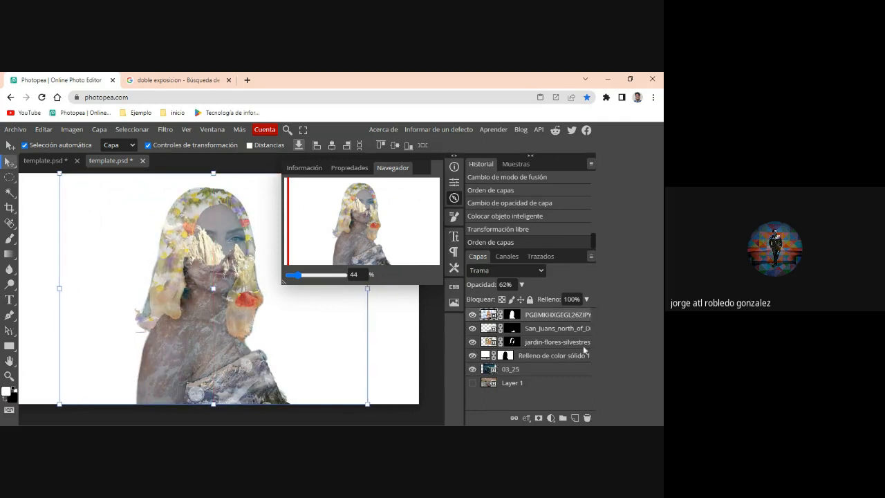
pyautogui.click(507, 373)
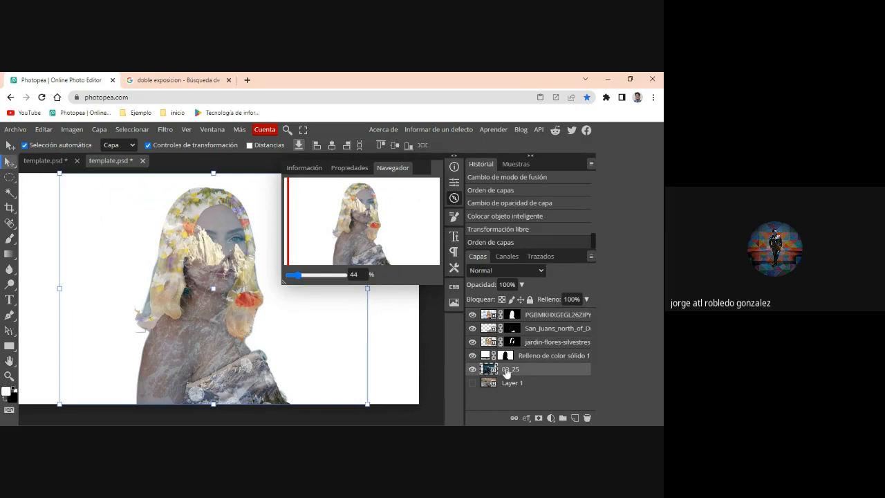
pyautogui.click(337, 352)
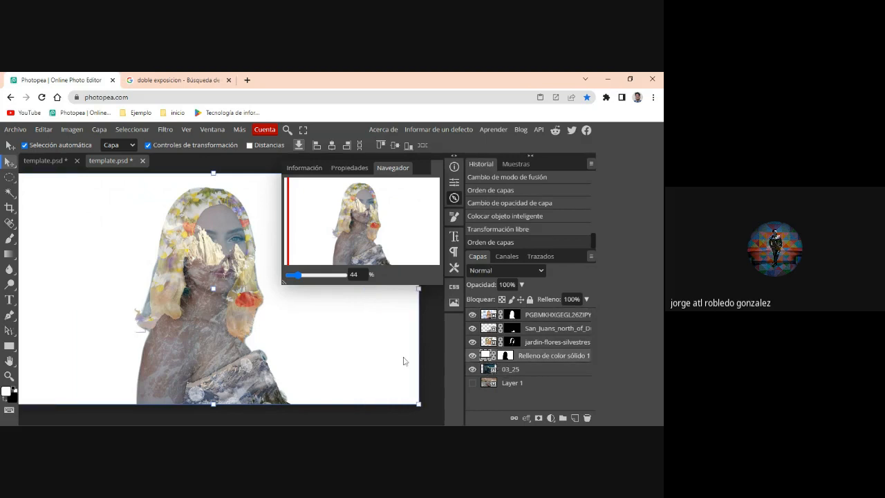
pyautogui.click(490, 373)
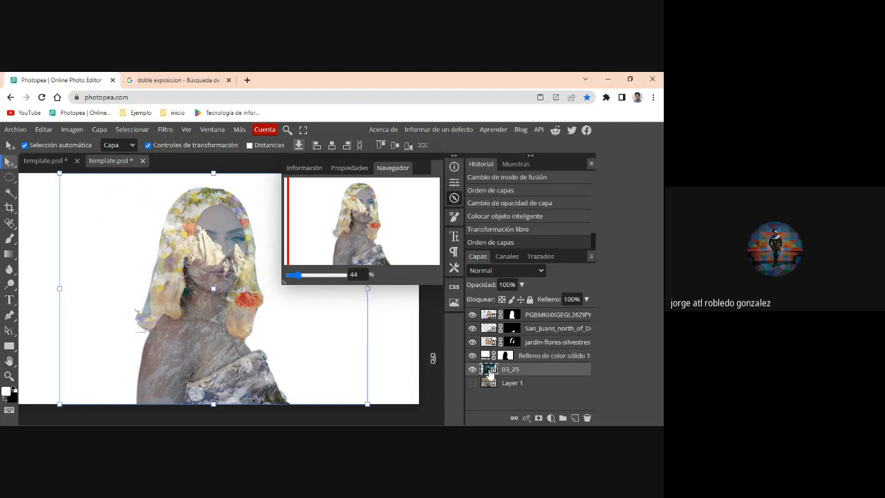
pyautogui.moveTo(196, 329)
pyautogui.mouseDown()
pyautogui.moveTo(219, 331)
pyautogui.moveTo(194, 328)
pyautogui.mouseUp()
pyautogui.click(194, 329)
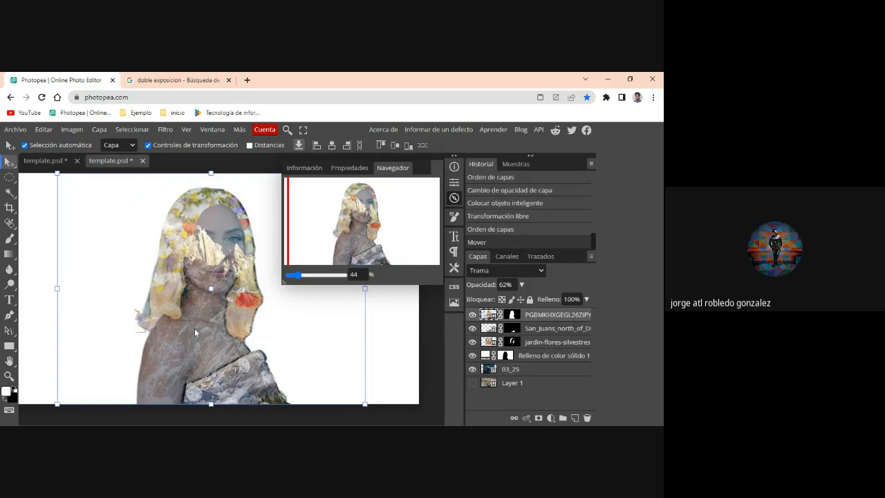
pyautogui.hotkey('ctrl', 'z')
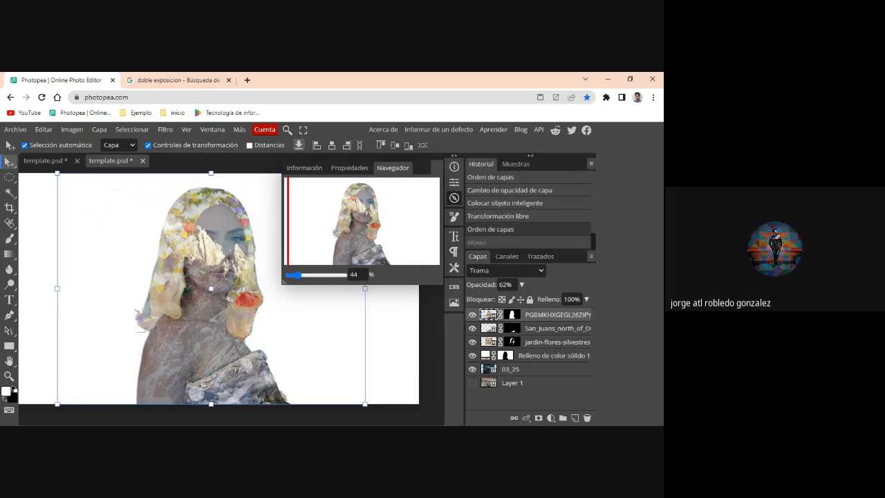
# - Lock the portrait layer, then scale the 03_25 mountain image to 69.04% and position its peaks over the woman's lower face
pyautogui.click(530, 299)
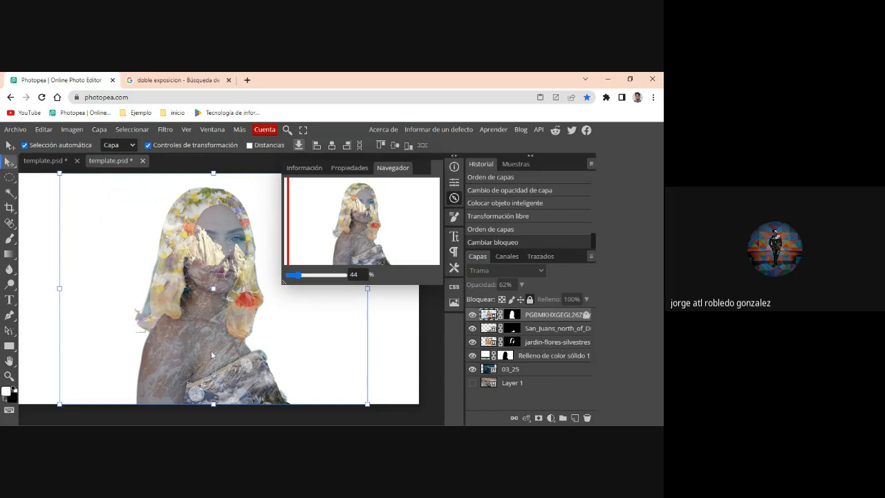
pyautogui.moveTo(211, 351); pyautogui.dragTo(243, 353)
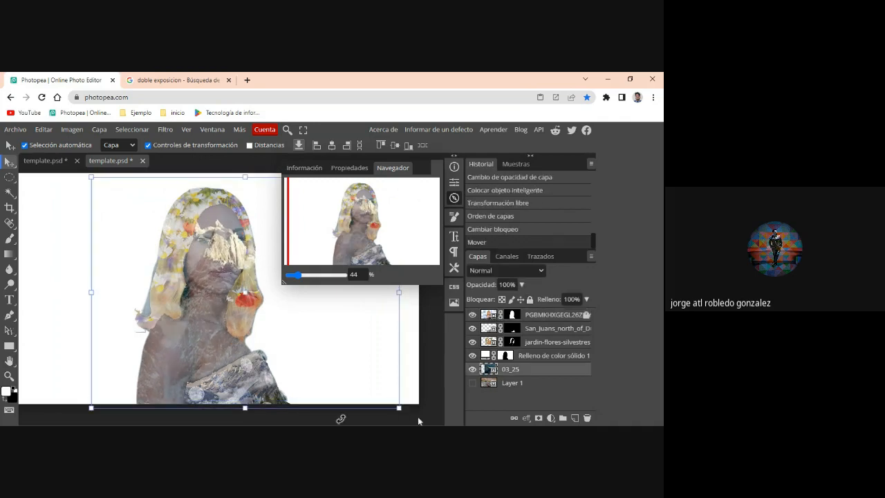
pyautogui.moveTo(399, 409); pyautogui.dragTo(325, 392)
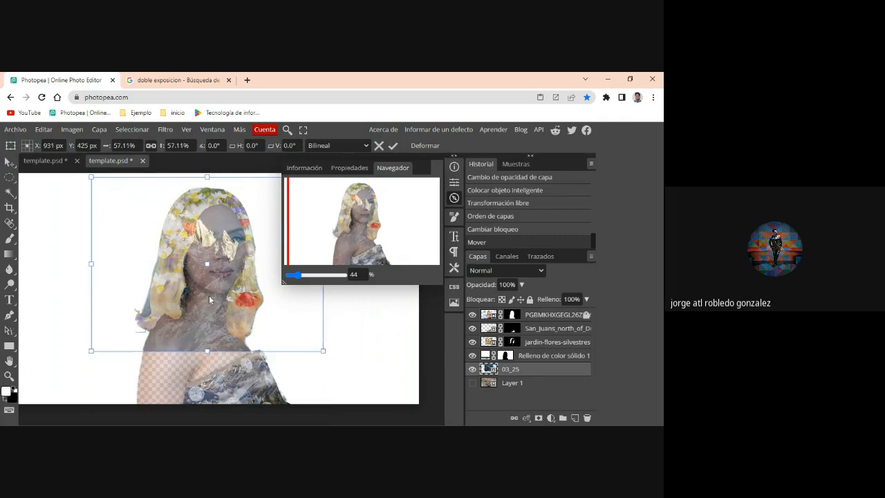
pyautogui.moveTo(208, 322); pyautogui.dragTo(219, 361)
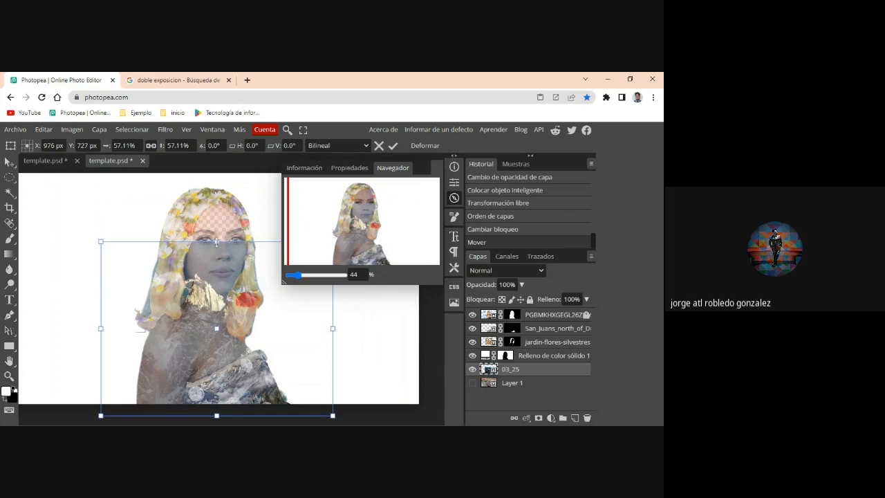
pyautogui.moveTo(217, 242); pyautogui.dragTo(217, 205)
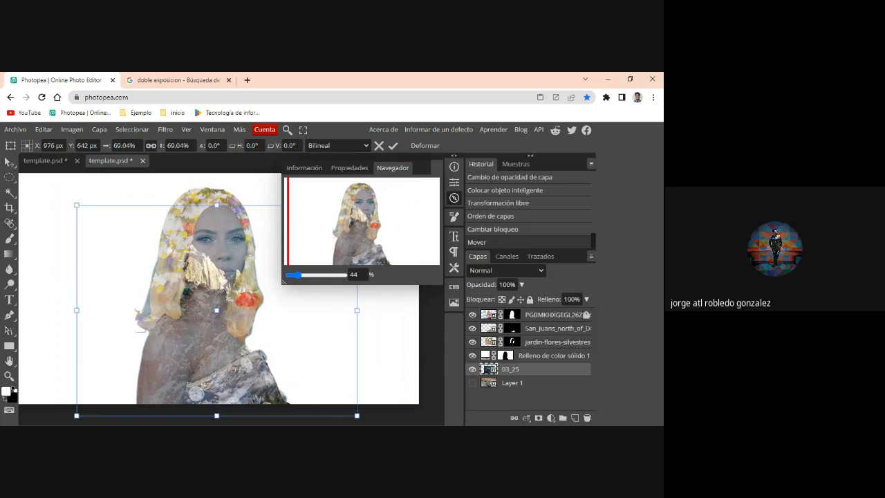
pyautogui.moveTo(222, 288); pyautogui.dragTo(247, 288)
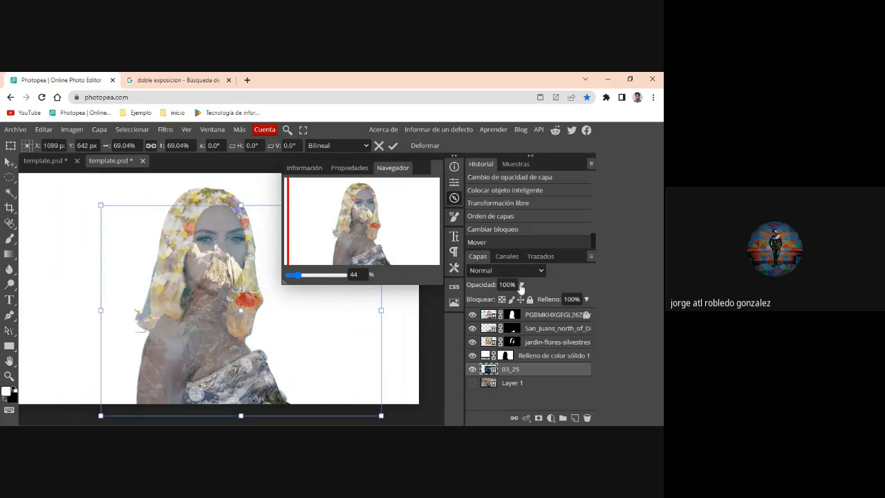
# - Apply the mountain image's transformation and unlock the portrait layer
pyautogui.click(529, 315)
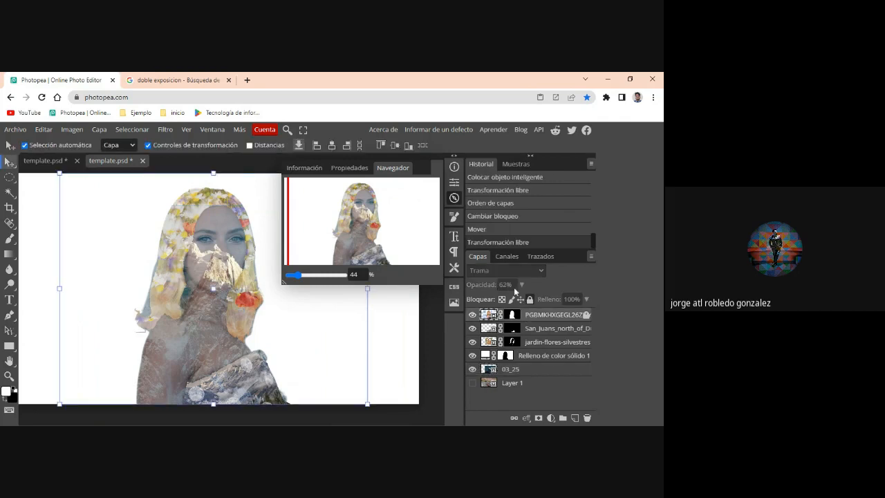
pyautogui.click(586, 315)
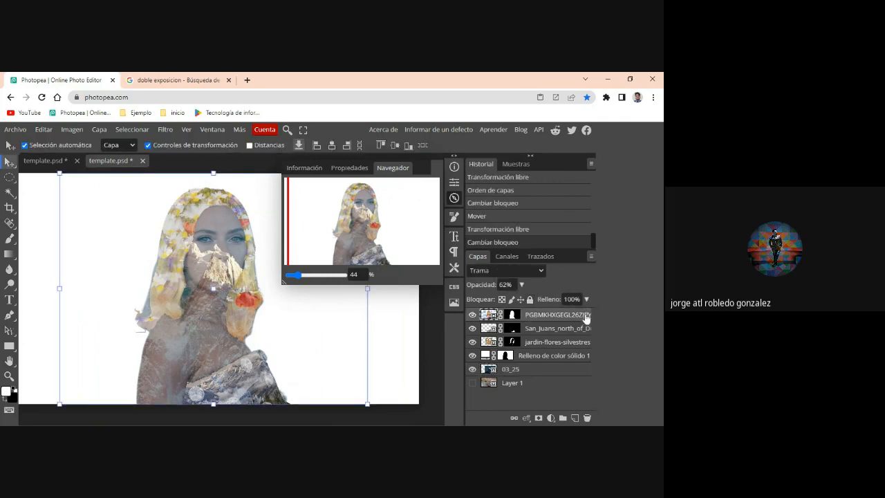
# - Raise the portrait layer's opacity to 100%
pyautogui.click(522, 284)
pyautogui.moveTo(505, 302); pyautogui.dragTo(537, 306)
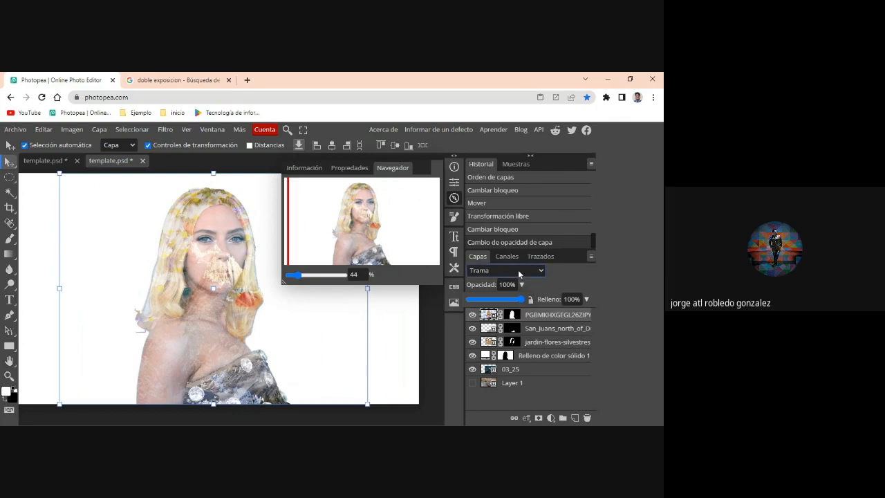
pyautogui.click(487, 319)
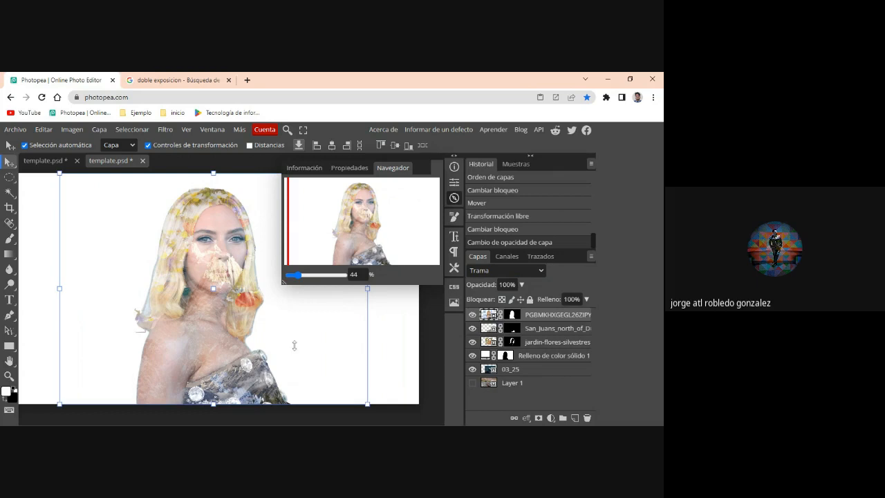
# - Try a Black and White adjustment on the portrait layer with red at 20 and yellow at 187, and discard it
pyautogui.click(105, 130)
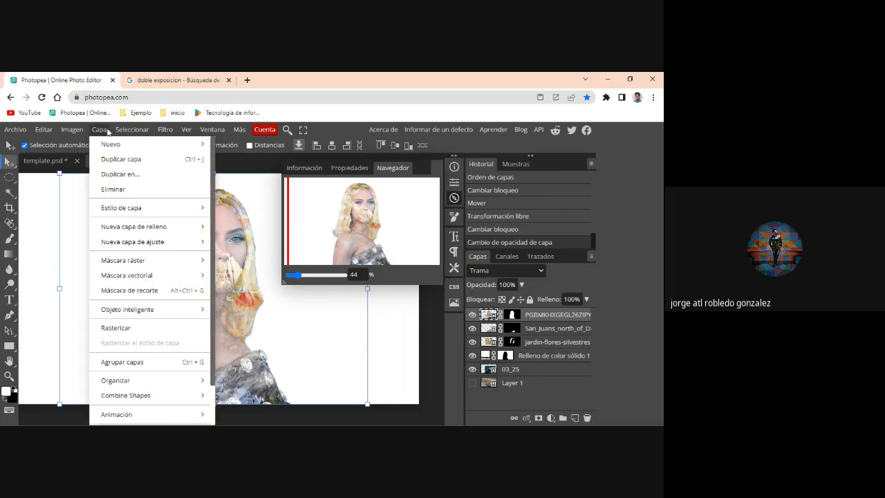
pyautogui.moveTo(72, 129)
pyautogui.moveTo(106, 172)
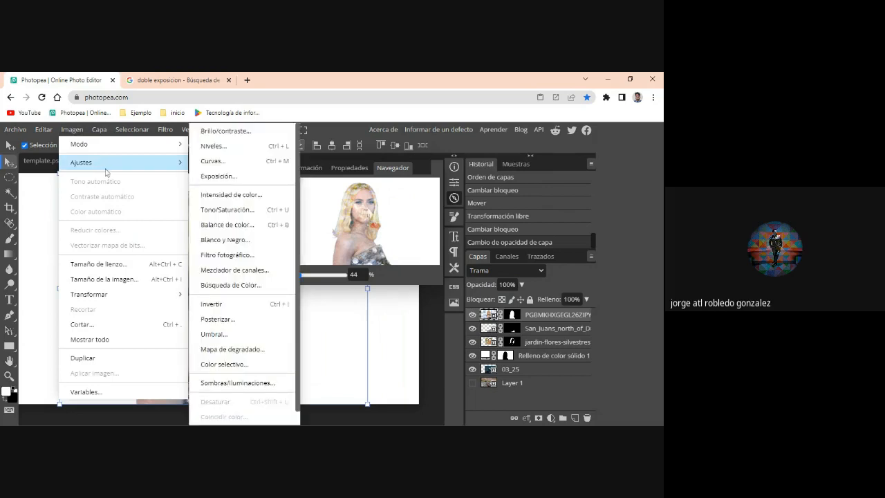
pyautogui.moveTo(153, 151)
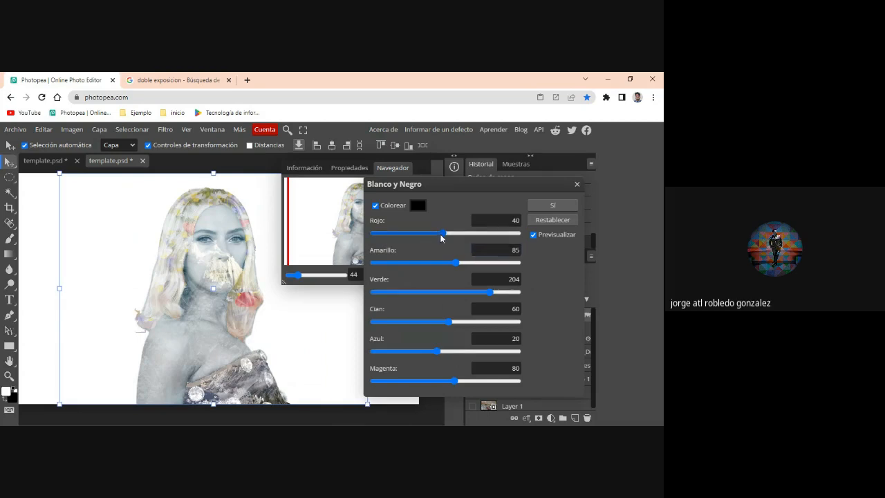
pyautogui.moveTo(442, 234); pyautogui.dragTo(411, 234)
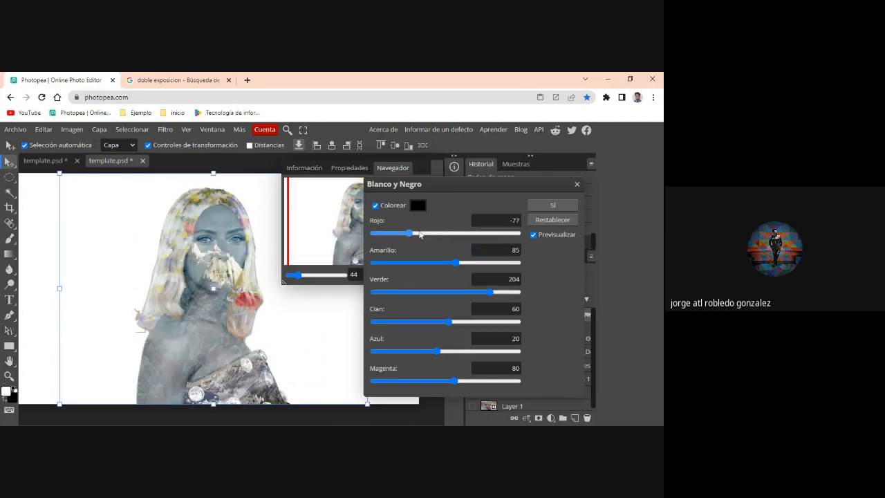
pyautogui.click(427, 232)
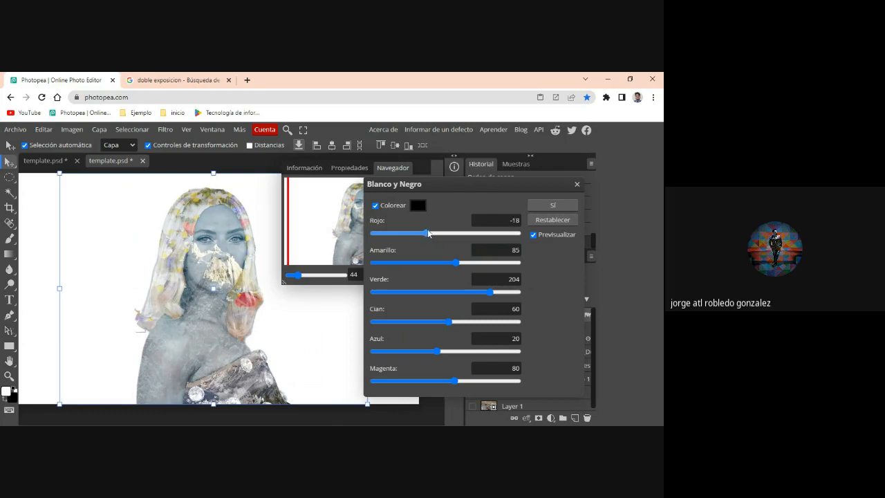
pyautogui.click(437, 233)
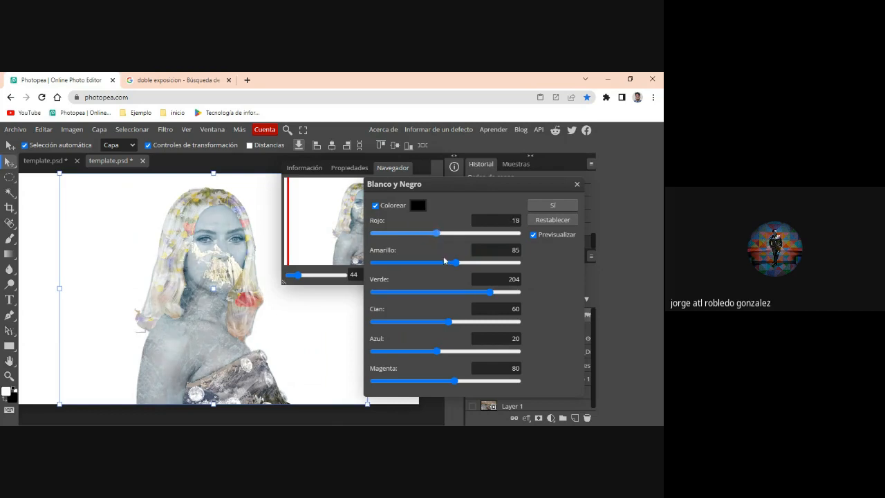
pyautogui.moveTo(456, 262); pyautogui.dragTo(416, 263)
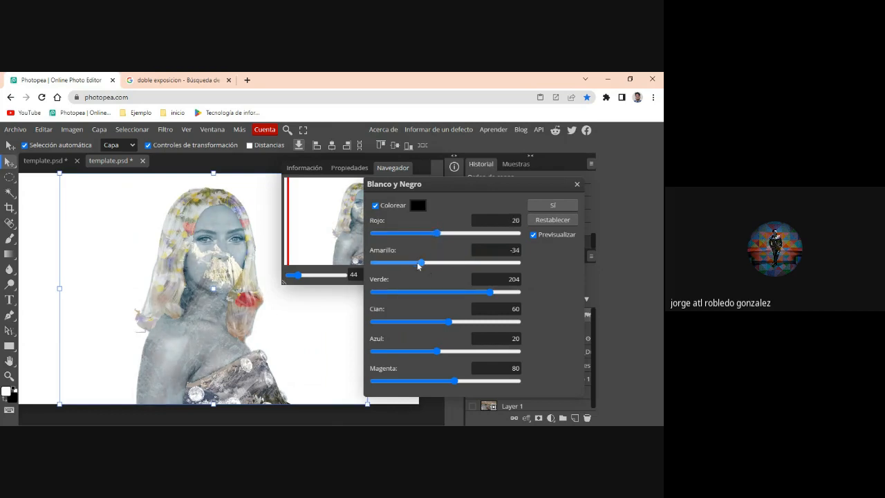
pyautogui.click(467, 262)
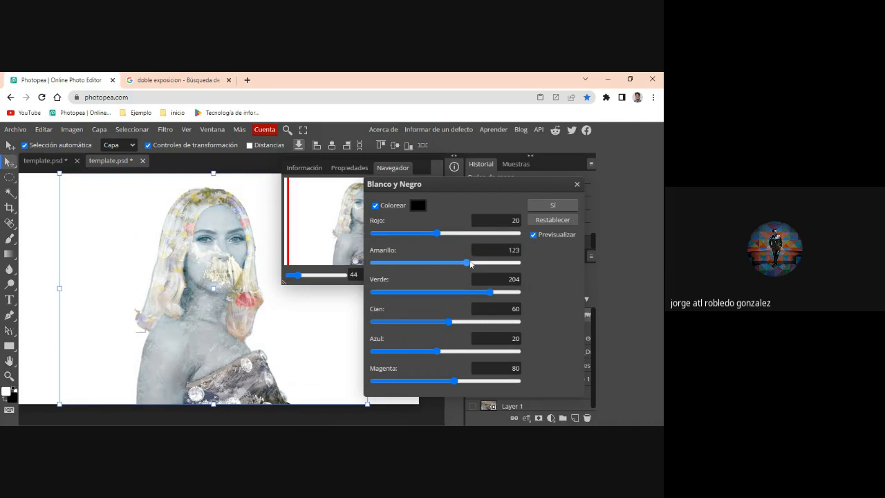
pyautogui.click(485, 263)
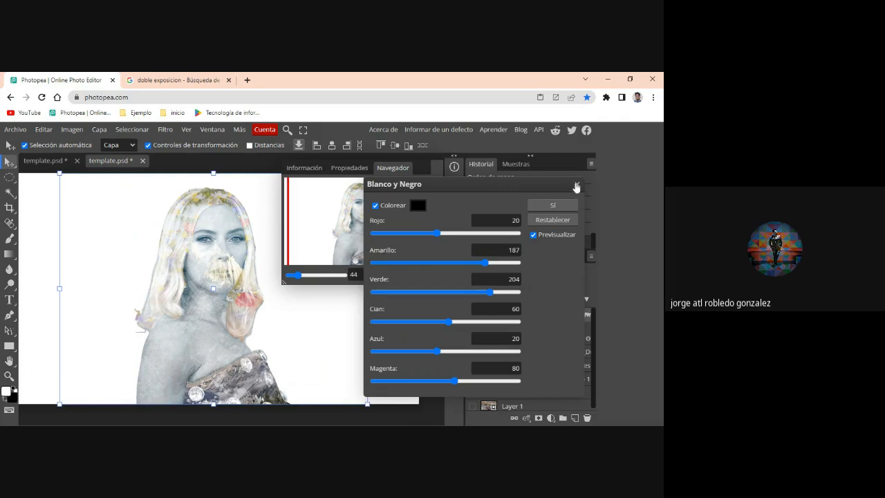
pyautogui.click(577, 185)
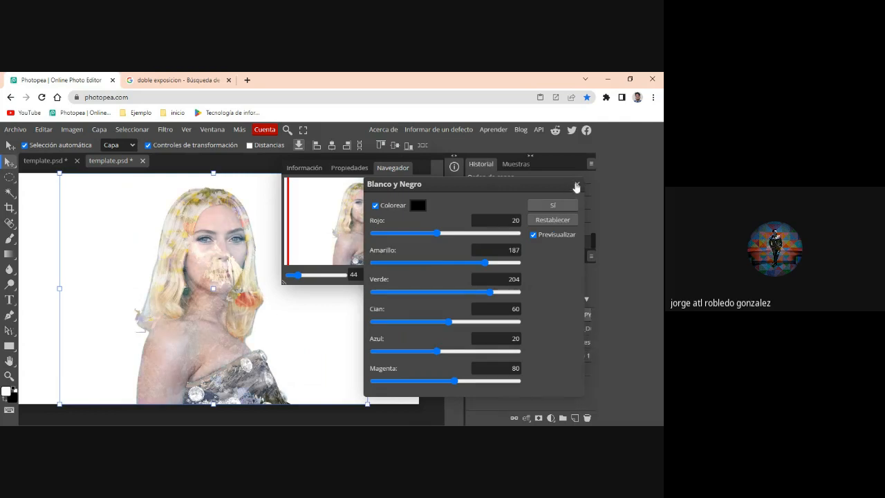
# - Apply a color intensity (Vibrance) adjustment to the portrait layer with vibrance -23 and saturation 43
pyautogui.click(127, 129)
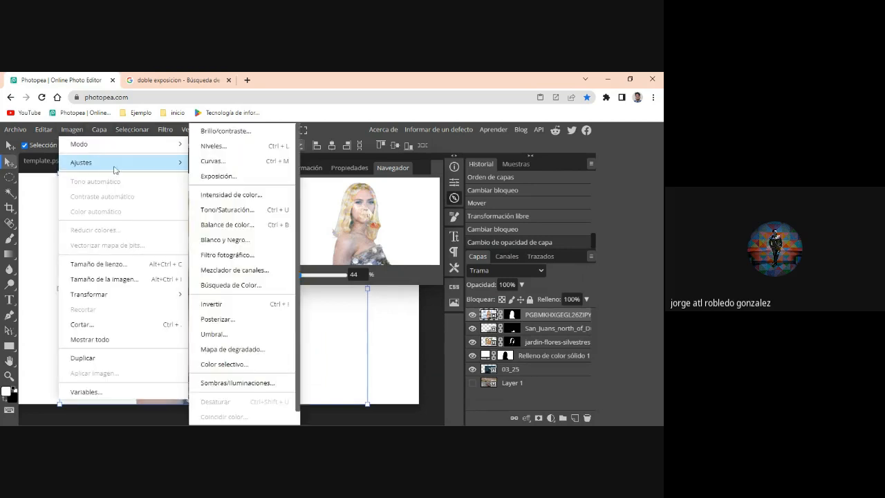
pyautogui.click(267, 197)
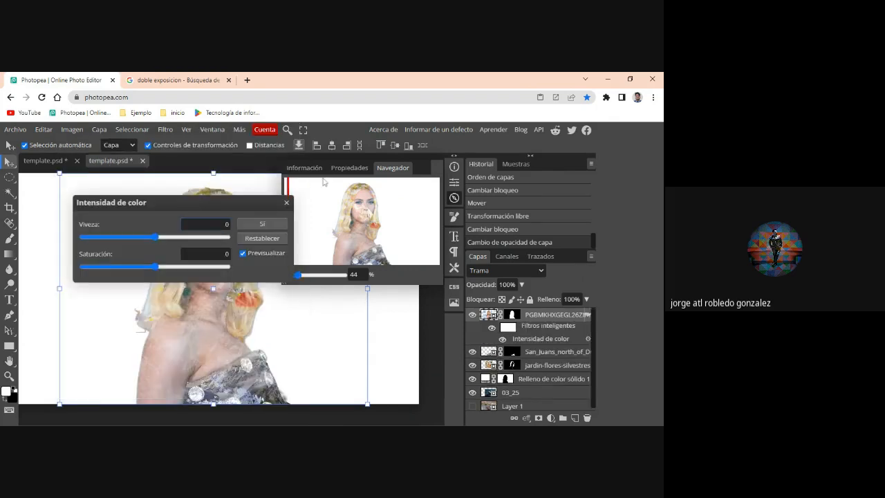
pyautogui.moveTo(205, 200); pyautogui.dragTo(435, 198)
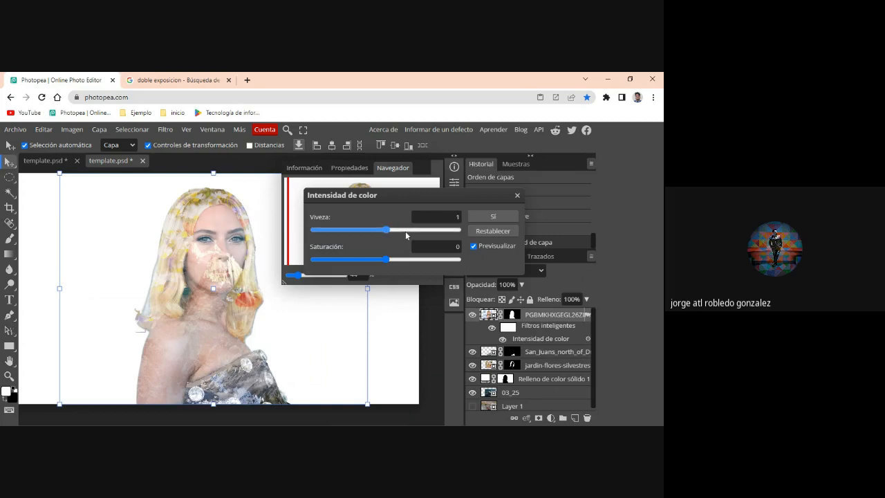
pyautogui.click(407, 229)
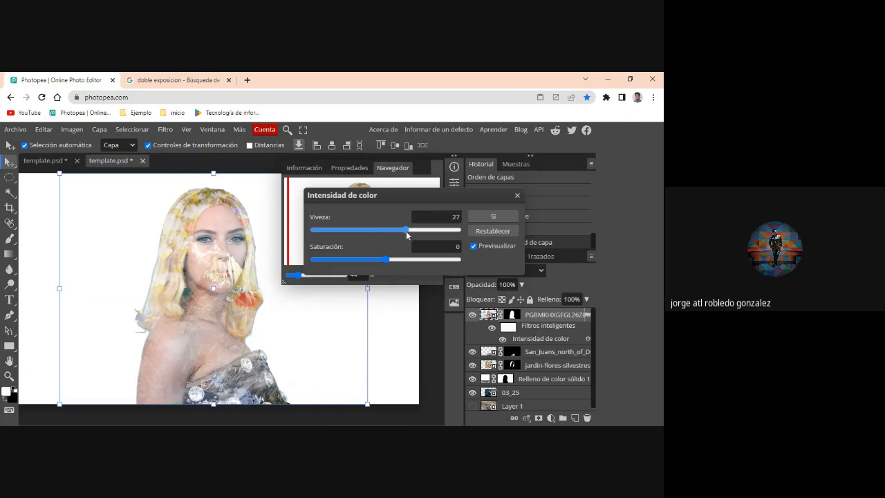
pyautogui.click(356, 229)
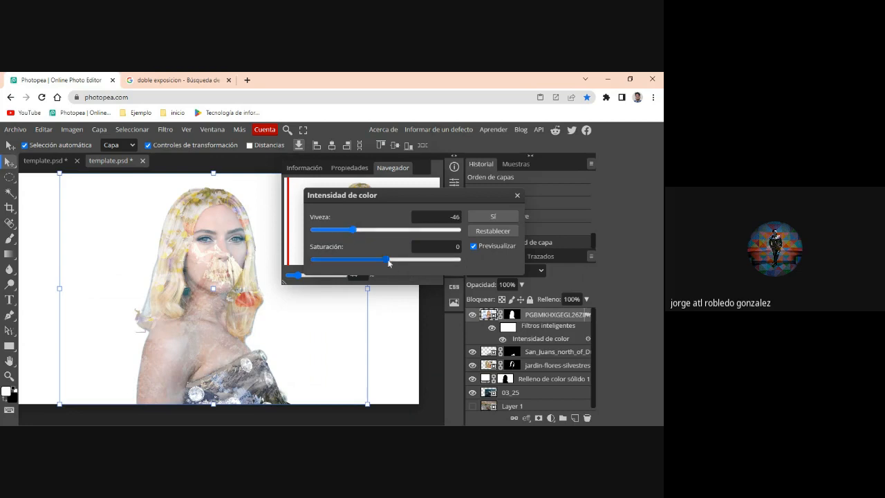
pyautogui.moveTo(387, 260); pyautogui.dragTo(416, 263)
pyautogui.click(356, 231)
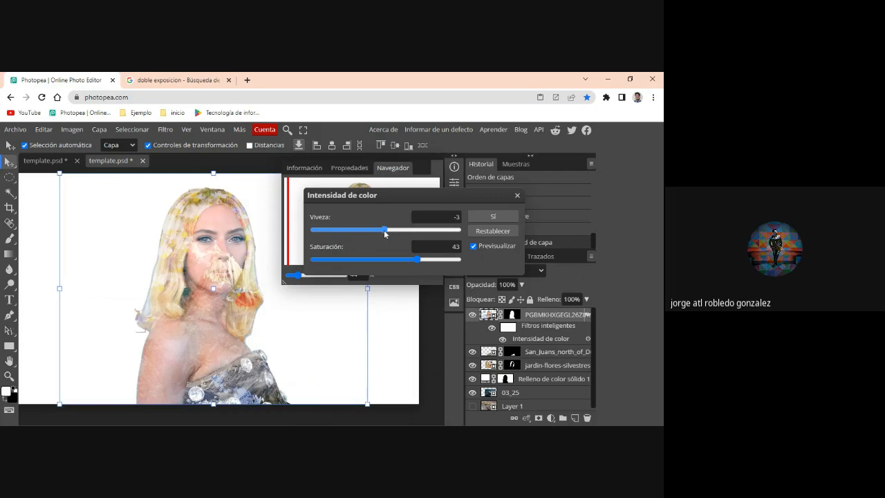
pyautogui.moveTo(384, 231)
pyautogui.mouseDown()
pyautogui.moveTo(372, 231)
pyautogui.moveTo(380, 231)
pyautogui.mouseUp()
pyautogui.click(523, 318)
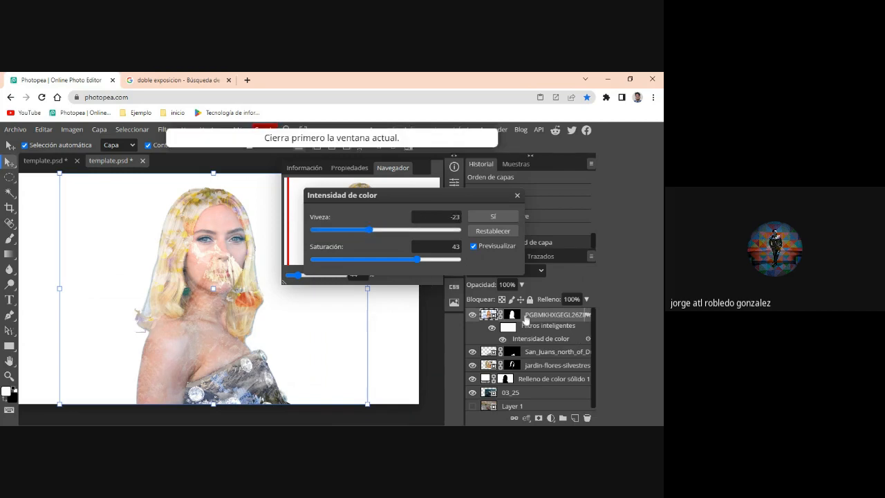
pyautogui.click(490, 217)
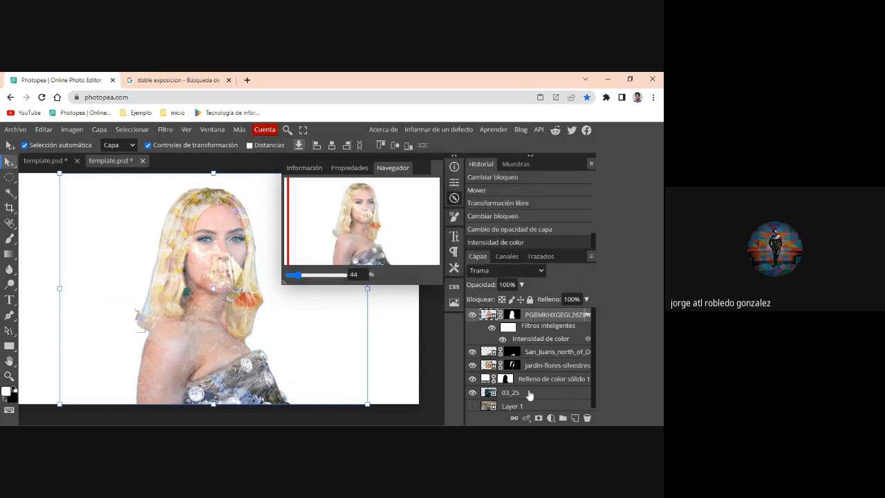
# - Choose the Eraser with a larger brush for the 03_25 mountain layer and rasterize the layer
pyautogui.click(517, 393)
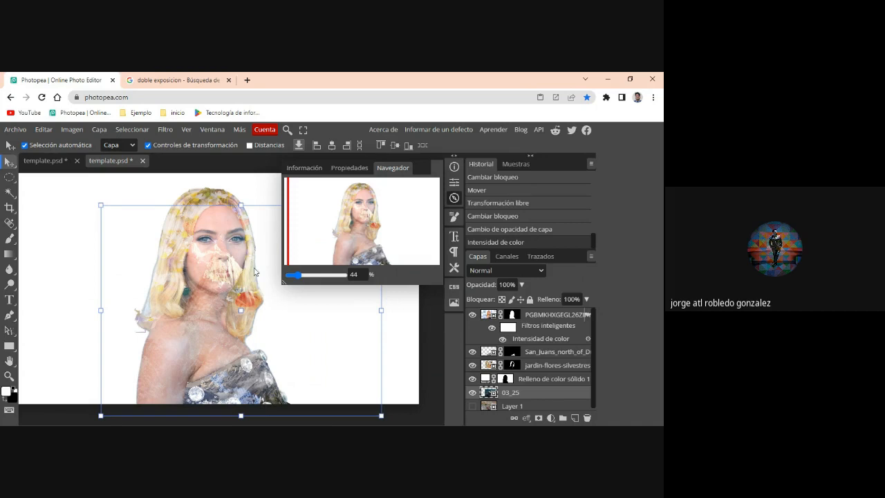
pyautogui.press('e')
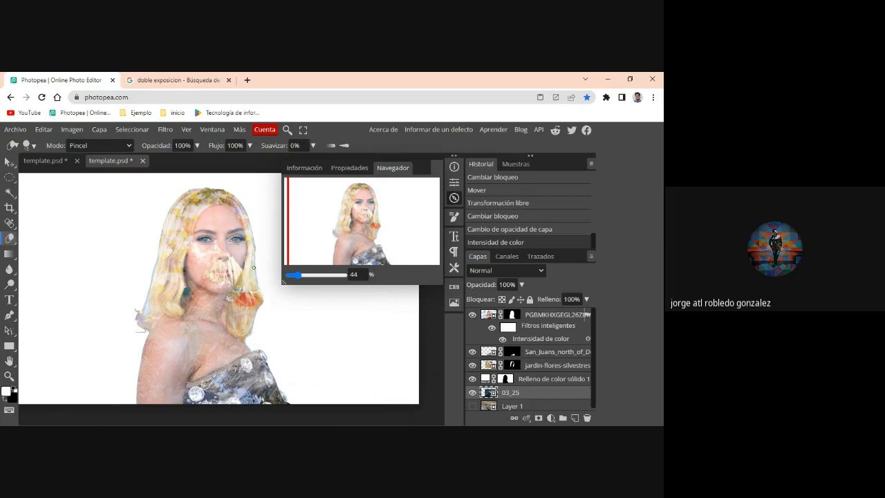
pyautogui.rightClick(221, 241)
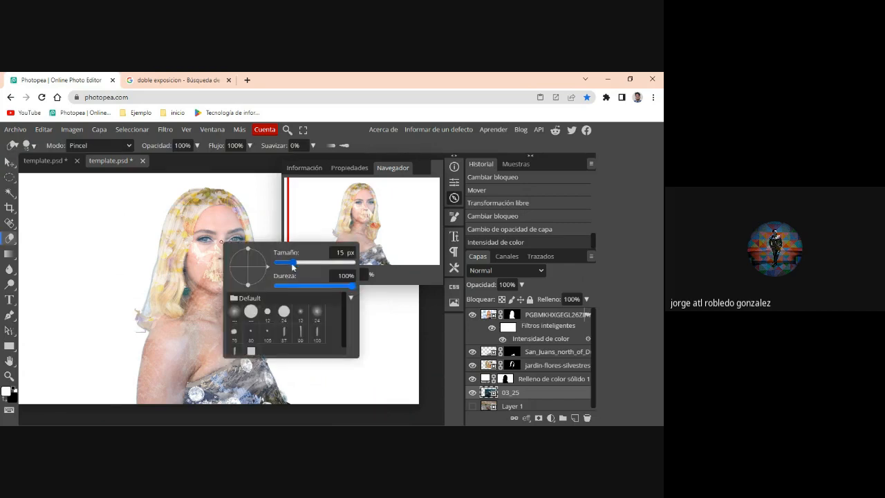
pyautogui.moveTo(295, 264); pyautogui.dragTo(310, 264)
pyautogui.click(210, 246)
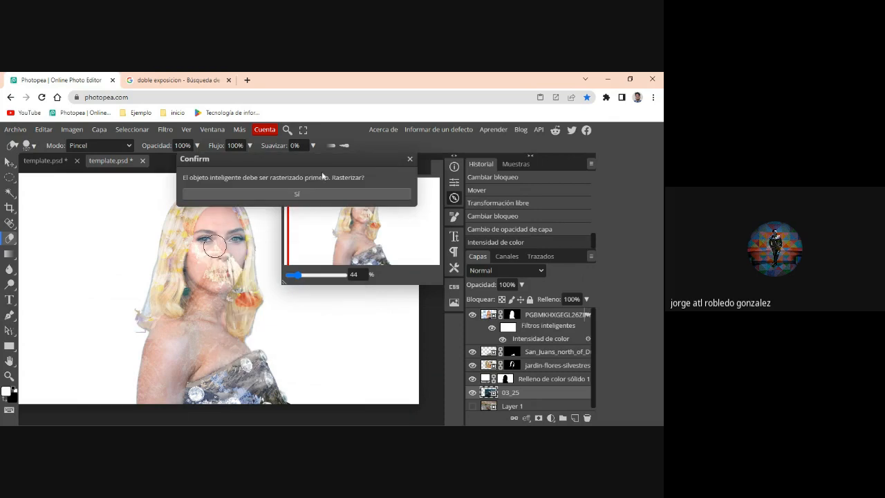
pyautogui.click(300, 194)
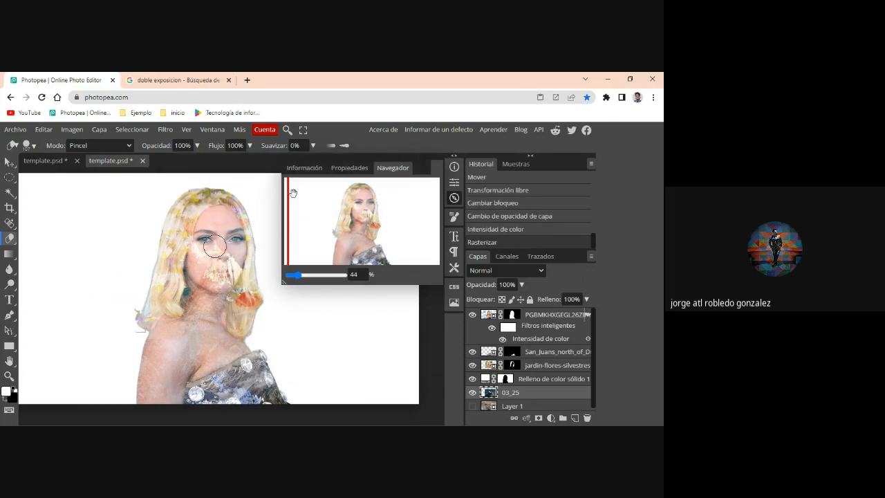
# - Try erasing the mountain from the woman's face, and undo the erasing
pyautogui.moveTo(205, 249)
pyautogui.mouseDown()
pyautogui.moveTo(232, 266)
pyautogui.moveTo(223, 277)
pyautogui.moveTo(207, 267)
pyautogui.moveTo(203, 236)
pyautogui.moveTo(233, 235)
pyautogui.moveTo(239, 246)
pyautogui.moveTo(228, 275)
pyautogui.moveTo(208, 275)
pyautogui.moveTo(197, 258)
pyautogui.moveTo(214, 218)
pyautogui.moveTo(228, 219)
pyautogui.moveTo(232, 275)
pyautogui.moveTo(215, 286)
pyautogui.moveTo(202, 277)
pyautogui.mouseUp()
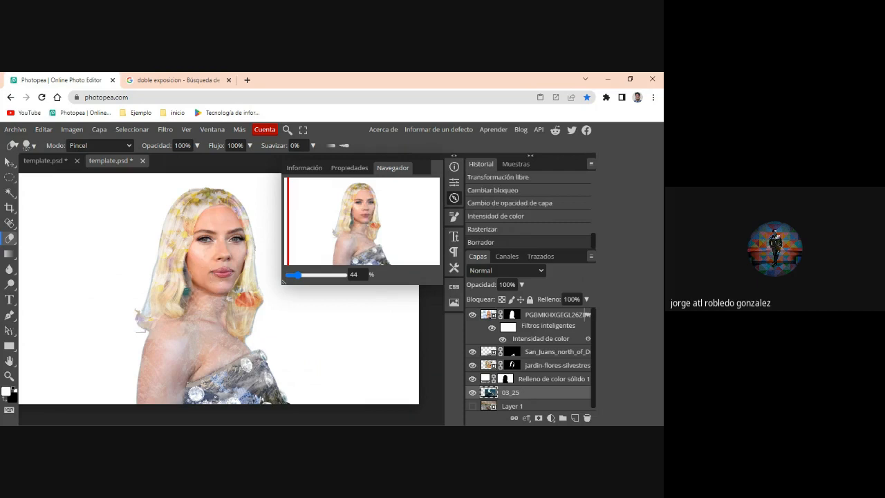
pyautogui.hotkey('ctrl', 'z')
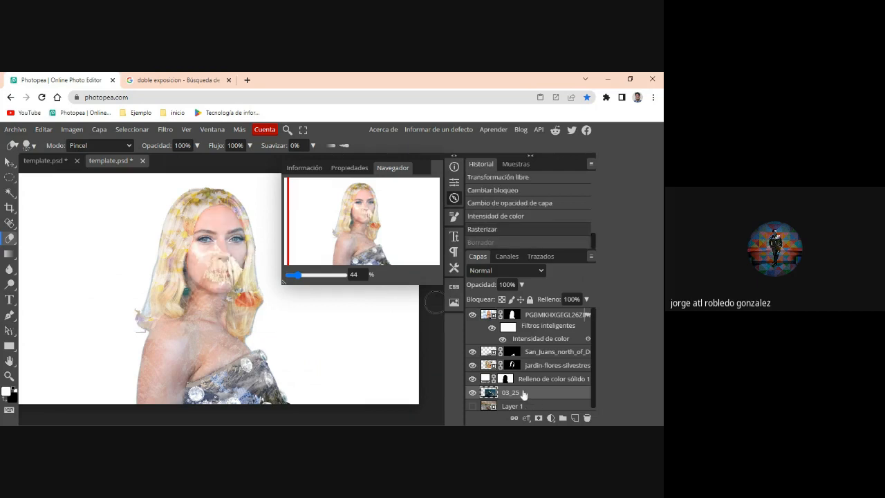
# - Lock the portrait layer, then move the 03_25 mountain image down so its peaks fall across the woman's chest and shoulders
pyautogui.press('v')
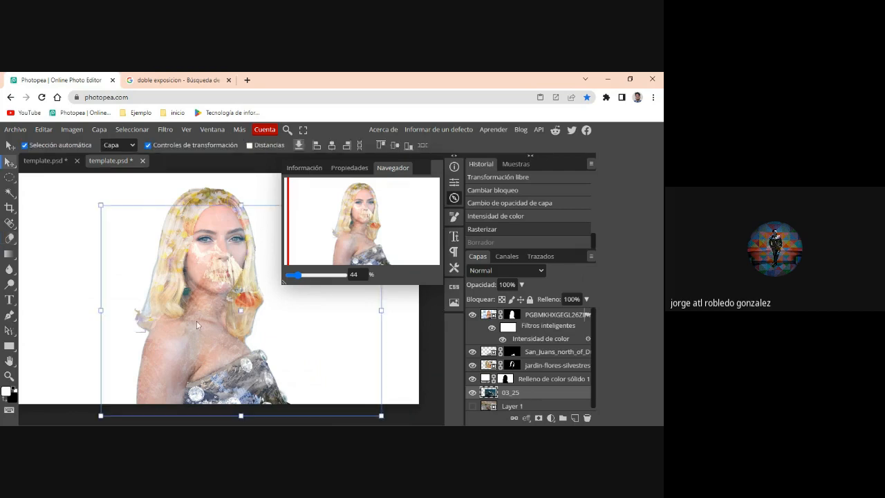
pyautogui.moveTo(196, 320)
pyautogui.mouseDown()
pyautogui.moveTo(183, 355)
pyautogui.moveTo(196, 313)
pyautogui.moveTo(195, 321)
pyautogui.mouseUp()
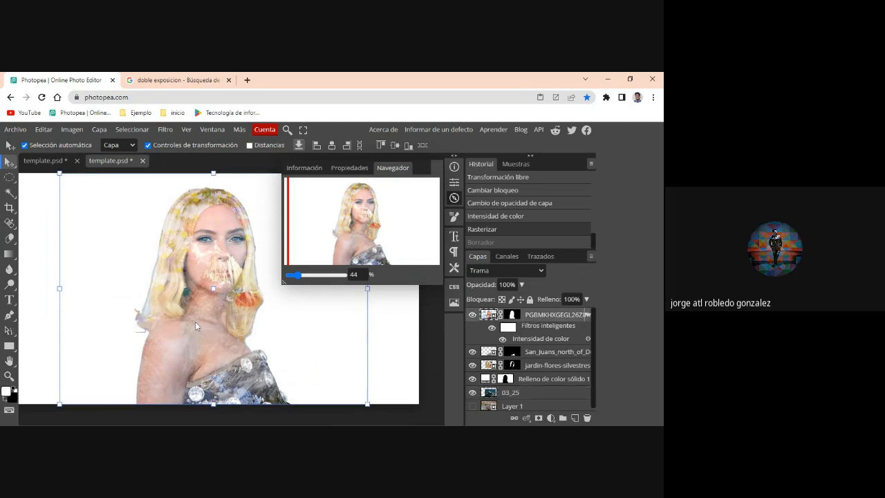
pyautogui.click(531, 300)
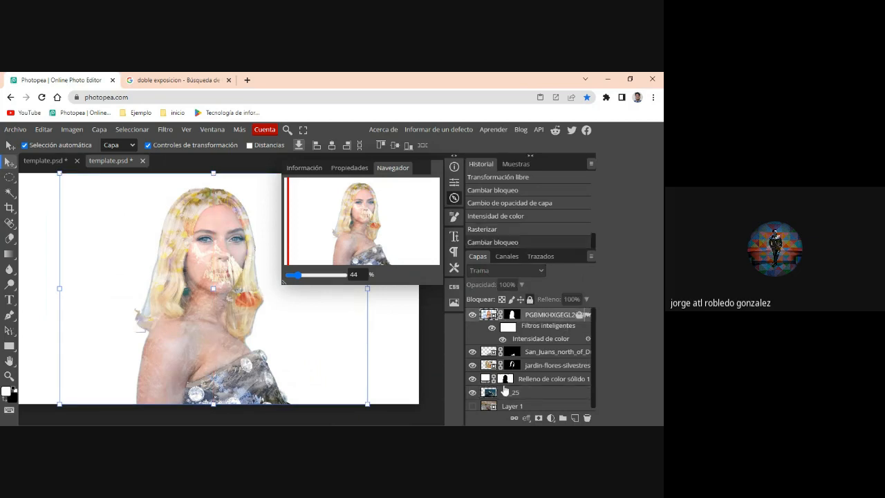
pyautogui.click(492, 396)
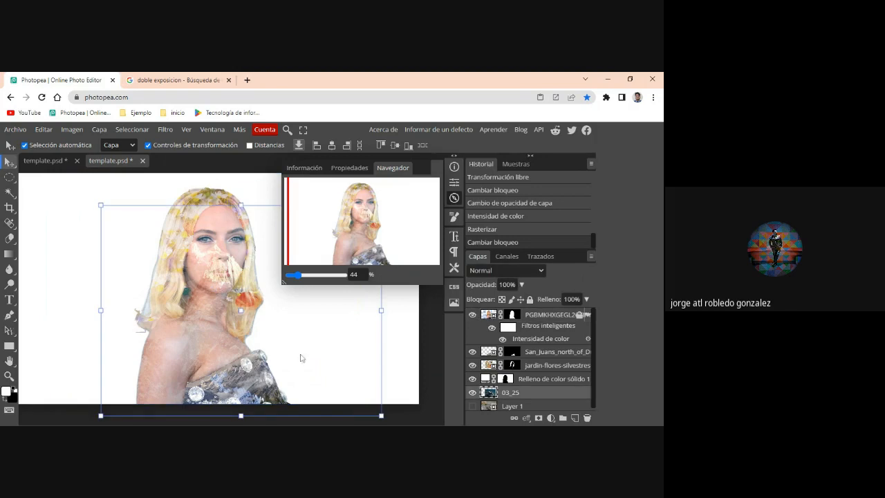
pyautogui.moveTo(301, 356)
pyautogui.mouseDown()
pyautogui.moveTo(286, 353)
pyautogui.moveTo(296, 345)
pyautogui.moveTo(306, 360)
pyautogui.moveTo(297, 359)
pyautogui.mouseUp()
pyautogui.click(234, 366)
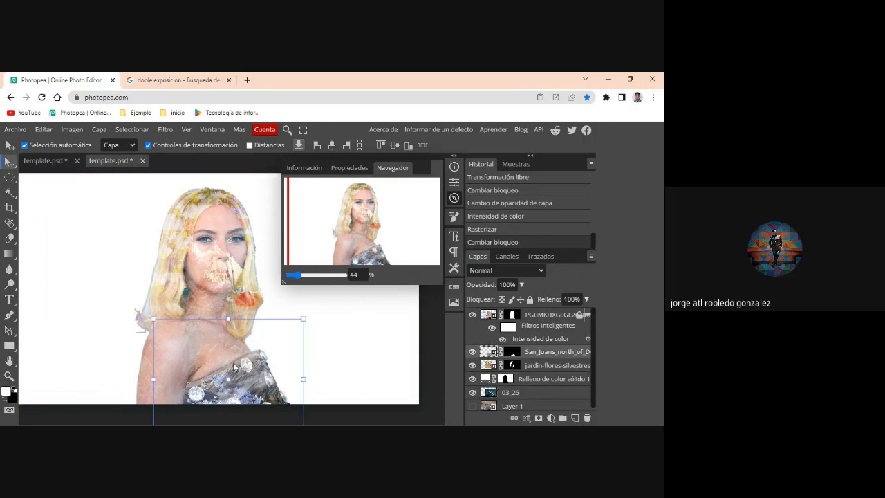
pyautogui.click(187, 351)
pyautogui.moveTo(187, 351); pyautogui.dragTo(191, 422)
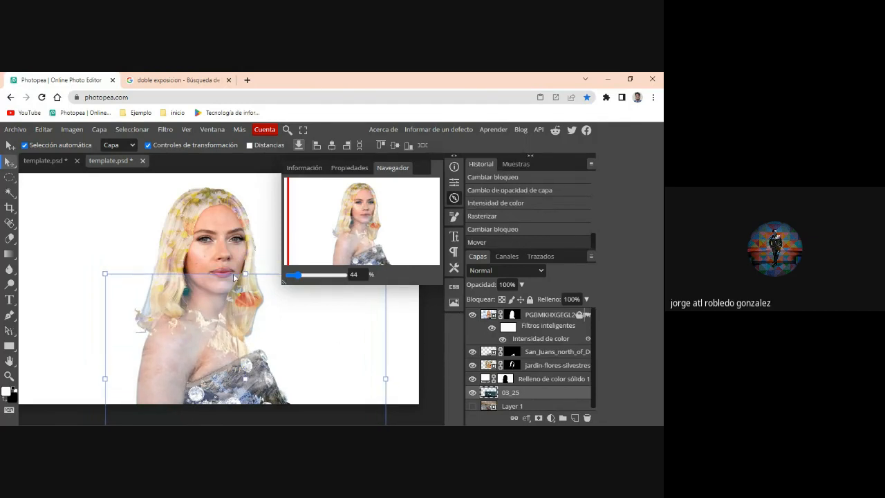
# - Unlock the portrait layer and set its blend mode to Multiplicar
pyautogui.click(512, 316)
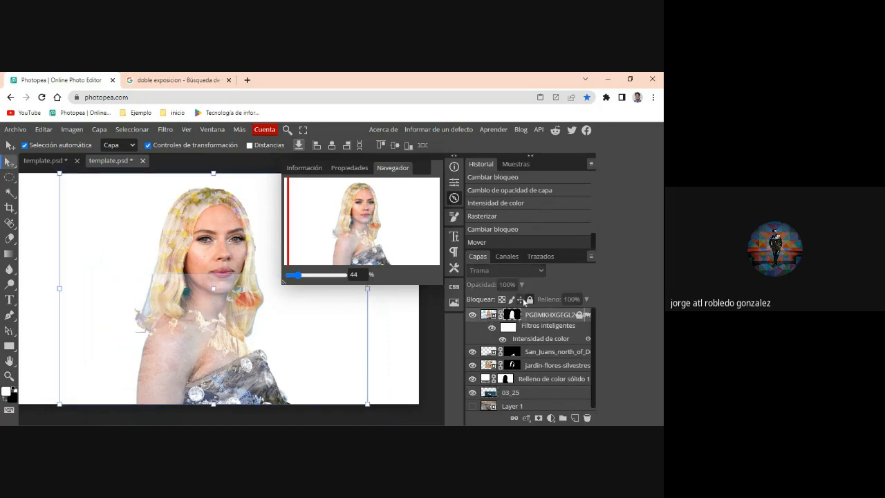
pyautogui.click(530, 300)
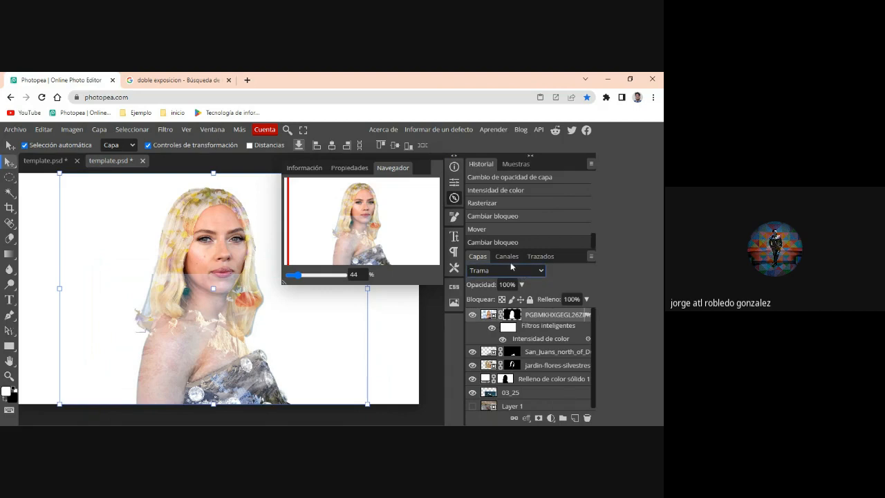
pyautogui.click(490, 316)
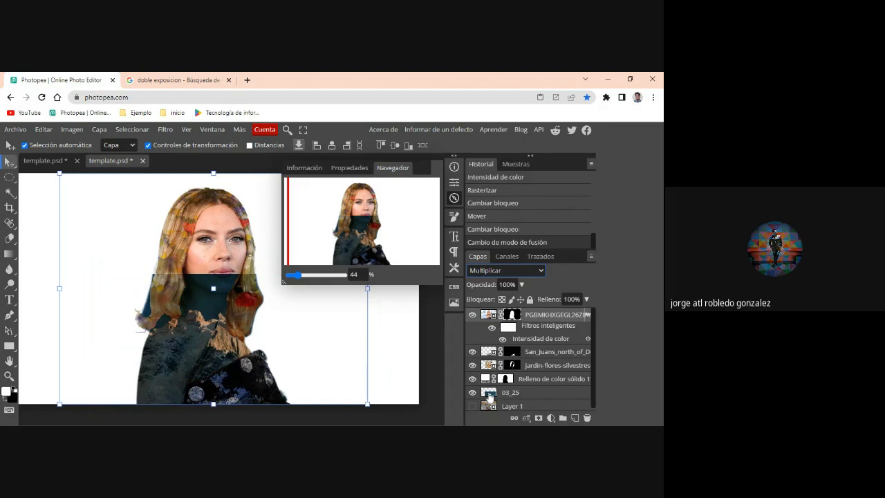
# - Hide the portrait and the Relleno de color sólido 1 layer, and select the 03_25 mountain layer
pyautogui.click(473, 315)
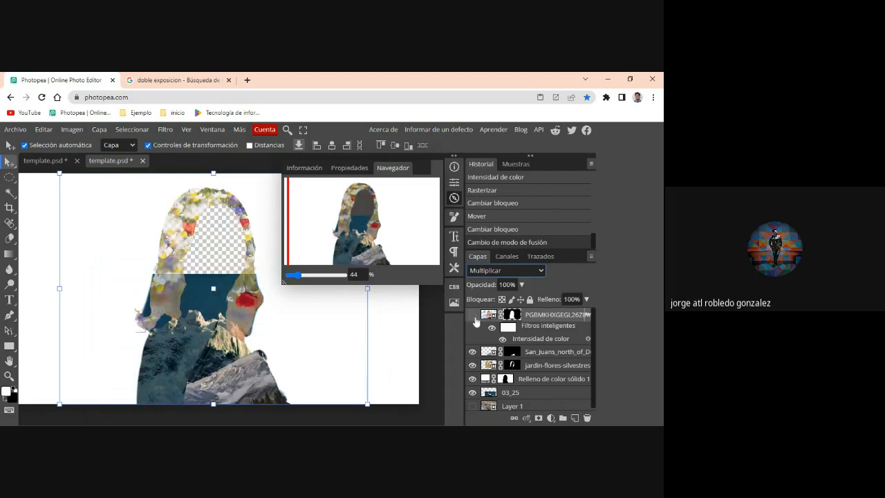
pyautogui.click(473, 378)
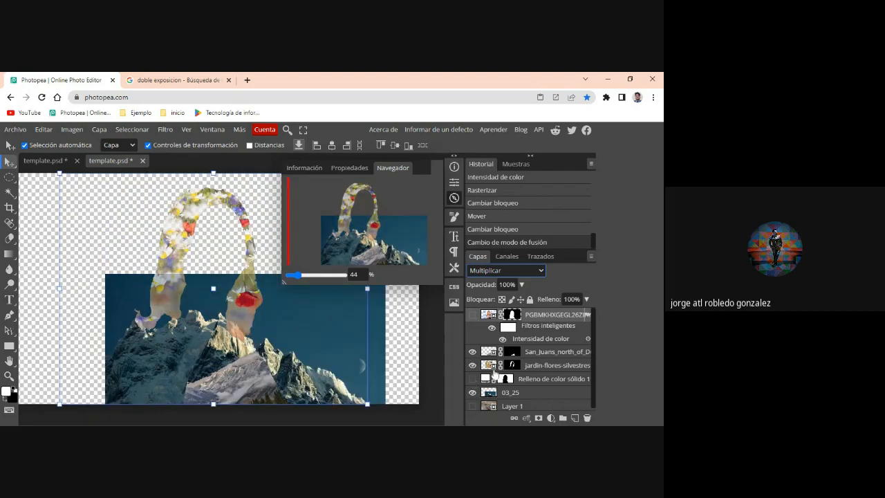
pyautogui.click(511, 393)
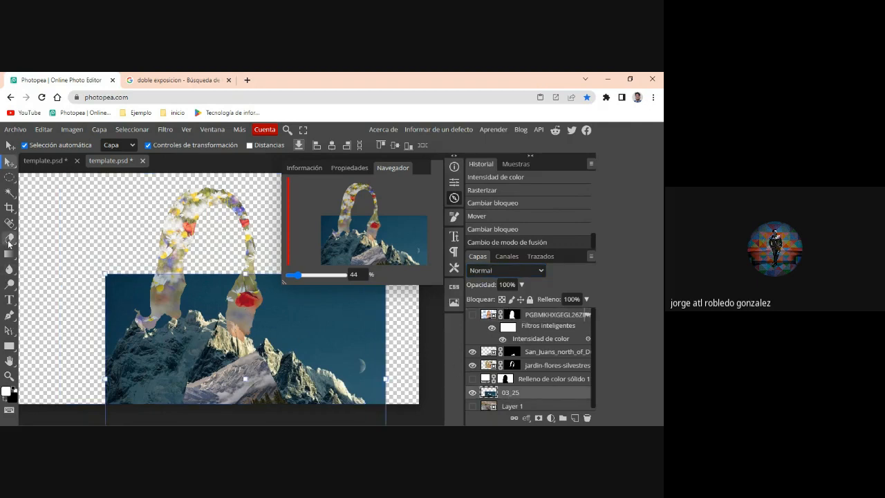
# - Erase part of the sky above the mountain's right-hand ridge, softening the eraser to 107 px with 0% hardness
pyautogui.click(10, 240)
pyautogui.moveTo(113, 286)
pyautogui.mouseDown()
pyautogui.moveTo(221, 280)
pyautogui.moveTo(349, 323)
pyautogui.moveTo(302, 289)
pyautogui.moveTo(331, 308)
pyautogui.mouseUp()
pyautogui.rightClick(304, 308)
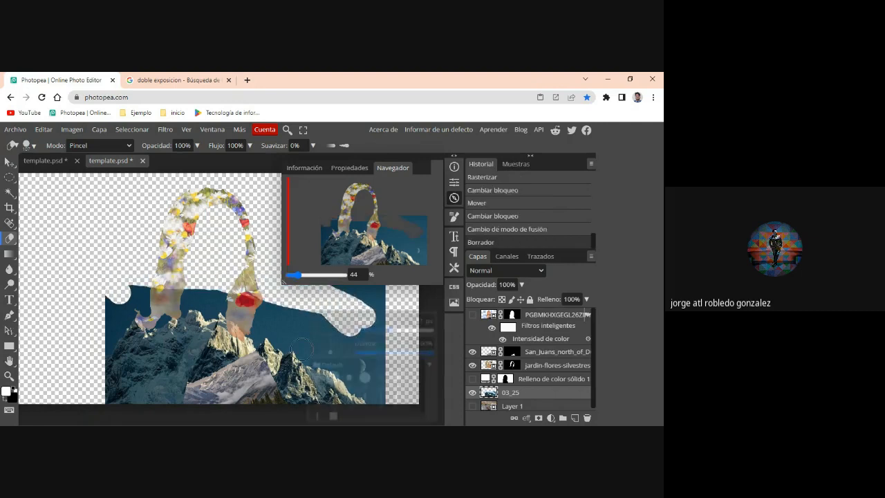
pyautogui.moveTo(433, 353); pyautogui.dragTo(334, 355)
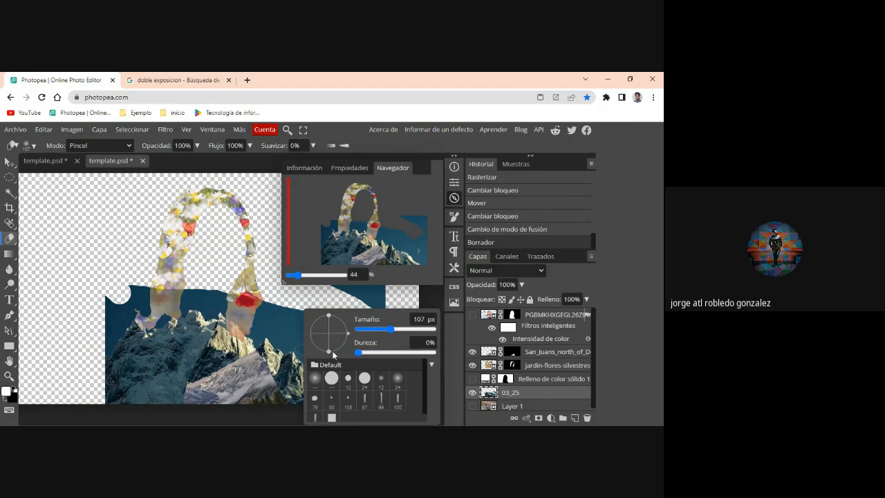
pyautogui.click(293, 319)
pyautogui.moveTo(282, 307)
pyautogui.mouseDown()
pyautogui.moveTo(381, 335)
pyautogui.moveTo(349, 290)
pyautogui.moveTo(373, 346)
pyautogui.moveTo(391, 347)
pyautogui.moveTo(351, 291)
pyautogui.moveTo(383, 328)
pyautogui.moveTo(339, 350)
pyautogui.mouseUp()
# - Erase the remaining sky around the peaks with a 313 px eraser, and show the portrait and solid color fill layers again
pyautogui.rightClick(347, 350)
pyautogui.moveTo(431, 329); pyautogui.dragTo(450, 327)
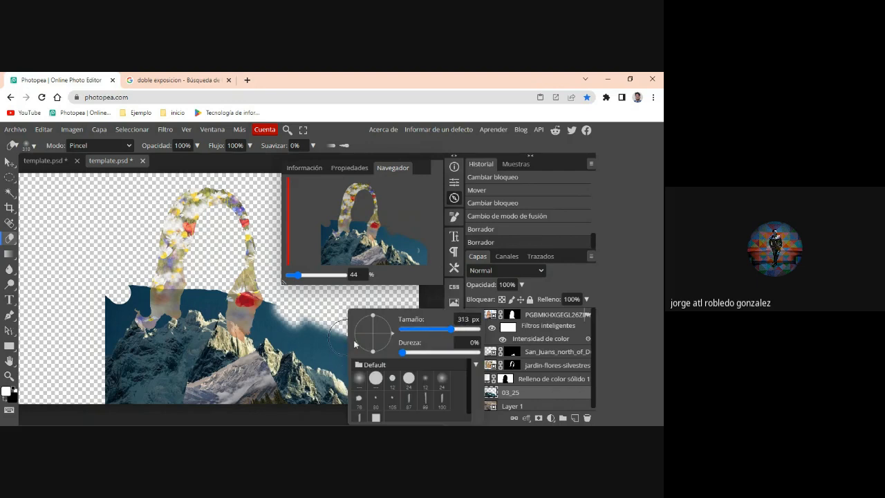
pyautogui.moveTo(337, 329)
pyautogui.mouseDown()
pyautogui.moveTo(297, 322)
pyautogui.moveTo(344, 325)
pyautogui.moveTo(376, 361)
pyautogui.moveTo(380, 381)
pyautogui.moveTo(283, 313)
pyautogui.moveTo(190, 292)
pyautogui.moveTo(124, 301)
pyautogui.moveTo(97, 335)
pyautogui.moveTo(103, 345)
pyautogui.moveTo(107, 330)
pyautogui.moveTo(95, 354)
pyautogui.mouseUp()
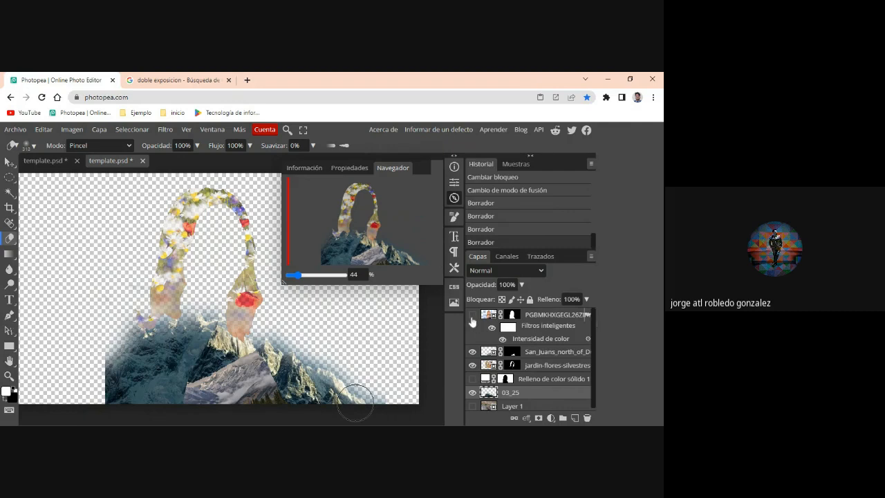
pyautogui.click(472, 315)
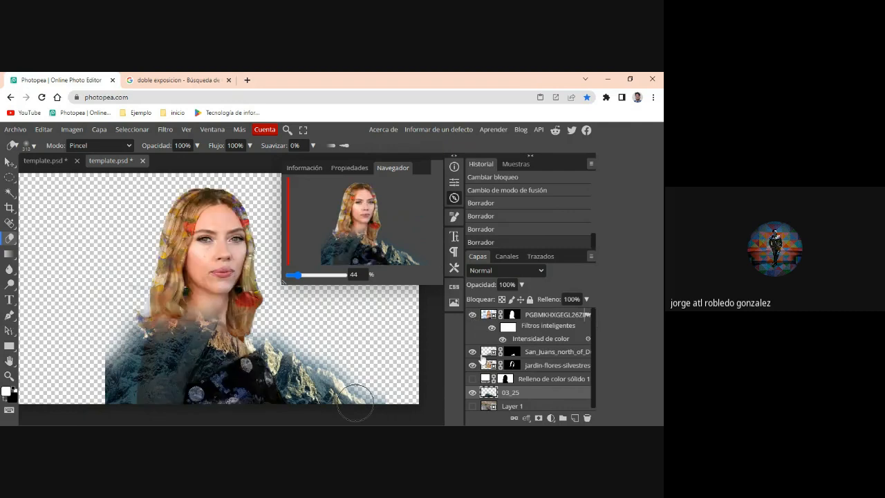
pyautogui.click(473, 379)
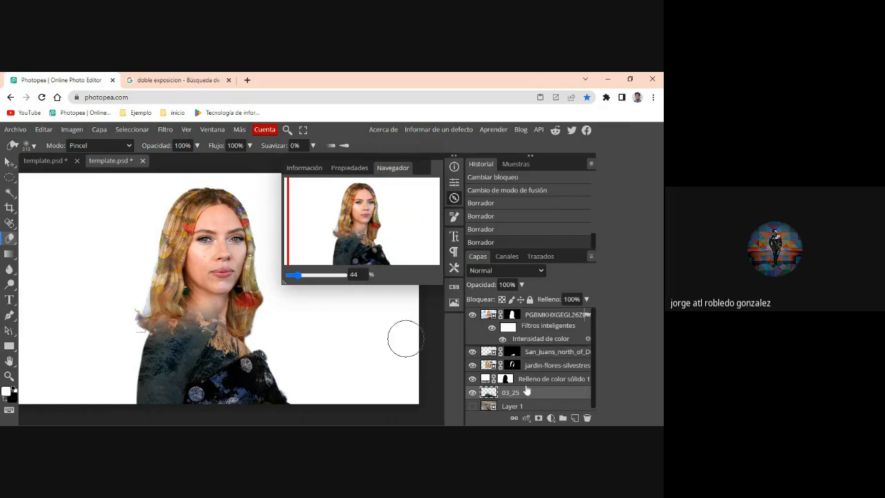
# - Reorder the layers so the solid color fill is topmost, with 03_25 directly beneath it and above the portrait
pyautogui.moveTo(526, 391); pyautogui.dragTo(529, 350)
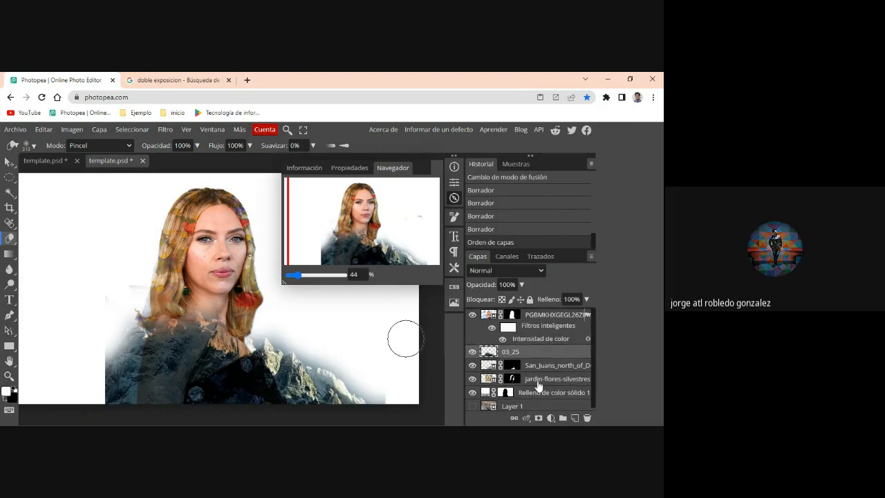
pyautogui.moveTo(530, 392); pyautogui.dragTo(534, 313)
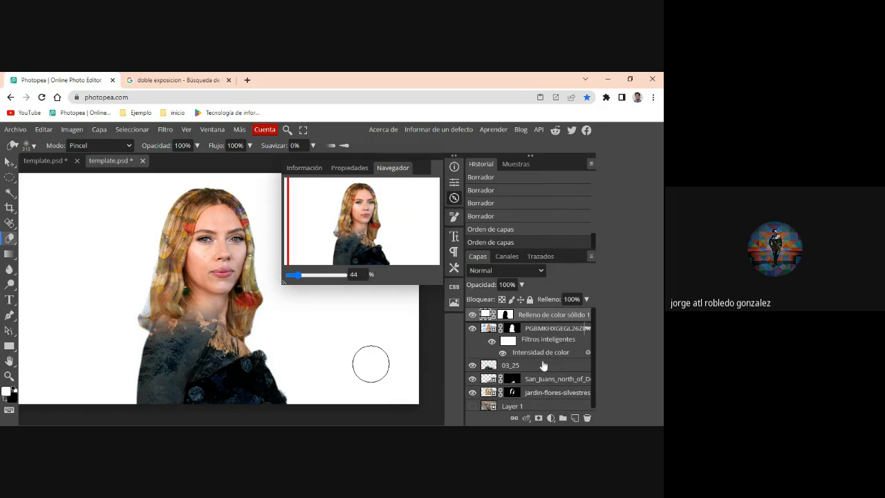
pyautogui.moveTo(543, 365); pyautogui.dragTo(539, 333)
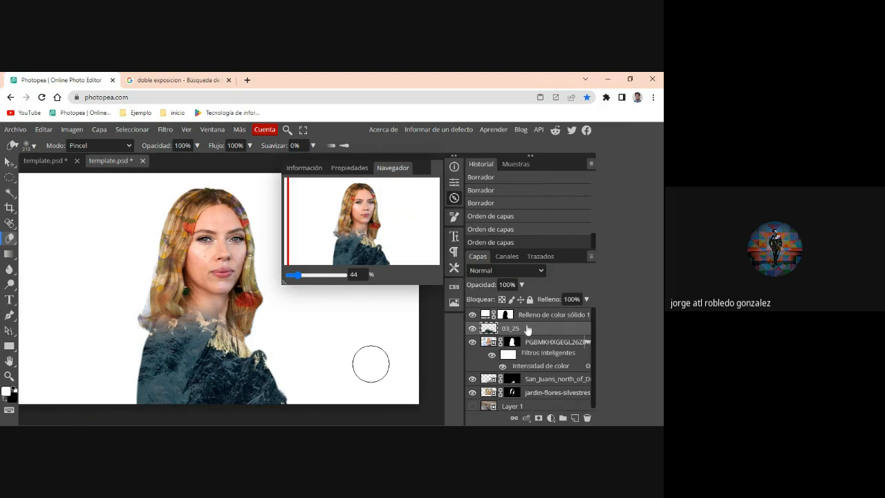
# - Set the 03_25 layer's blend mode to Trama
pyautogui.click(505, 270)
pyautogui.click(487, 177)
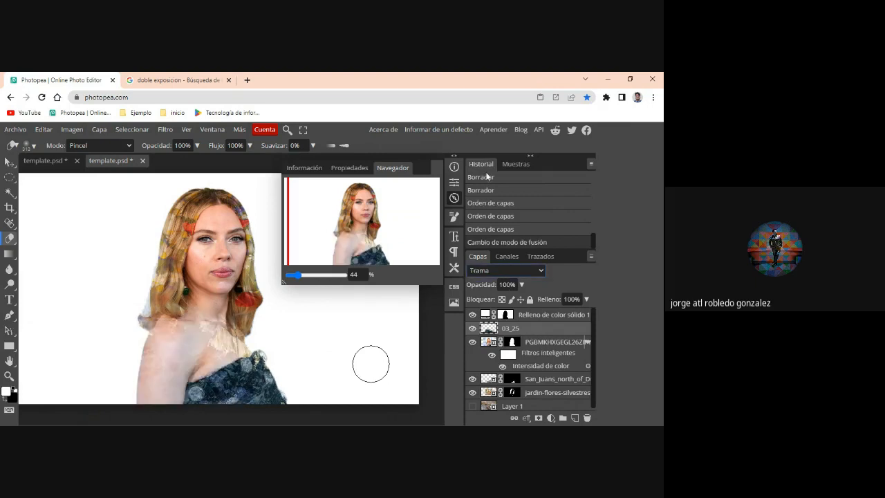
pyautogui.rightClick(537, 392)
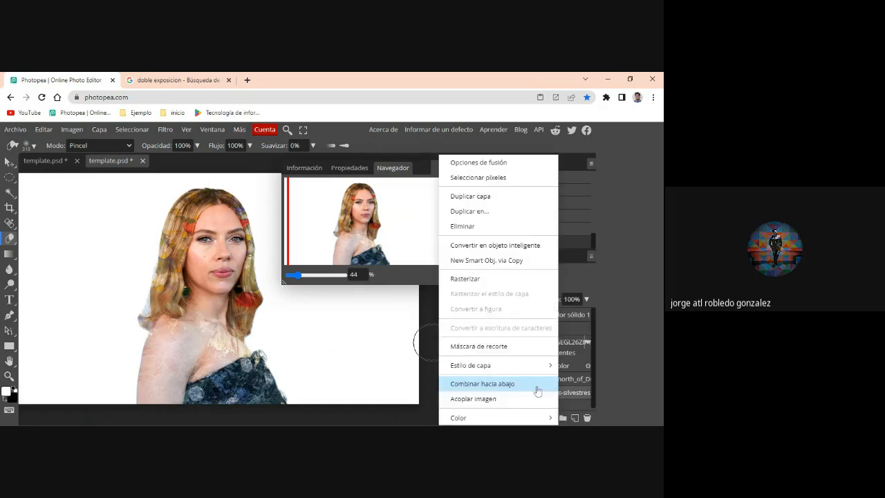
pyautogui.rightClick(570, 328)
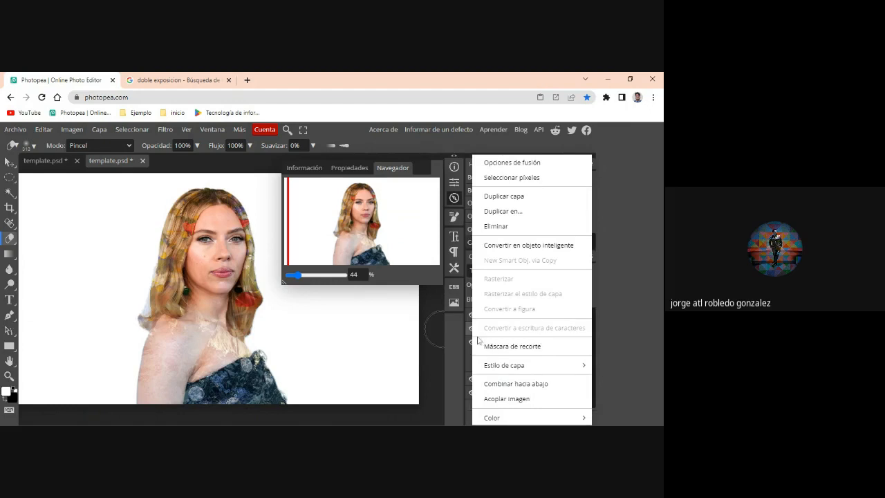
pyautogui.click(640, 320)
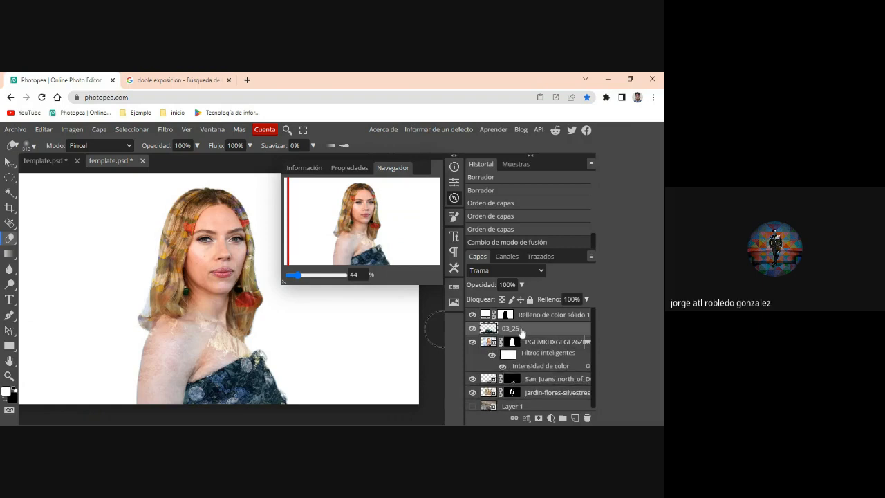
# - Try placing the solid color fill layer between the San_Juans and jardin-flores-silvestres layers, and return it to the top of the stack
pyautogui.moveTo(521, 331); pyautogui.dragTo(521, 390)
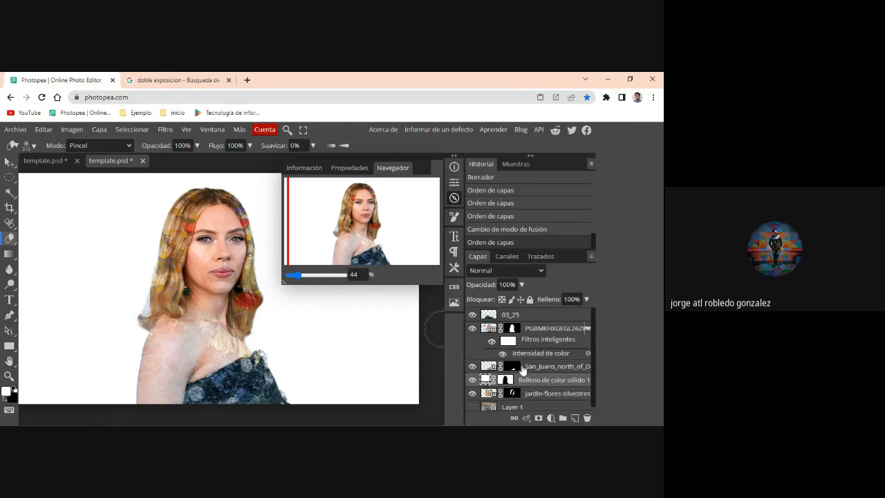
pyautogui.moveTo(522, 370); pyautogui.dragTo(521, 316)
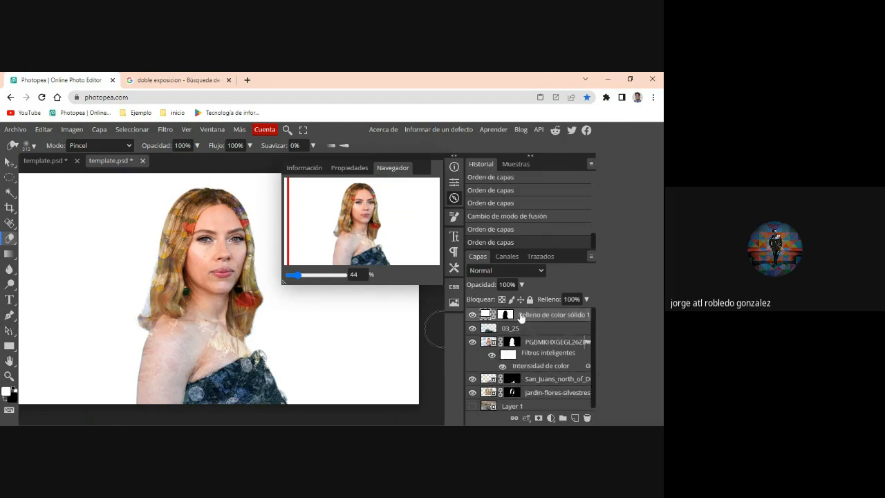
pyautogui.rightClick(512, 344)
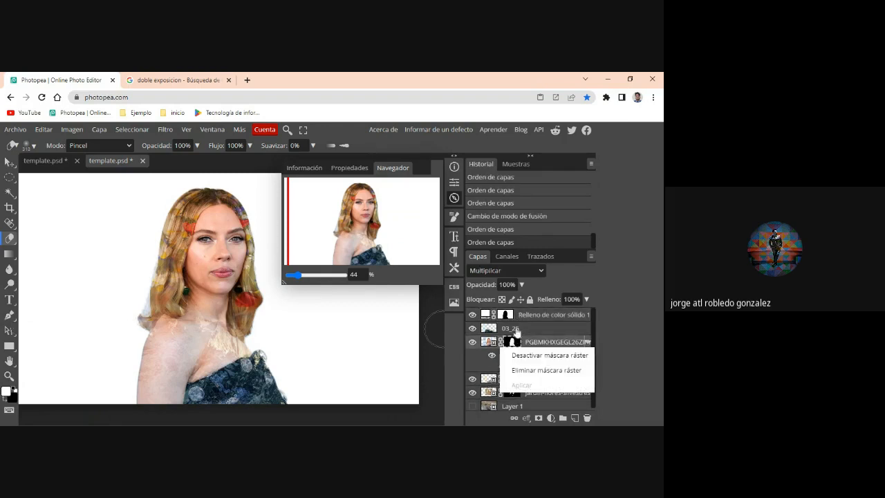
# - Move the 03_25 mountain layer below the portrait layer
pyautogui.click(516, 331)
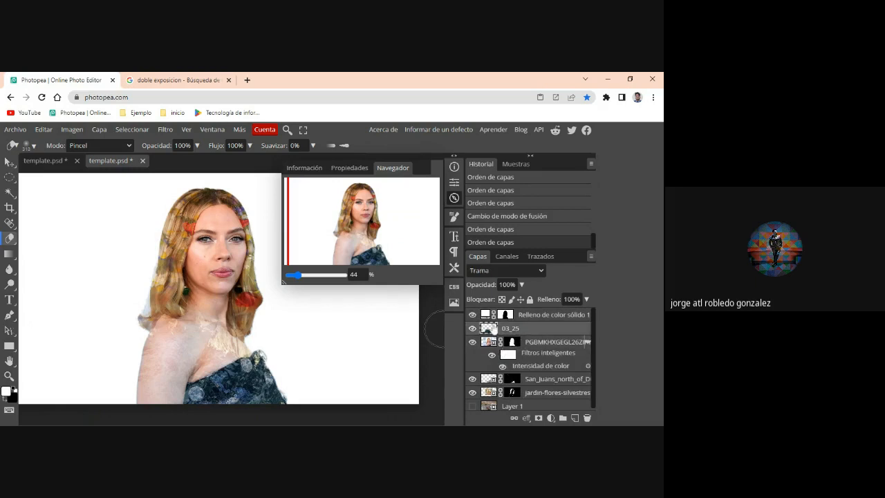
pyautogui.moveTo(491, 331); pyautogui.dragTo(492, 376)
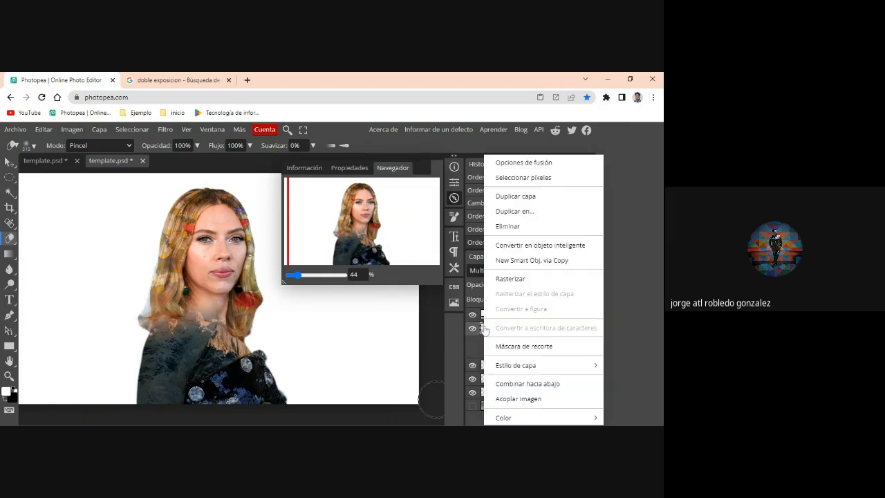
pyautogui.click(484, 329)
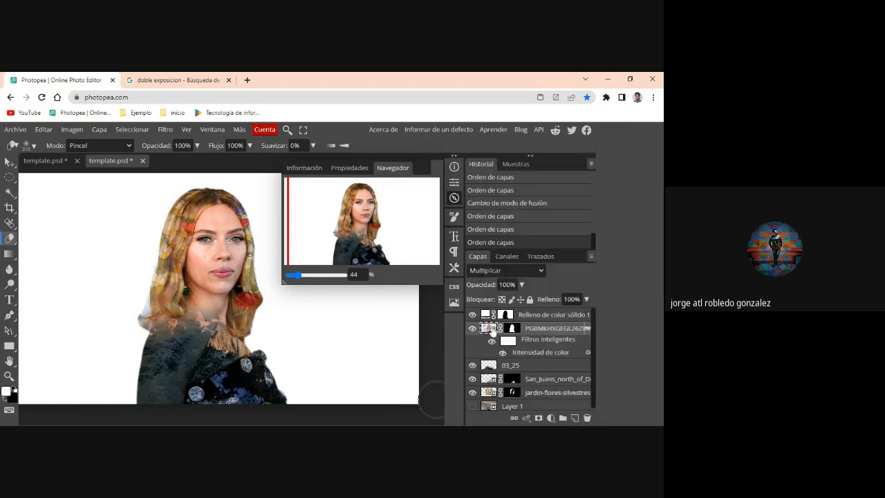
# - Try the Trama blend mode on the portrait layer, and set it to Aclarar
pyautogui.click(535, 269)
pyautogui.click(490, 378)
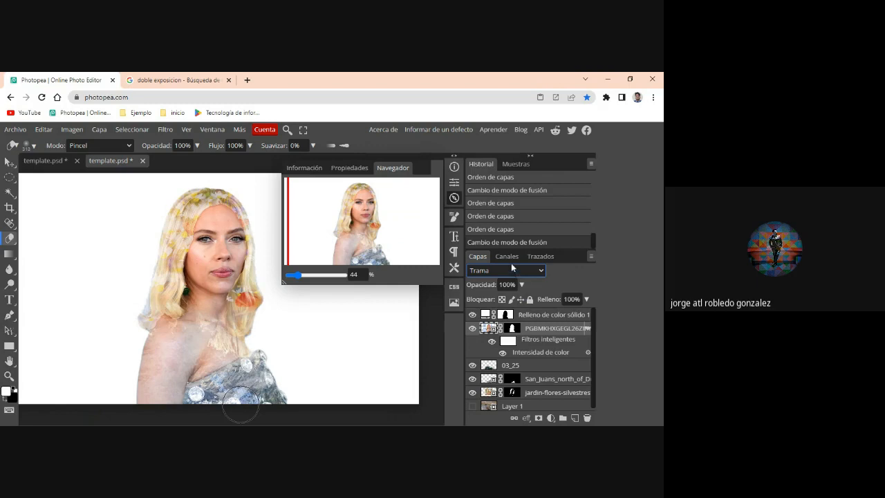
pyautogui.press('Up')
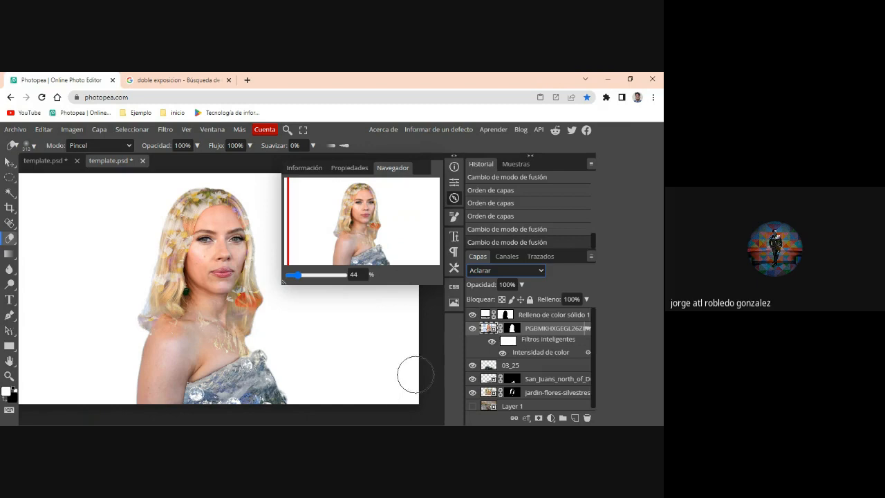
# - Switch to the Google image search, look up "emma stone posando" and limit the results to the Grandes size
pyautogui.hotkey('alt', 'Tab')
pyautogui.click(164, 80)
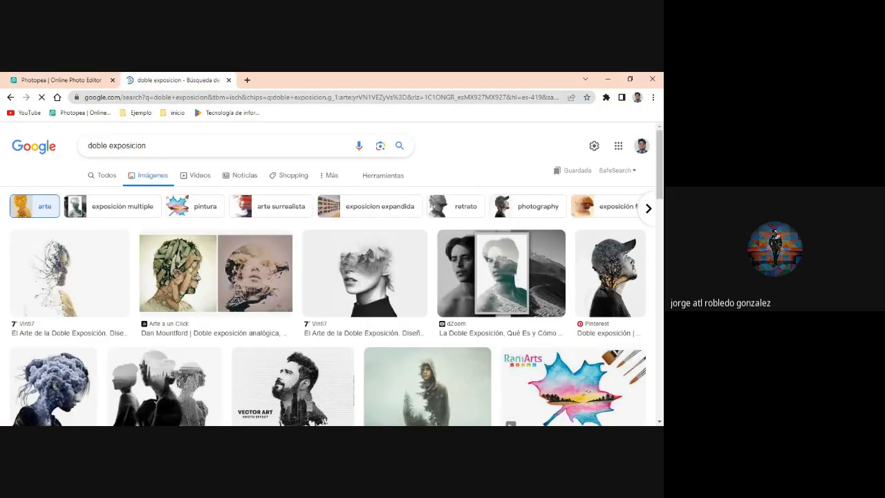
pyautogui.click(174, 147)
pyautogui.moveTo(146, 147); pyautogui.dragTo(88, 149)
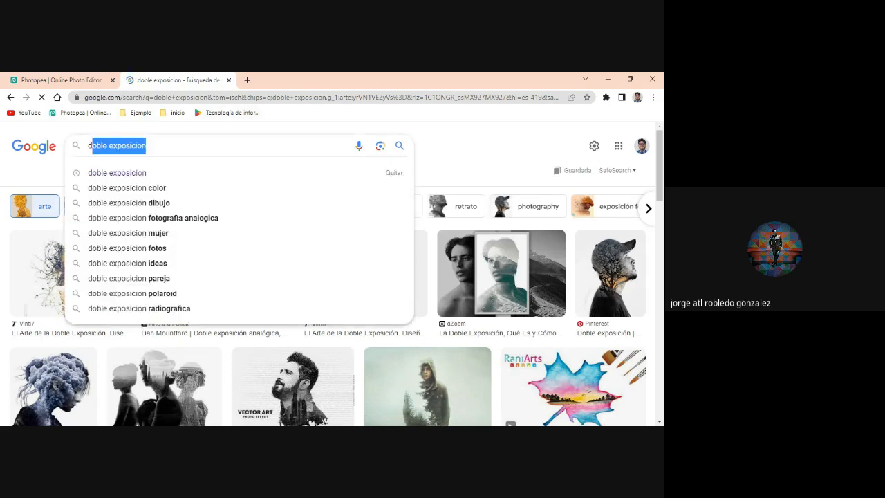
pyautogui.write('e')
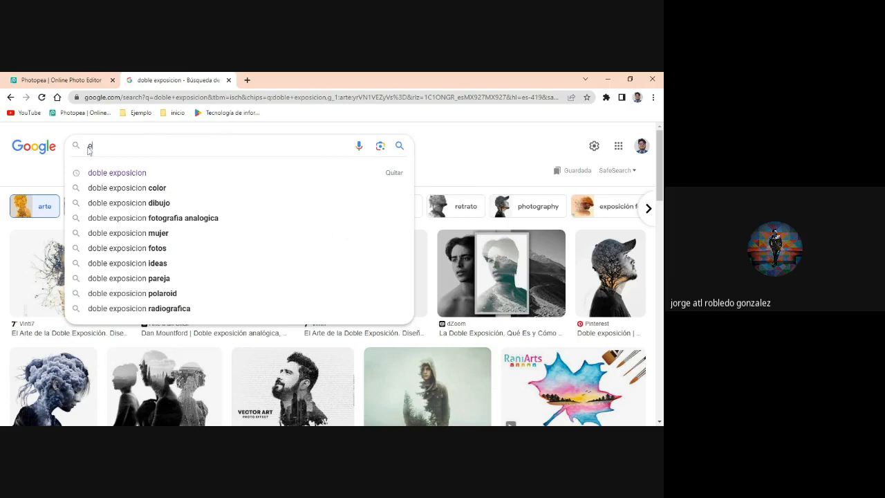
pyautogui.write('mma s')
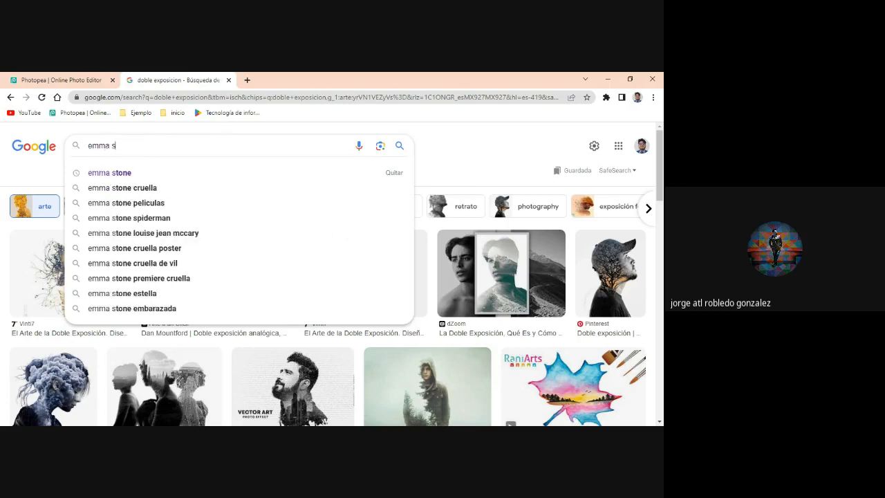
pyautogui.press('Down')
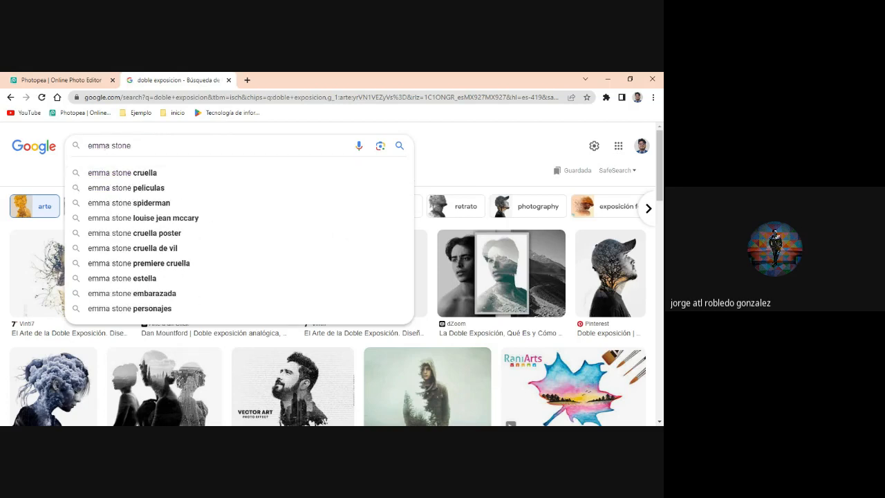
pyautogui.write('po')
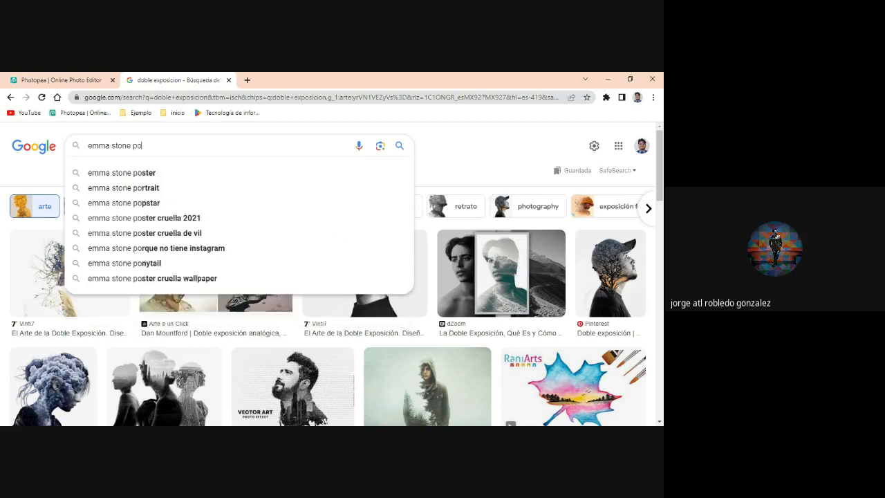
pyautogui.write('sand')
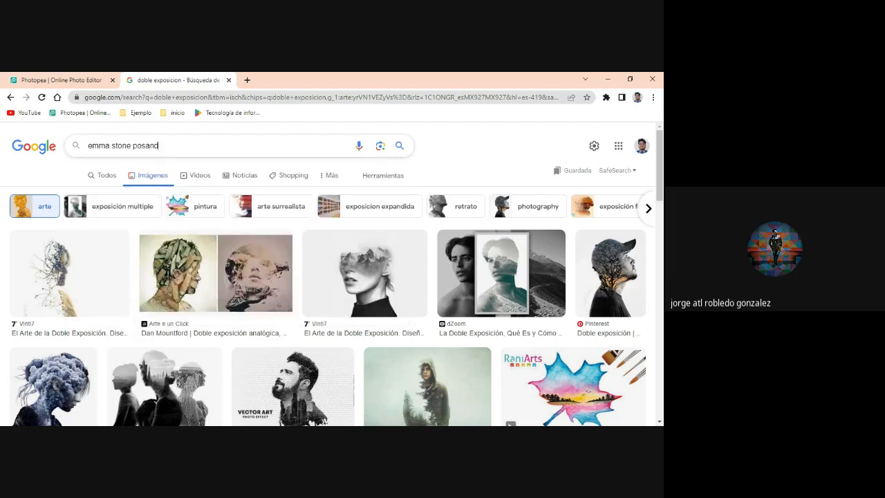
pyautogui.write('o')
pyautogui.click(399, 148)
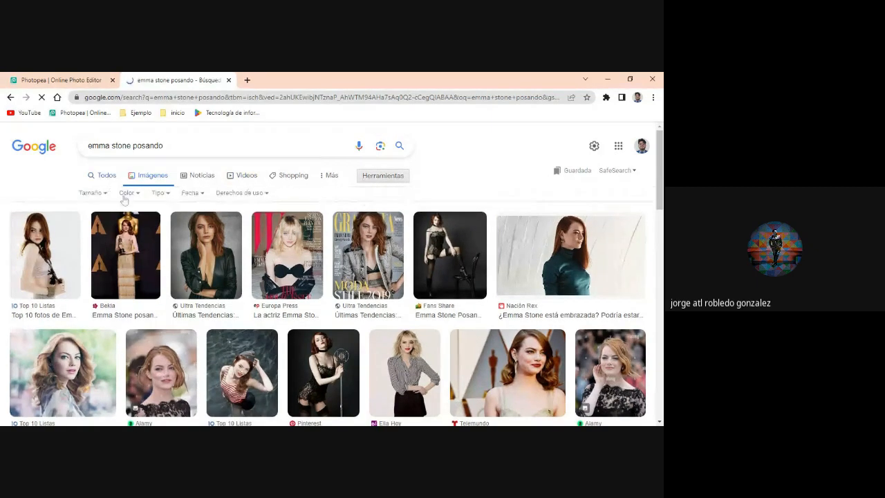
pyautogui.click(92, 193)
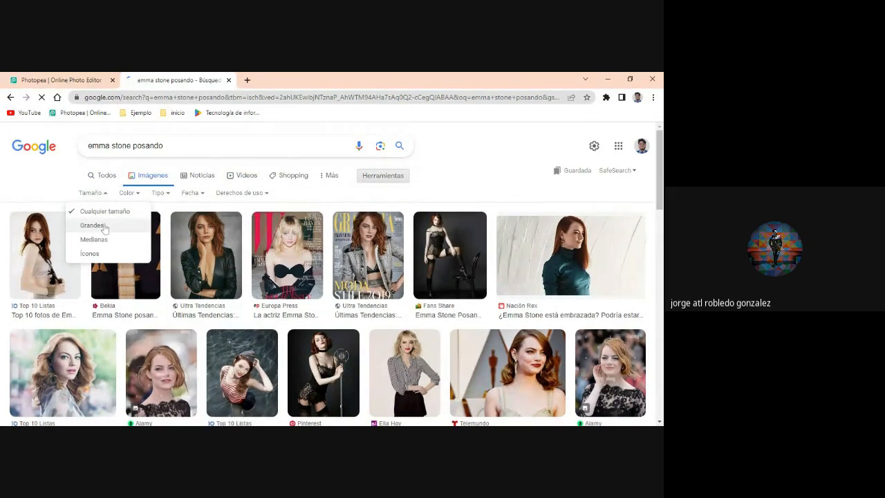
pyautogui.click(104, 226)
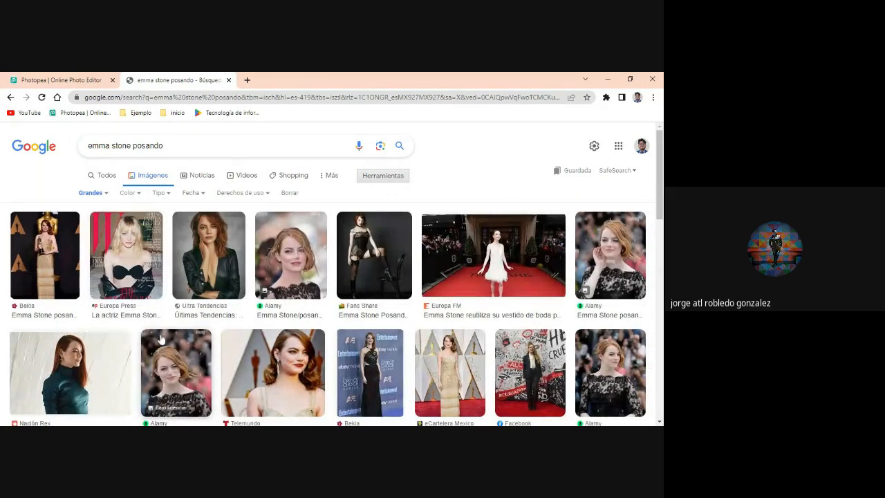
# - Open the full-size Nación Rex photo of Emma Stone in the teal turtleneck in its own tab and close the 300×168 thumbnail tab
pyautogui.scroll(-3, 242, 325)
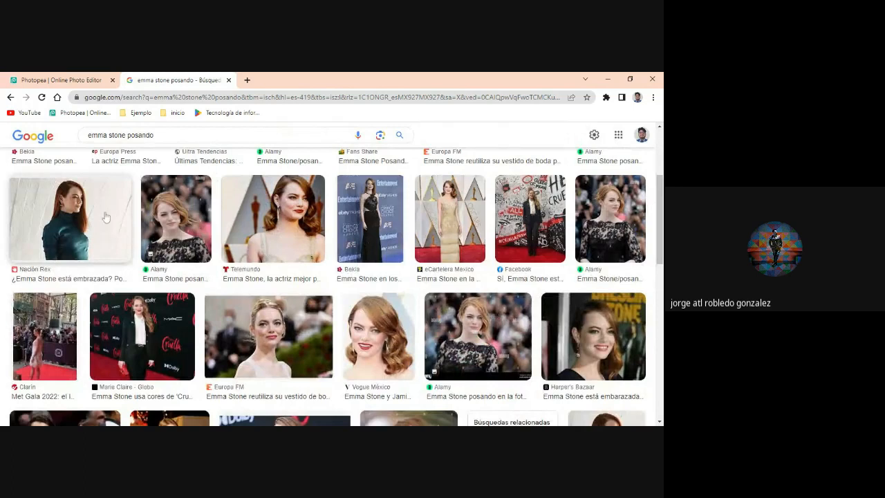
pyautogui.click(101, 241)
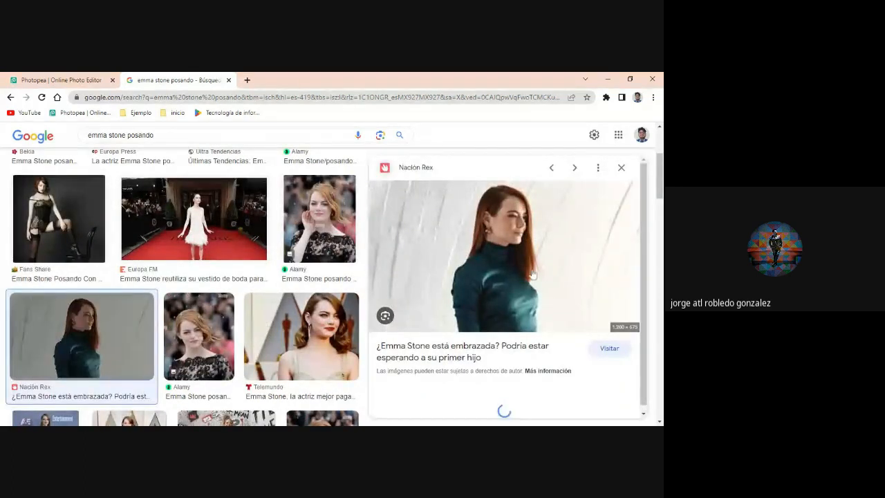
pyautogui.rightClick(532, 274)
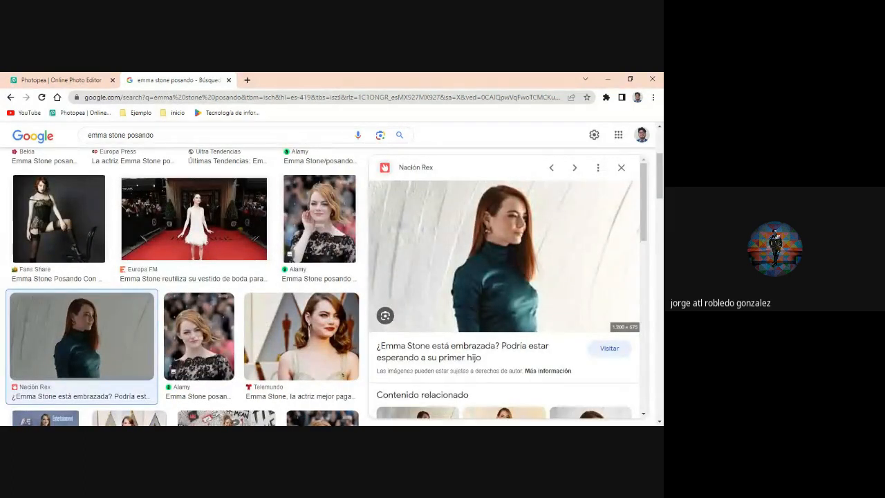
pyautogui.click(568, 347)
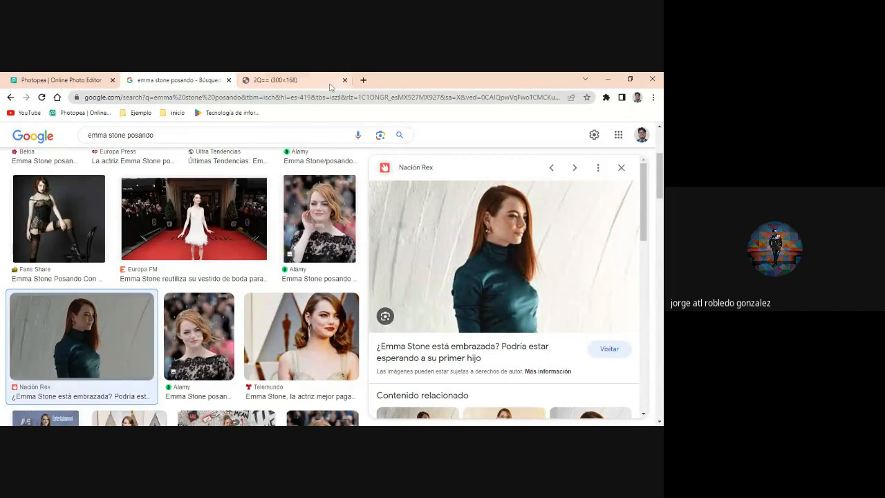
pyautogui.rightClick(526, 271)
pyautogui.click(461, 334)
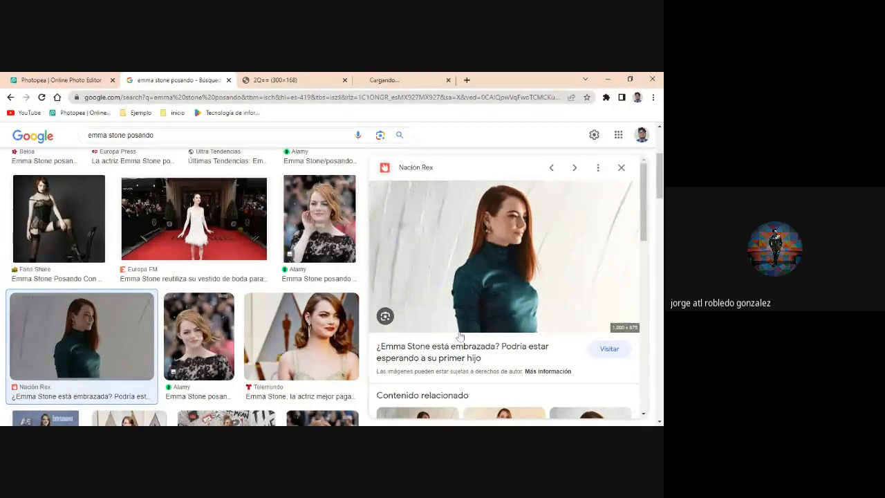
pyautogui.click(344, 80)
pyautogui.click(294, 80)
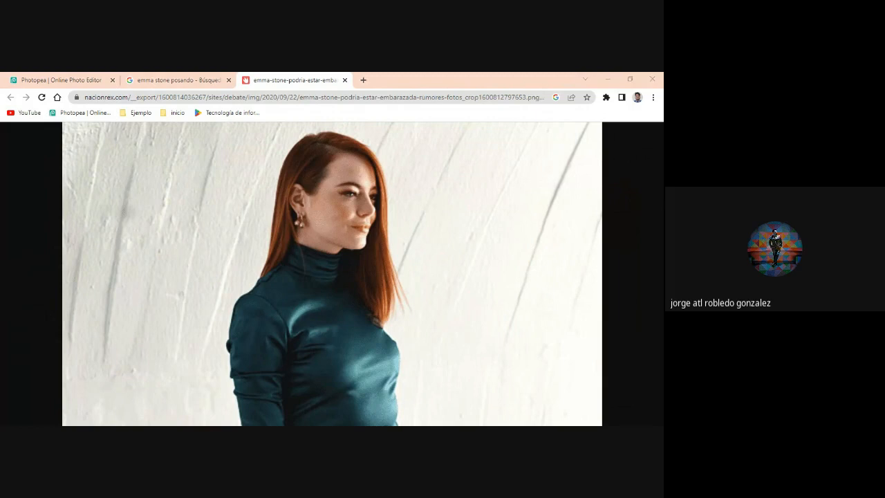
# - Download the opened Emma Stone photo under its suggested file name and switch back to Photopea
pyautogui.press('Return')
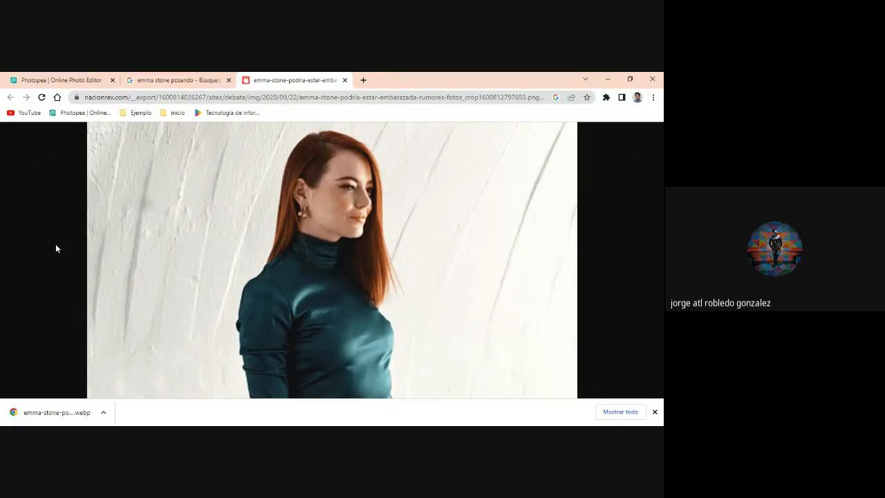
pyautogui.click(82, 81)
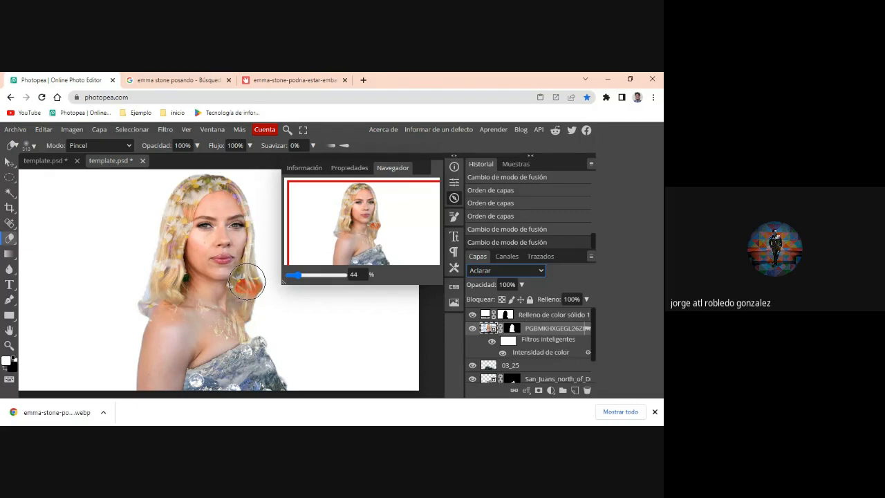
pyautogui.hotkey('alt', 'Tab')
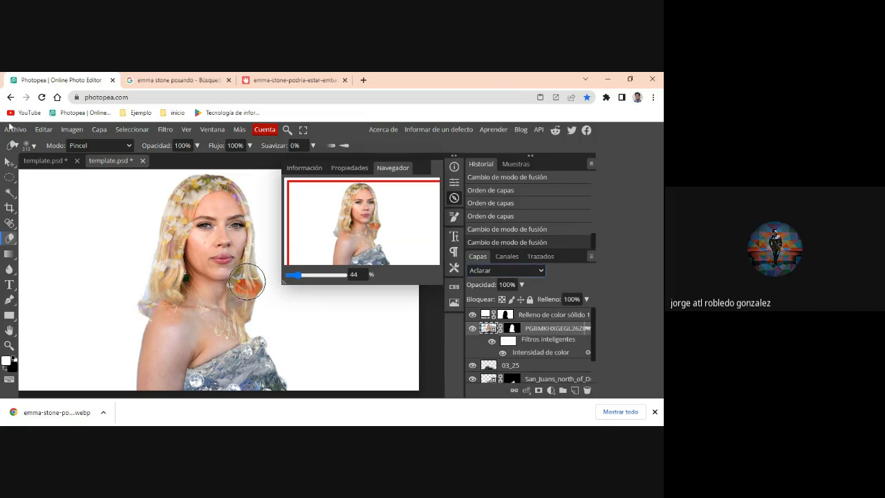
# - Create a 1920 × 1080 px project with a Negro background, turning off the photo templates
pyautogui.click(12, 130)
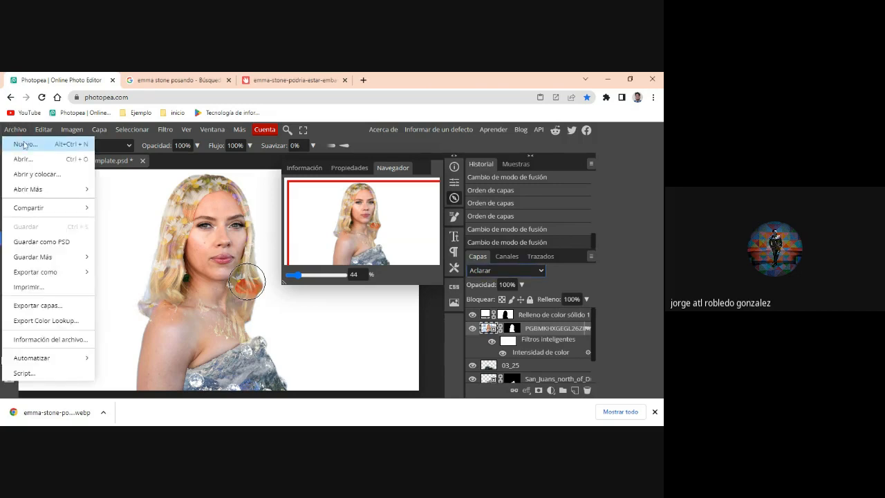
pyautogui.click(24, 144)
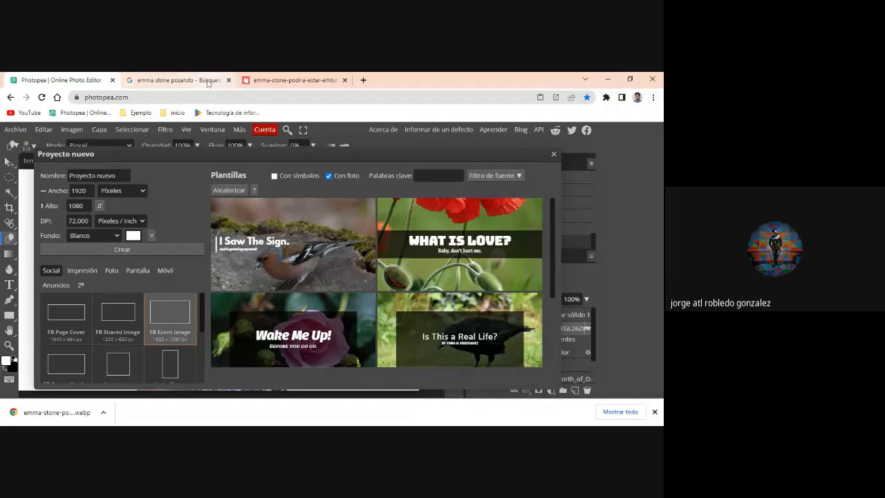
pyautogui.click(329, 176)
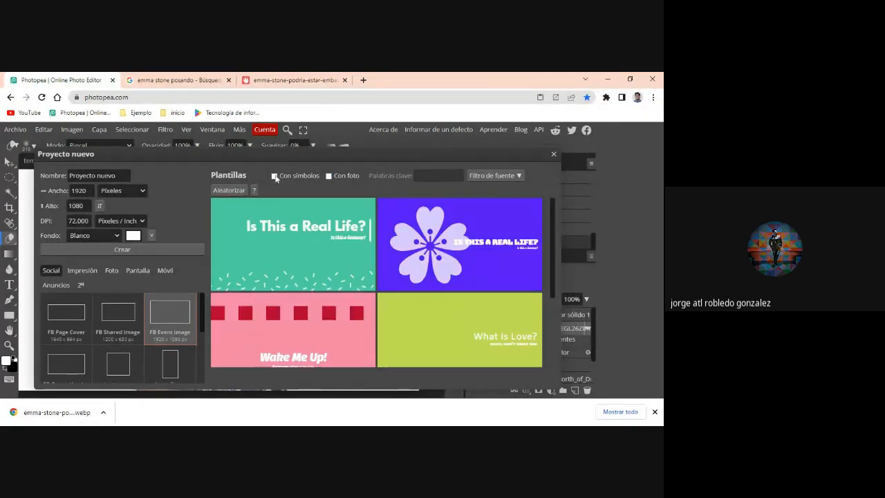
pyautogui.click(110, 234)
pyautogui.click(104, 253)
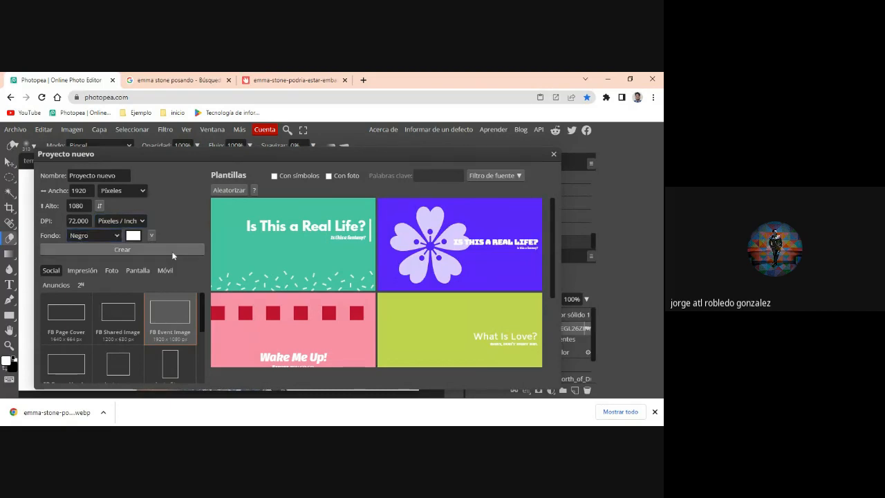
pyautogui.click(172, 250)
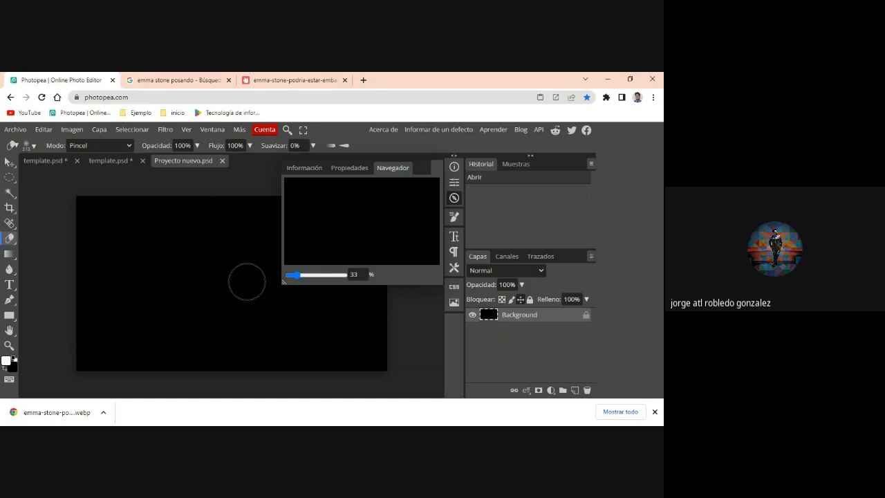
# - Place the downloaded Emma Stone turtleneck photo and isolate her with Select Subject and a raster mask
pyautogui.click(25, 133)
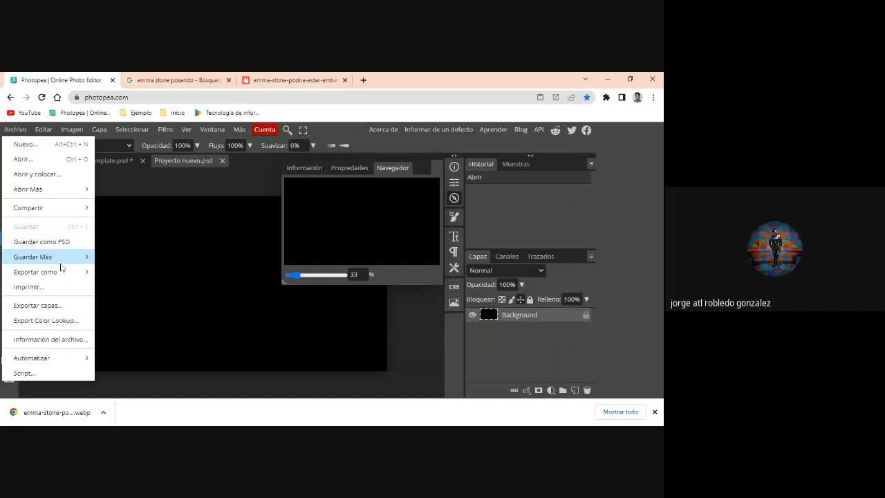
pyautogui.click(47, 176)
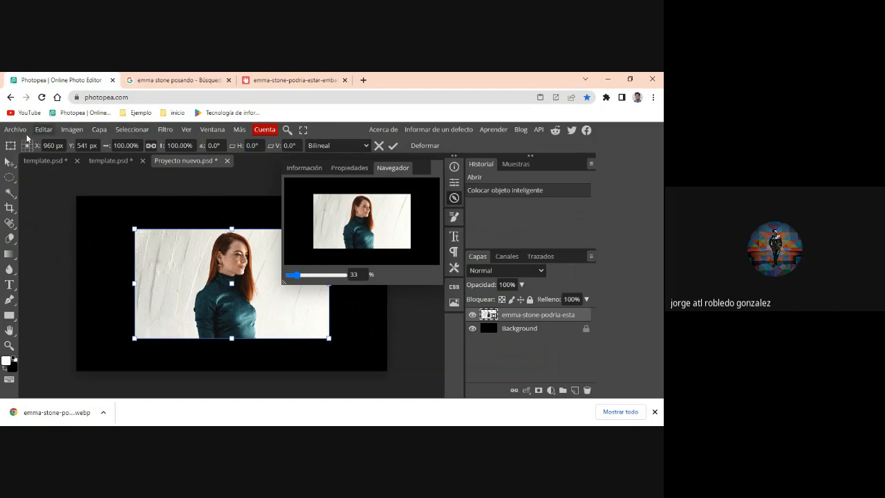
pyautogui.click(10, 192)
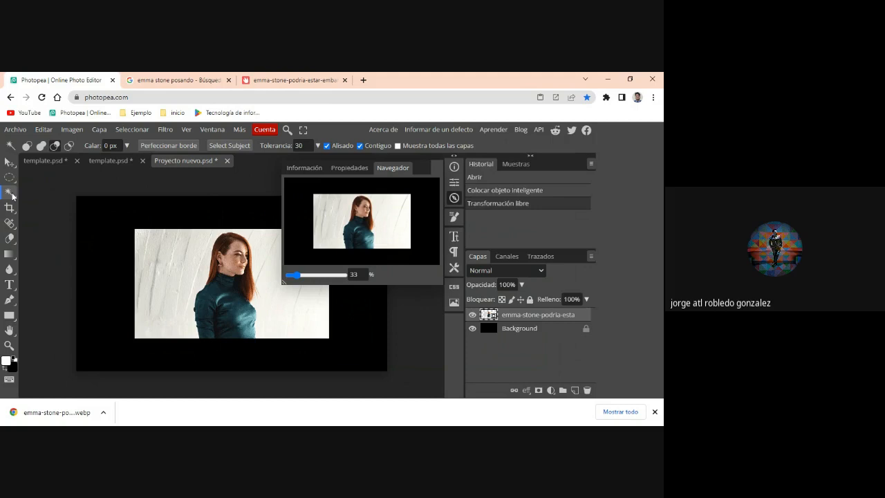
pyautogui.click(229, 145)
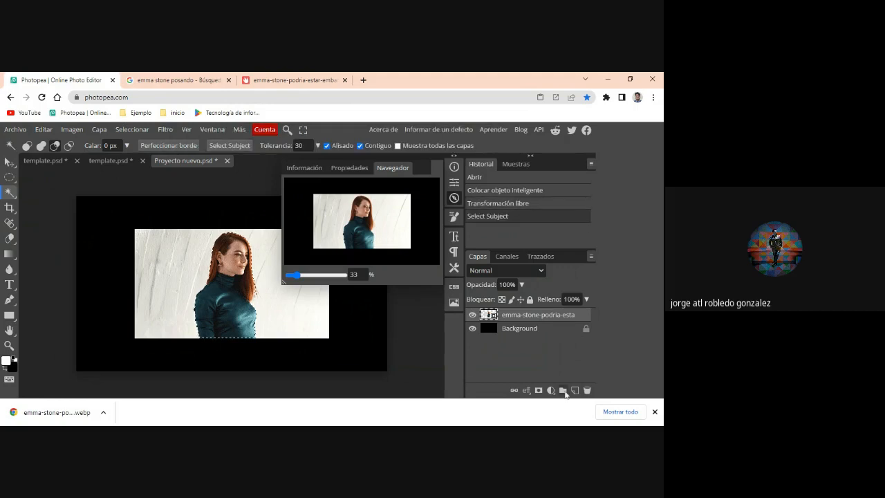
pyautogui.click(540, 391)
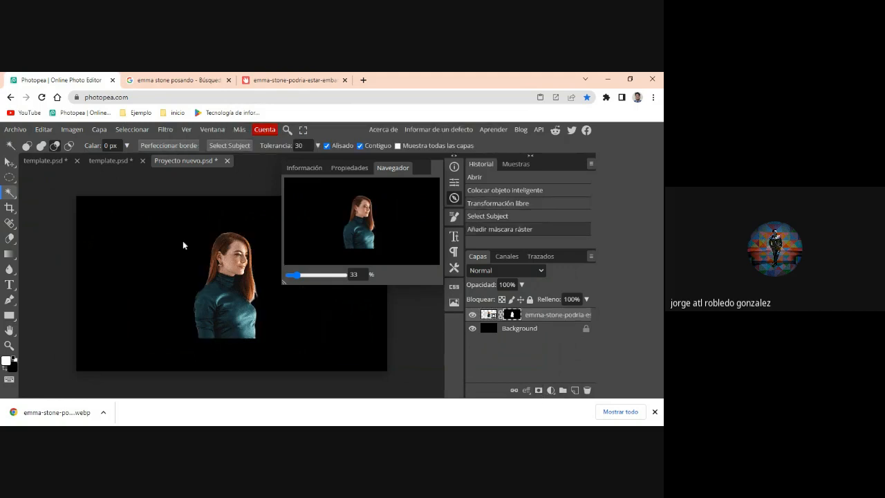
# - Place the second Emma Stone photo, the one in the beaded dress, as a new layer in the project
pyautogui.click(17, 130)
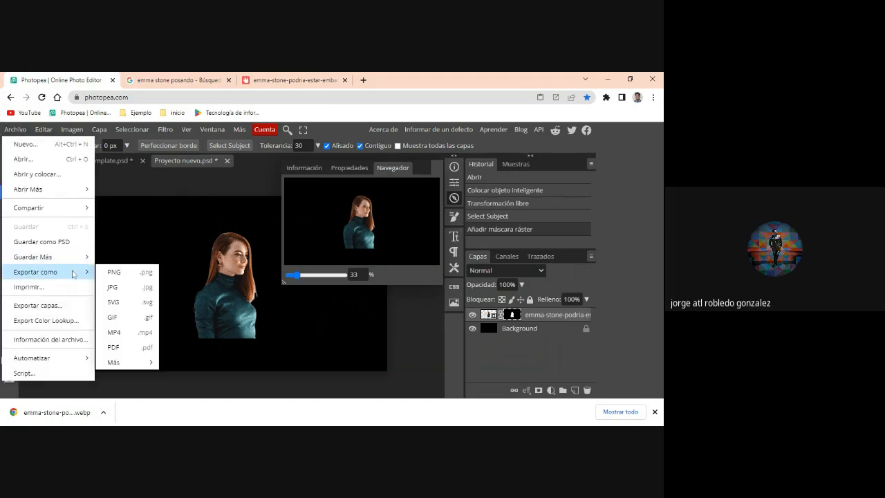
pyautogui.moveTo(63, 208)
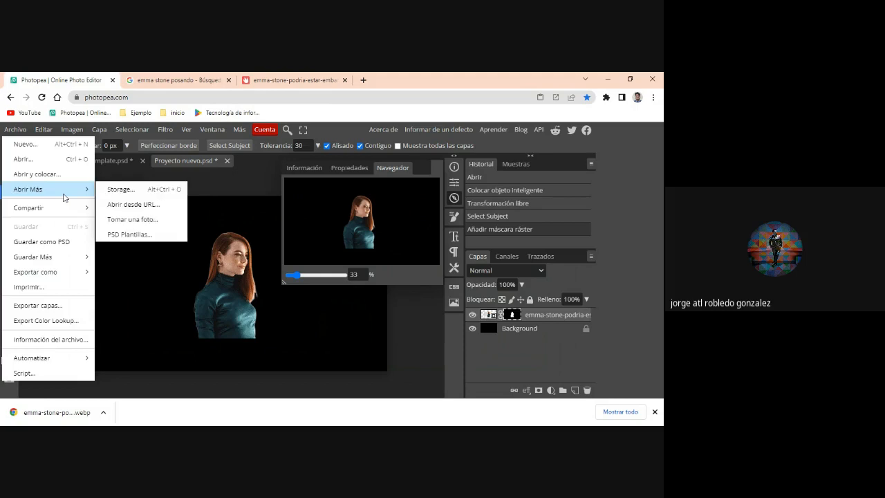
pyautogui.click(50, 176)
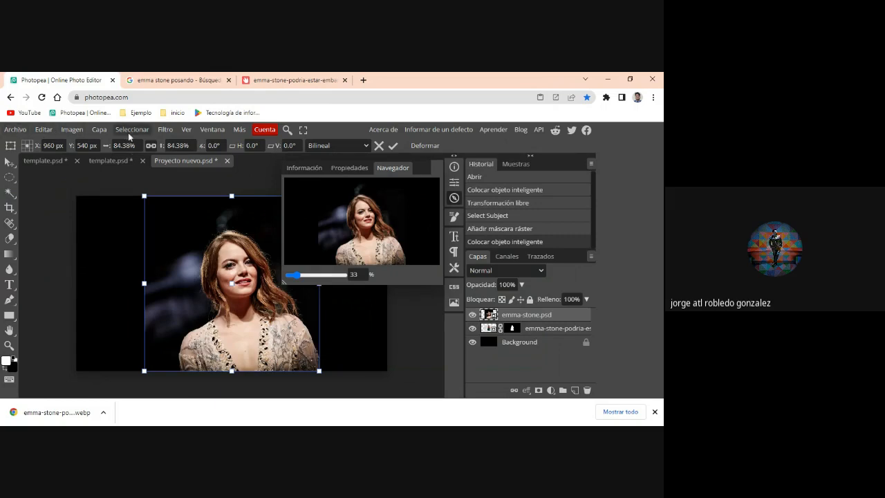
# - Try to select the woman in the emma-stone.psd layer with the Magic Wand's Select Subject option
pyautogui.rightClick(12, 195)
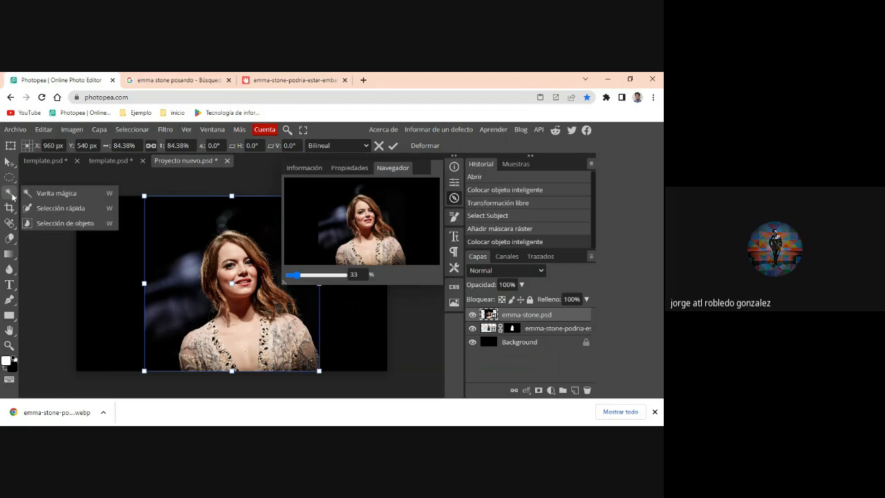
pyautogui.click(71, 195)
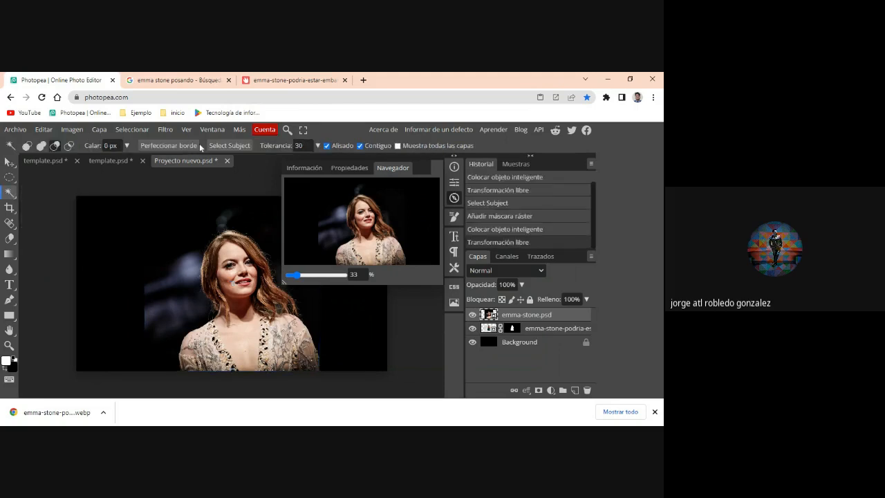
pyautogui.click(229, 145)
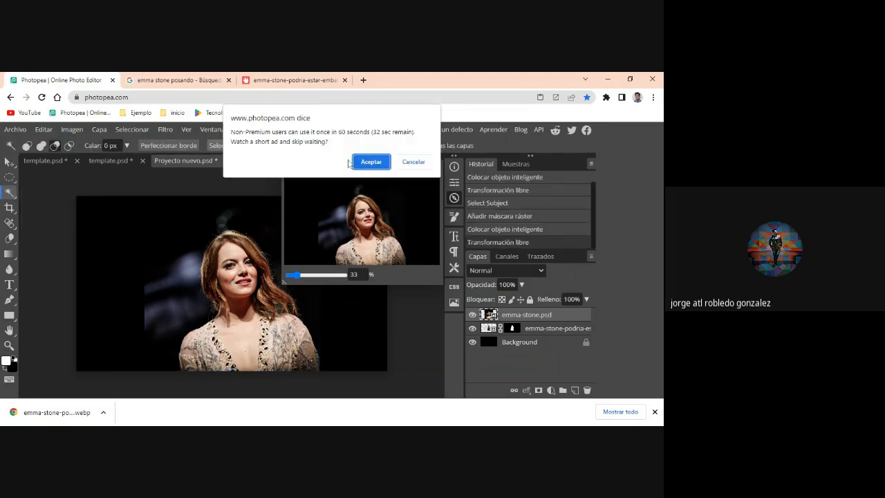
pyautogui.click(368, 163)
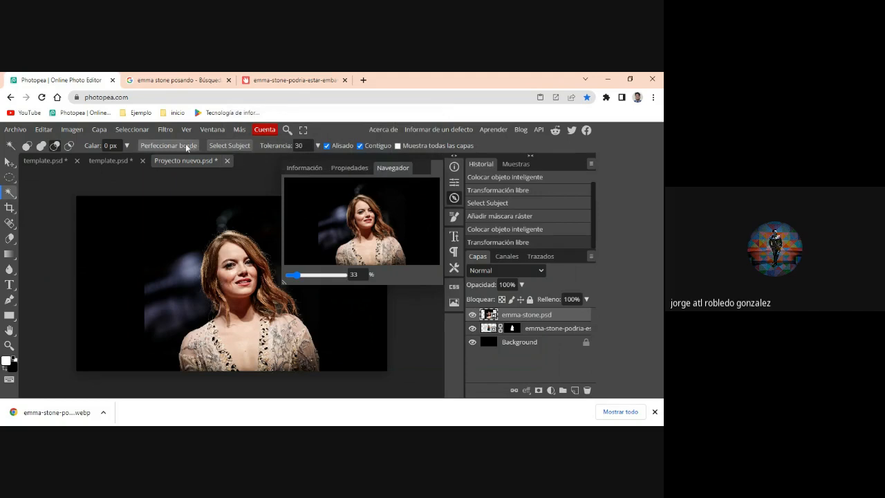
pyautogui.click(233, 146)
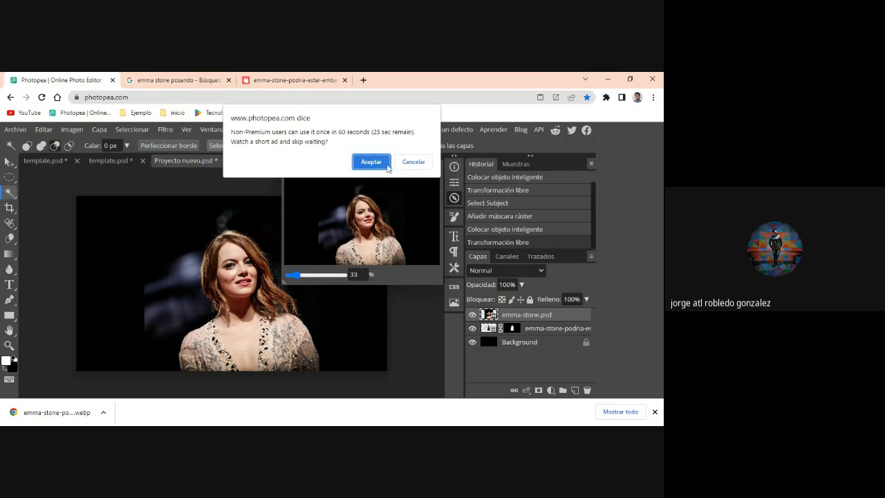
pyautogui.click(413, 165)
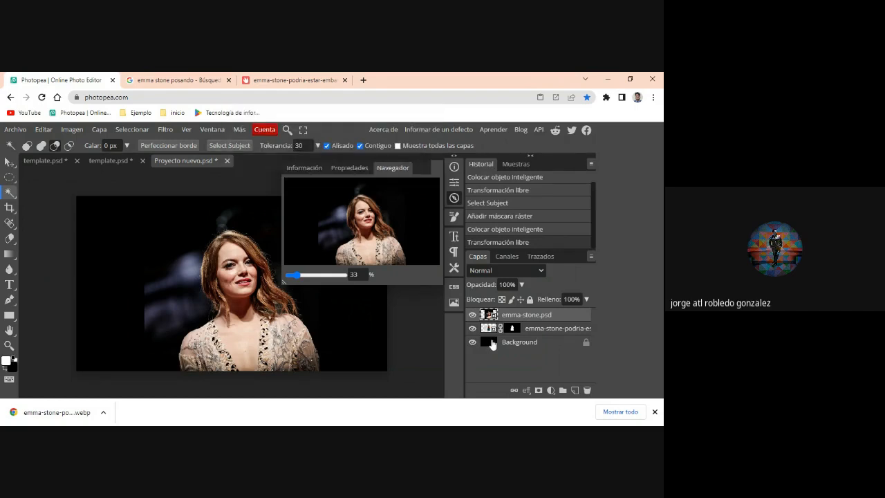
# - Hide the emma-stone.psd layer, then enlarge the masked turtleneck portrait to about 162% and lower it slightly on the canvas
pyautogui.click(472, 314)
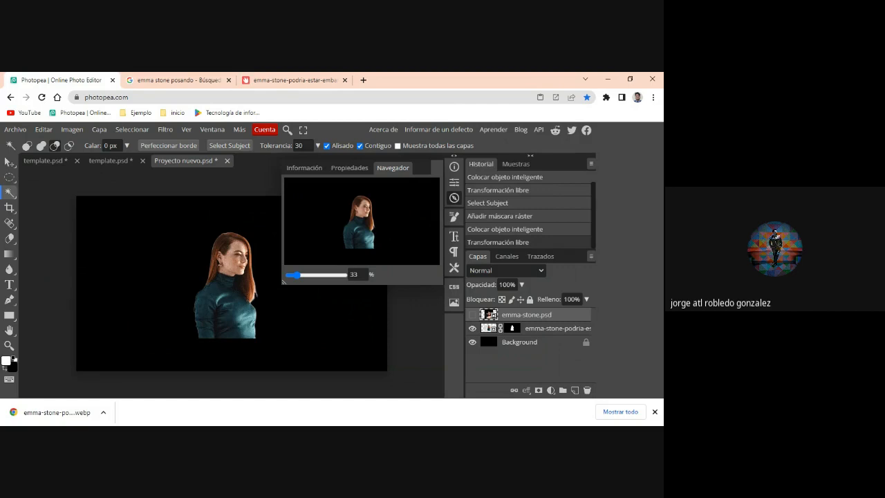
pyautogui.press('v')
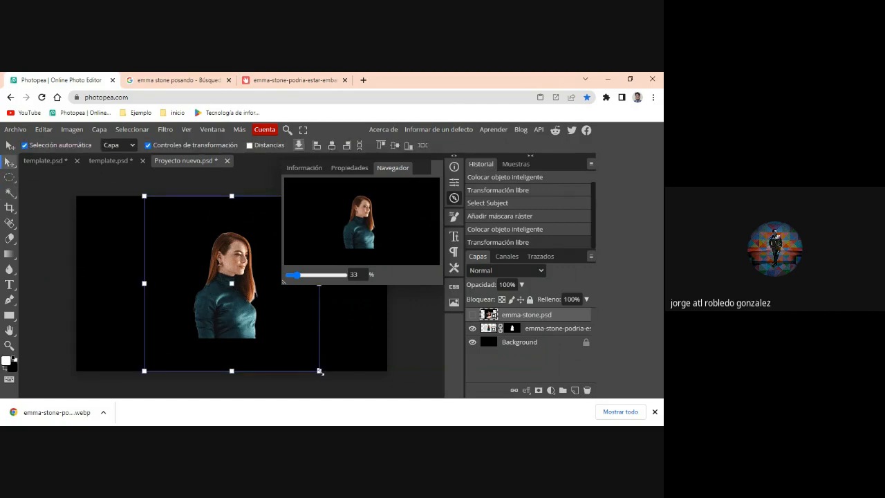
pyautogui.moveTo(318, 372); pyautogui.dragTo(375, 390)
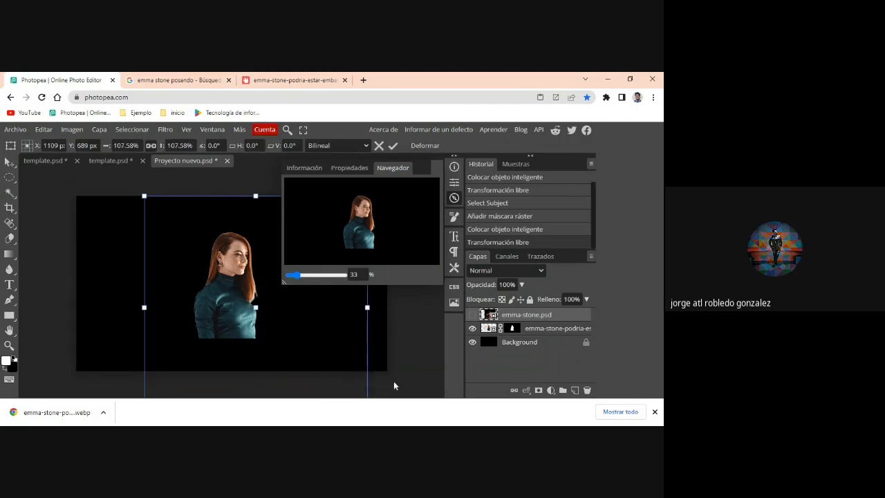
pyautogui.press('Escape')
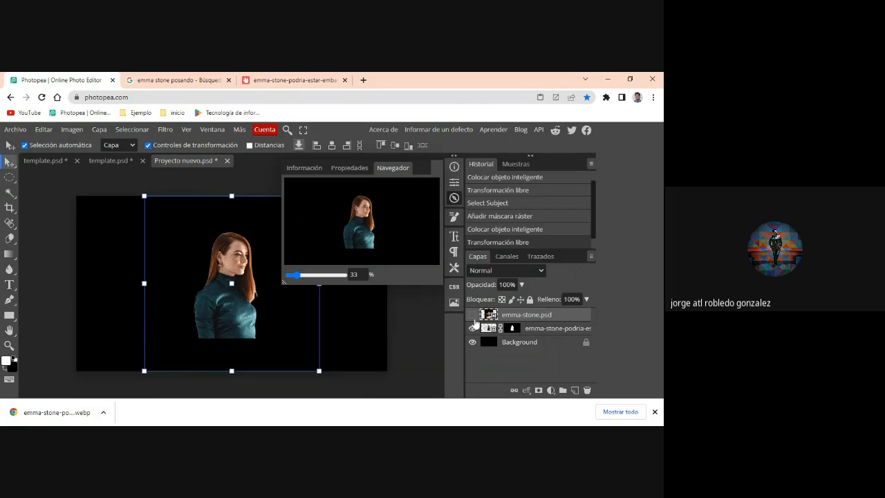
pyautogui.click(487, 328)
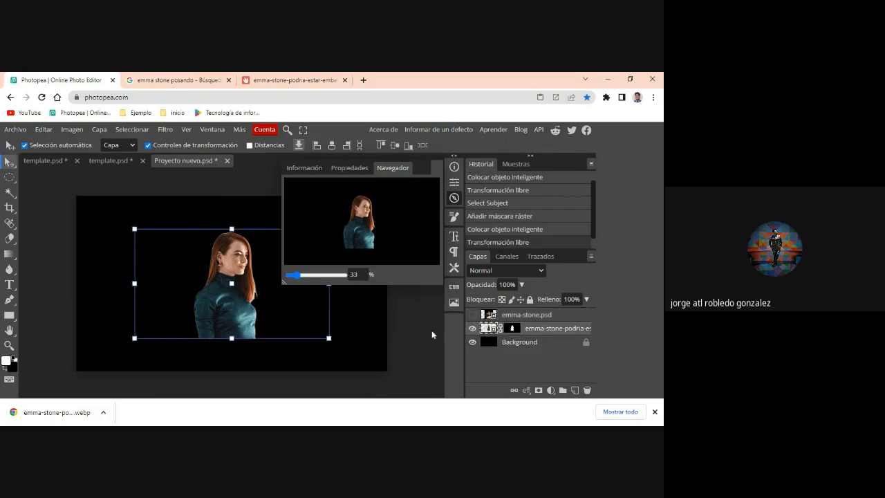
pyautogui.moveTo(330, 338); pyautogui.dragTo(392, 404)
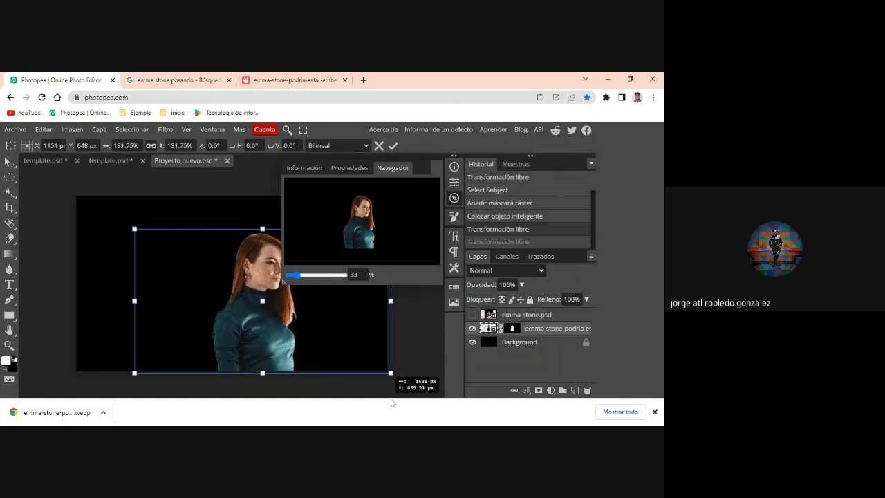
pyautogui.moveTo(134, 229); pyautogui.dragTo(77, 183)
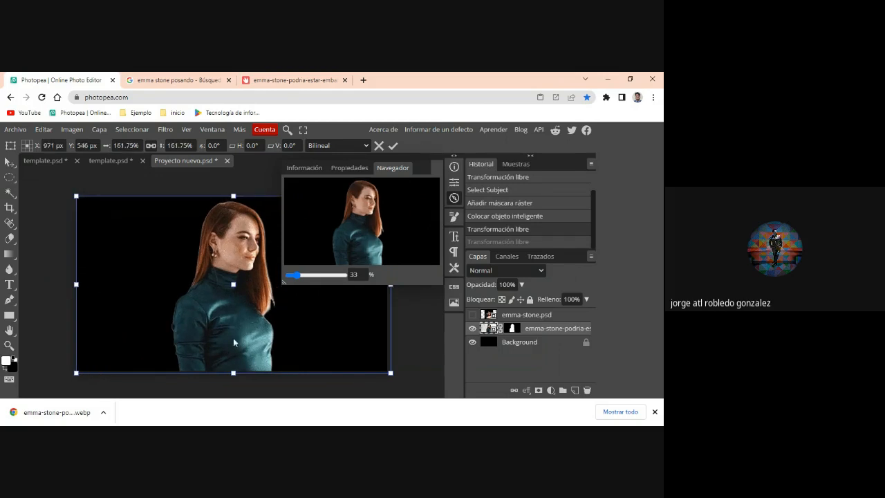
pyautogui.moveTo(234, 339); pyautogui.dragTo(236, 349)
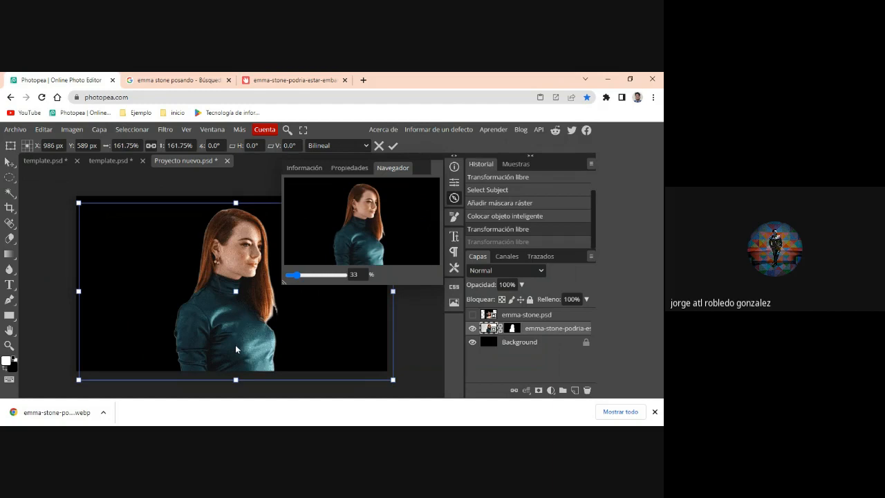
pyautogui.press('Return')
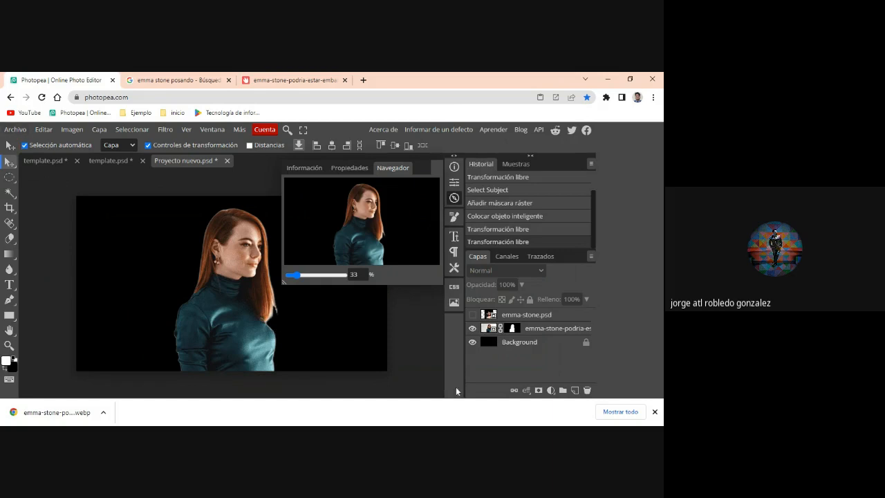
# - Show the emma-stone.psd layer again and enlarge it to about 90%, extending it up past the canvas edge
pyautogui.click(473, 315)
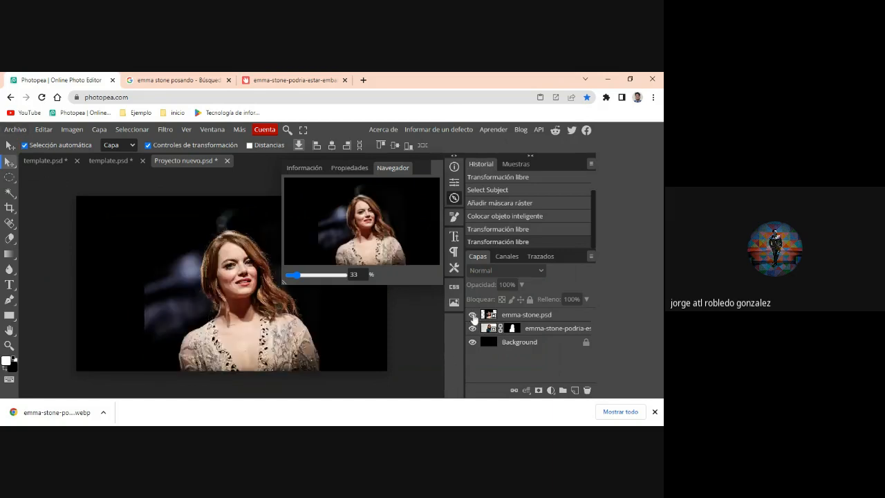
pyautogui.click(544, 316)
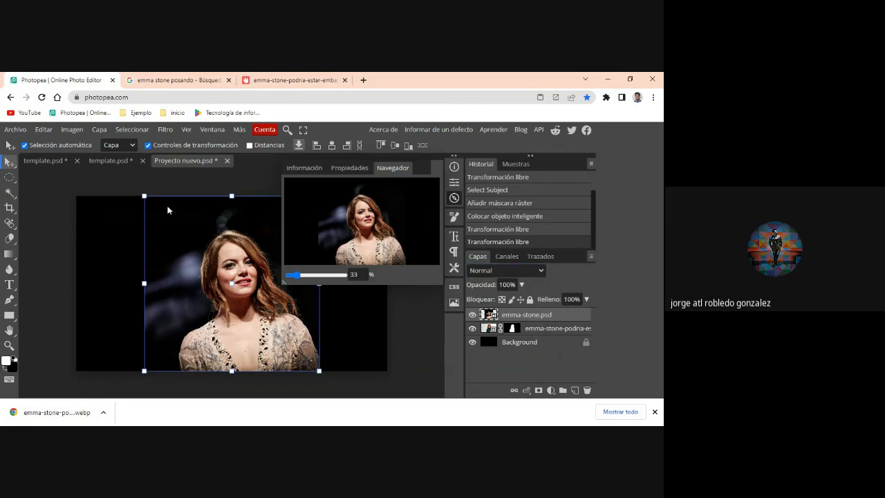
pyautogui.moveTo(145, 196); pyautogui.dragTo(132, 185)
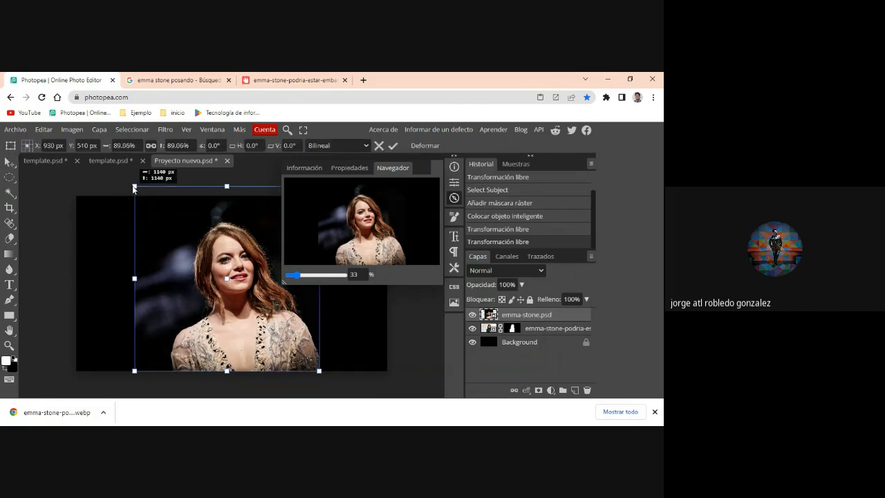
# - Lower the emma-stone.psd layer's opacity to 42%, enlarge it to about 110% and position it over the turtleneck portrait
pyautogui.click(522, 285)
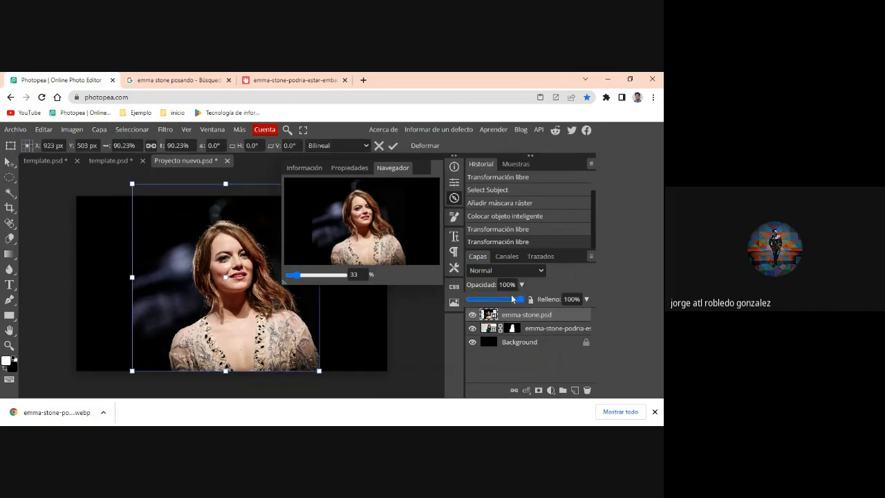
pyautogui.moveTo(493, 299); pyautogui.dragTo(490, 299)
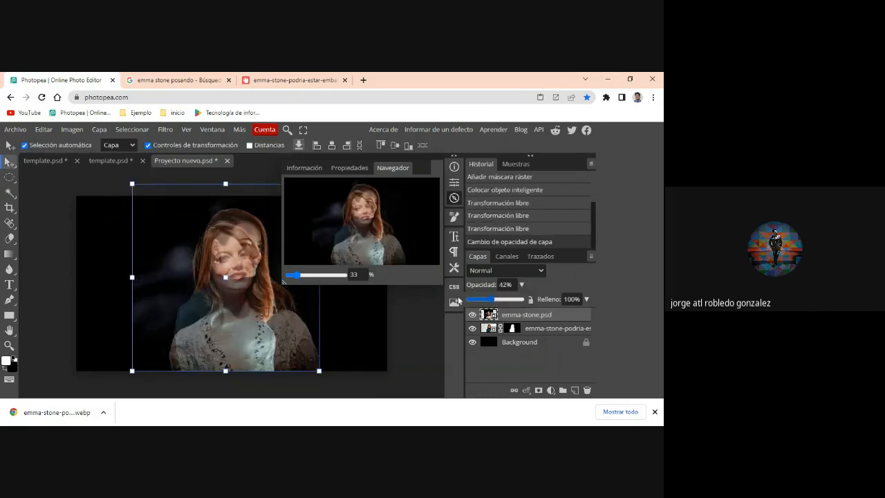
pyautogui.moveTo(285, 311)
pyautogui.mouseDown()
pyautogui.moveTo(290, 302)
pyautogui.moveTo(276, 309)
pyautogui.moveTo(278, 301)
pyautogui.mouseUp()
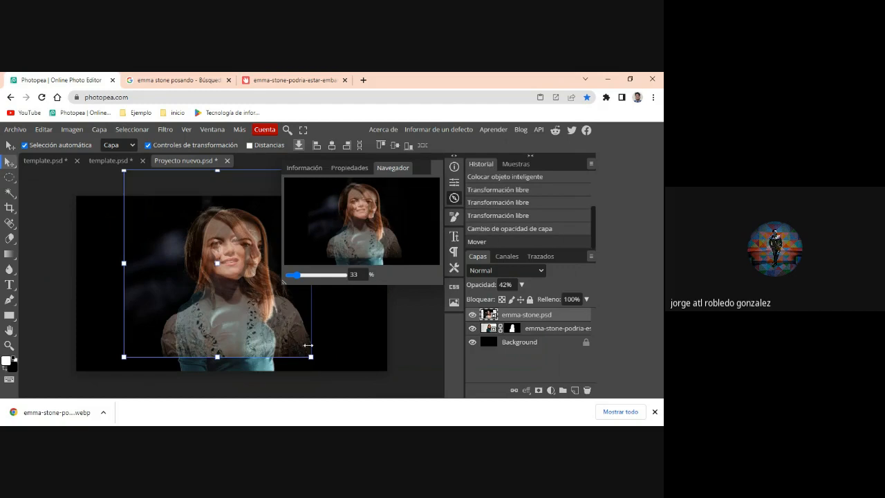
pyautogui.moveTo(310, 356); pyautogui.dragTo(351, 403)
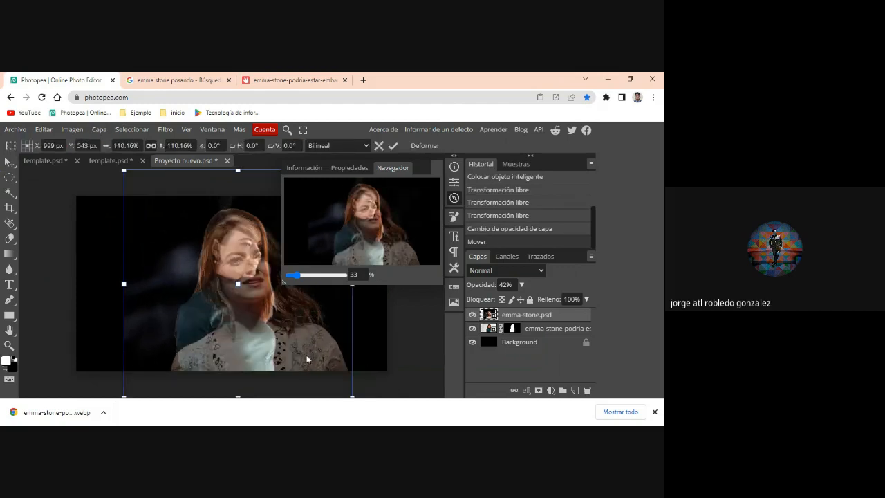
pyautogui.moveTo(307, 359)
pyautogui.mouseDown()
pyautogui.moveTo(297, 336)
pyautogui.moveTo(298, 345)
pyautogui.mouseUp()
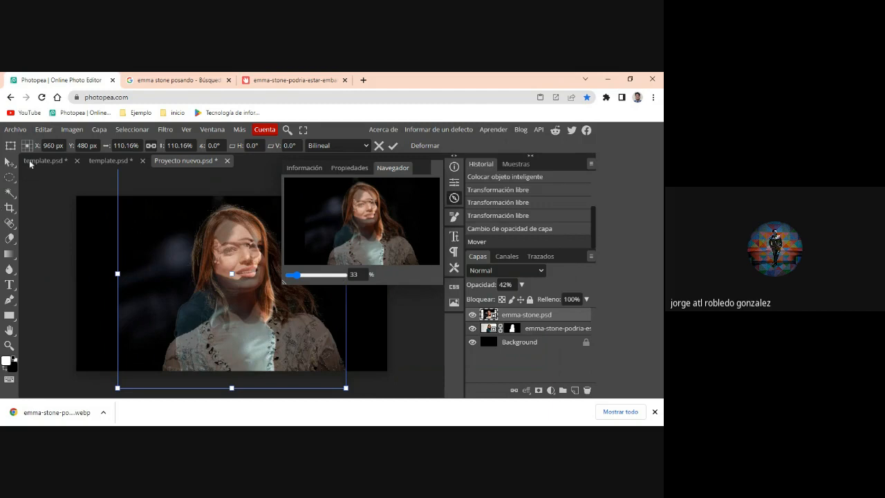
# - Flip the emma-stone.psd layer horizontally, enlarge it to about 116% and raise it so the two faces overlap
pyautogui.click(44, 130)
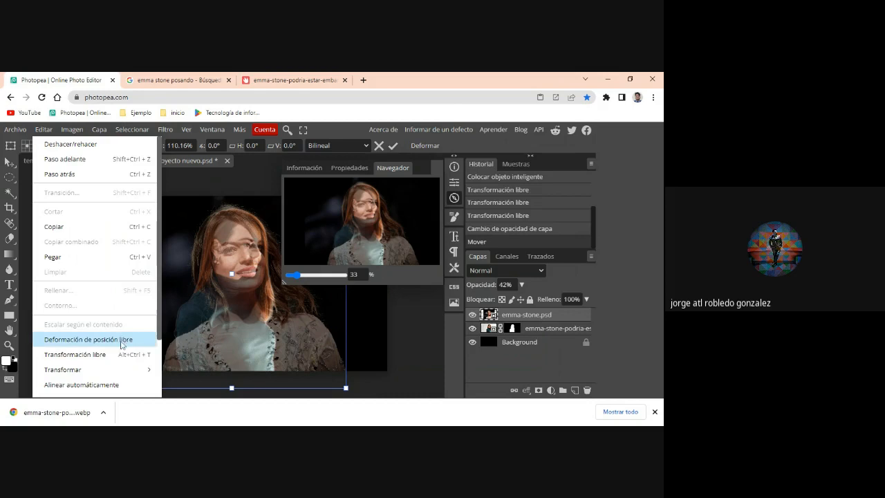
pyautogui.moveTo(116, 375)
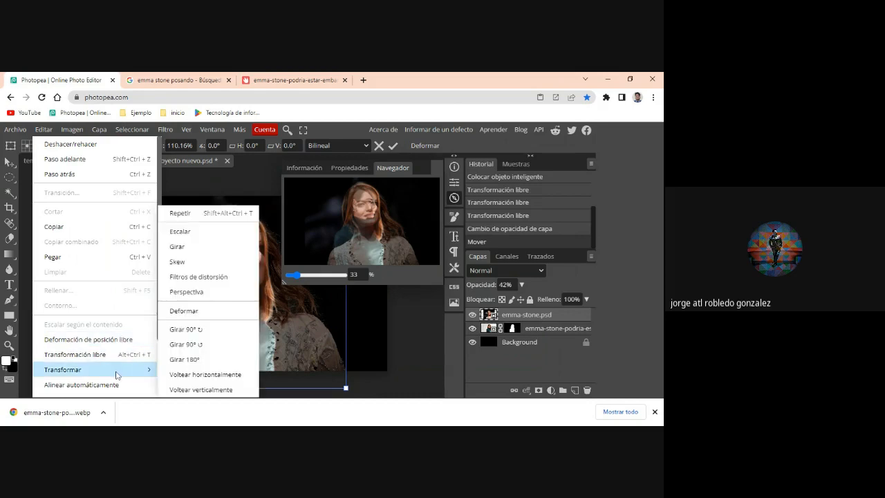
pyautogui.click(215, 376)
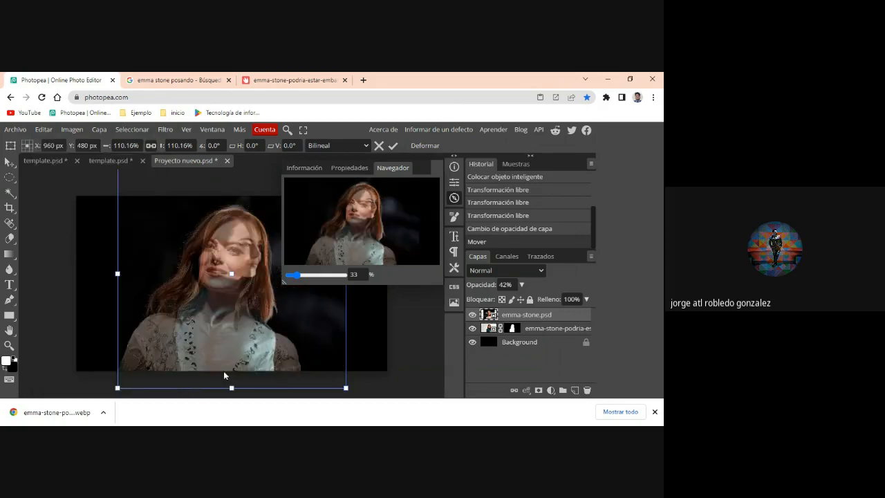
pyautogui.moveTo(250, 354); pyautogui.dragTo(251, 337)
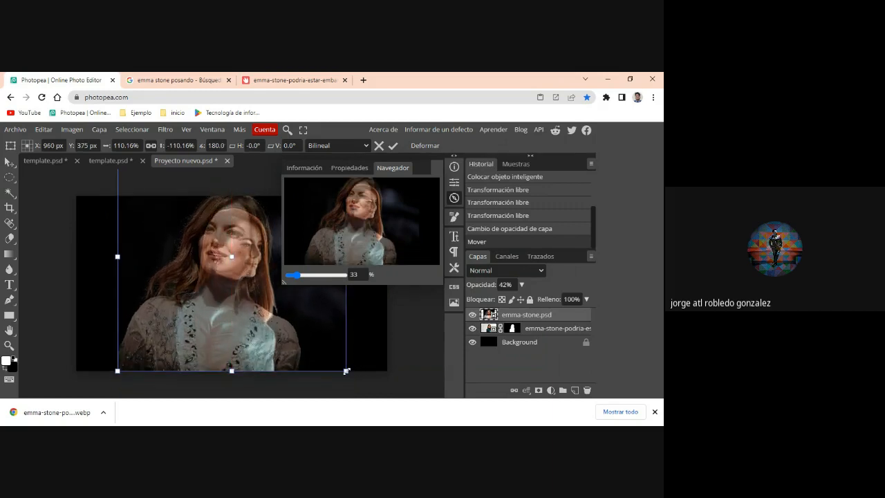
pyautogui.moveTo(347, 371); pyautogui.dragTo(357, 382)
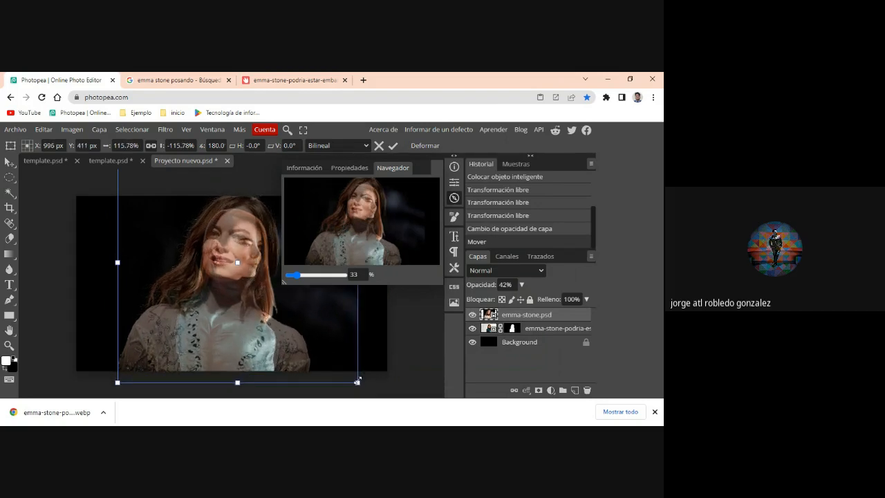
pyautogui.moveTo(296, 338)
pyautogui.mouseDown()
pyautogui.moveTo(292, 329)
pyautogui.moveTo(299, 332)
pyautogui.mouseUp()
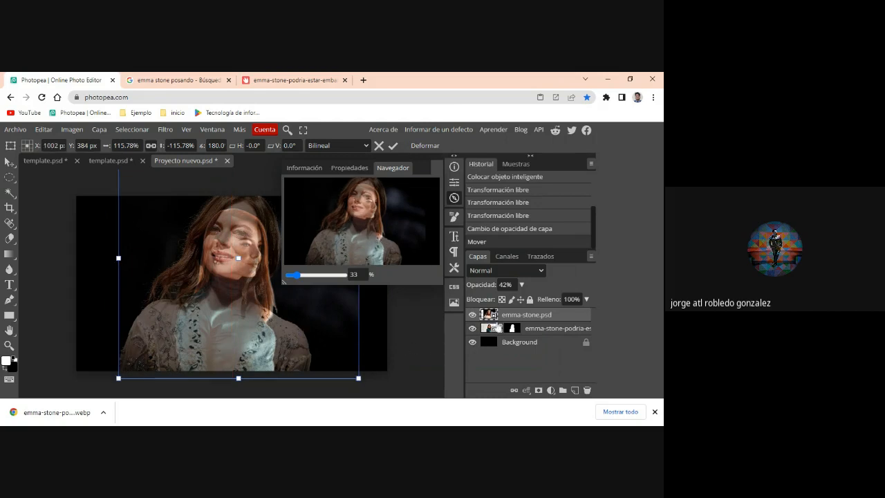
# - Restore the emma-stone.psd layer's opacity to 100% and scale it down to about 111%
pyautogui.click(521, 284)
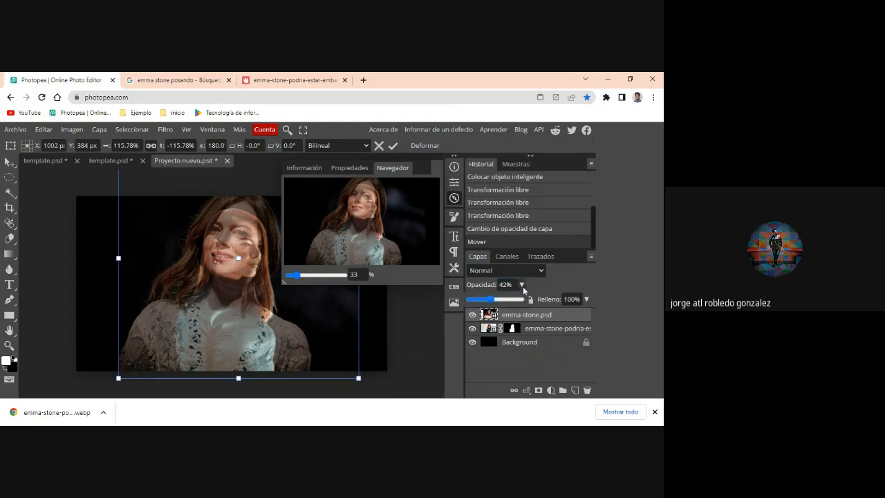
pyautogui.moveTo(500, 299); pyautogui.dragTo(523, 299)
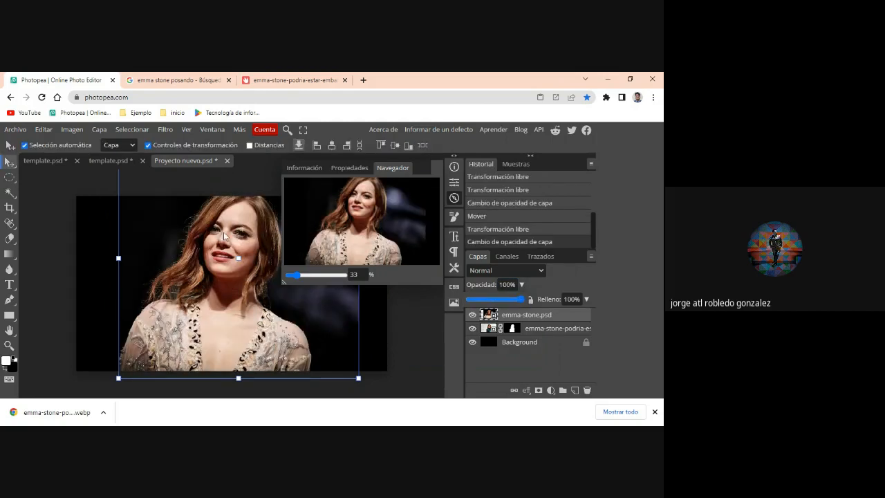
pyautogui.scroll(2, 161, 207)
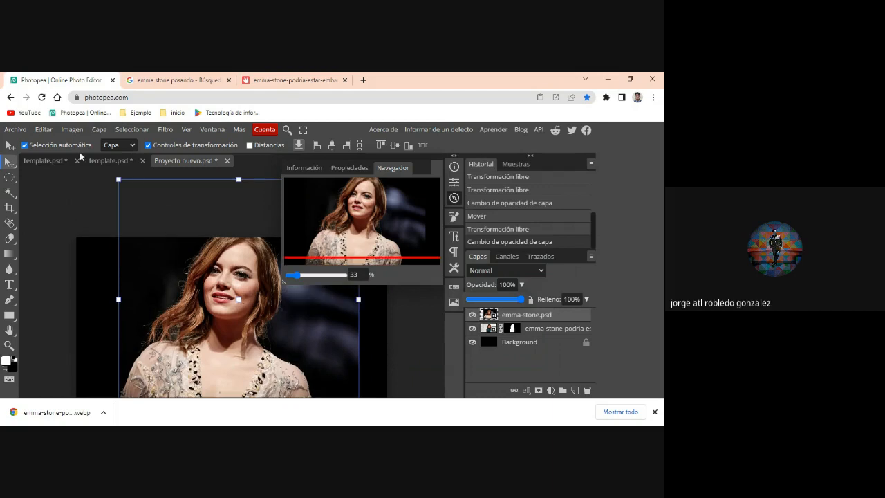
pyautogui.moveTo(118, 179); pyautogui.dragTo(129, 209)
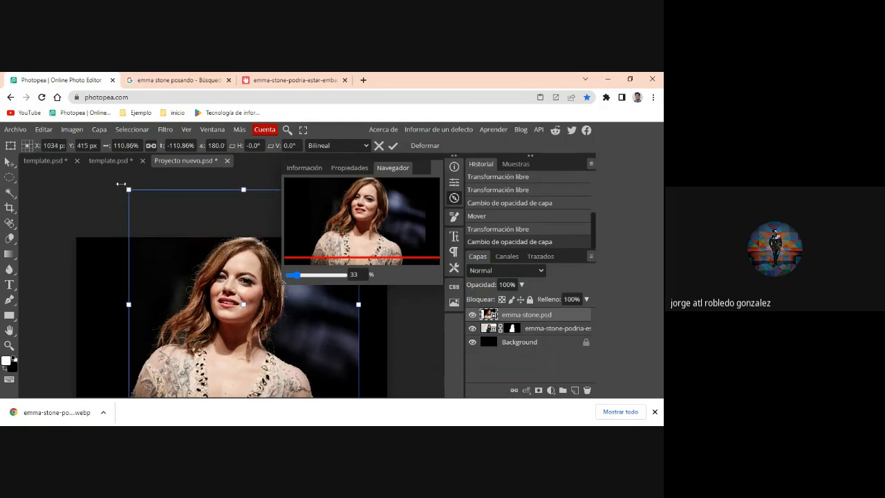
# - Select the woman in the emma-stone.psd layer with Select Subject and add a raster mask from the selection
pyautogui.click(15, 199)
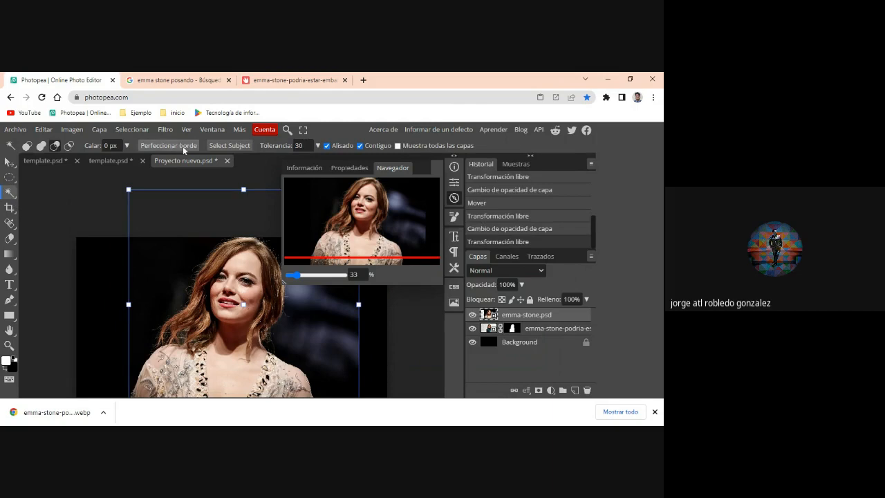
pyautogui.click(224, 148)
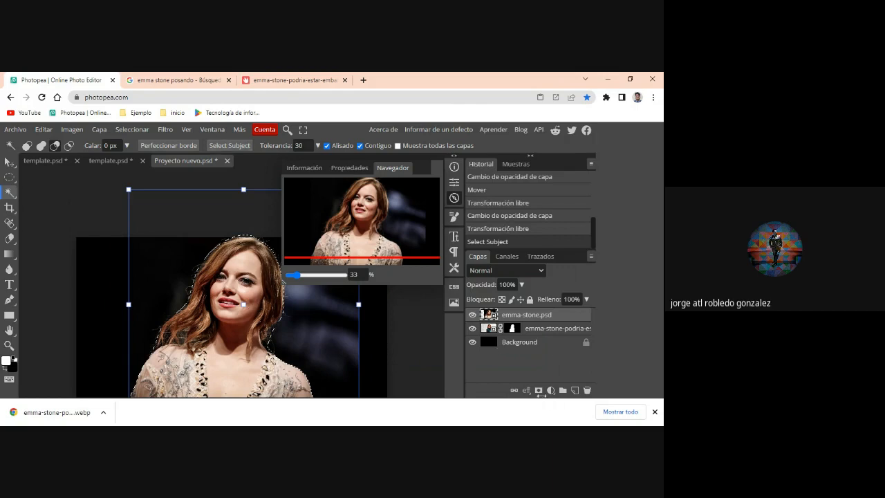
pyautogui.click(539, 391)
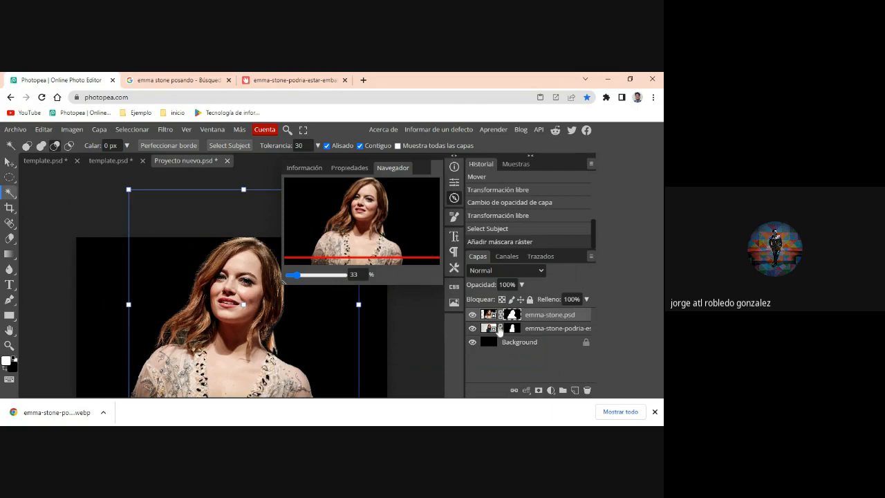
# - Compare the two masked portraits by hiding and showing each portrait layer in turn
pyautogui.click(475, 329)
pyautogui.click(473, 315)
pyautogui.click(473, 315)
pyautogui.click(473, 329)
# - Examine the Rojo, Verde and Azul channels by hiding them one after another, briefly toggling the layer mask's visibility
pyautogui.rightClick(511, 257)
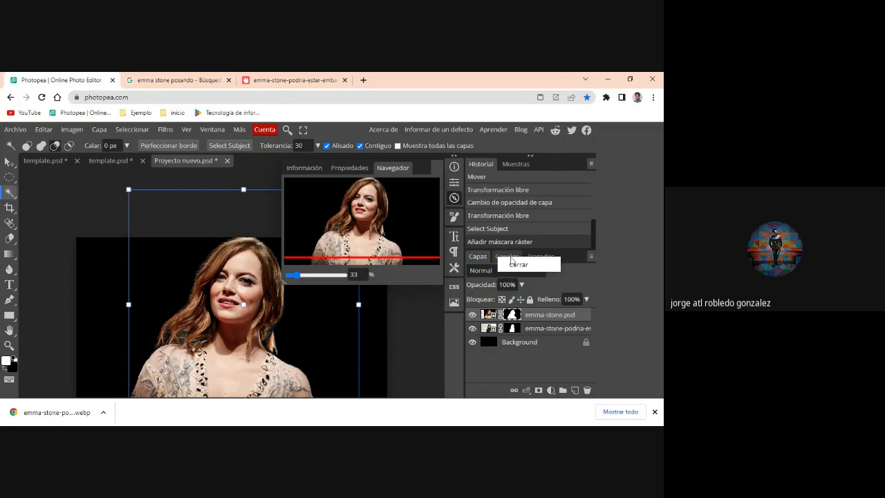
pyautogui.click(499, 255)
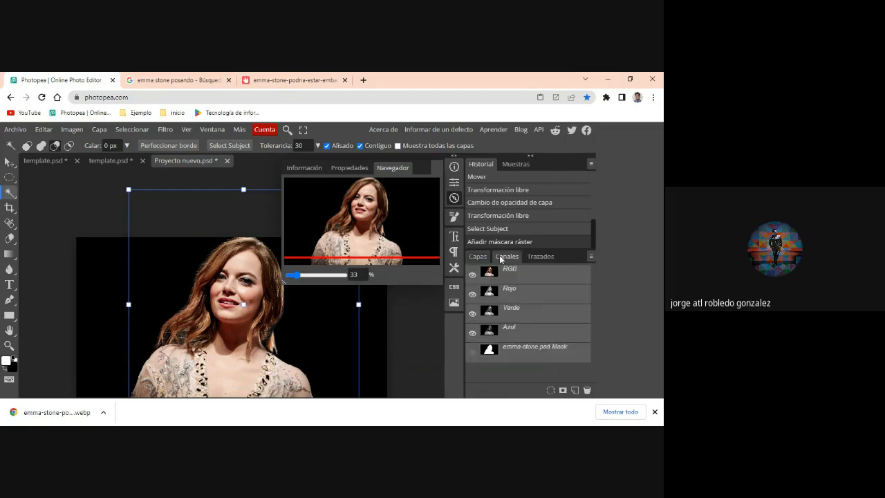
pyautogui.click(473, 295)
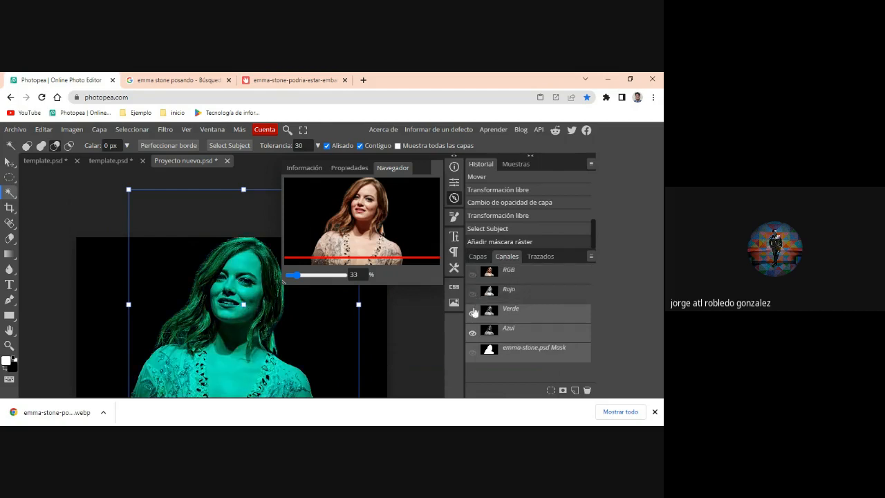
pyautogui.click(473, 313)
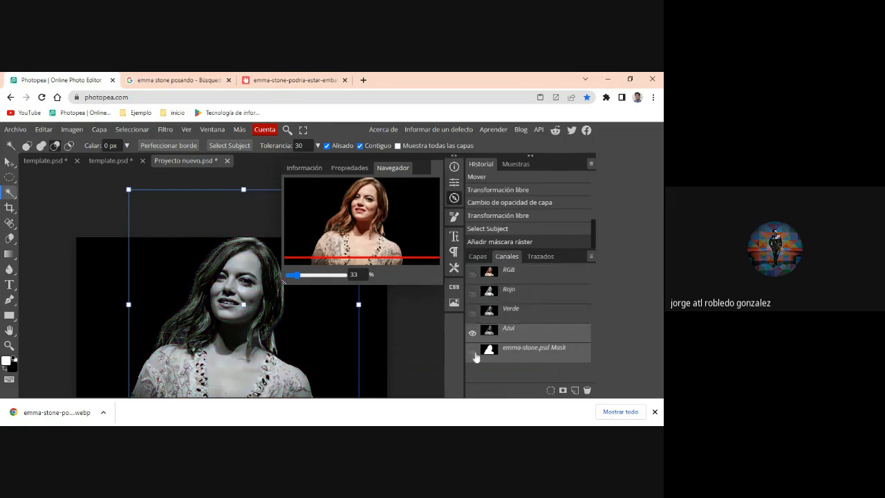
pyautogui.click(474, 354)
pyautogui.click(475, 355)
pyautogui.click(473, 334)
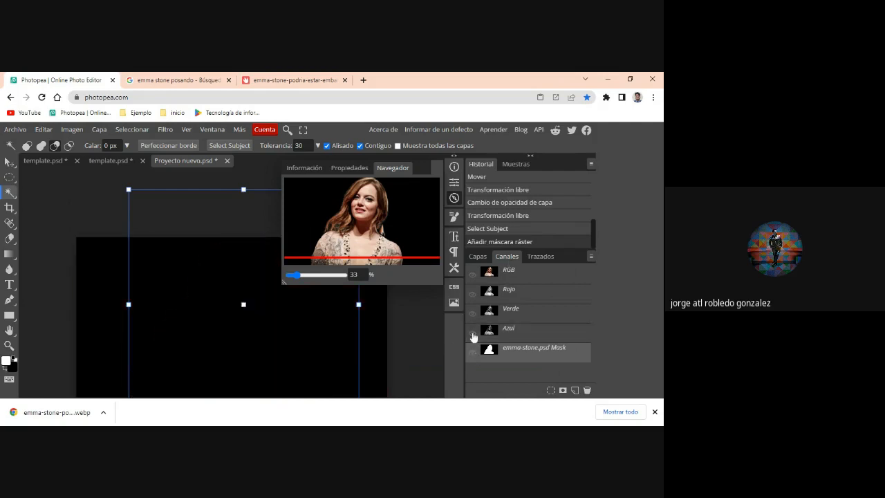
# - Show Azul and Verde again, isolate Verde, briefly add Rojo, and compare the image with all color channels hidden
pyautogui.click(473, 334)
pyautogui.click(473, 315)
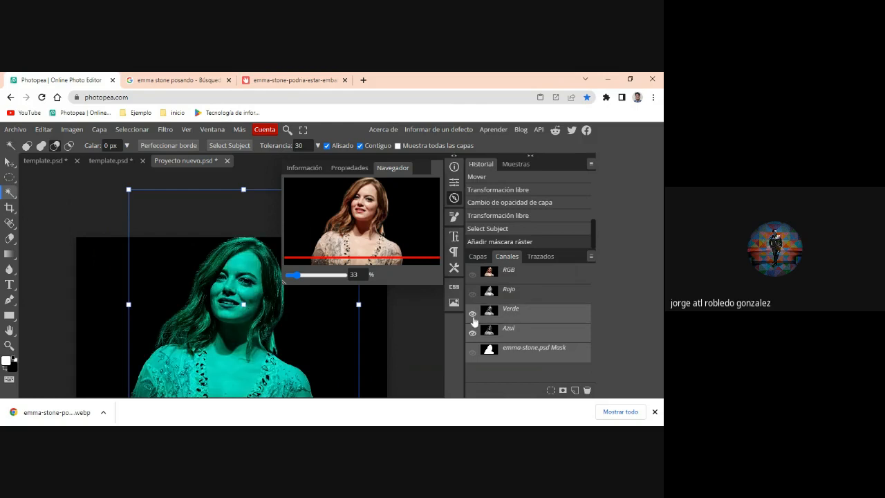
pyautogui.click(474, 333)
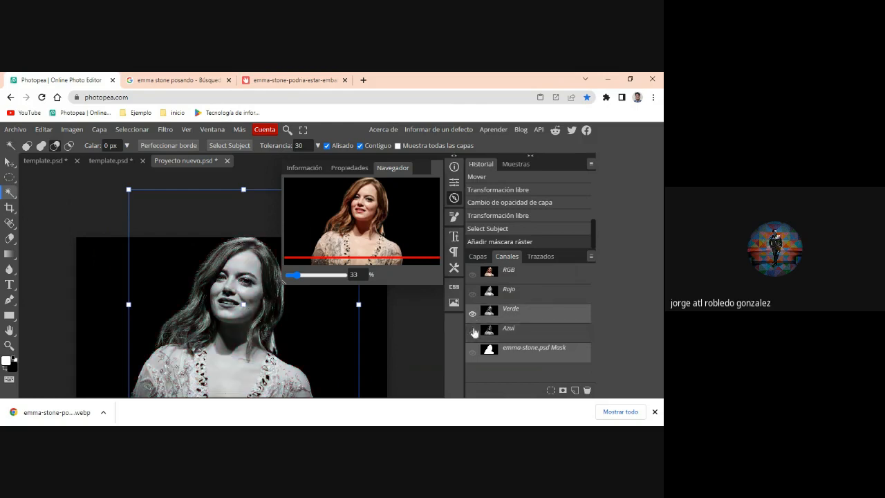
pyautogui.click(473, 296)
pyautogui.click(473, 295)
pyautogui.click(473, 315)
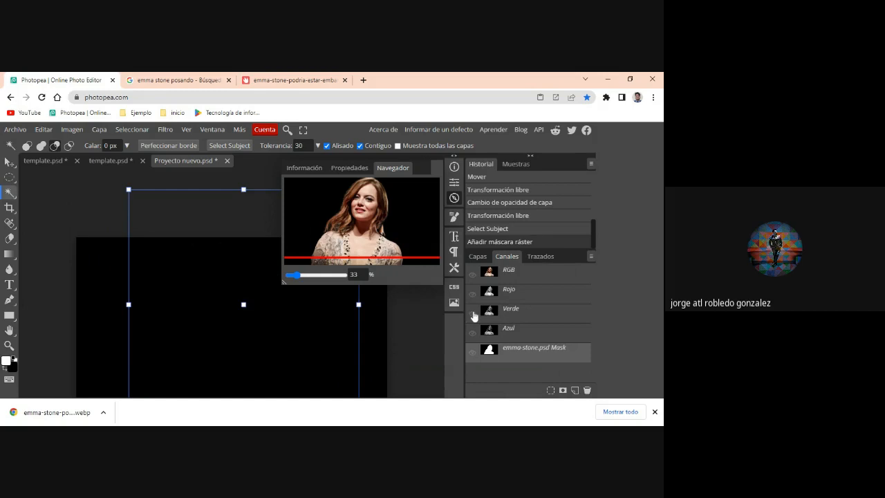
pyautogui.click(473, 353)
pyautogui.click(473, 353)
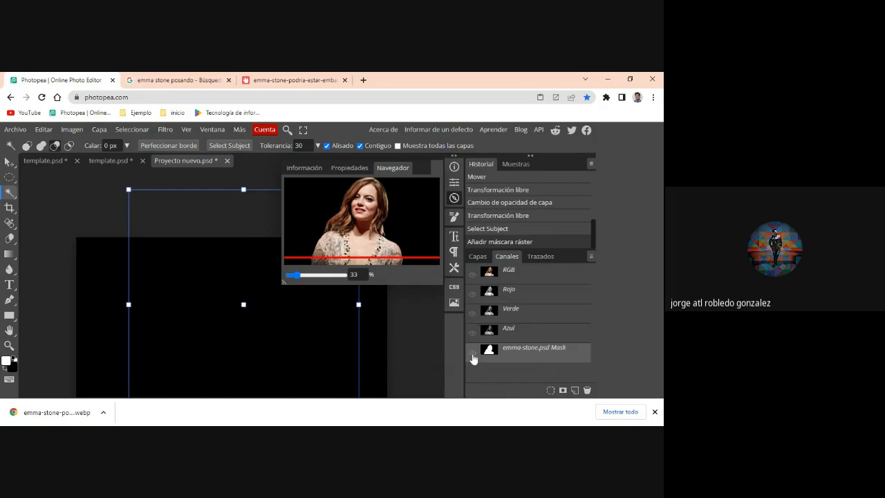
# - Show the full RGB composite again, check it with the Rojo channel toggled, and return to the layer list
pyautogui.click(491, 276)
pyautogui.click(472, 276)
pyautogui.click(472, 276)
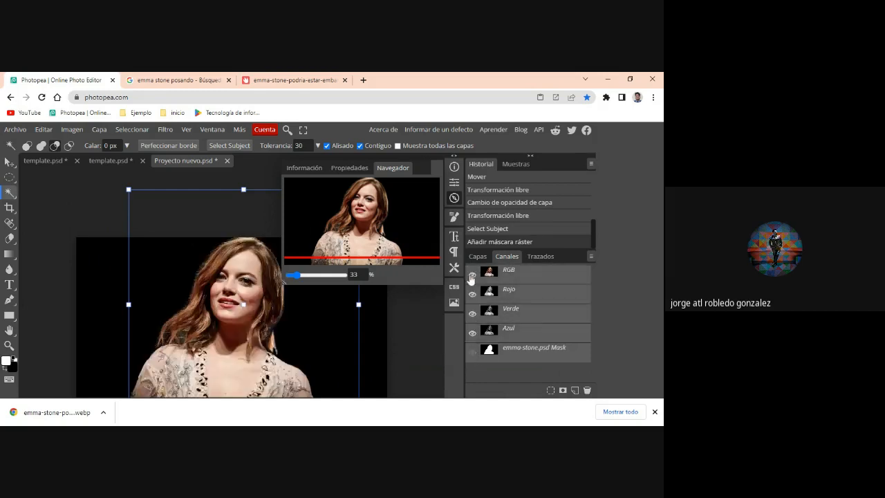
pyautogui.click(472, 295)
pyautogui.click(472, 295)
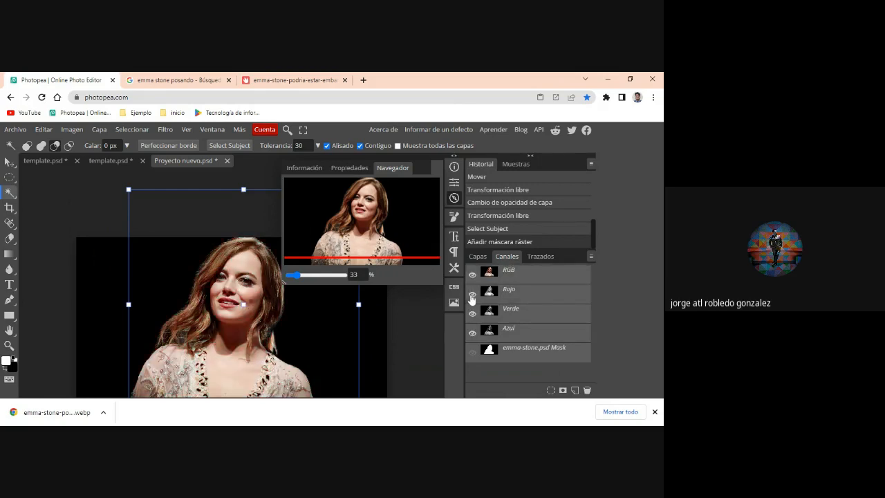
pyautogui.click(478, 257)
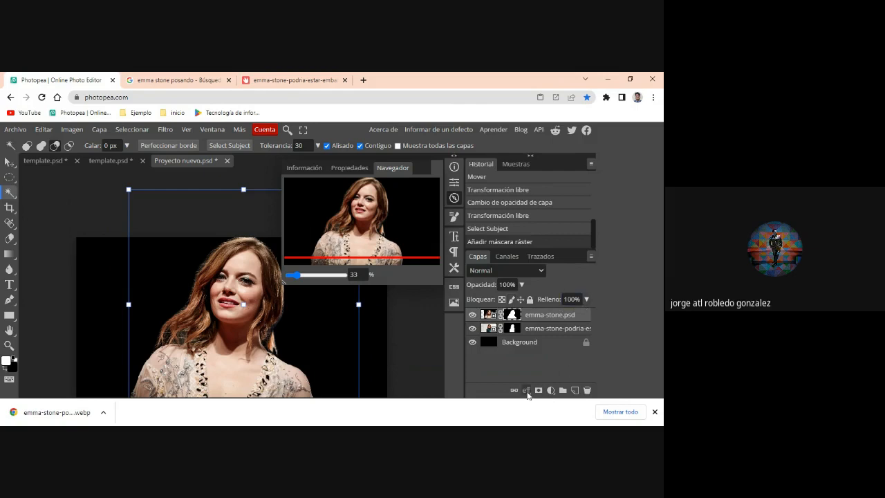
# - Open the blending options of the emma-stone.psd layer and turn off its B and G channels, leaving only R
pyautogui.click(489, 313)
pyautogui.click(525, 390)
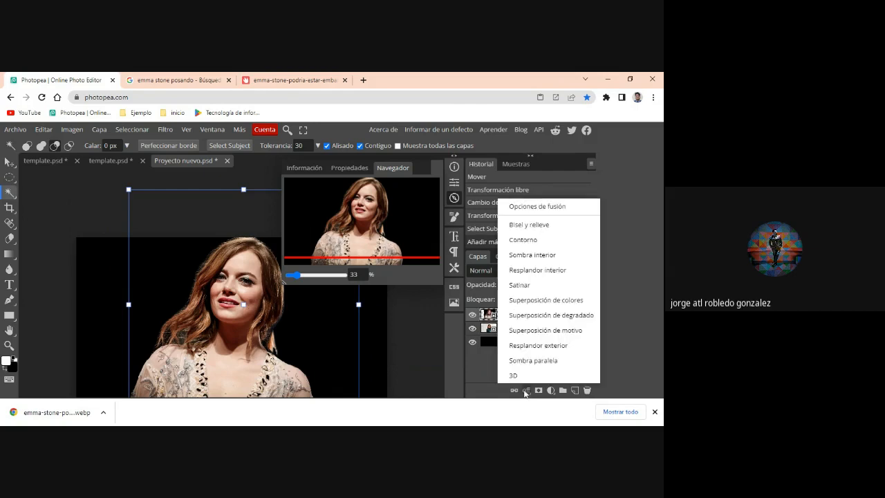
pyautogui.click(528, 208)
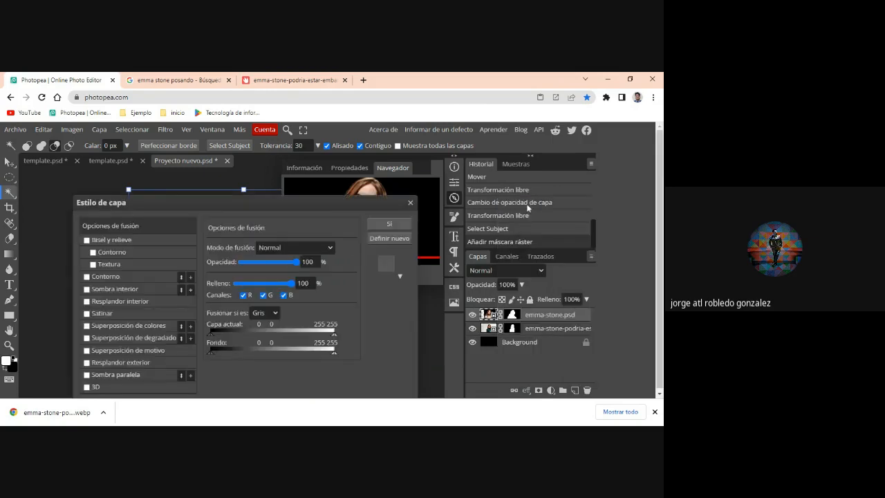
pyautogui.moveTo(180, 205); pyautogui.dragTo(425, 158)
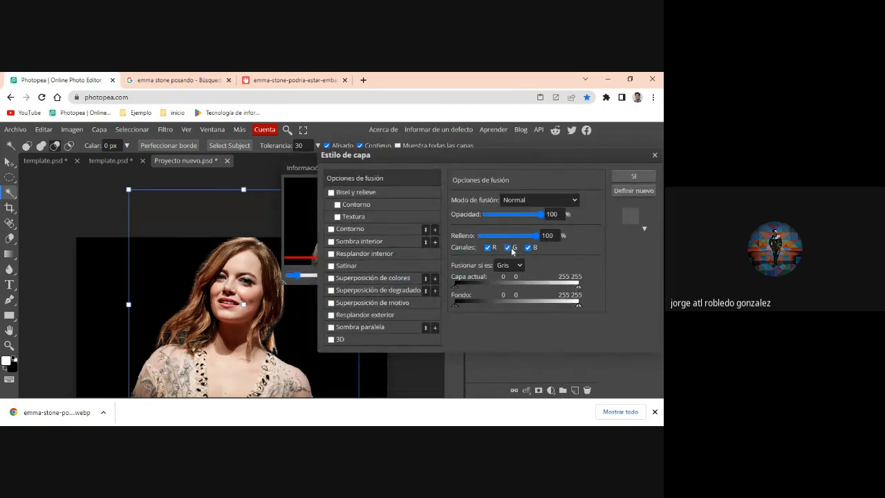
pyautogui.click(532, 249)
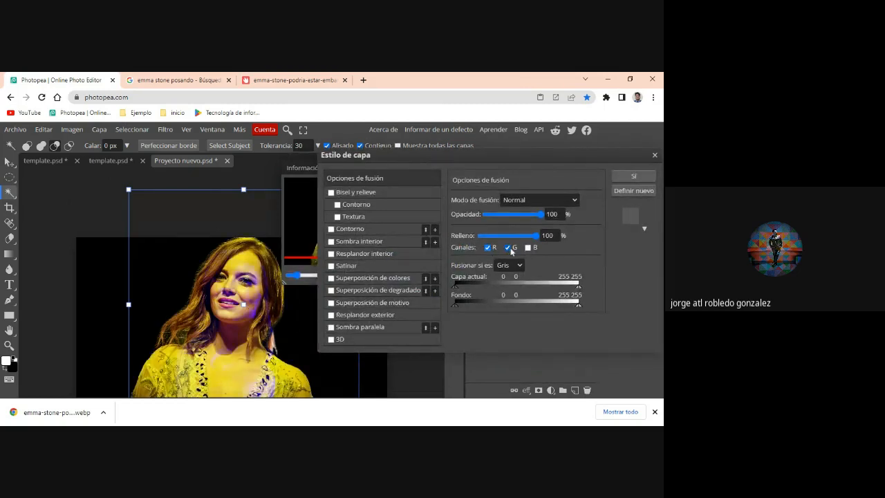
pyautogui.click(508, 247)
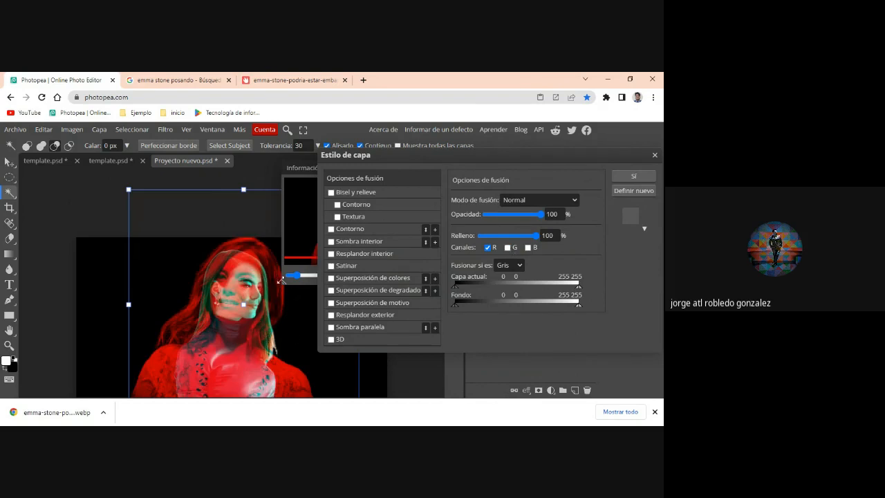
# - Try fills of 47% and 92% and Verde as the blend-if channel, returning to 100% fill and Gris
pyautogui.click(507, 236)
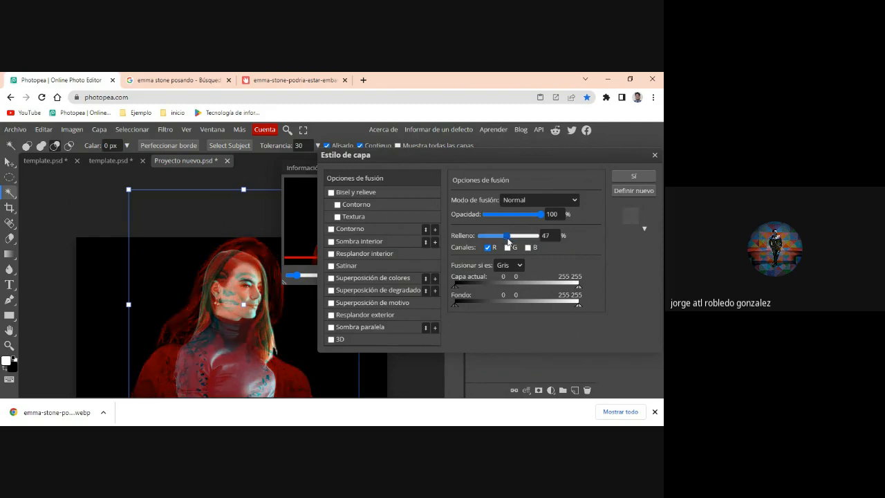
pyautogui.moveTo(508, 241); pyautogui.dragTo(535, 242)
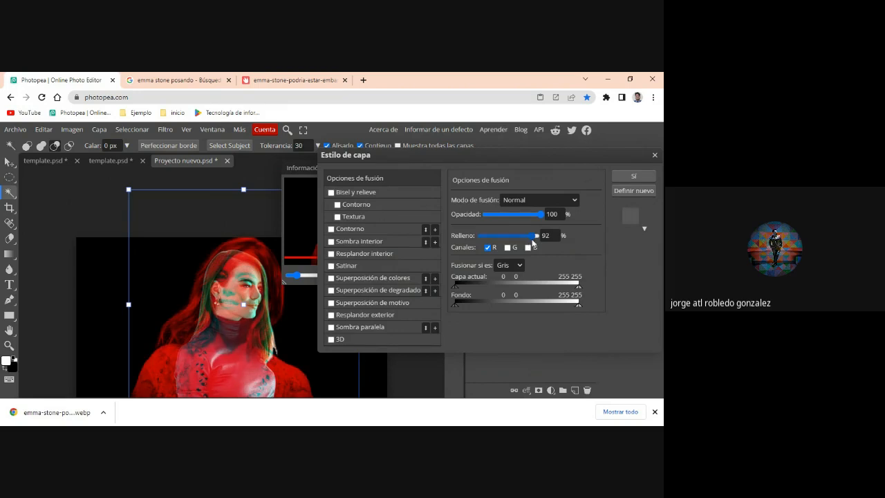
pyautogui.click(519, 265)
pyautogui.click(513, 296)
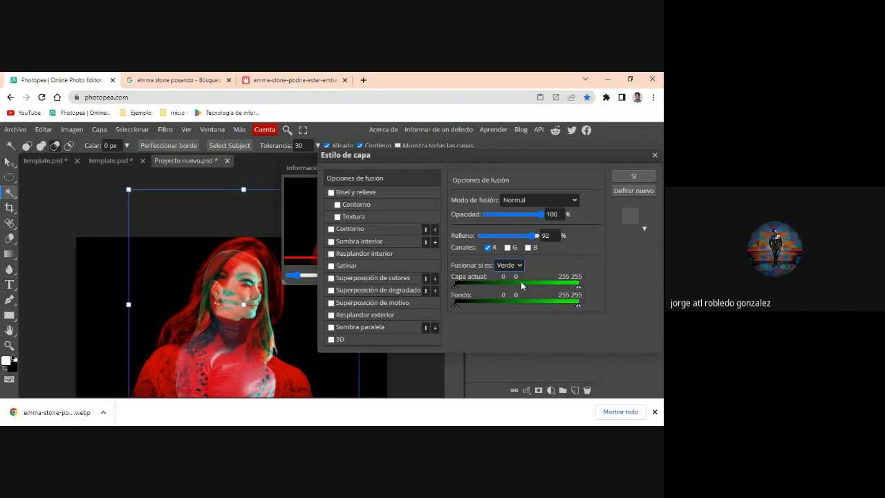
pyautogui.click(522, 283)
pyautogui.click(519, 265)
pyautogui.click(511, 276)
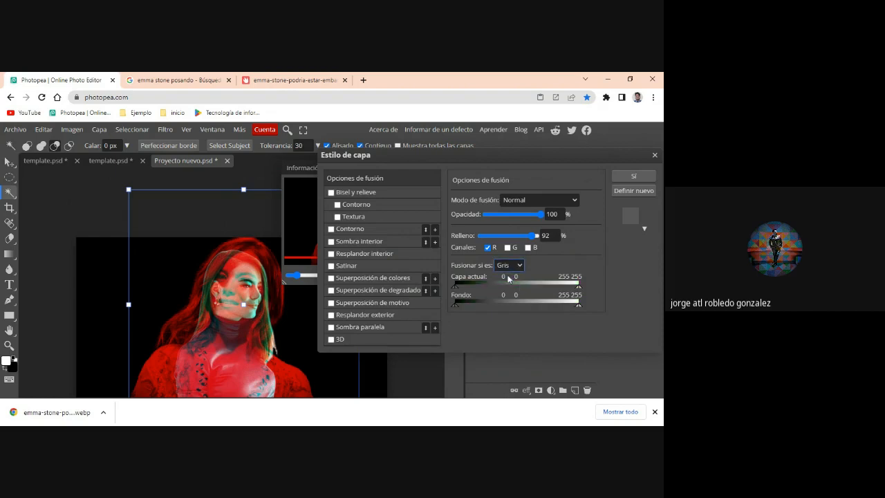
pyautogui.moveTo(537, 236); pyautogui.dragTo(543, 238)
# - Apply the blending options to the emma-stone.psd layer
pyautogui.moveTo(448, 149); pyautogui.dragTo(413, 166)
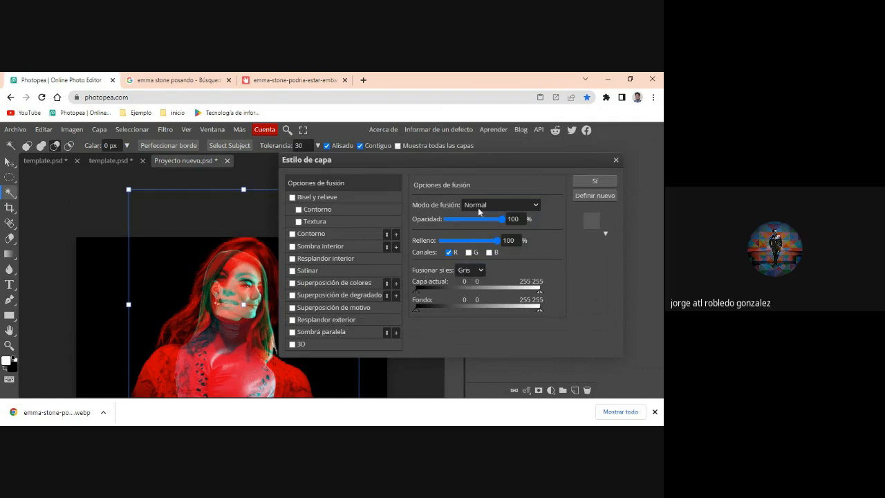
pyautogui.click(607, 183)
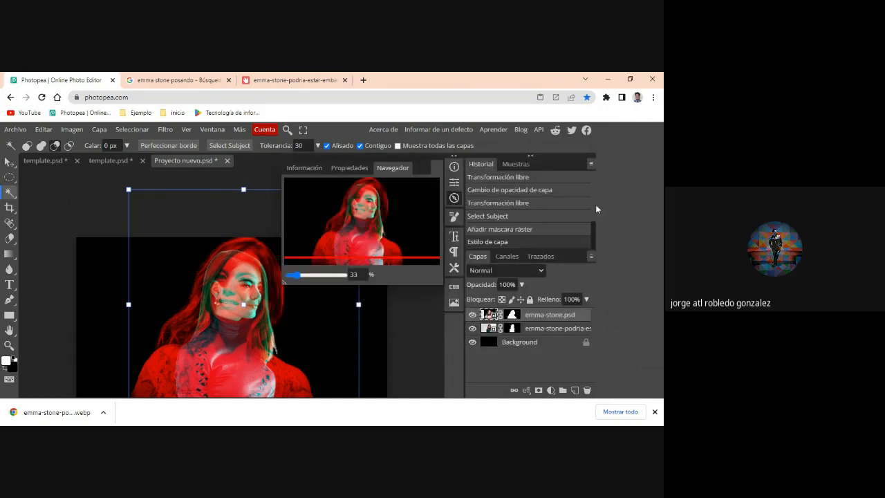
# - Restrict the blending of the emma-stone-podria-es… layer to the B channel only and apply it
pyautogui.click(485, 331)
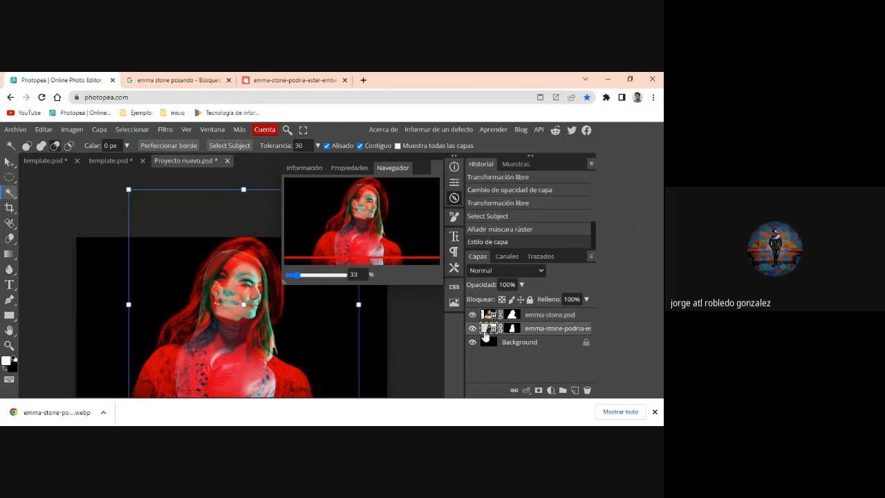
pyautogui.click(526, 391)
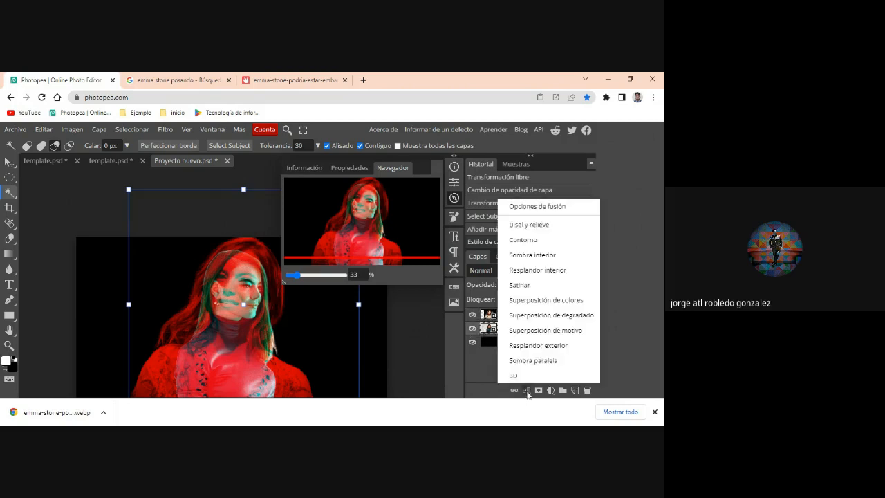
pyautogui.click(534, 206)
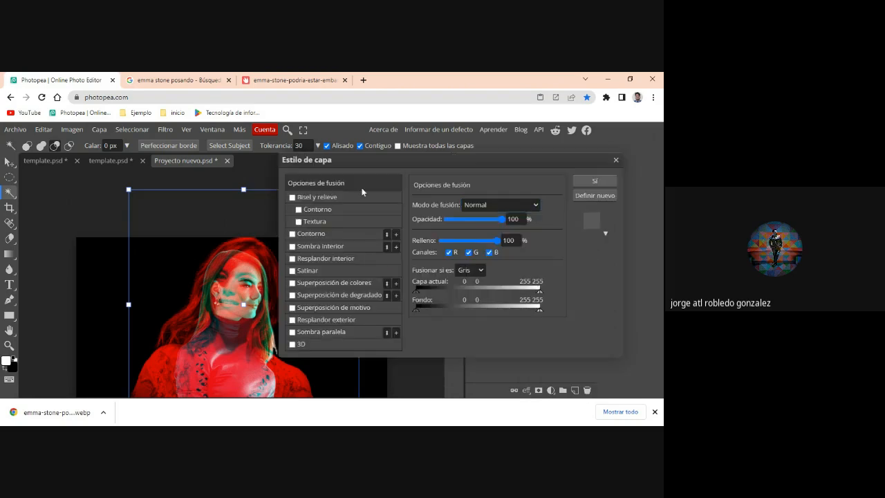
pyautogui.click(448, 252)
pyautogui.click(489, 252)
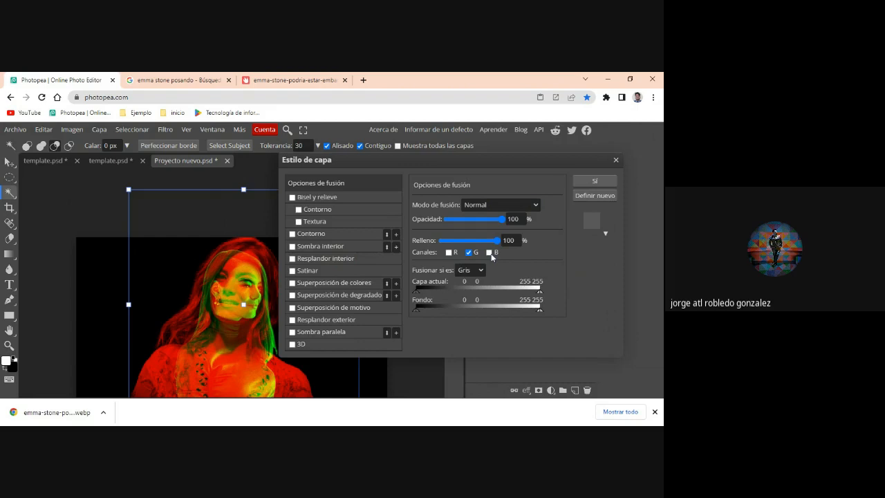
pyautogui.click(468, 252)
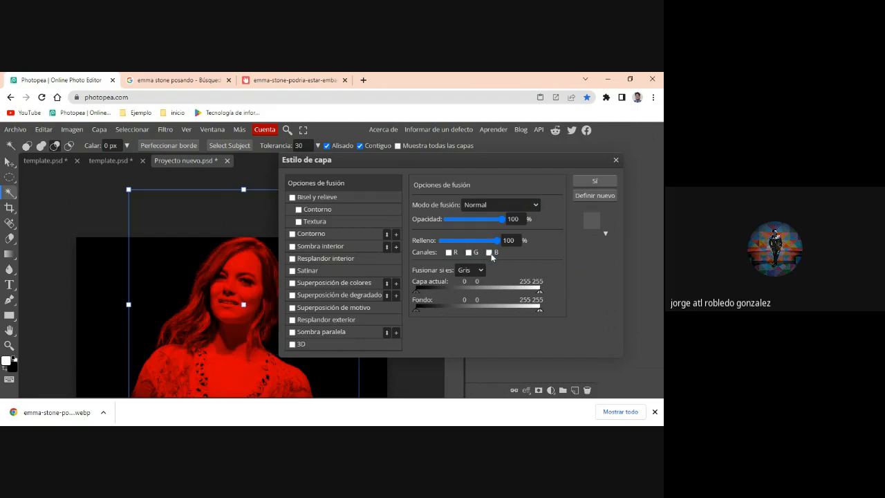
pyautogui.click(489, 253)
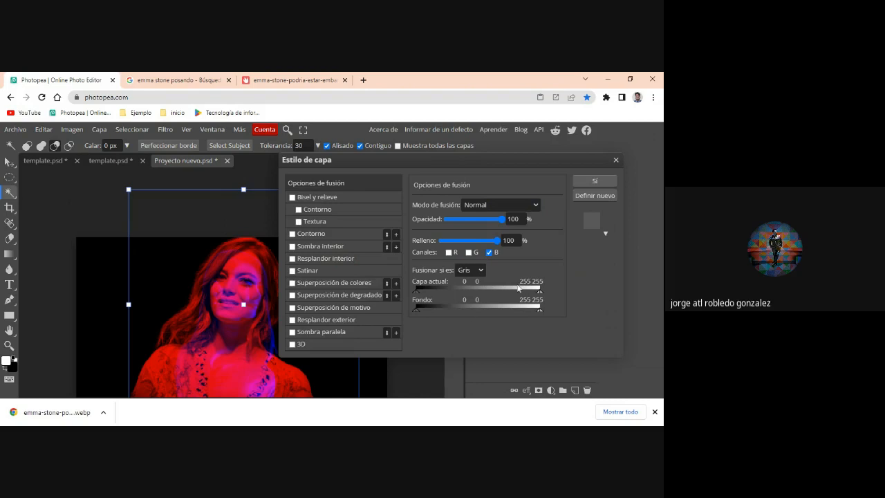
pyautogui.click(595, 181)
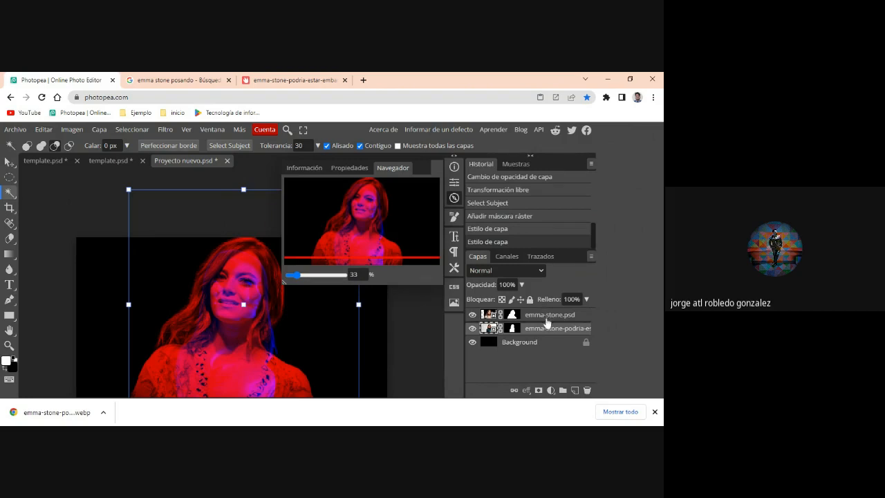
# - Move the emma-stone.psd layer below the other portrait and select the emma-stone-podria-es… layer
pyautogui.moveTo(546, 314); pyautogui.dragTo(546, 338)
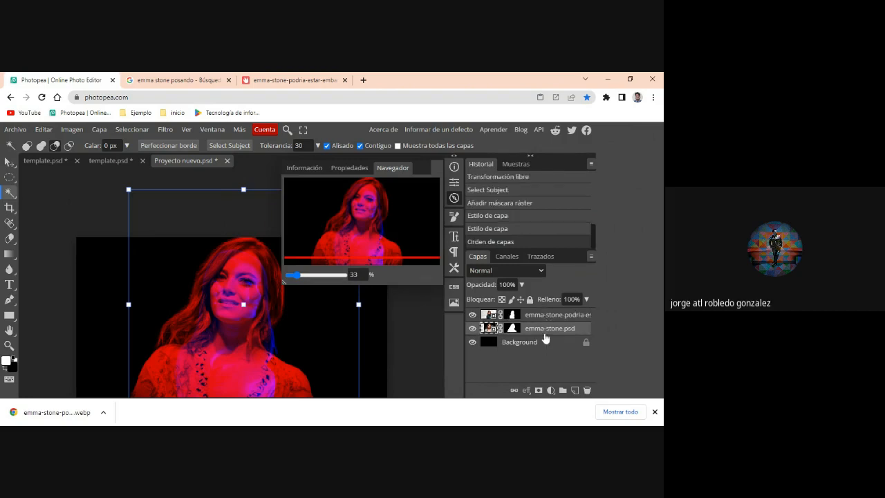
pyautogui.click(544, 315)
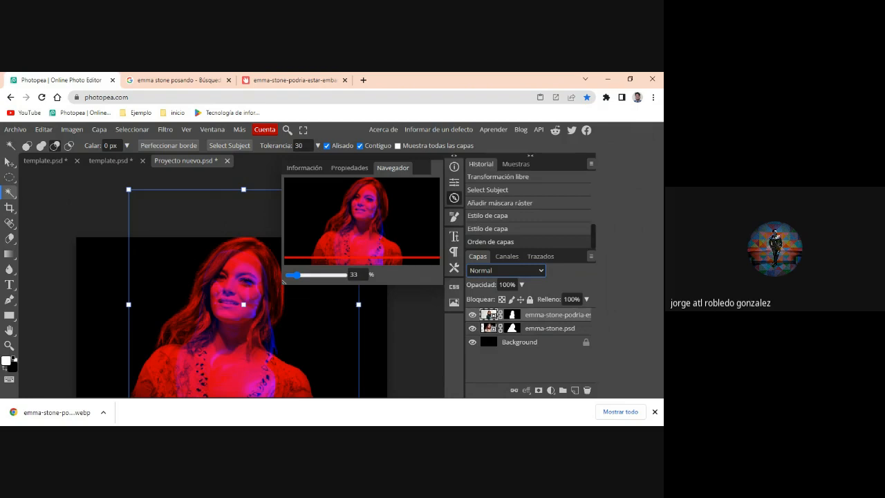
# - Try the Multiplicar blend mode on the upper portrait layer and undo it
pyautogui.press('Down')
pyautogui.press('Down')
pyautogui.press('Down')
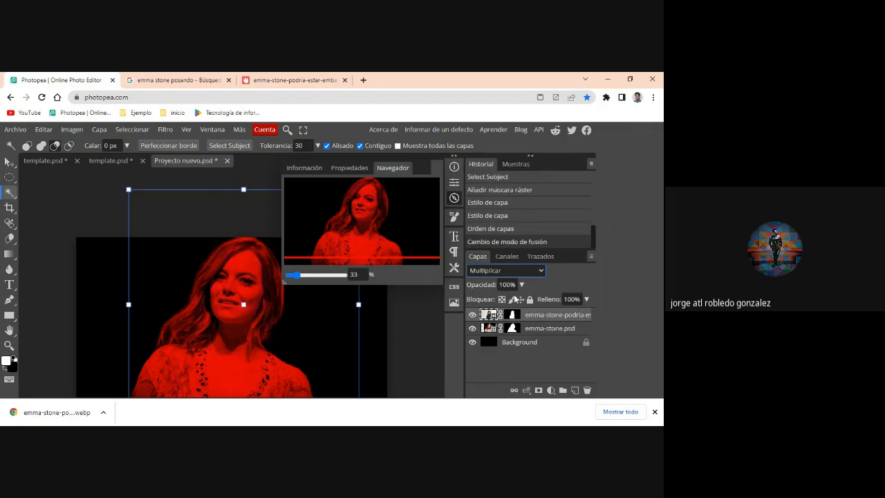
pyautogui.hotkey('ctrl', 'z')
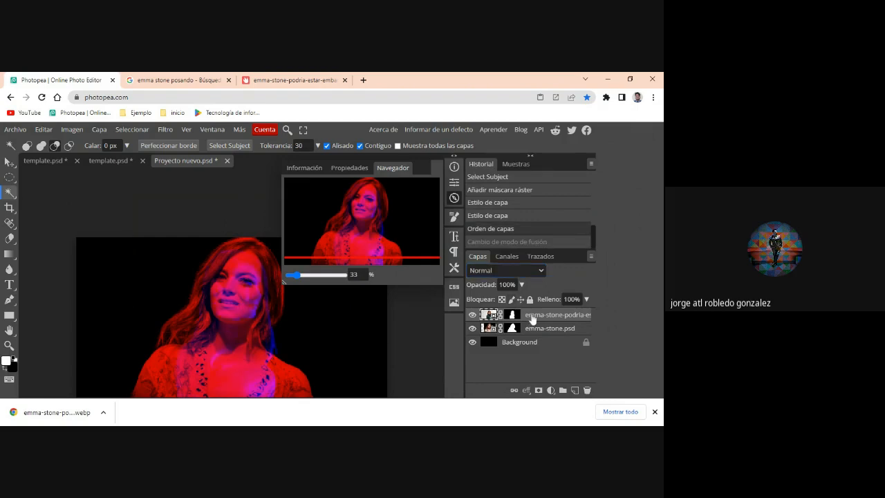
# - Enable the G channel alongside B in the blending options of the upper portrait layer and apply it
pyautogui.click(526, 390)
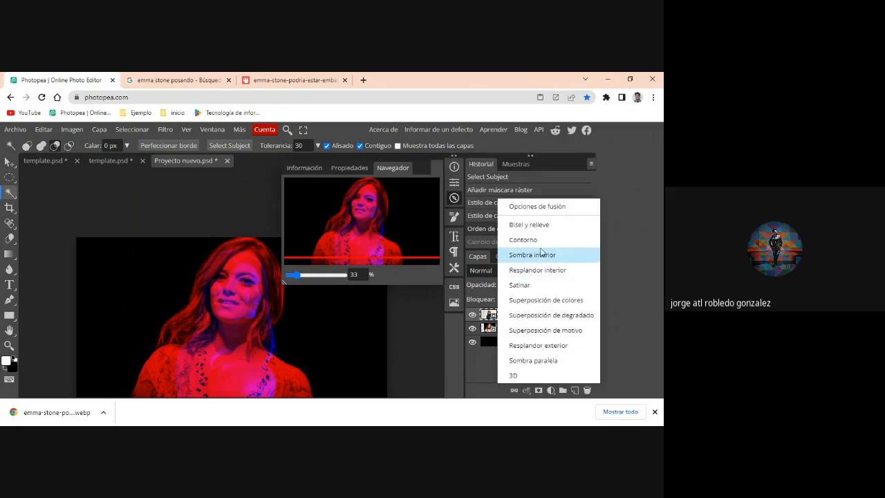
pyautogui.click(537, 206)
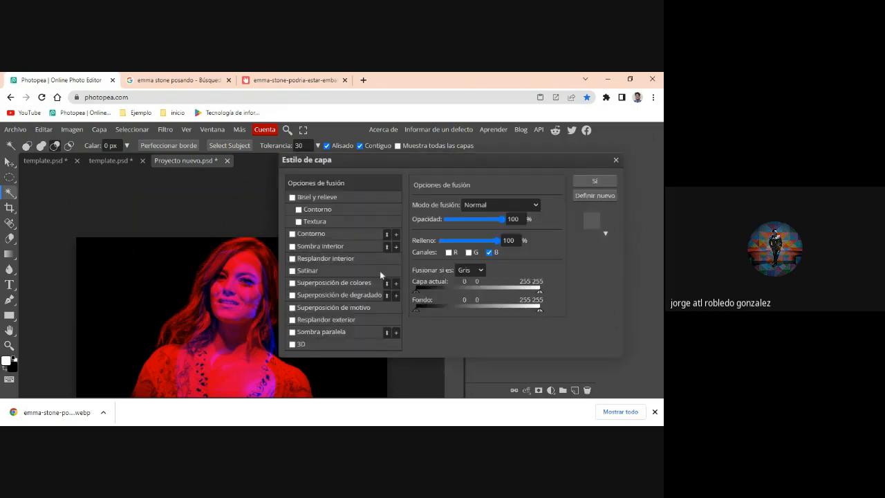
pyautogui.click(468, 253)
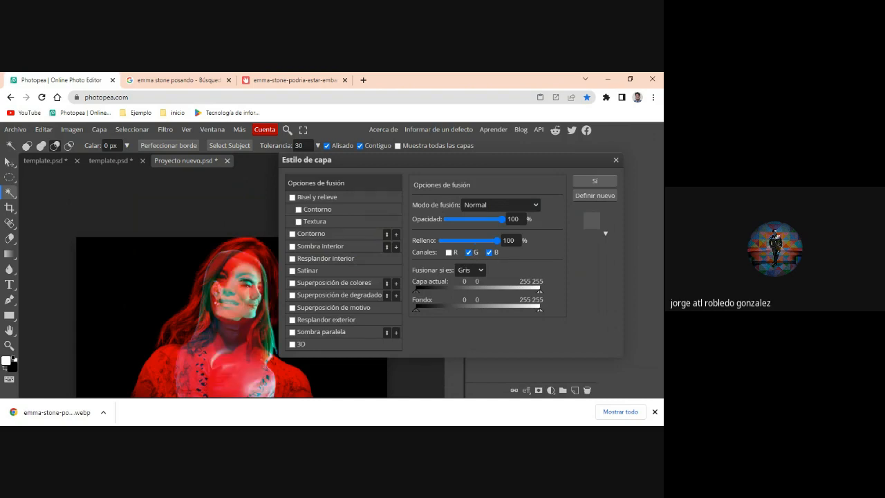
pyautogui.click(595, 183)
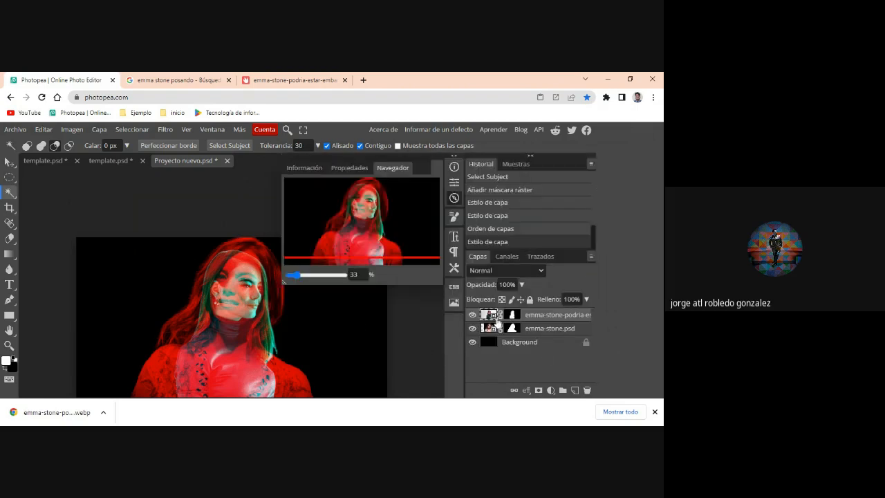
# - Enlarge the upper portrait to 174.25% and shift it to the right so its face sits beside the red one
pyautogui.press('v')
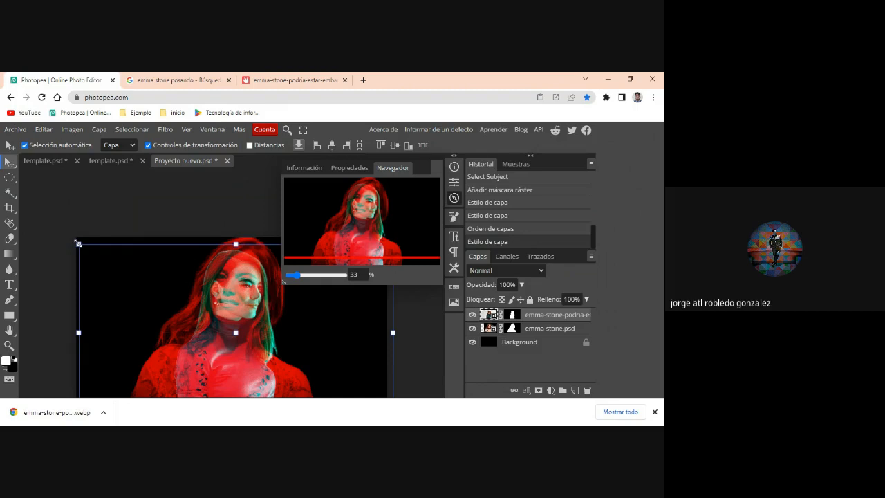
pyautogui.click(77, 242)
pyautogui.moveTo(78, 243); pyautogui.dragTo(54, 230)
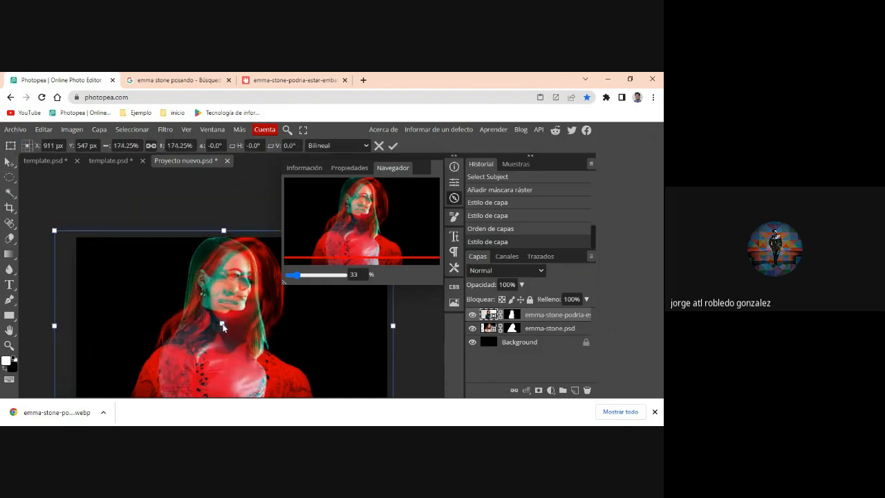
pyautogui.moveTo(234, 333); pyautogui.dragTo(242, 334)
pyautogui.moveTo(247, 373); pyautogui.dragTo(277, 384)
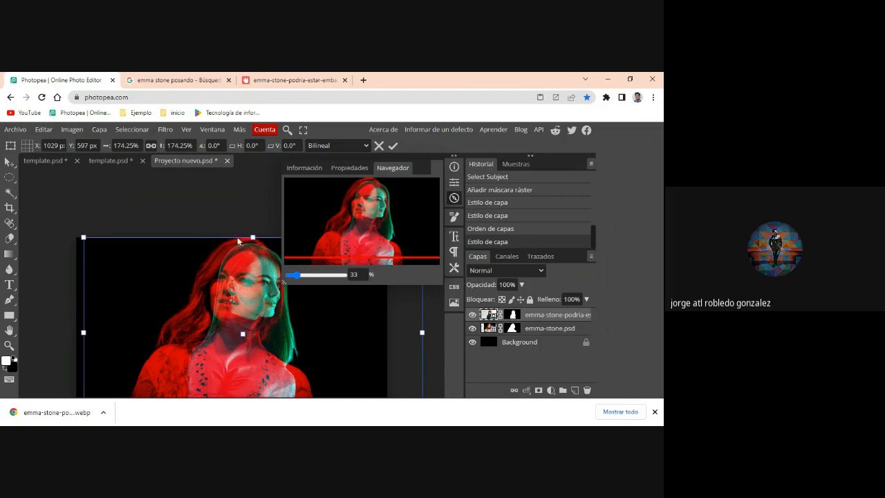
pyautogui.moveTo(299, 277)
pyautogui.mouseDown()
pyautogui.moveTo(288, 277)
pyautogui.moveTo(298, 278)
pyautogui.mouseUp()
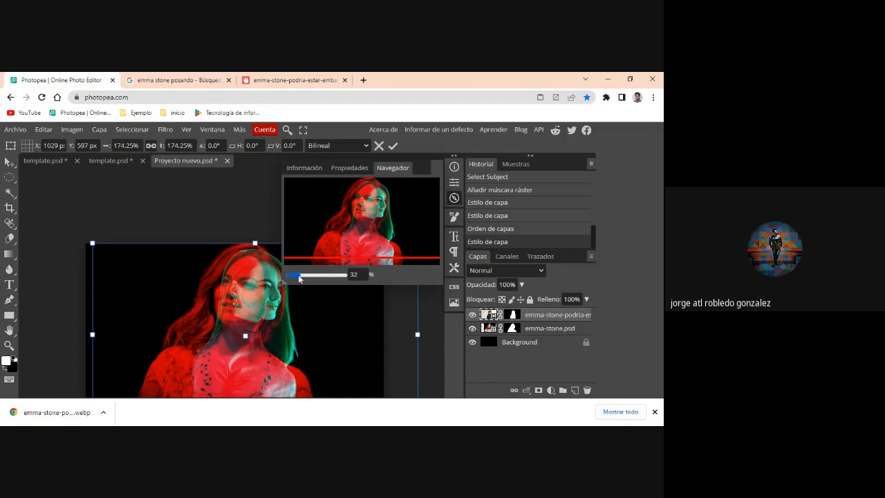
pyautogui.moveTo(341, 236); pyautogui.dragTo(405, 222)
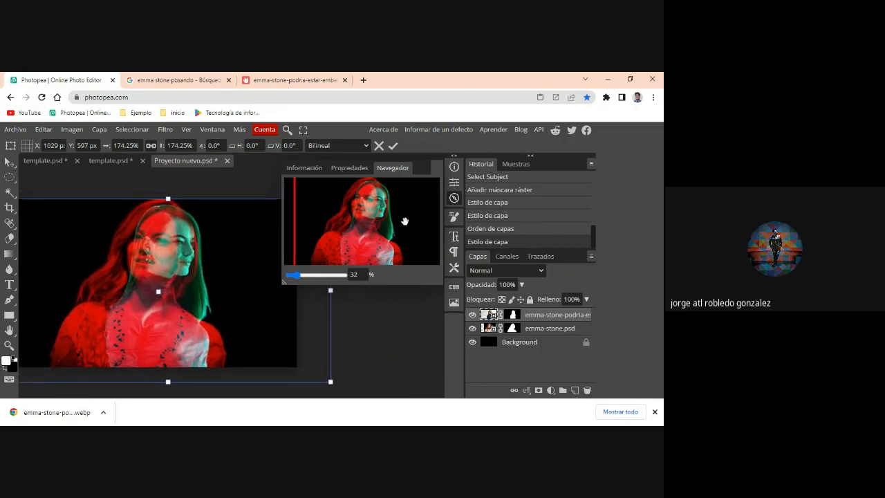
# - Lower the opacity of the emma-stone.psd layer to 79% and deselect the layer
pyautogui.click(534, 332)
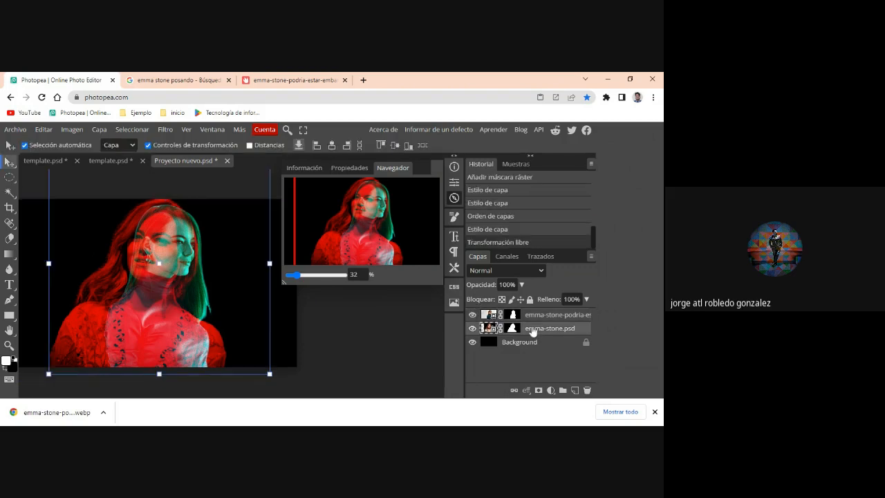
pyautogui.click(521, 285)
pyautogui.moveTo(519, 299); pyautogui.dragTo(511, 305)
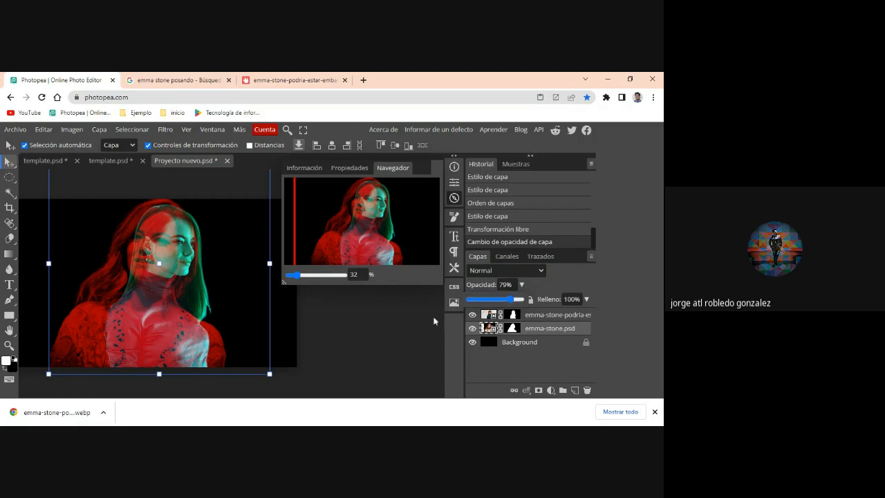
pyautogui.click(362, 356)
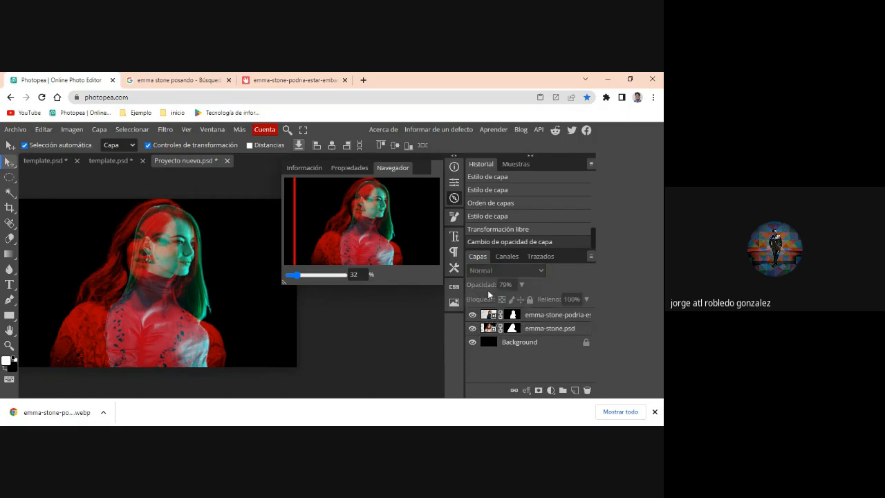
# - Inspect the double-exposure portrait with the side panels hidden and the downloads bar dismissed, and restore the panels
pyautogui.press('Tab')
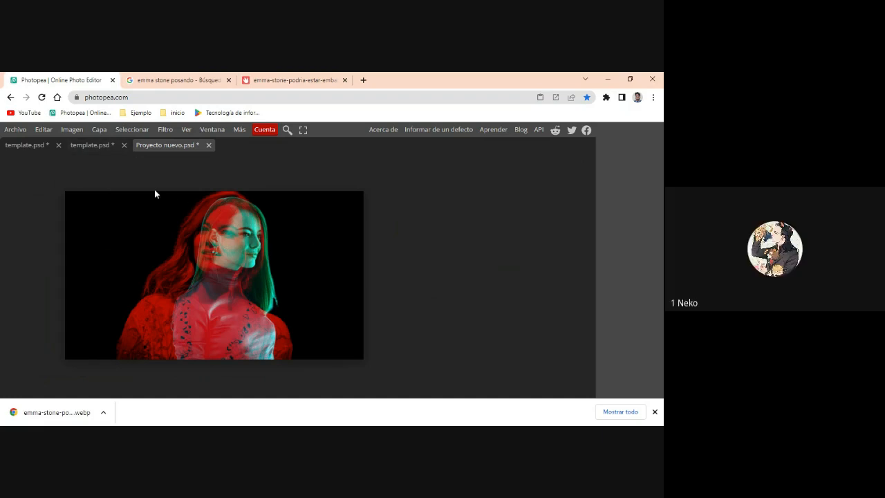
pyautogui.click(655, 412)
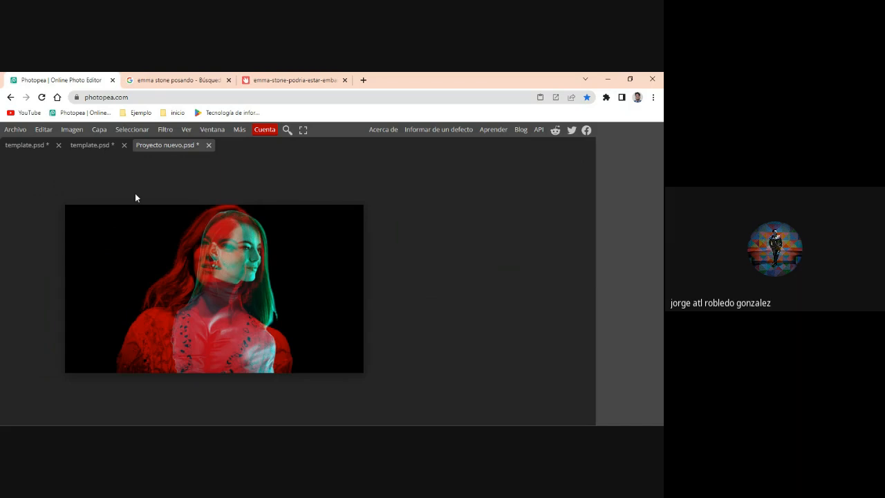
pyautogui.click(218, 133)
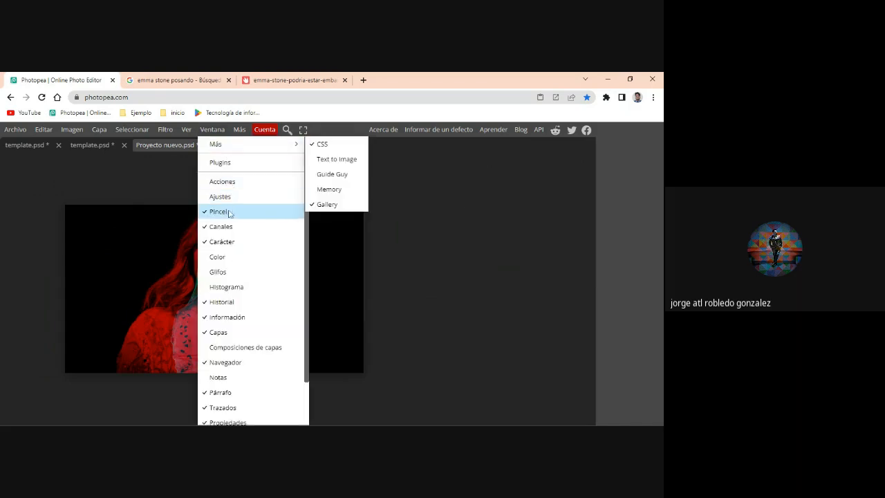
pyautogui.click(95, 237)
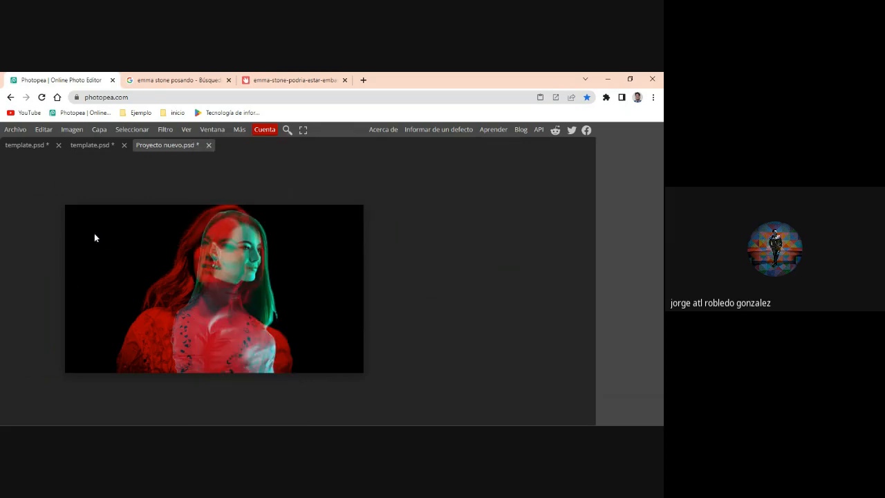
pyautogui.press('Tab')
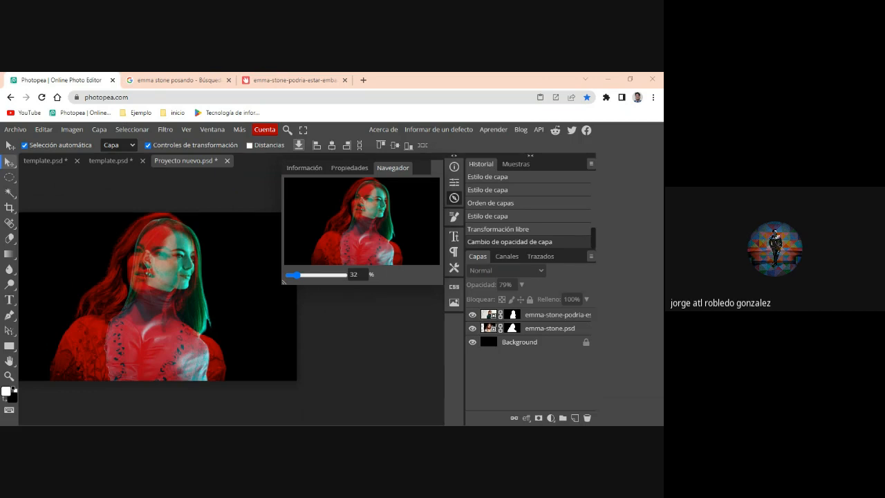
# - Undo the edits back to the full-colour masked portraits and move the emma-stone.psd portrait to the right of the profile portrait
pyautogui.hotkey('ctrl', 'z')
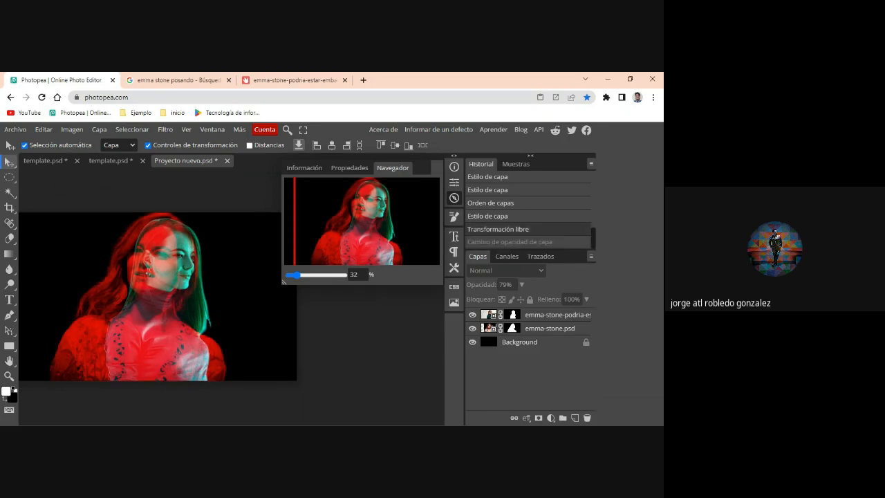
pyautogui.hotkey('ctrl', 'z')
pyautogui.hotkey('ctrl', 'z')
pyautogui.hotkey('ctrl', 'z')
pyautogui.hotkey('ctrl', 'z')
pyautogui.hotkey('ctrl', 'z')
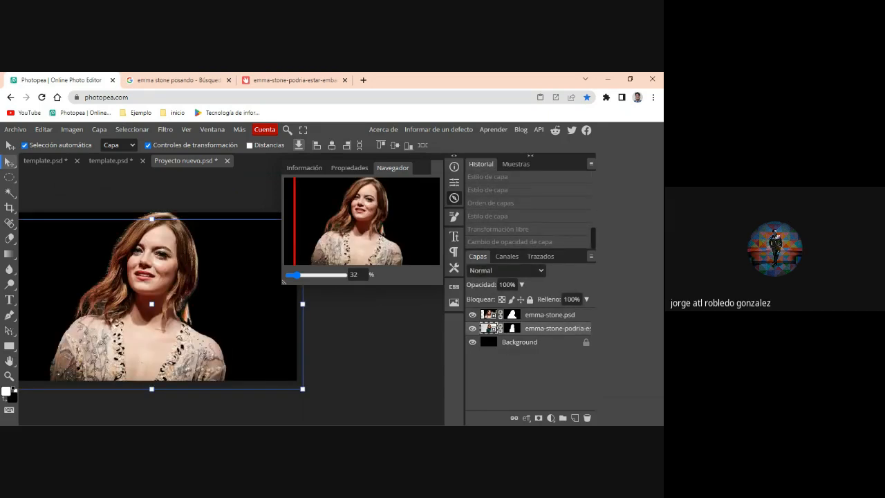
pyautogui.moveTo(184, 331); pyautogui.dragTo(270, 341)
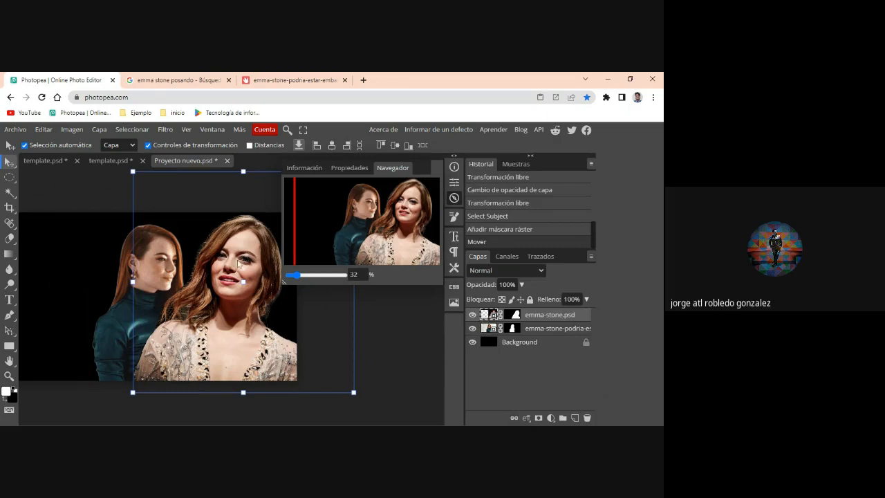
# - Restrict the emma-stone.psd layer to the R channel in its blending options, disabling G and B, and apply it
pyautogui.click(526, 418)
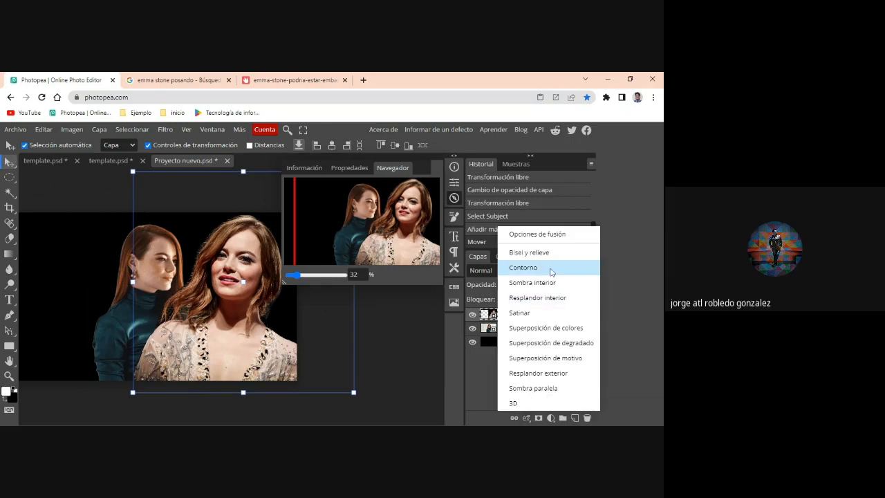
pyautogui.click(527, 235)
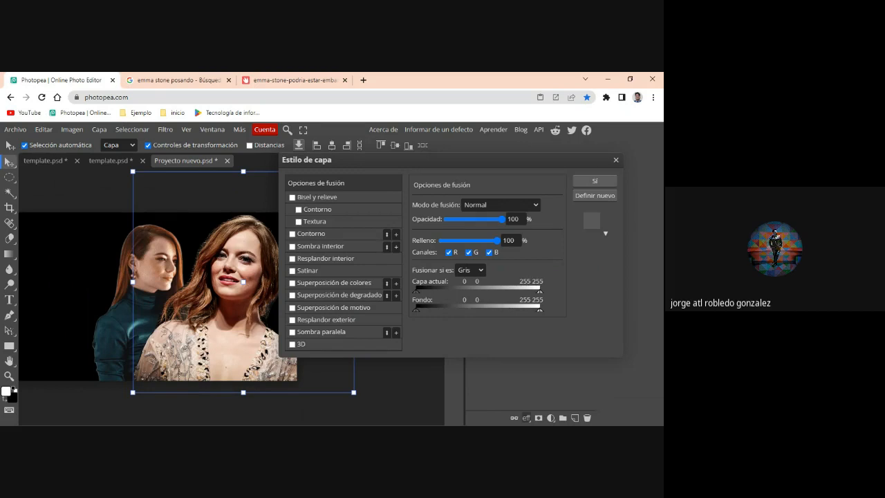
pyautogui.click(470, 253)
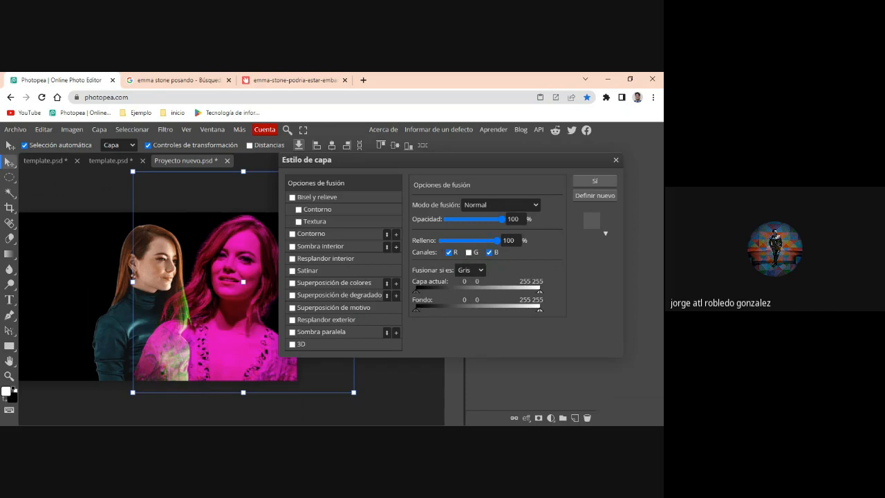
pyautogui.click(470, 253)
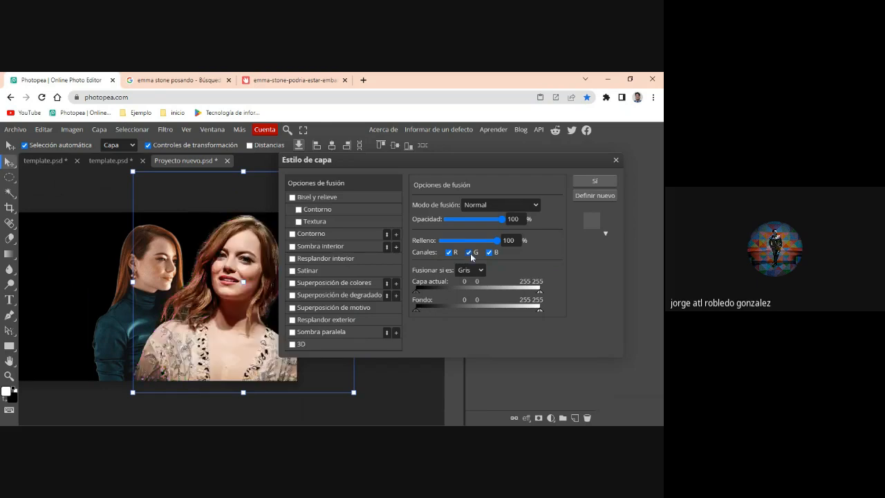
pyautogui.click(489, 253)
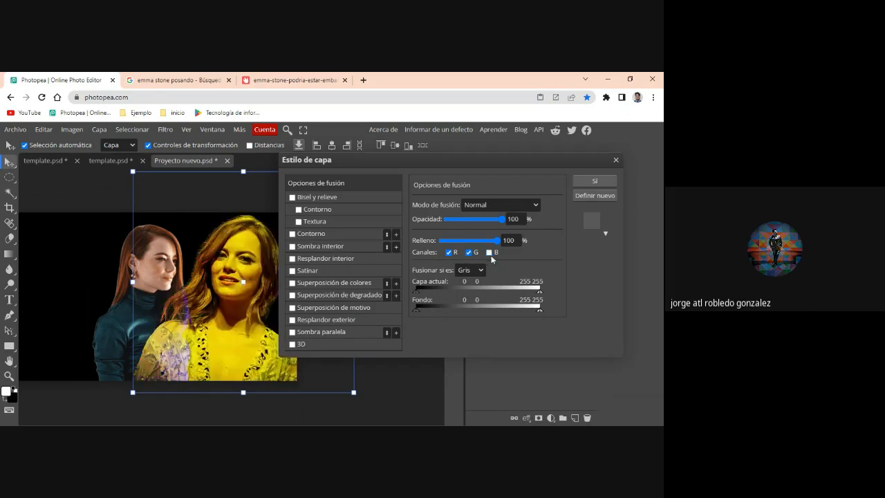
pyautogui.click(450, 252)
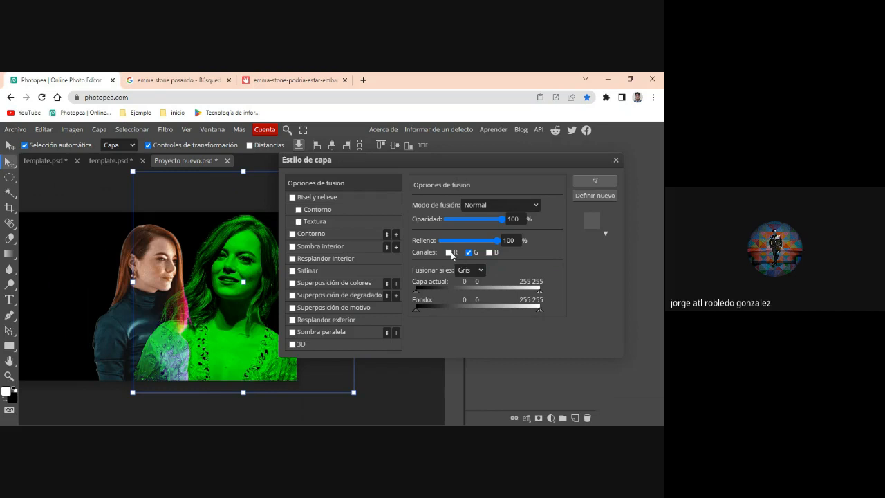
pyautogui.click(449, 253)
pyautogui.click(468, 252)
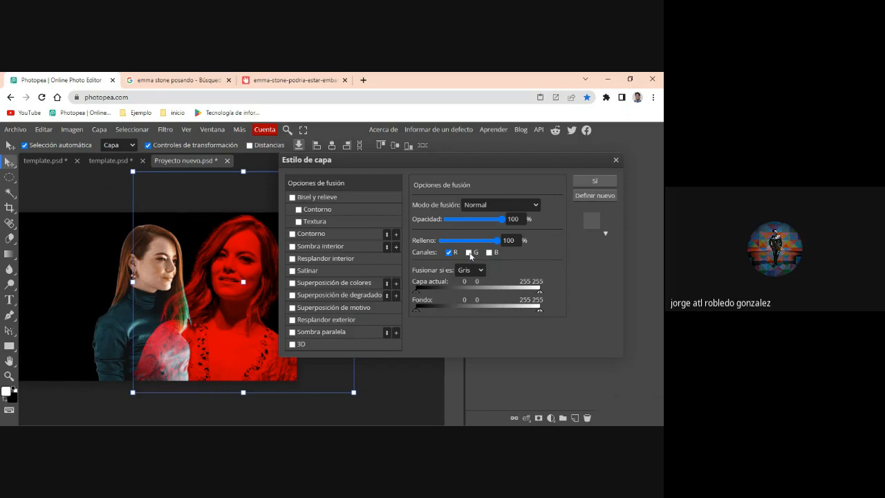
pyautogui.click(588, 182)
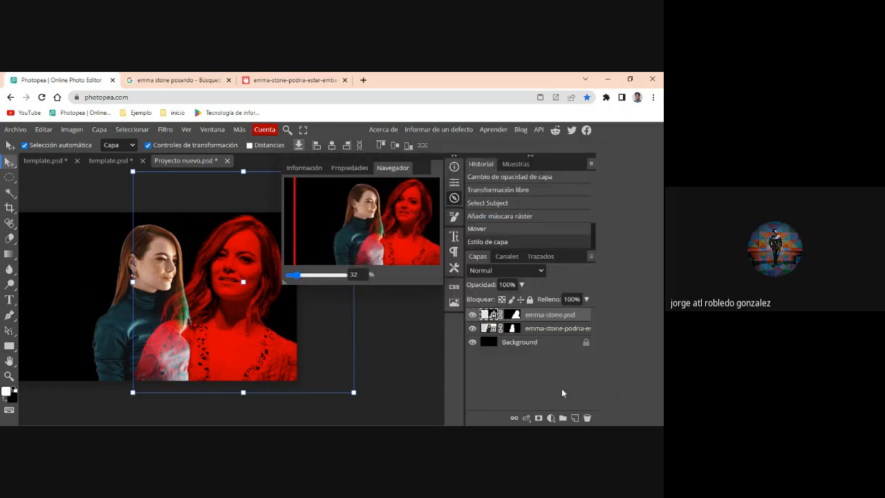
# - Disable the R channel in the profile portrait layer's blending options, keeping G and B enabled, and apply it
pyautogui.click(519, 332)
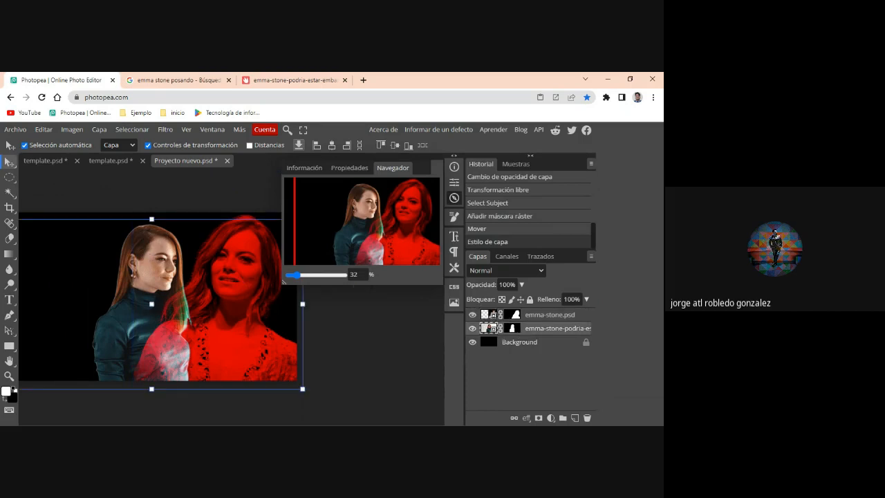
pyautogui.click(527, 418)
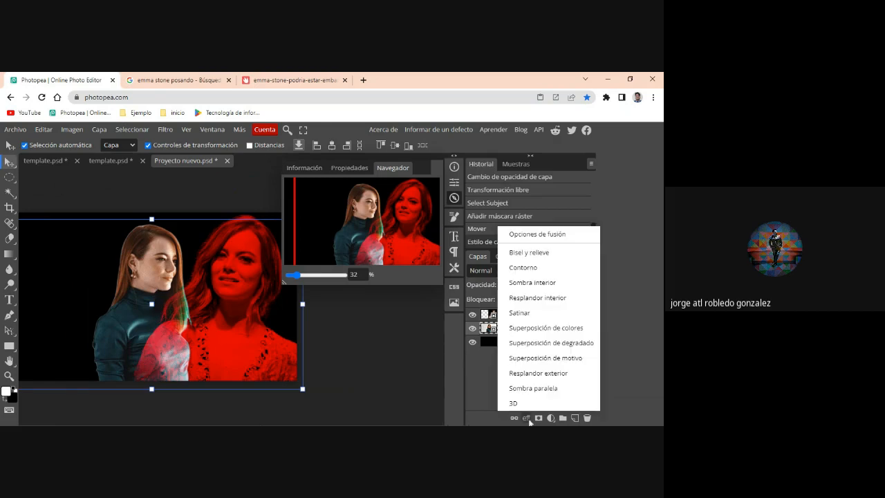
pyautogui.click(532, 235)
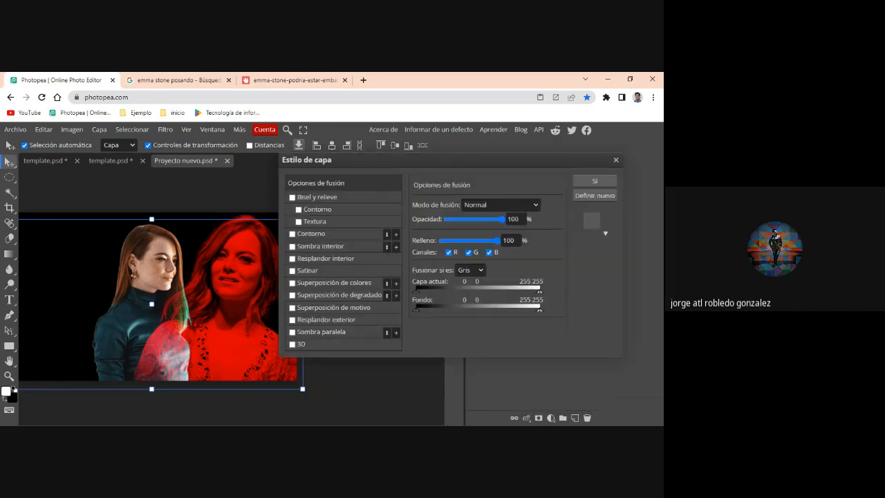
pyautogui.click(469, 252)
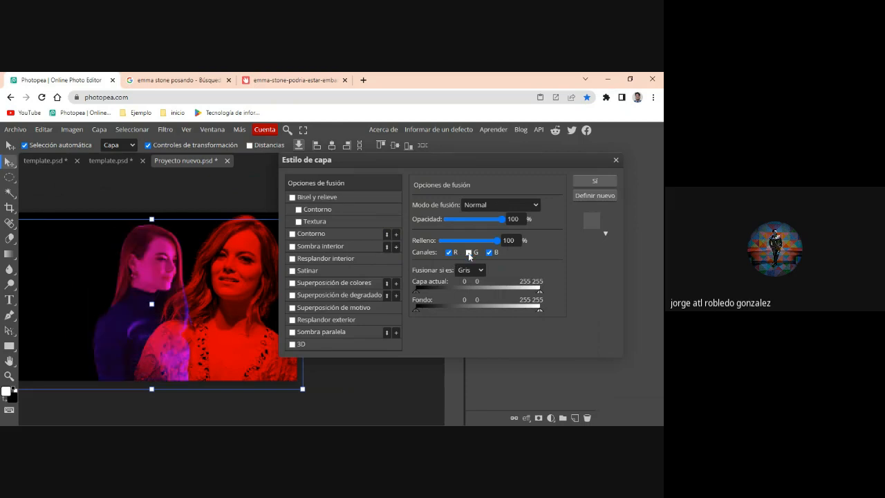
pyautogui.click(469, 252)
pyautogui.click(449, 252)
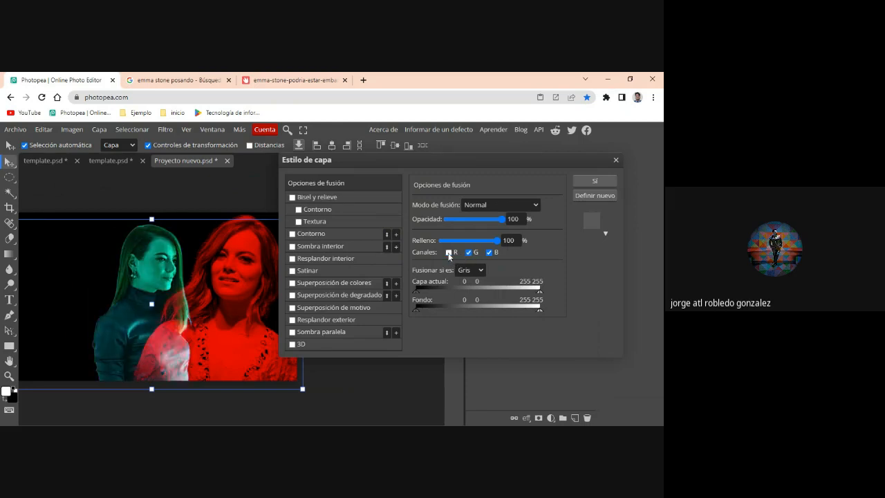
pyautogui.click(489, 253)
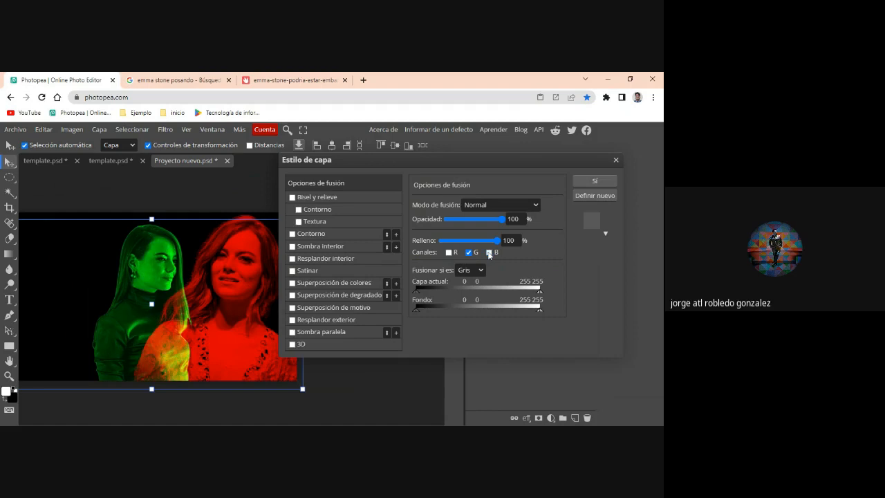
pyautogui.click(449, 252)
pyautogui.click(448, 252)
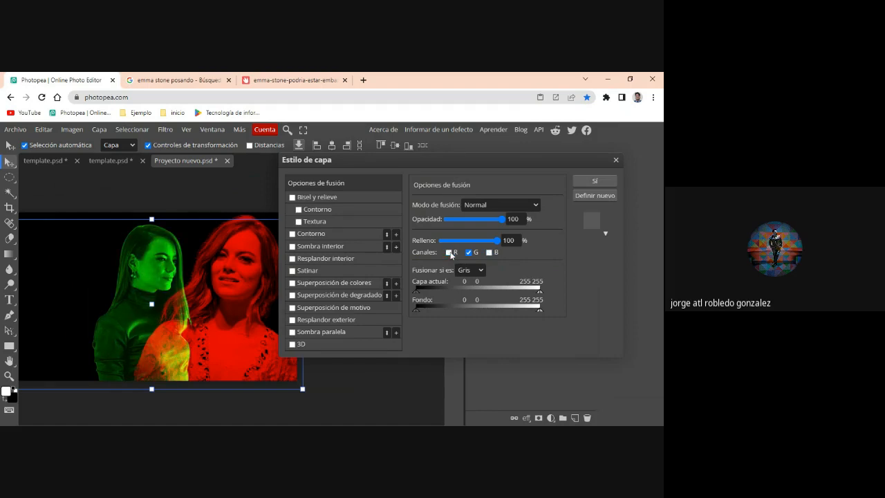
pyautogui.click(489, 252)
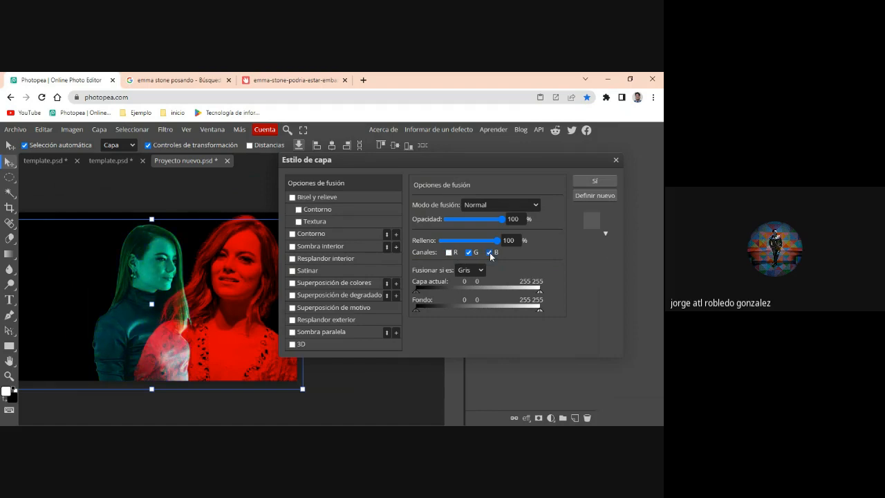
pyautogui.click(611, 181)
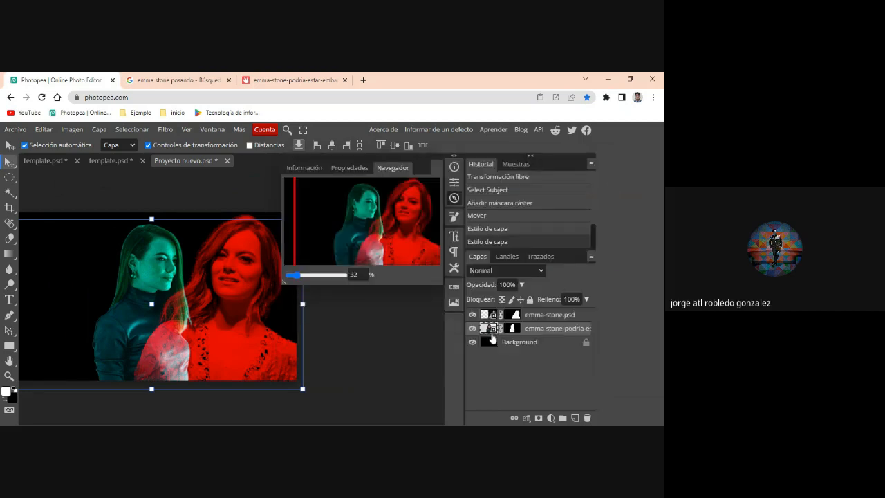
# - Move the red emma-stone.psd portrait left so it overlaps the green profile portrait, and set its opacity to 97%
pyautogui.click(529, 316)
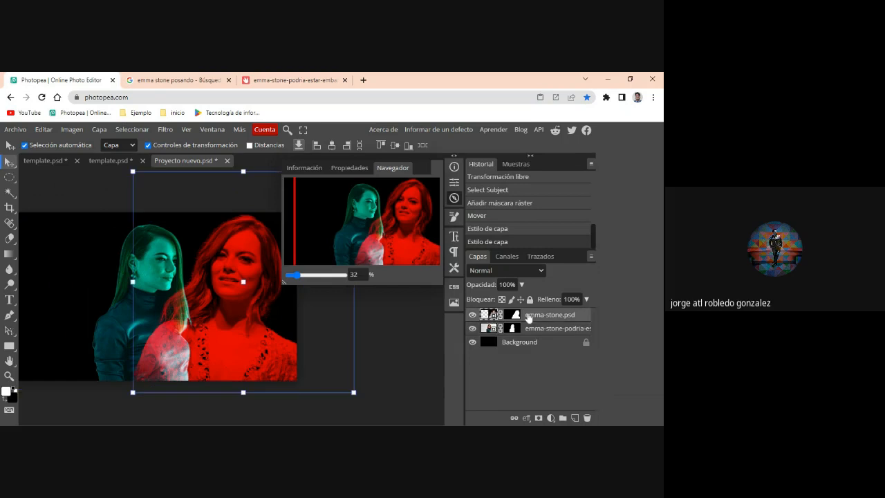
pyautogui.moveTo(201, 337); pyautogui.dragTo(129, 331)
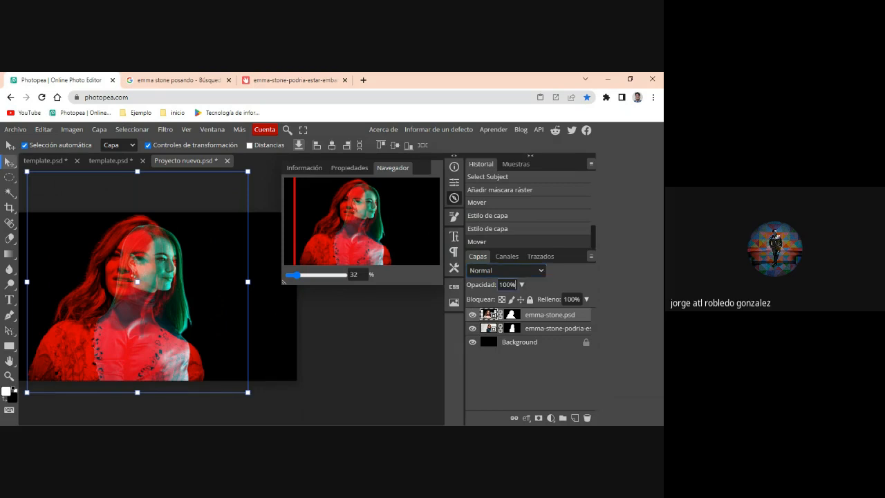
pyautogui.click(522, 284)
pyautogui.moveTo(514, 303); pyautogui.dragTo(522, 302)
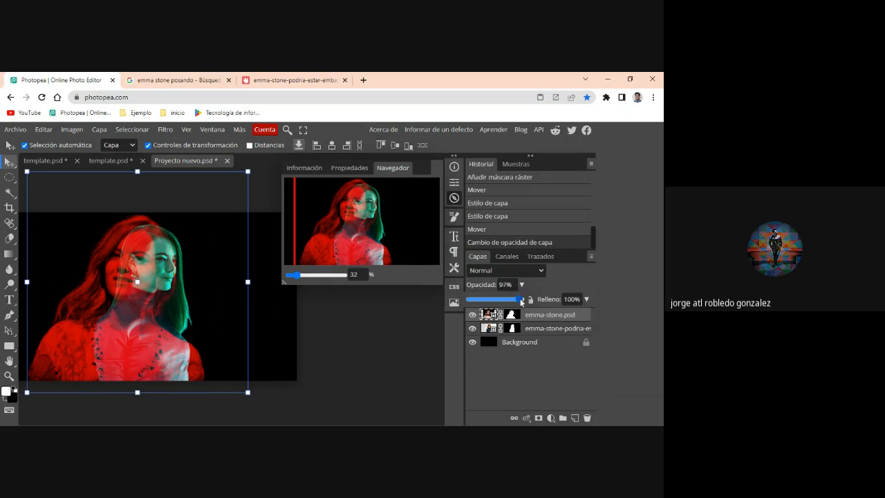
# - Place the profile portrait layer above emma-stone.psd, and scale the red portrait to 98.36%, repositioning it over the green one
pyautogui.click(539, 328)
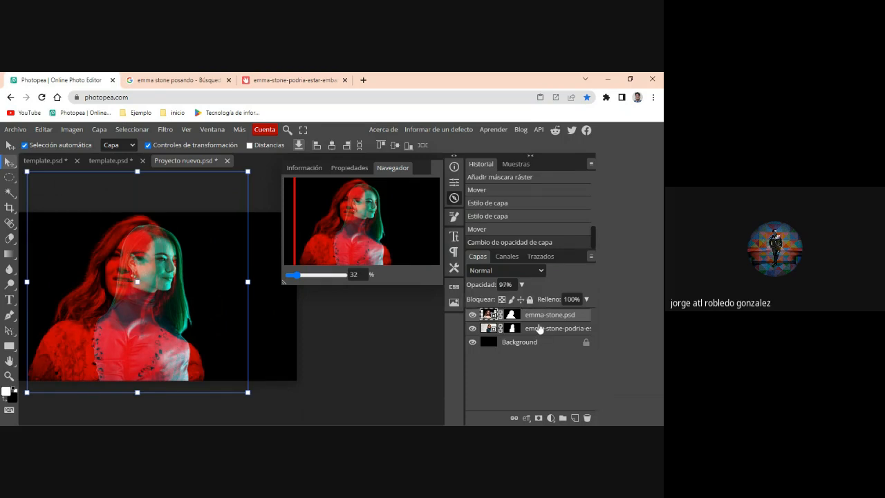
pyautogui.moveTo(539, 328); pyautogui.dragTo(539, 315)
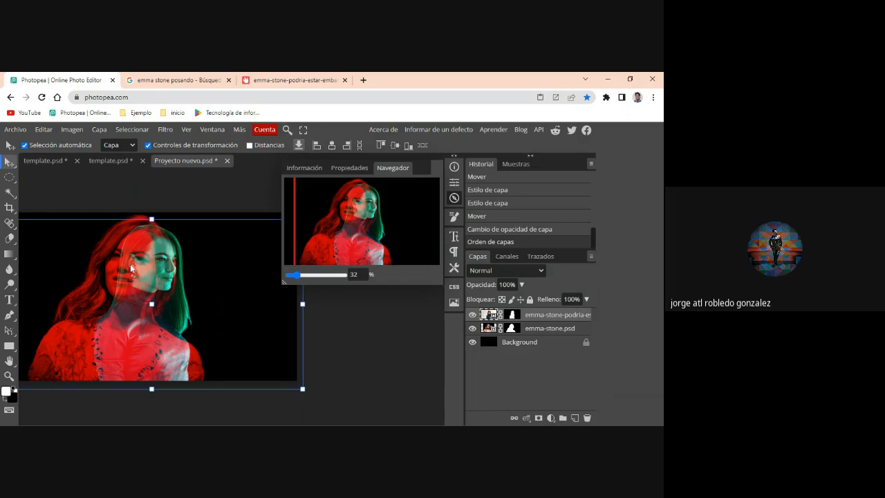
pyautogui.click(530, 329)
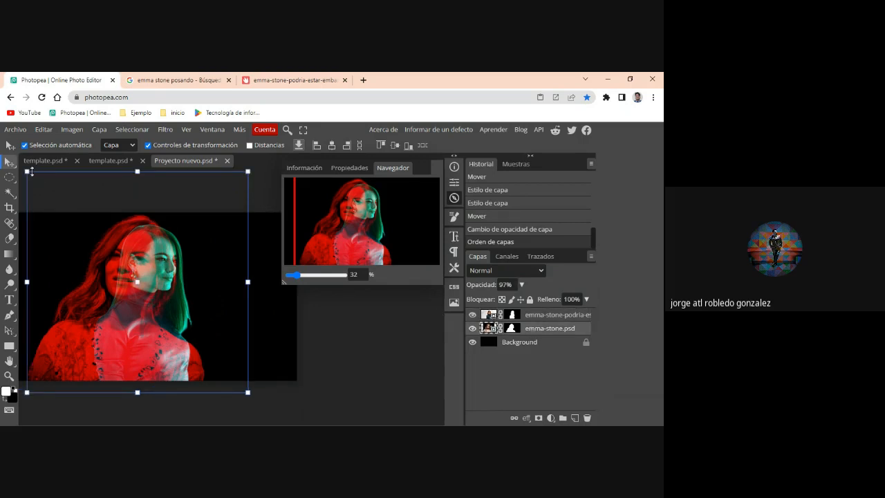
pyautogui.moveTo(29, 173); pyautogui.dragTo(52, 206)
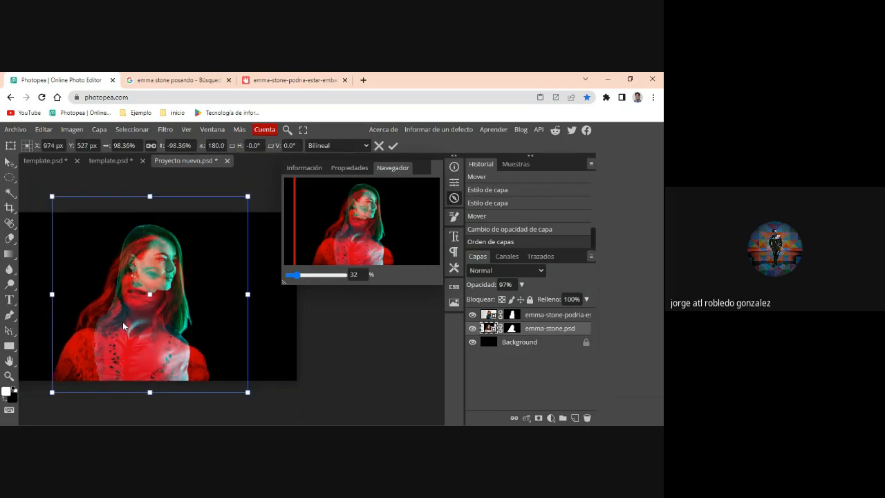
pyautogui.moveTo(123, 322); pyautogui.dragTo(120, 318)
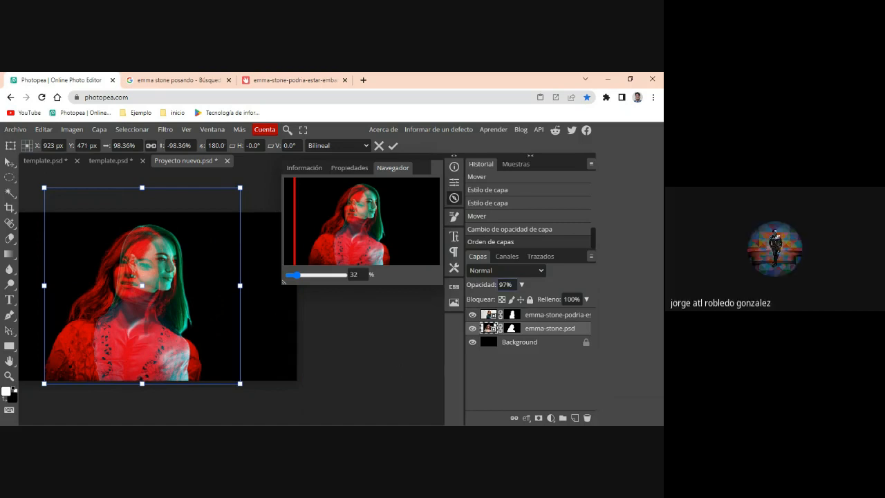
# - Apply the red portrait's transformation and set the emma-stone.psd layer's opacity to 100%
pyautogui.click(522, 285)
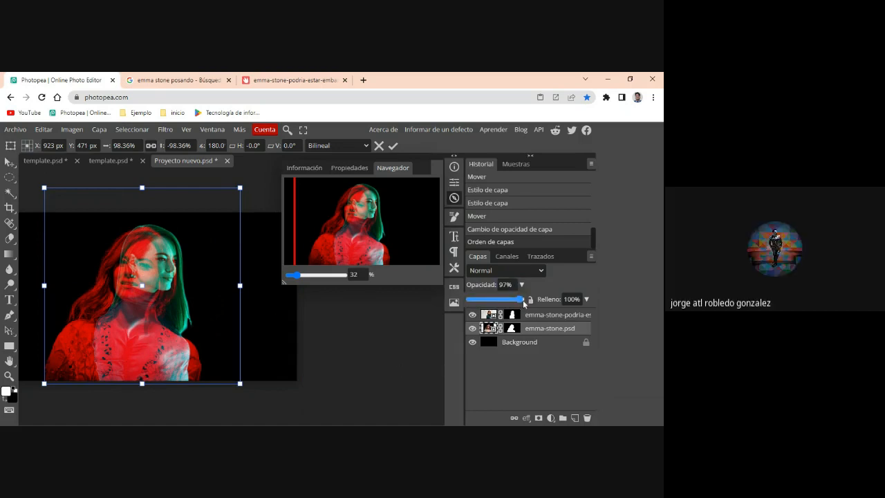
pyautogui.moveTo(528, 301); pyautogui.dragTo(532, 301)
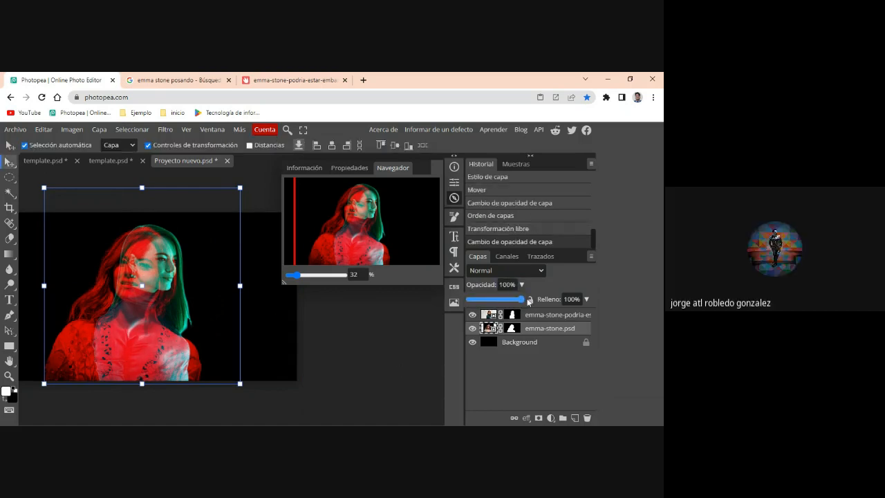
pyautogui.click(548, 330)
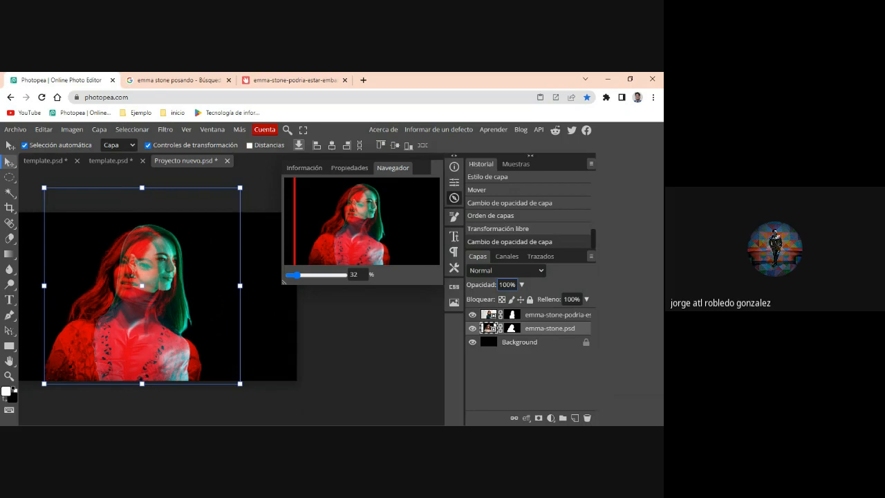
# - Hide the black Background layer and move both the green profile portrait and the red emma-stone.psd portrait toward the canvas's right edge
pyautogui.click(535, 316)
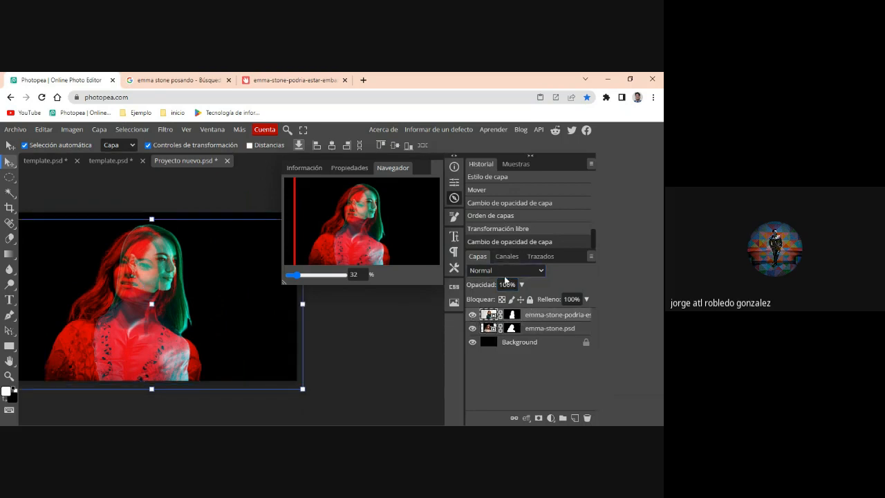
pyautogui.click(473, 342)
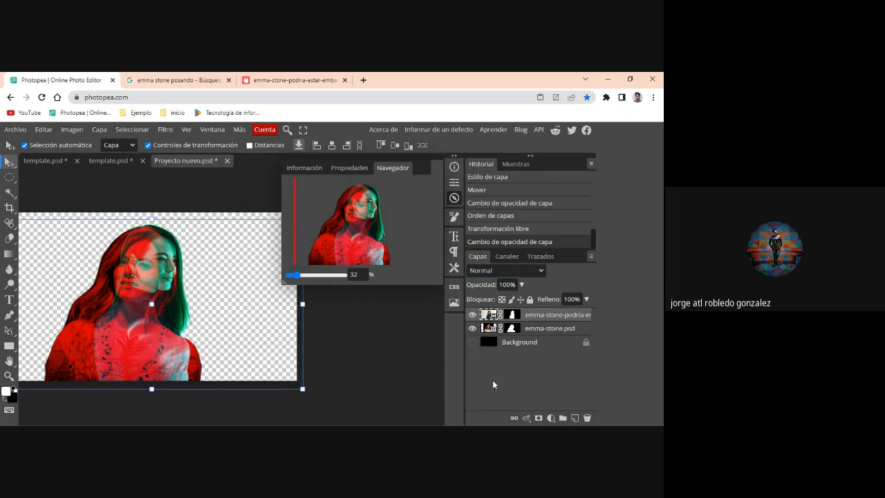
pyautogui.moveTo(120, 368); pyautogui.dragTo(195, 360)
pyautogui.click(124, 351)
pyautogui.moveTo(123, 350); pyautogui.dragTo(199, 347)
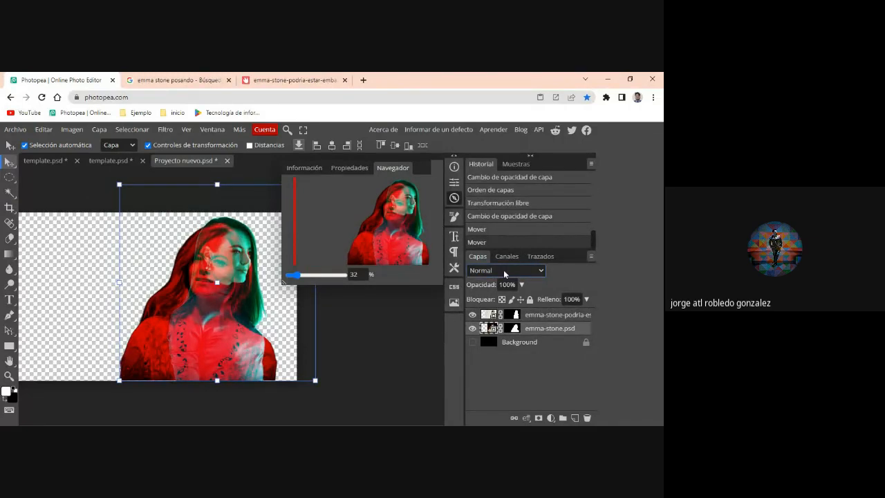
# - Toggle the Background layer's visibility to compare the overlapping portraits against black and against transparency
pyautogui.click(539, 316)
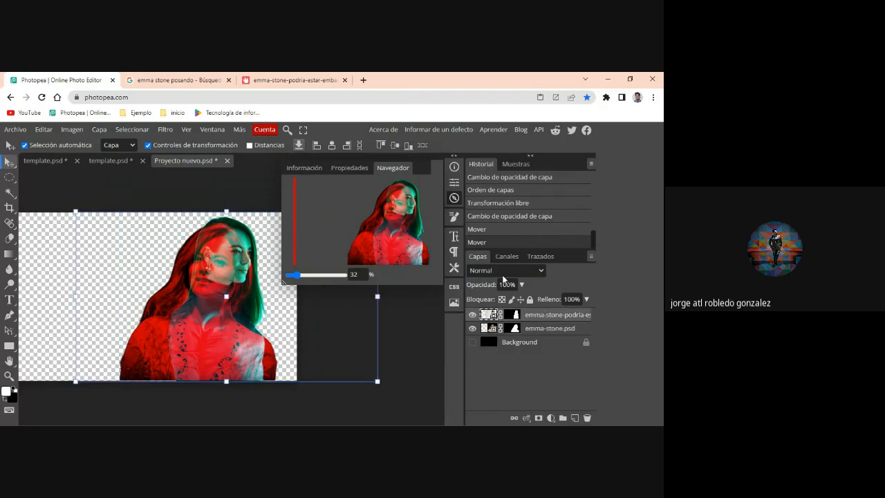
pyautogui.click(474, 343)
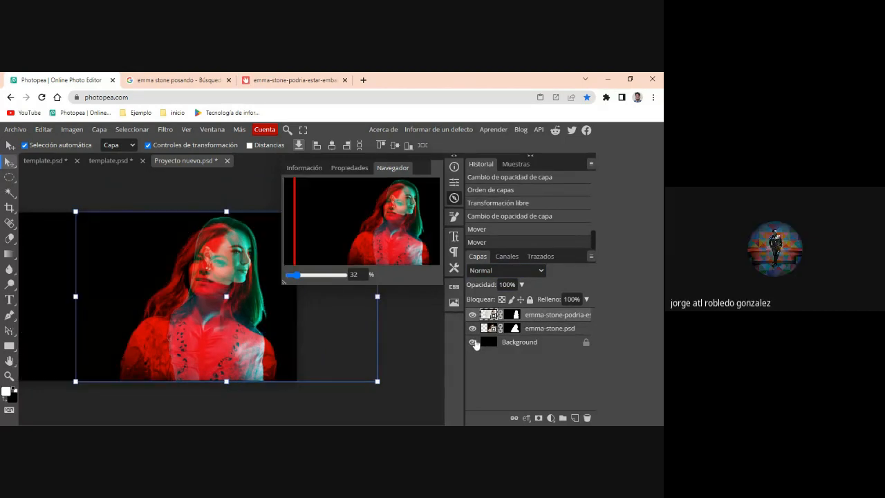
pyautogui.click(474, 342)
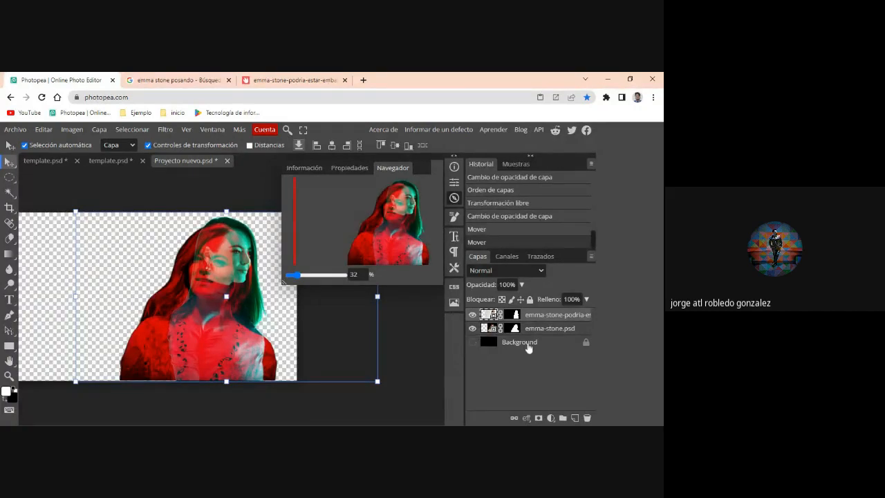
# - Add a white (ffffff) solid color fill layer directly above the Background layer
pyautogui.click(489, 343)
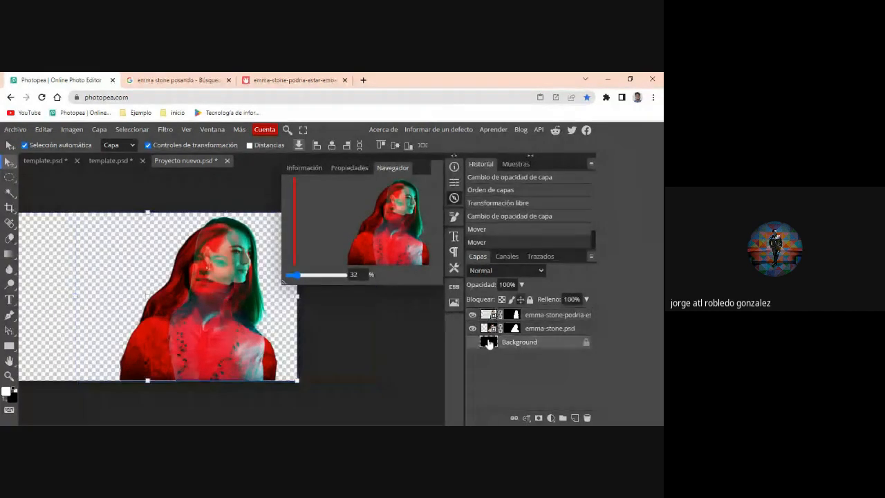
pyautogui.doubleClick(489, 343)
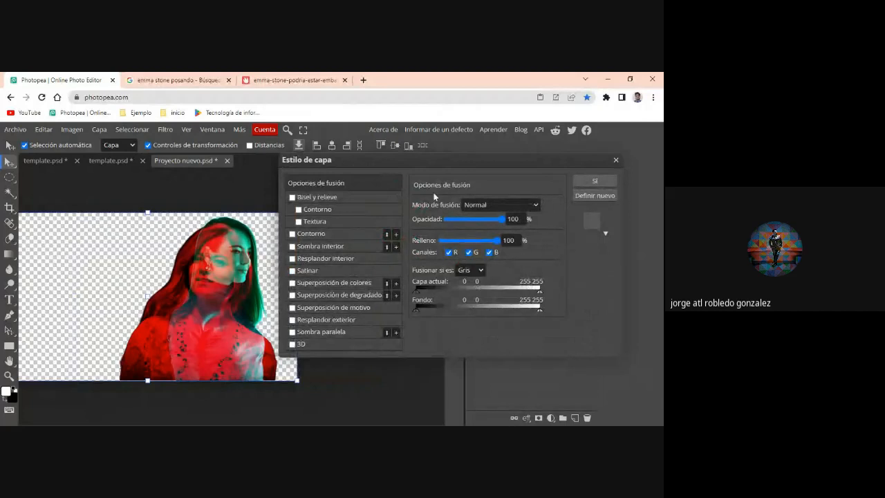
pyautogui.click(615, 162)
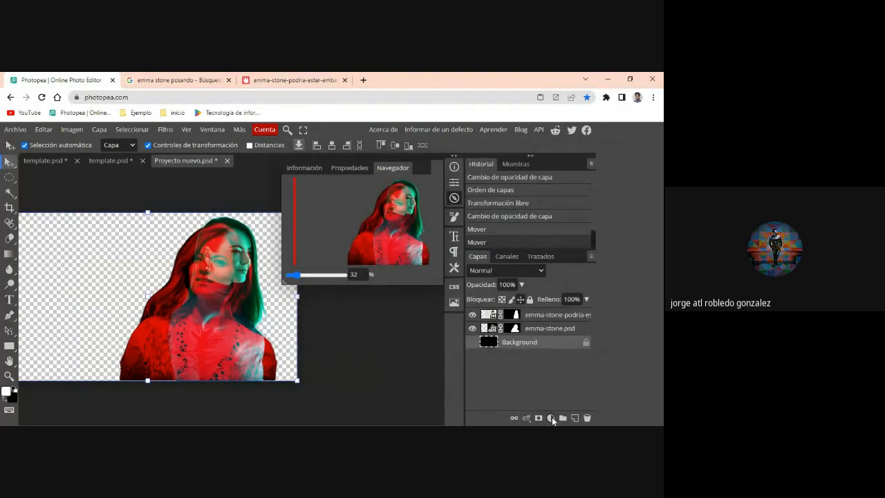
pyautogui.click(550, 417)
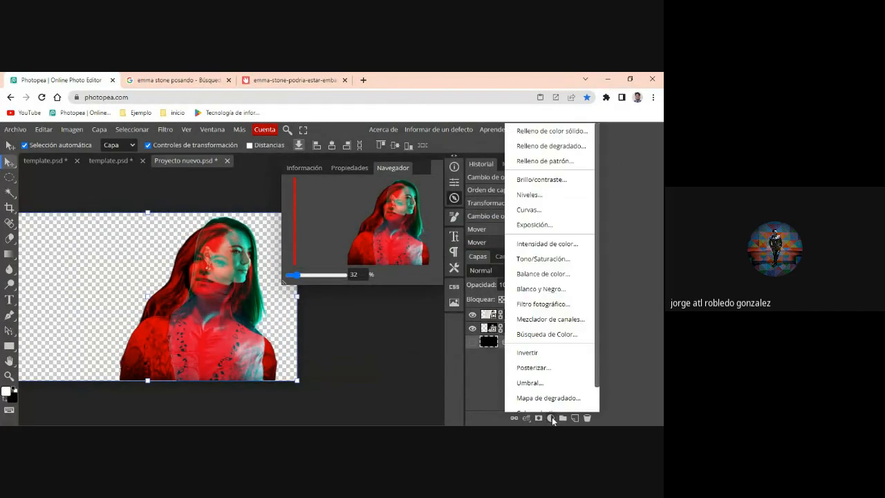
pyautogui.click(540, 134)
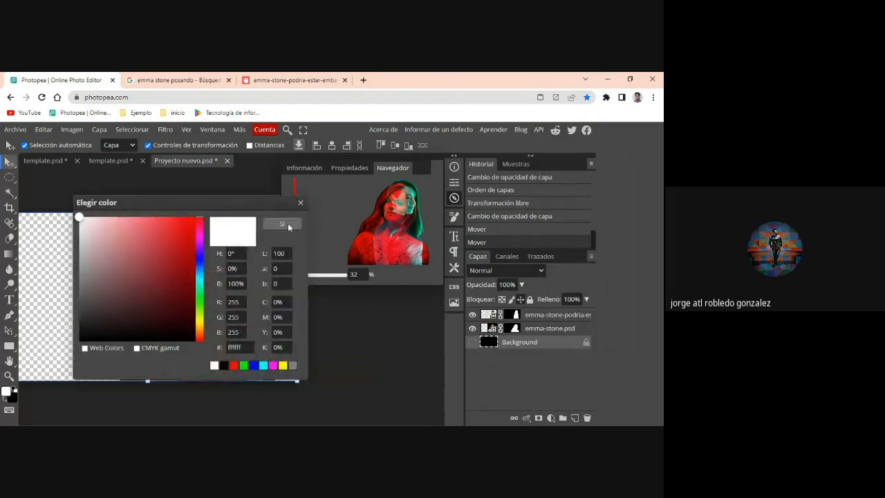
pyautogui.click(287, 223)
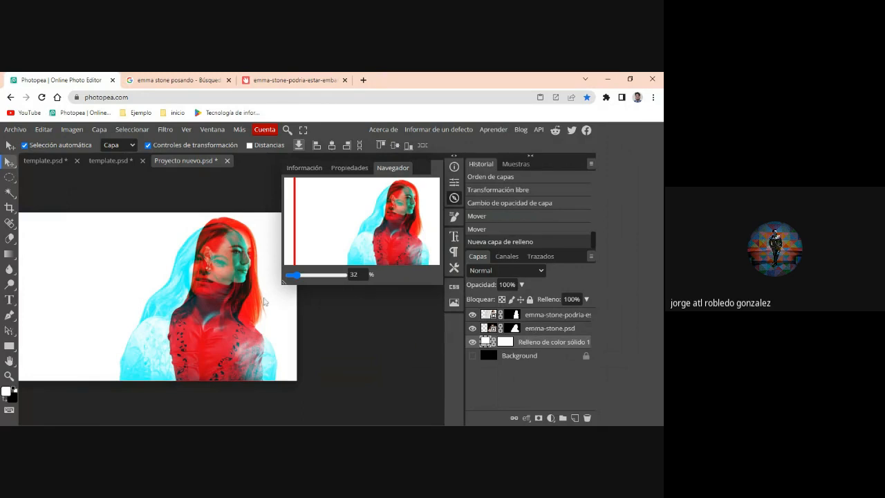
# - Make the Background layer visible, and toggle the white fill layer to compare the effect on black and on white
pyautogui.click(473, 355)
pyautogui.click(473, 342)
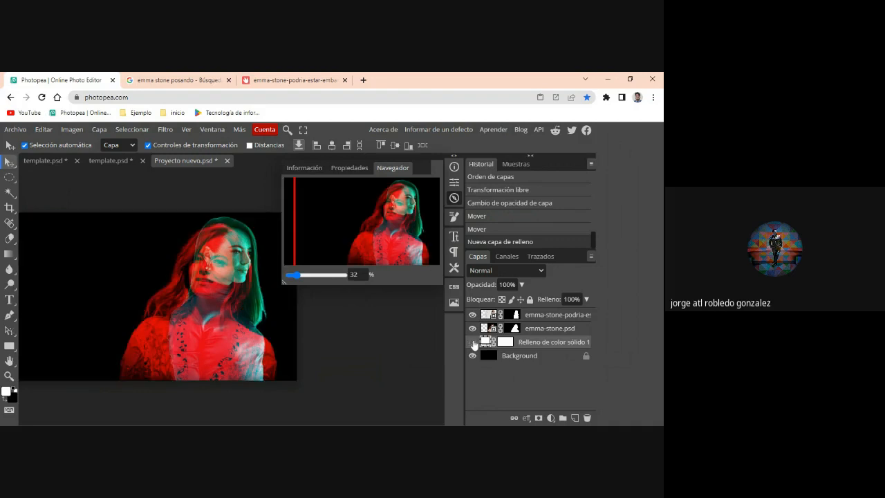
pyautogui.click(472, 342)
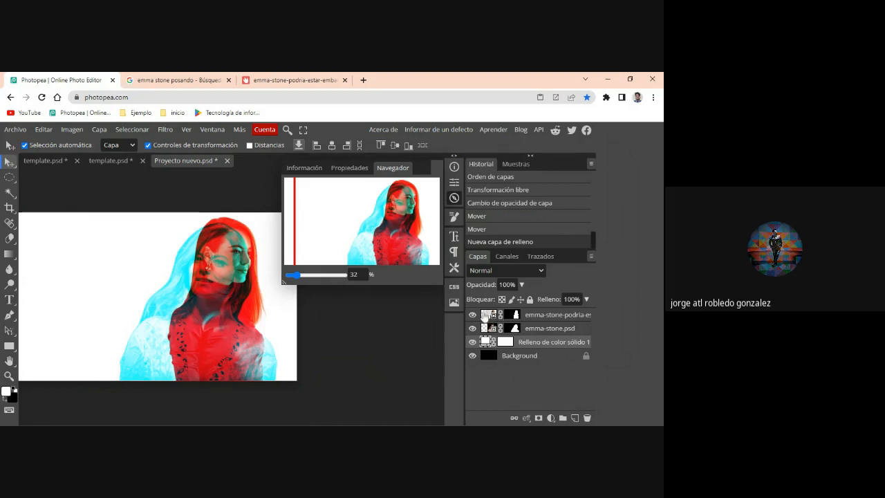
# - Open the smart object contents of the profile portrait and emma-stone.psd layers to examine the original photos
pyautogui.doubleClick(486, 315)
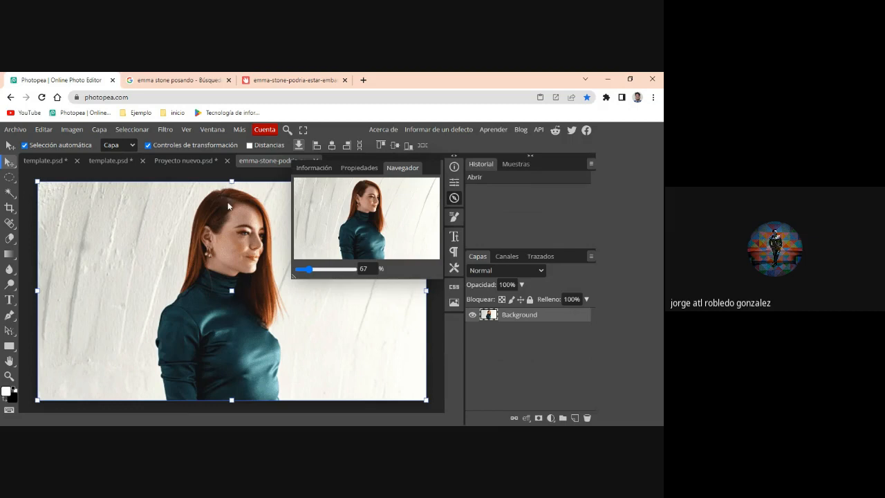
pyautogui.click(193, 166)
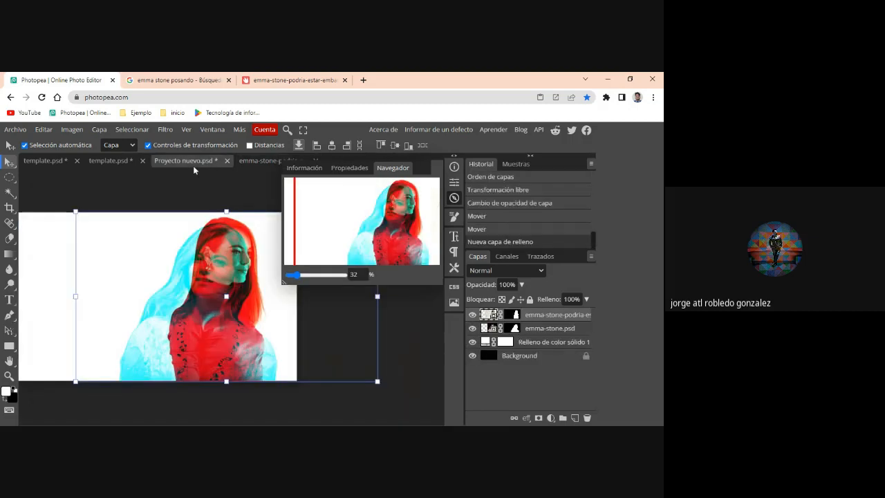
pyautogui.doubleClick(484, 329)
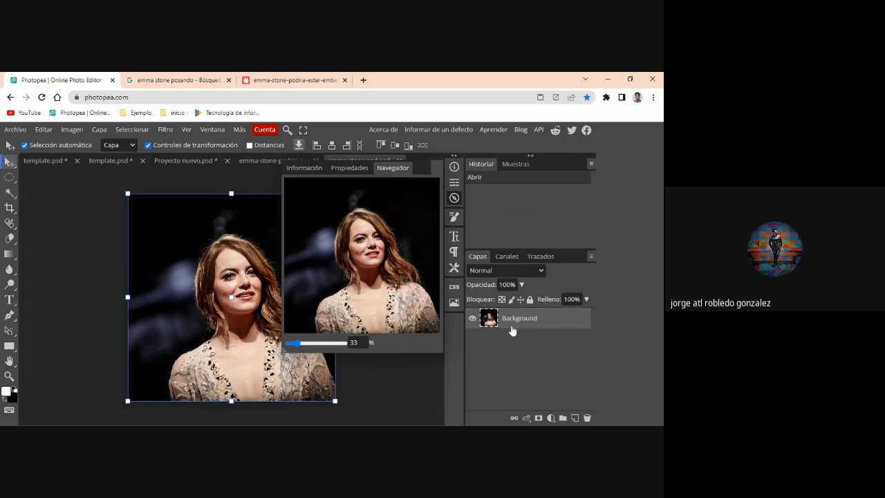
# - Hide the Navigator and close both smart object source documents, keeping Proyecto nuevo.psd open with no layer selected
pyautogui.click(226, 161)
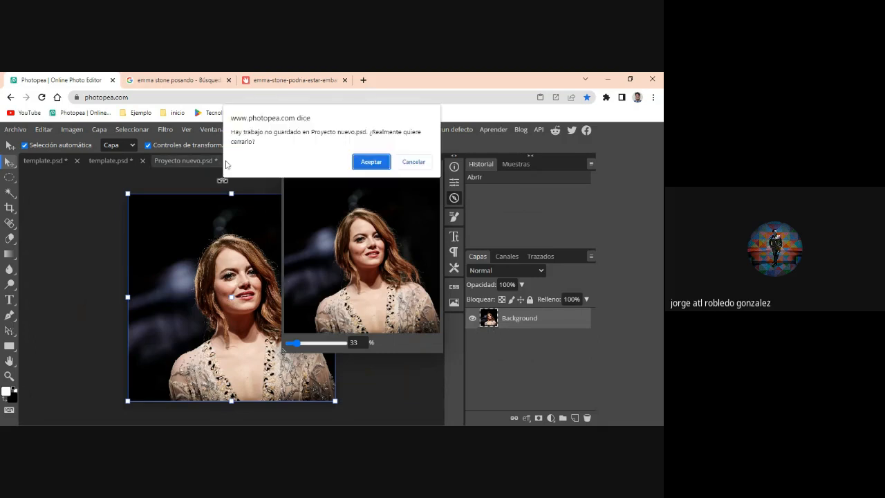
pyautogui.click(412, 163)
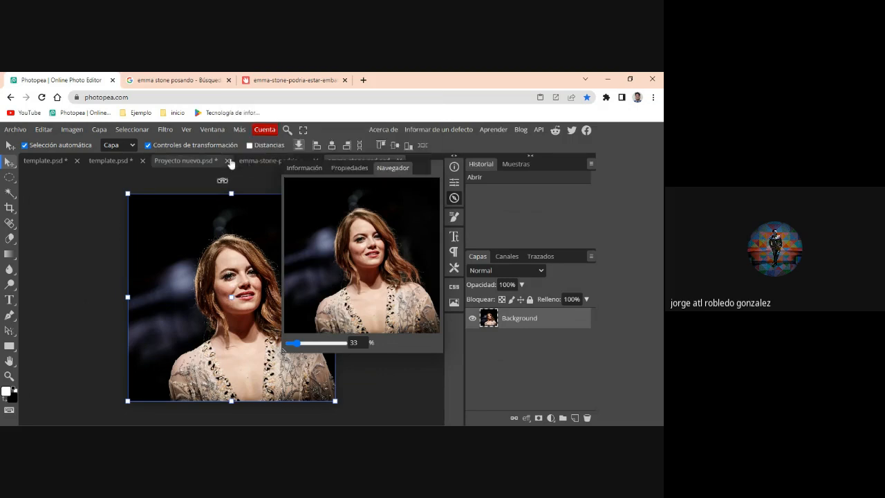
pyautogui.click(460, 196)
pyautogui.click(315, 160)
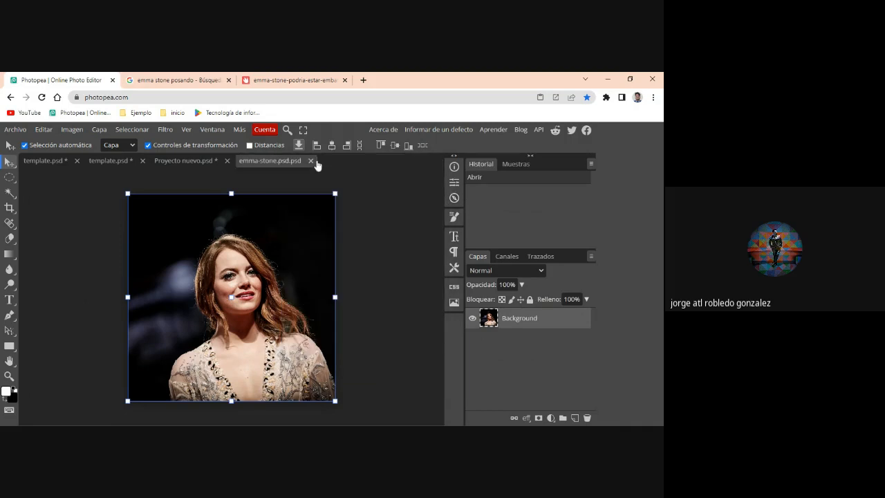
pyautogui.click(310, 161)
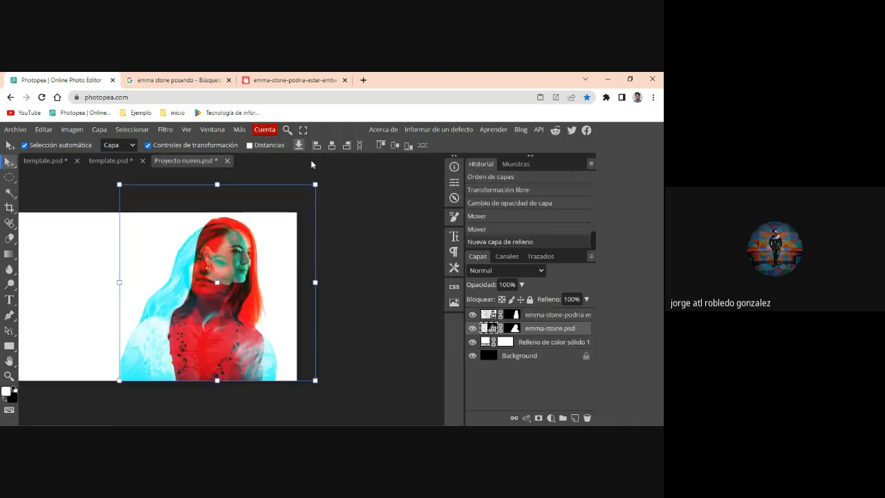
pyautogui.click(405, 323)
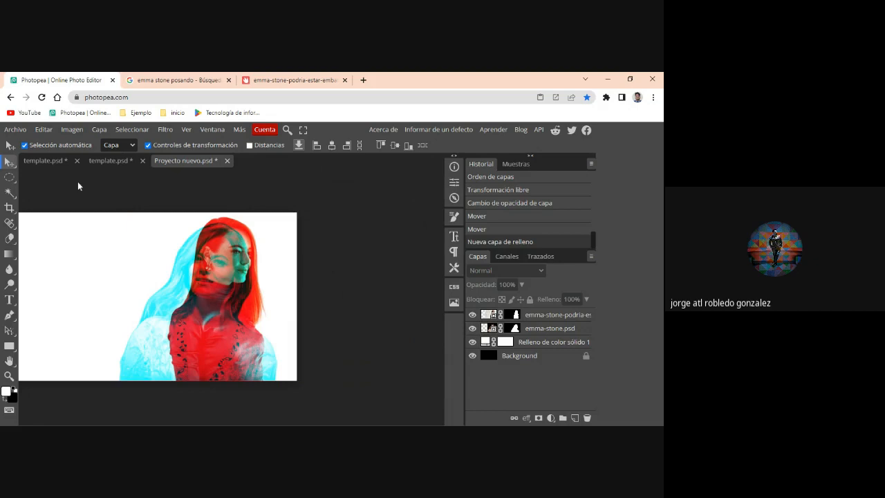
# - Duplicate the top layer of the man in the hat from the first template.psd into Proyecto nuevo.psd and place it above all other layers
pyautogui.click(52, 161)
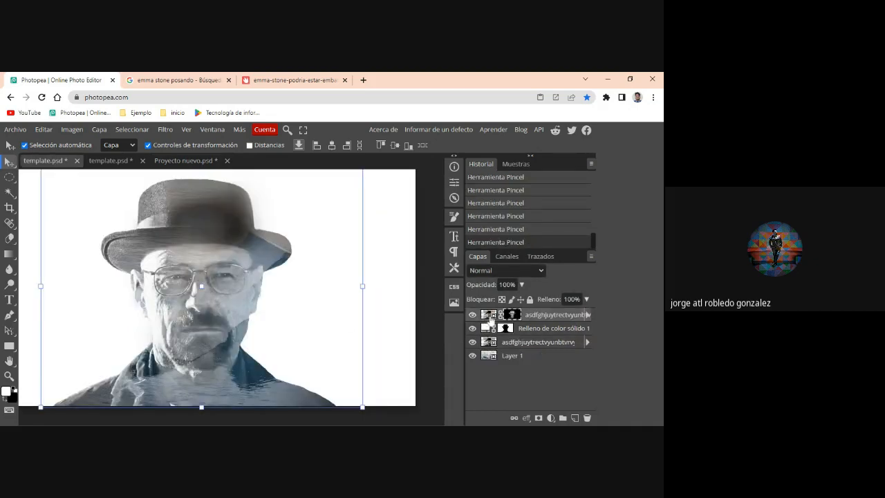
pyautogui.rightClick(561, 318)
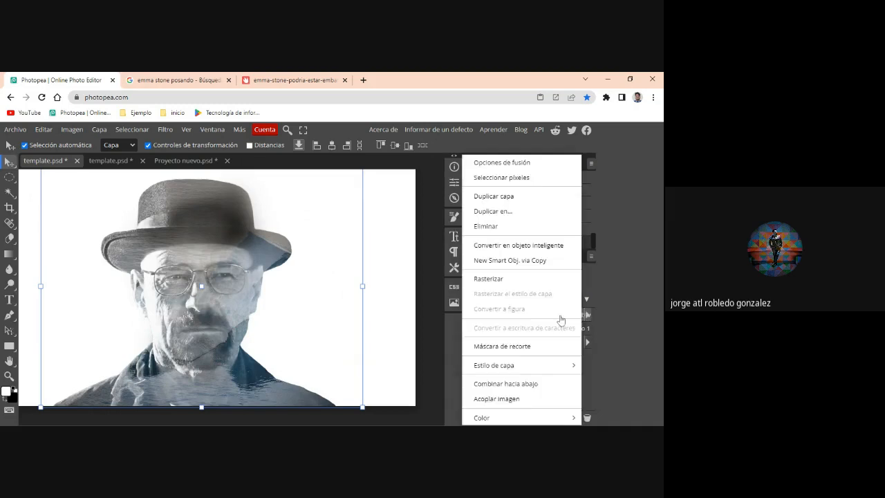
pyautogui.click(493, 210)
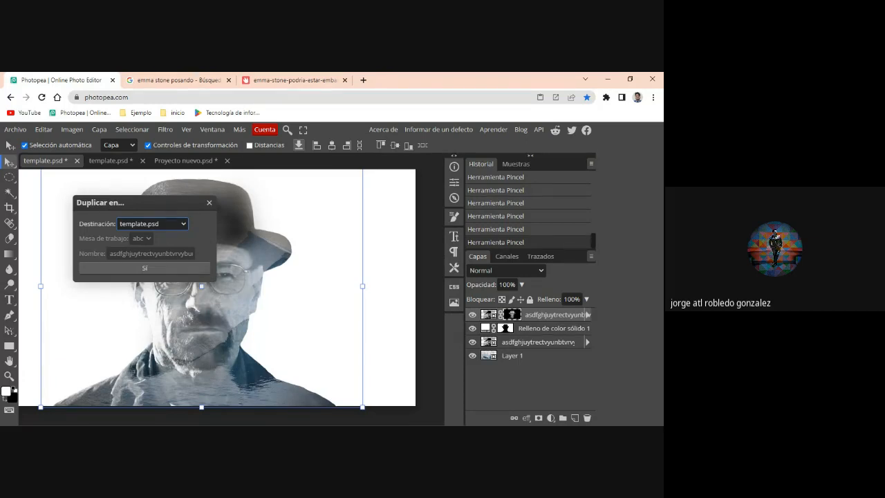
pyautogui.press('Down')
pyautogui.click(170, 268)
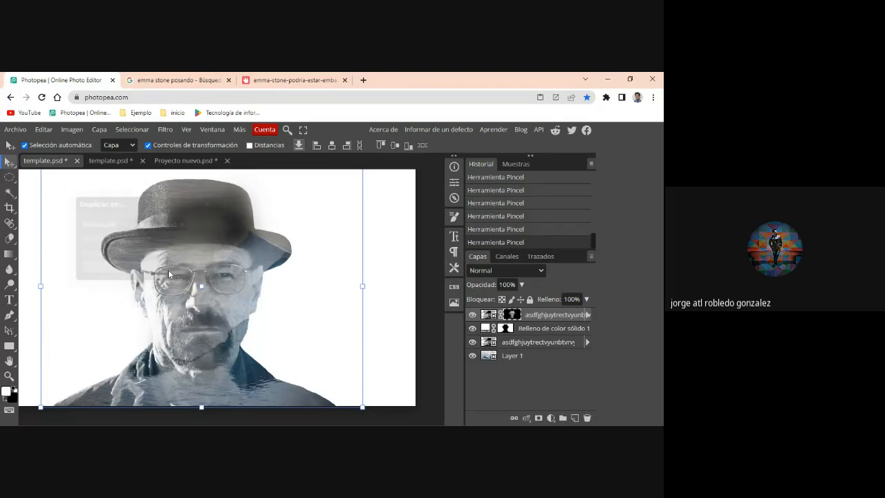
pyautogui.click(175, 160)
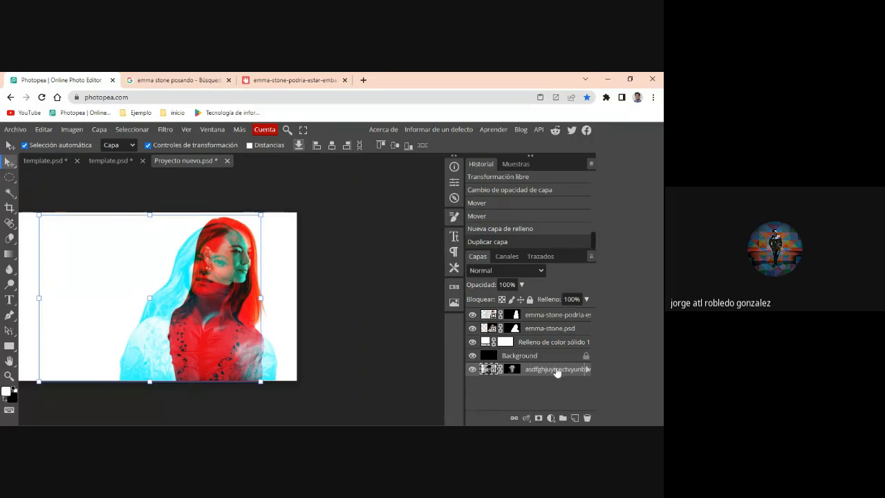
pyautogui.moveTo(555, 367); pyautogui.dragTo(553, 317)
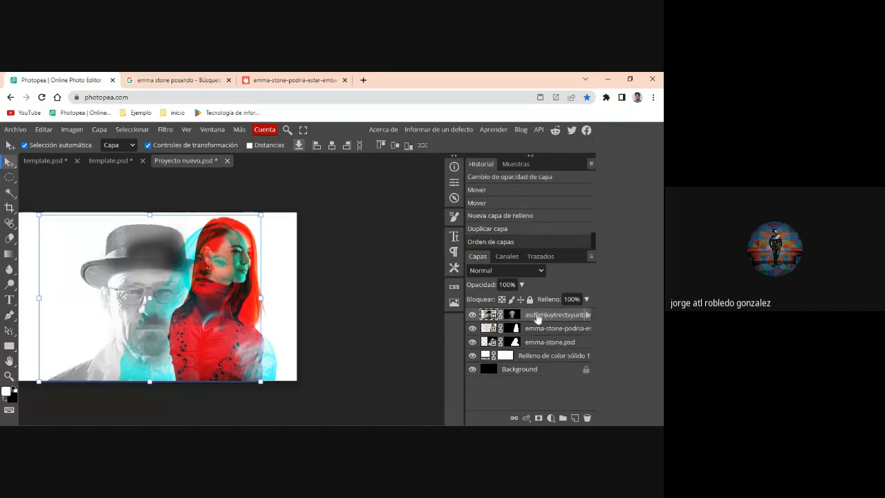
# - Disable all smart filters on the hat portrait layer and delete its raster mask
pyautogui.click(587, 315)
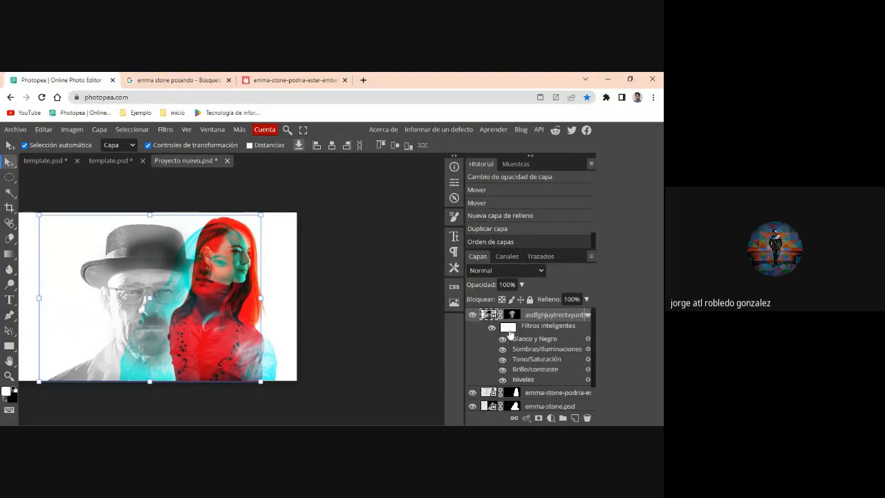
pyautogui.click(490, 327)
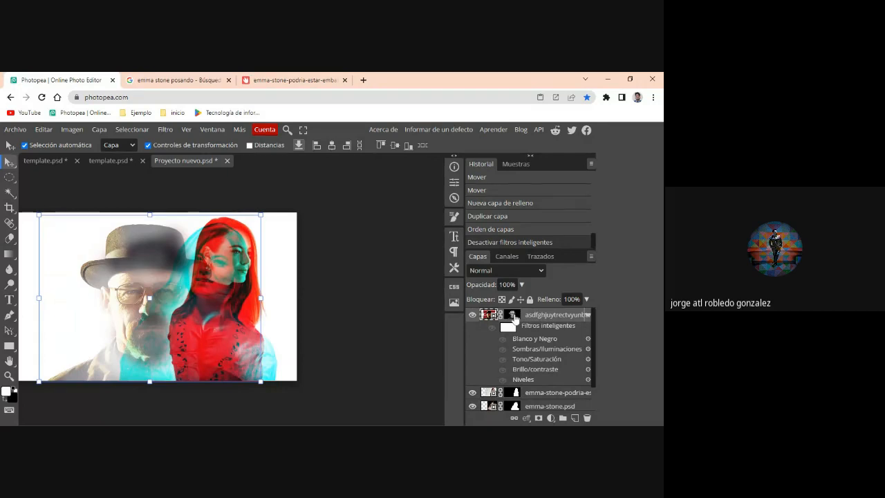
pyautogui.rightClick(515, 317)
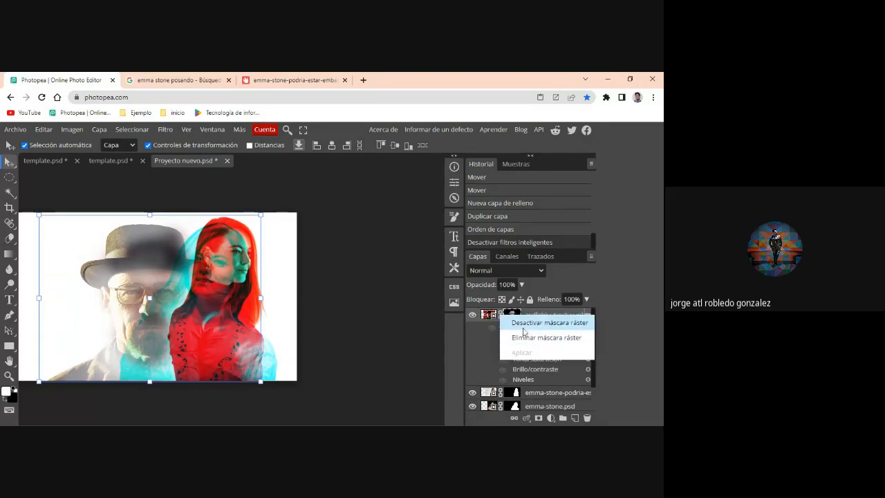
pyautogui.click(524, 338)
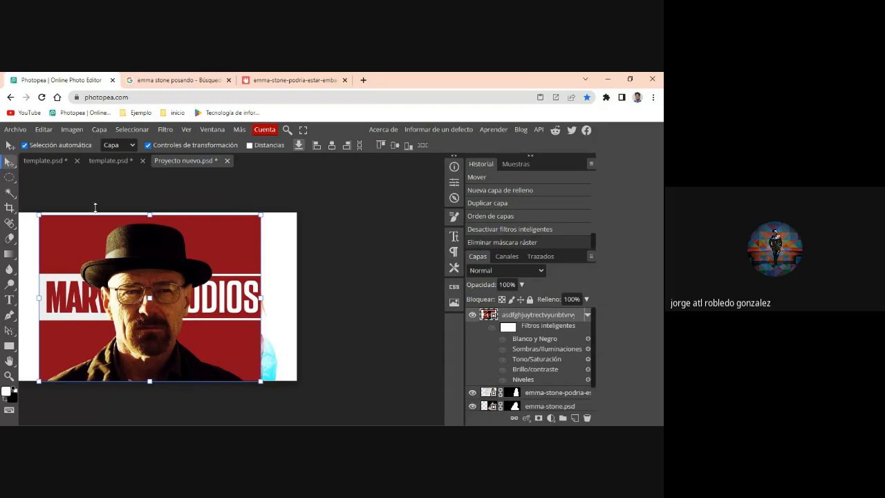
# - Select the man in the hat with Select Subject and add a raster mask that isolates him from the red background
pyautogui.click(9, 192)
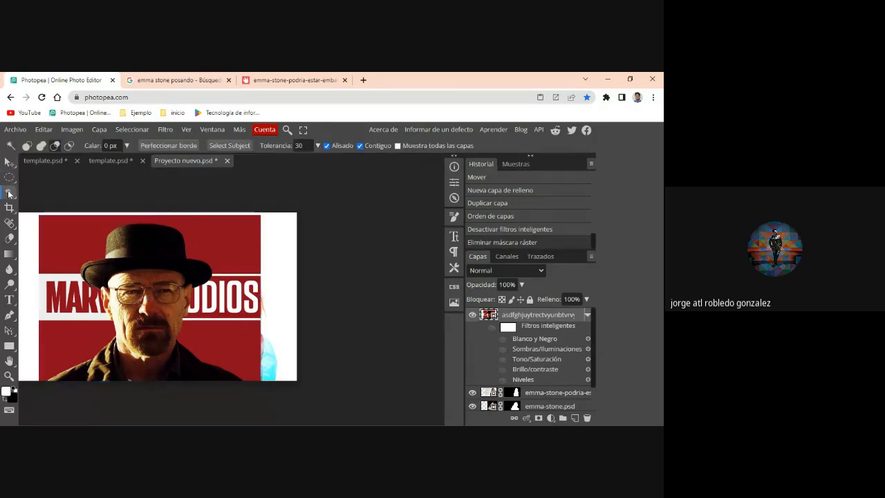
pyautogui.click(229, 146)
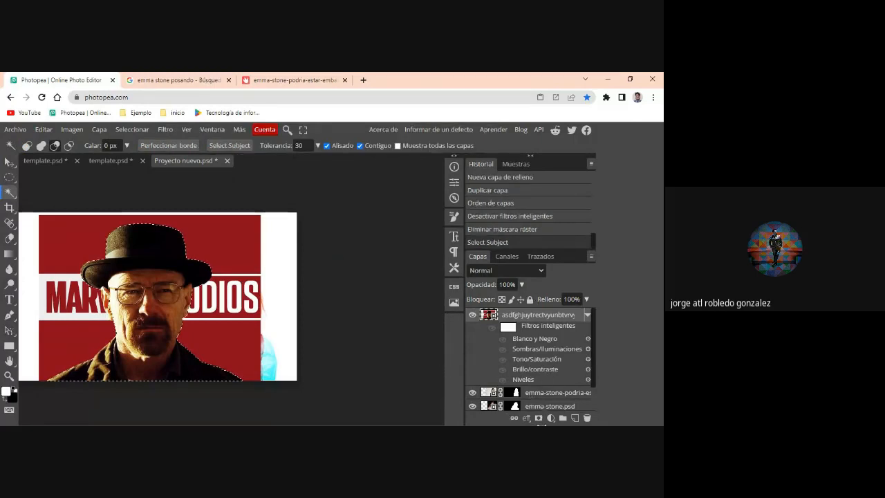
pyautogui.click(539, 419)
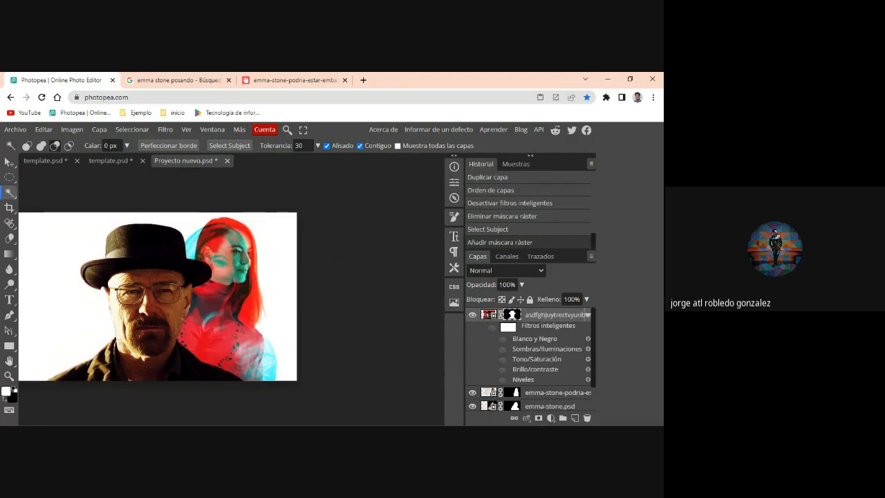
# - Restrict the hat portrait layer's blending to the B channel by disabling its R and G channels
pyautogui.click(526, 418)
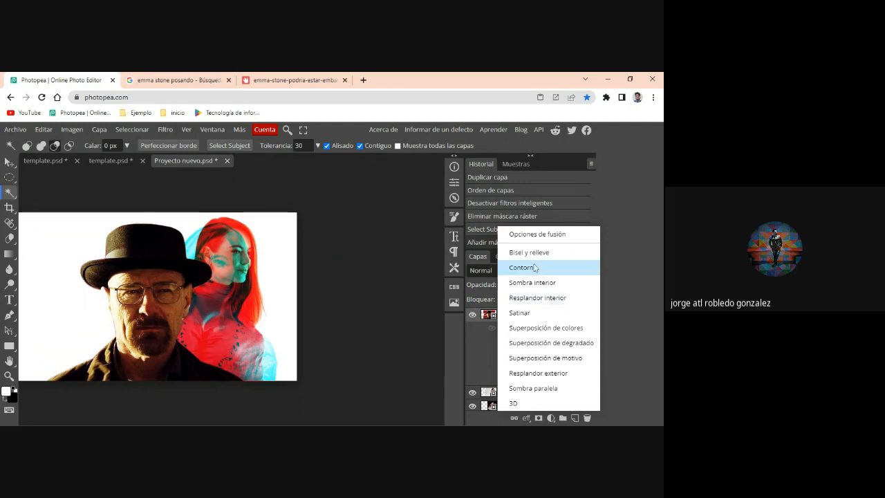
pyautogui.click(528, 234)
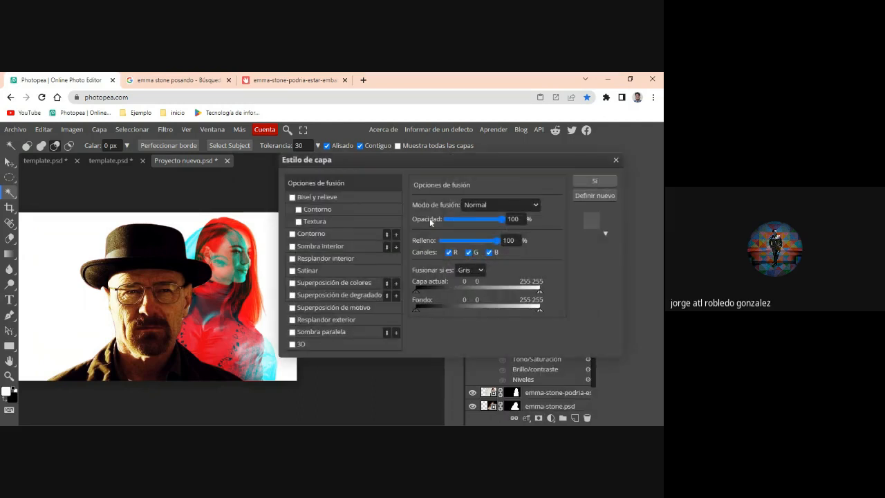
pyautogui.click(468, 252)
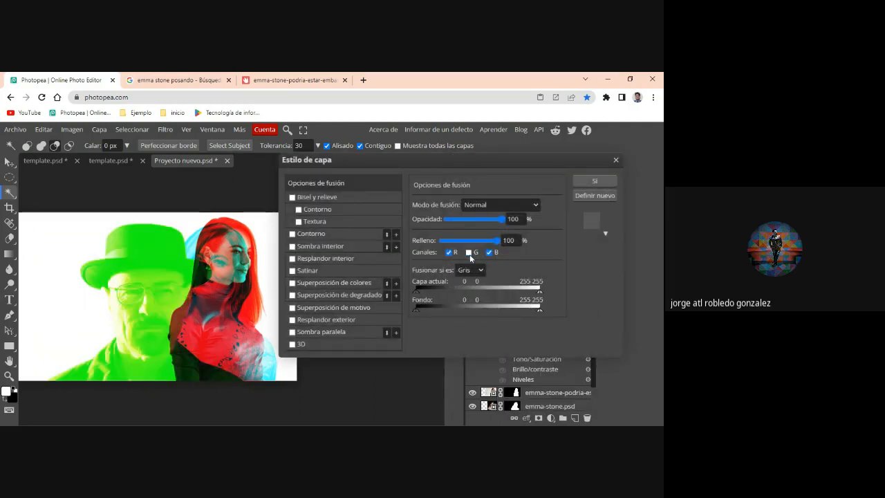
pyautogui.click(488, 253)
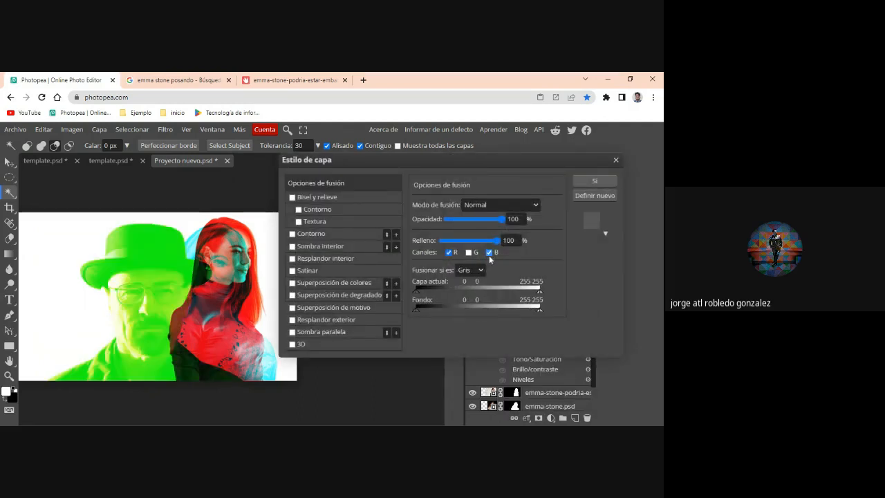
pyautogui.click(449, 253)
pyautogui.click(448, 253)
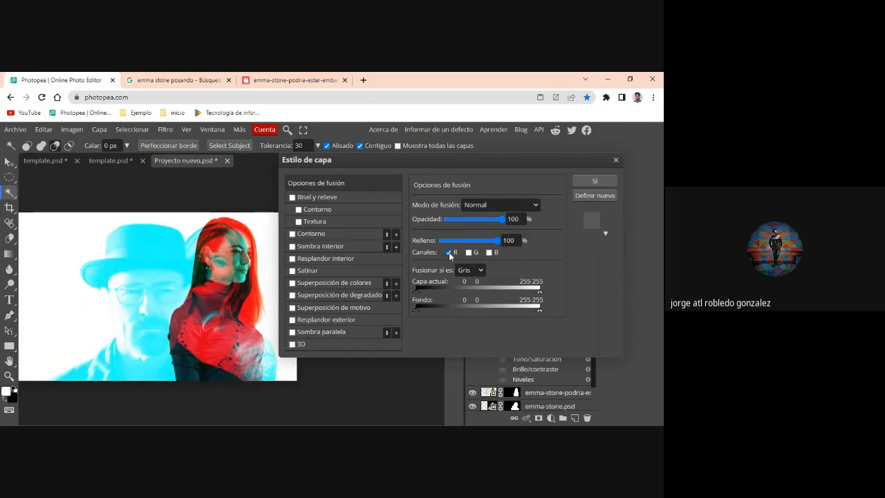
pyautogui.click(448, 252)
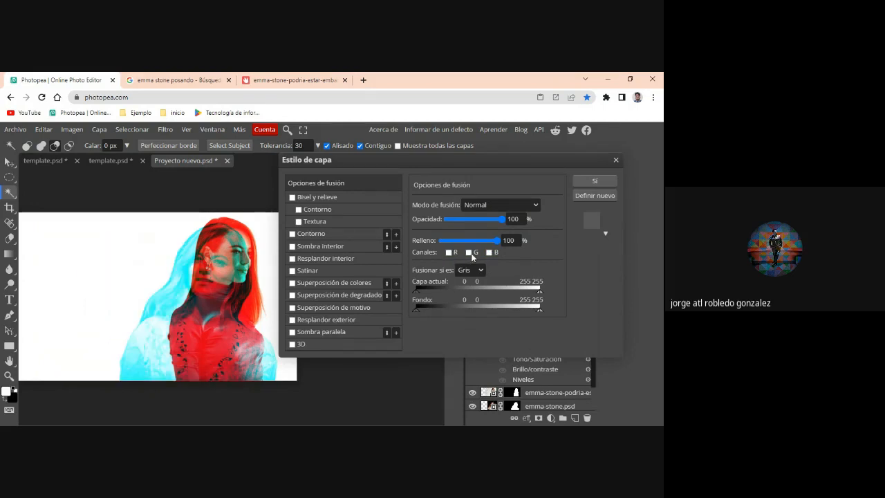
pyautogui.click(489, 253)
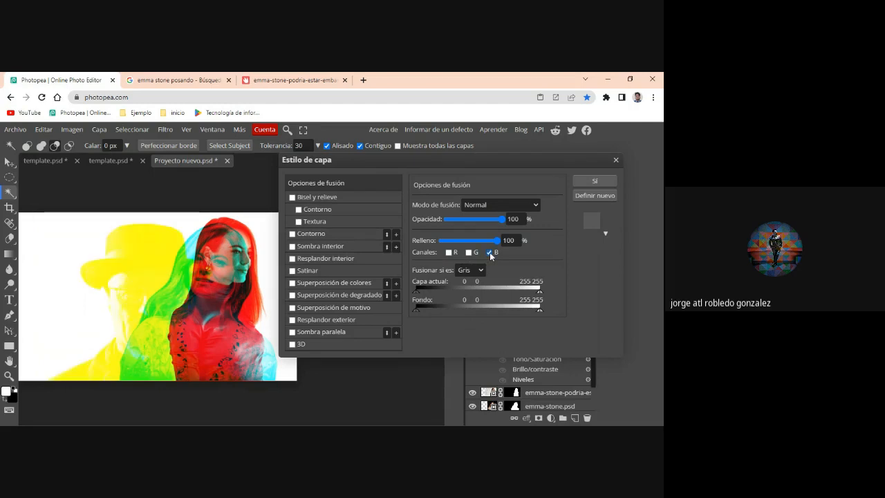
pyautogui.click(592, 183)
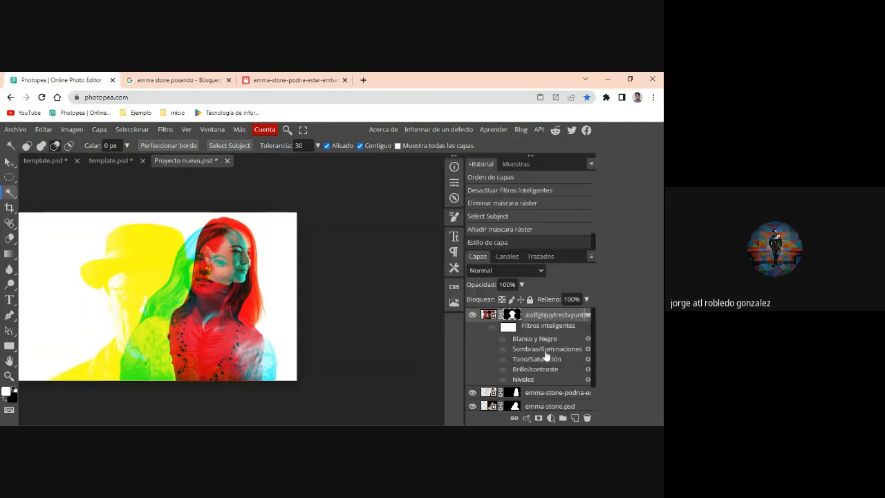
# - Hide the white solid color fill, then move the hat portrait right to overlap the women and scale it to about 126.92%
pyautogui.scroll(-2, 479, 389)
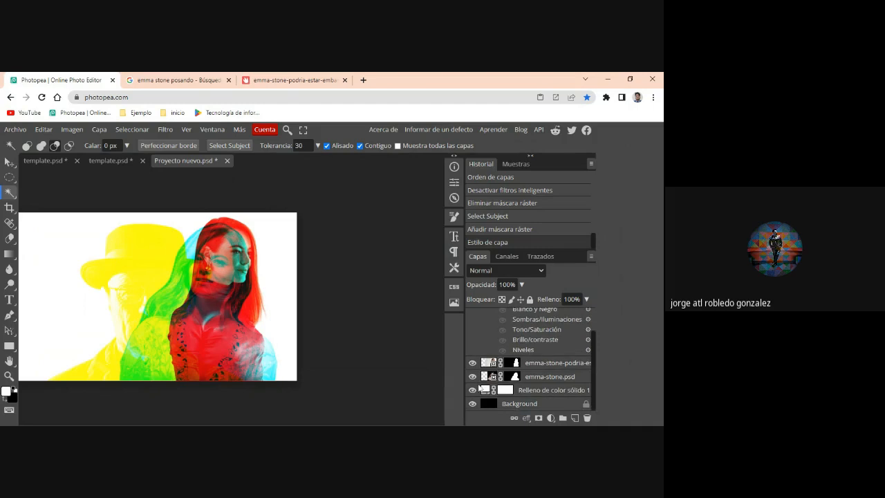
pyautogui.click(473, 391)
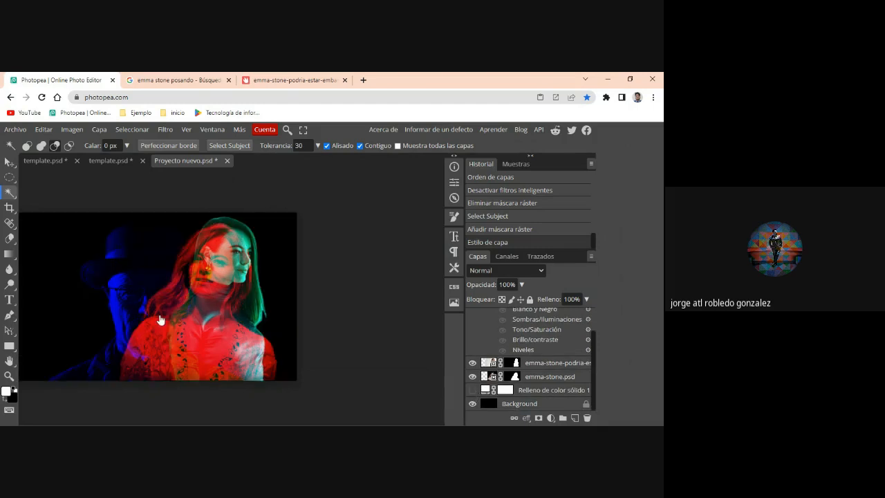
pyautogui.click(10, 161)
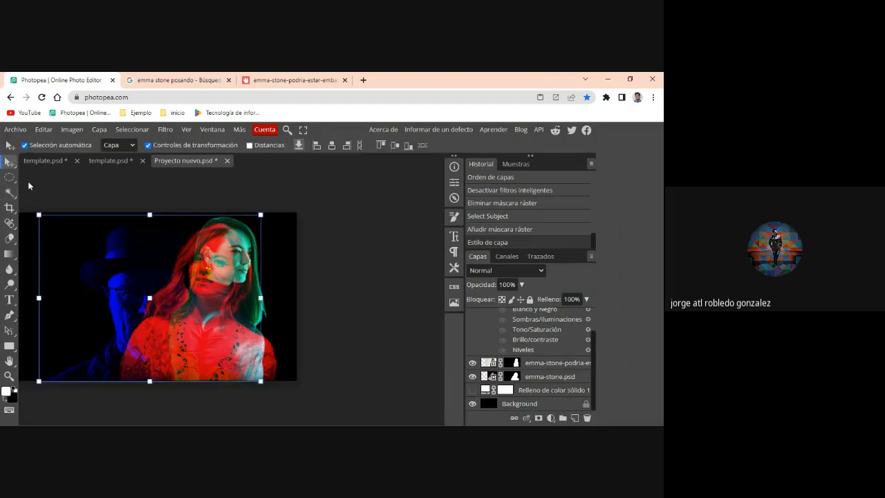
pyautogui.moveTo(114, 272); pyautogui.dragTo(158, 268)
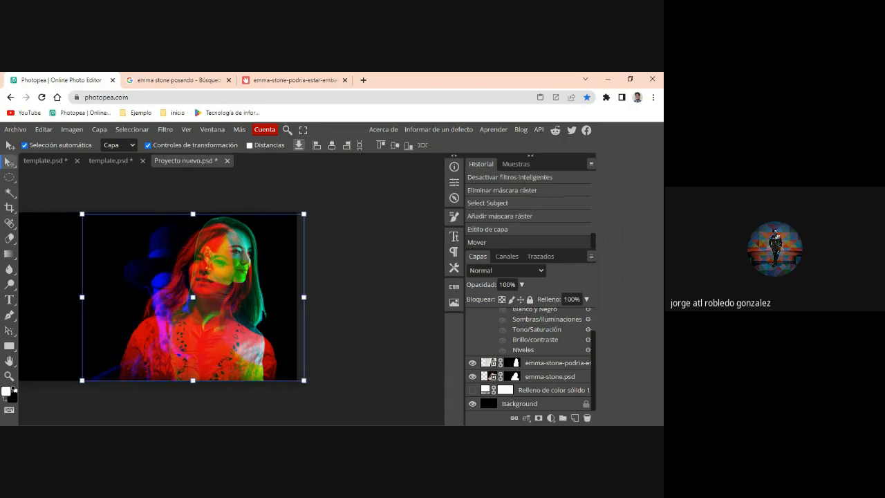
pyautogui.moveTo(80, 210); pyautogui.dragTo(67, 200)
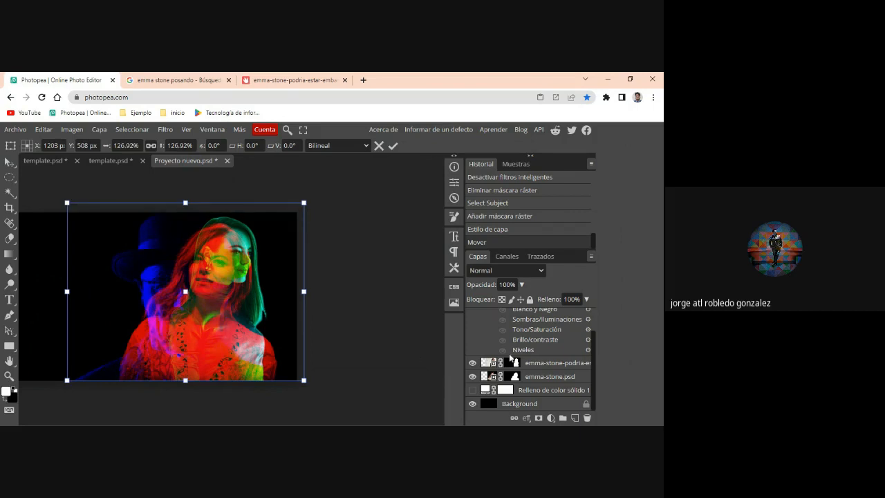
# - Enable the G channel alongside B in the hat portrait layer's blending options
pyautogui.click(526, 418)
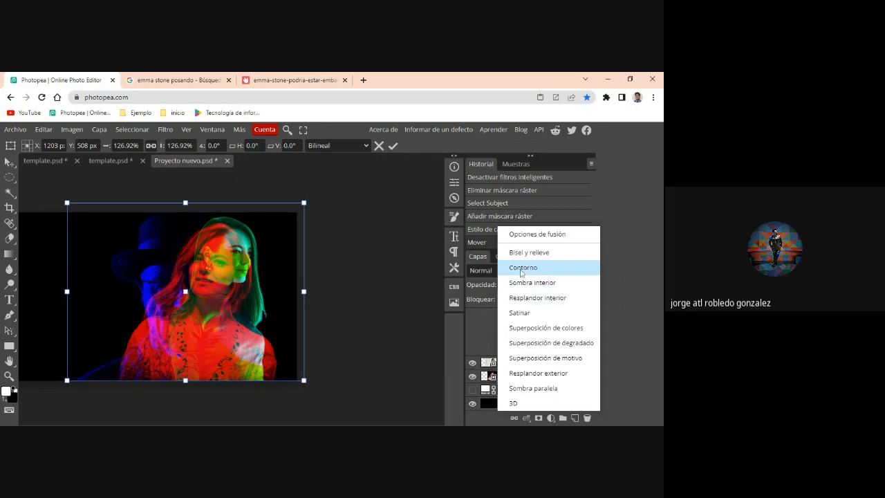
pyautogui.click(525, 236)
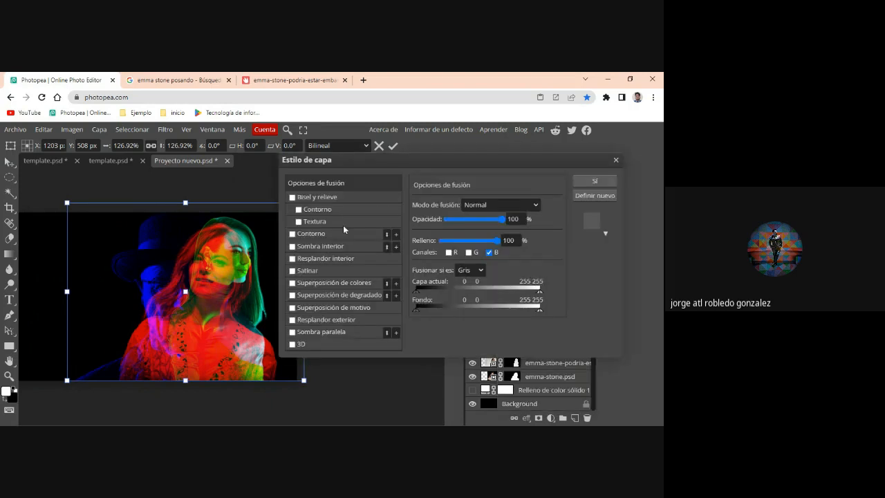
pyautogui.click(468, 253)
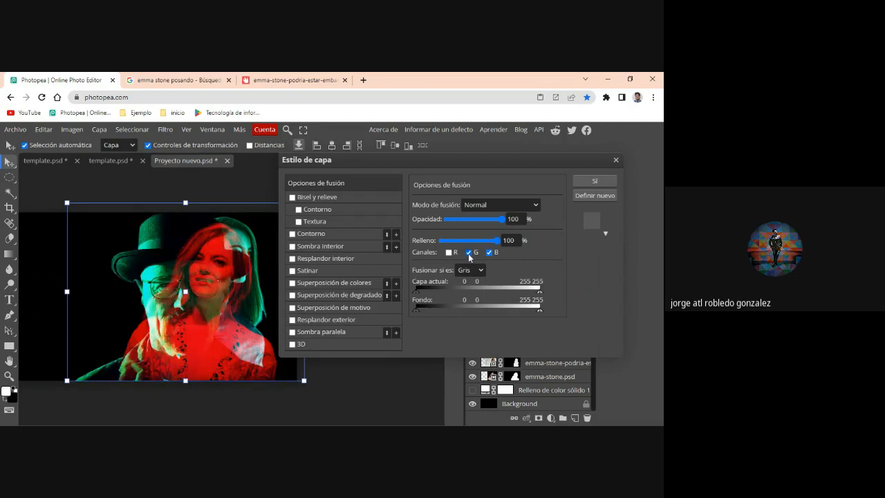
pyautogui.click(586, 181)
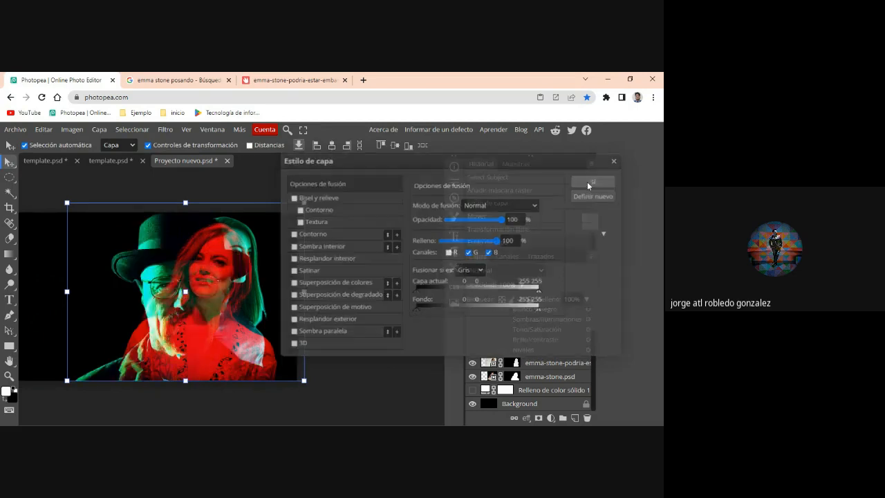
# - Hide the emma-stone.psd layer and shift the hat portrait slightly to the right
pyautogui.click(472, 377)
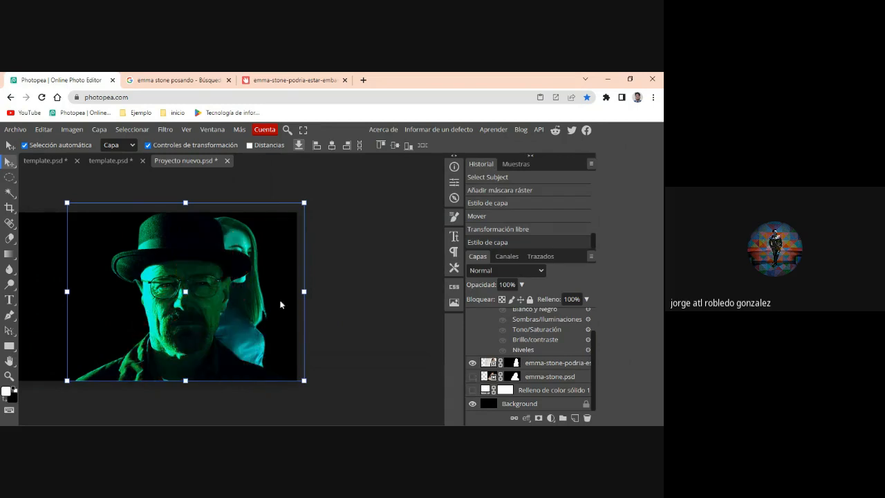
pyautogui.moveTo(208, 299)
pyautogui.mouseDown()
pyautogui.moveTo(218, 287)
pyautogui.moveTo(215, 298)
pyautogui.mouseUp()
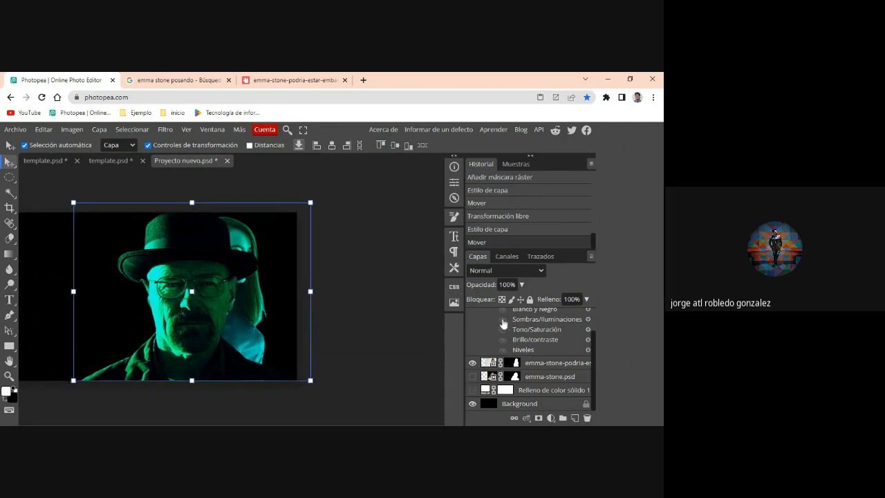
# - Show the white solid color fill again and move the hat portrait layer below the layer of the woman in profile
pyautogui.click(472, 391)
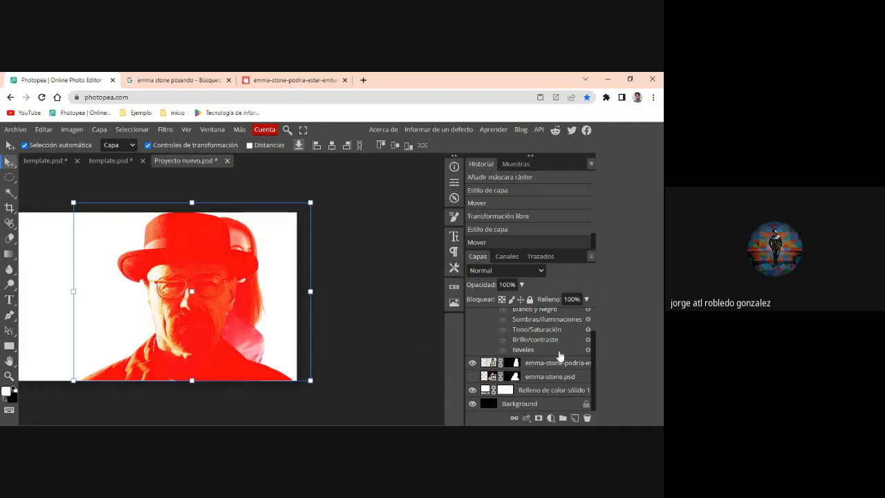
pyautogui.scroll(1, 560, 356)
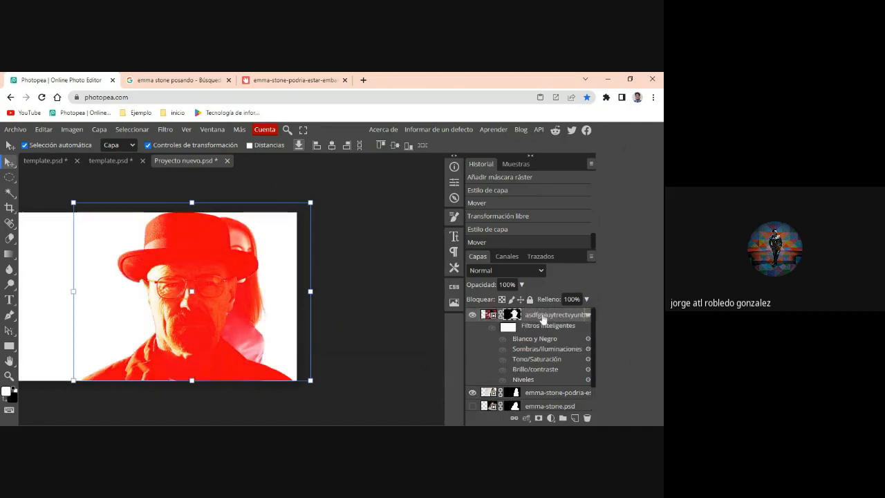
pyautogui.moveTo(543, 329); pyautogui.dragTo(533, 399)
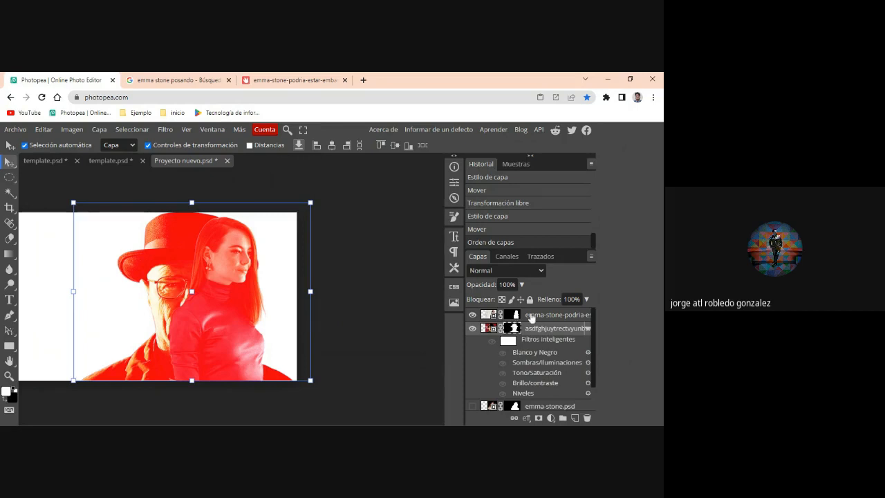
# - Blend the woman in profile with only the R and G channels and shift her slightly right, away from the hat portrait
pyautogui.click(182, 270)
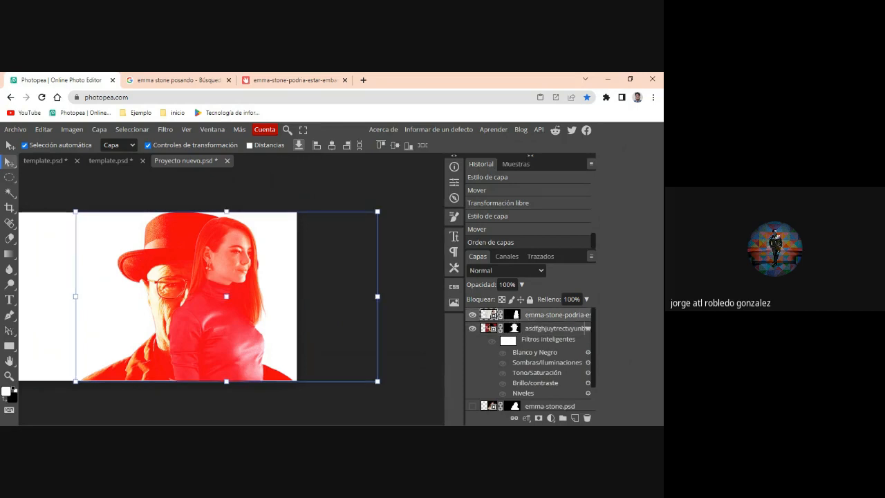
pyautogui.click(527, 418)
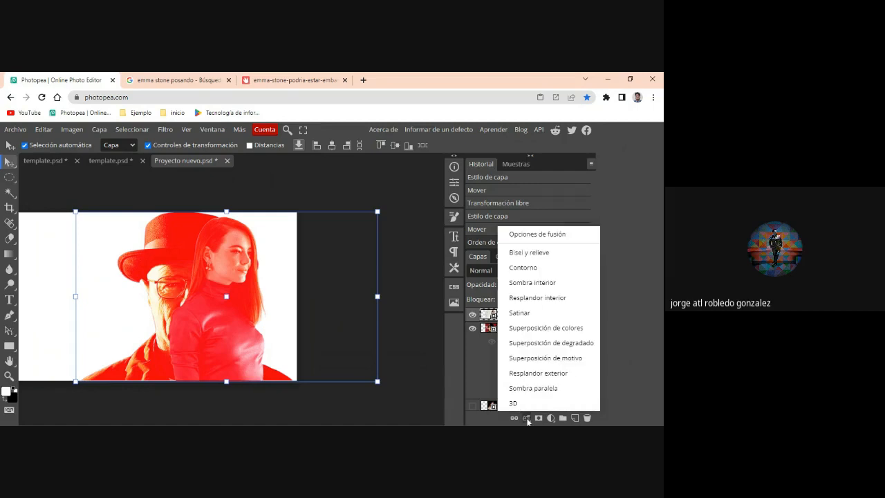
pyautogui.click(530, 235)
pyautogui.click(489, 253)
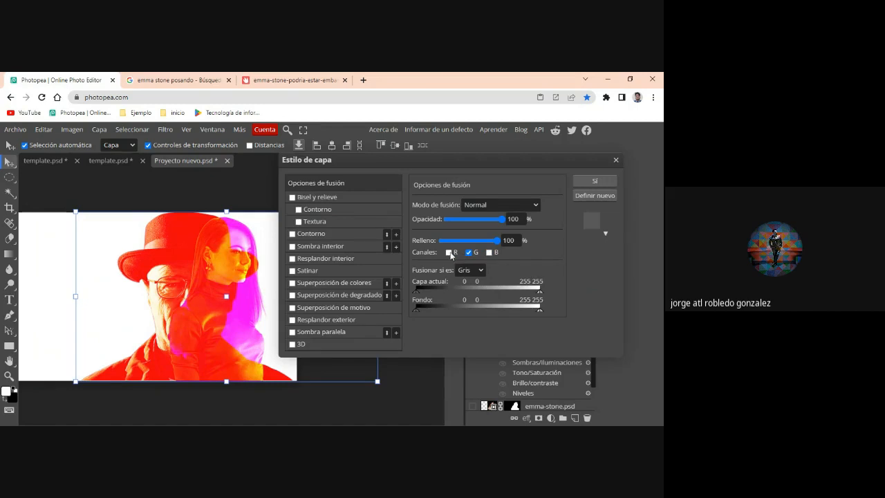
pyautogui.click(448, 253)
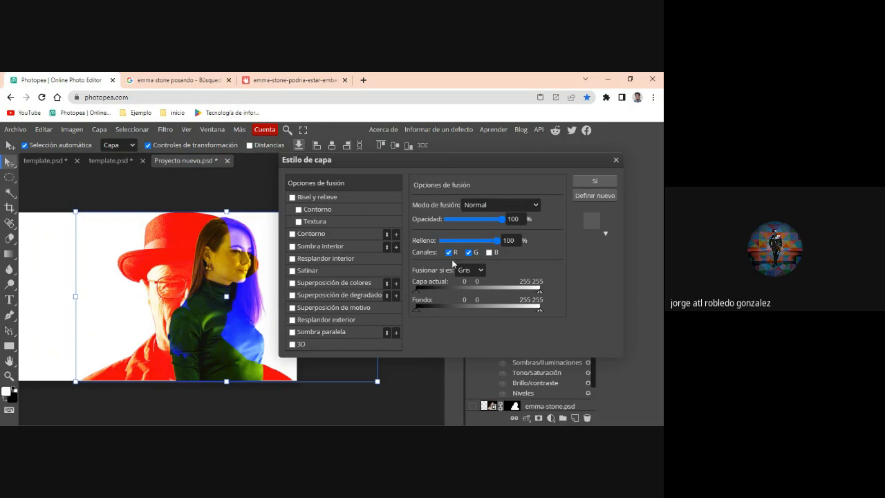
pyautogui.click(594, 181)
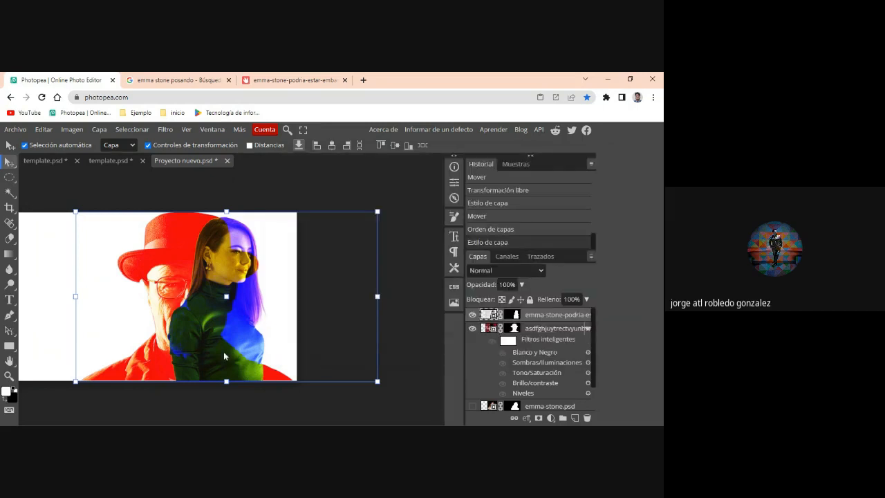
pyautogui.moveTo(223, 356)
pyautogui.mouseDown()
pyautogui.moveTo(183, 363)
pyautogui.moveTo(238, 360)
pyautogui.mouseUp()
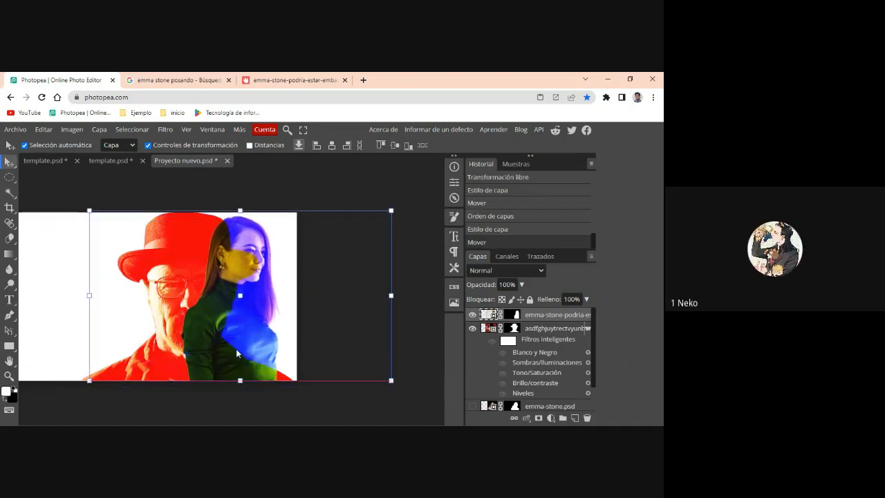
pyautogui.moveTo(237, 361); pyautogui.dragTo(237, 357)
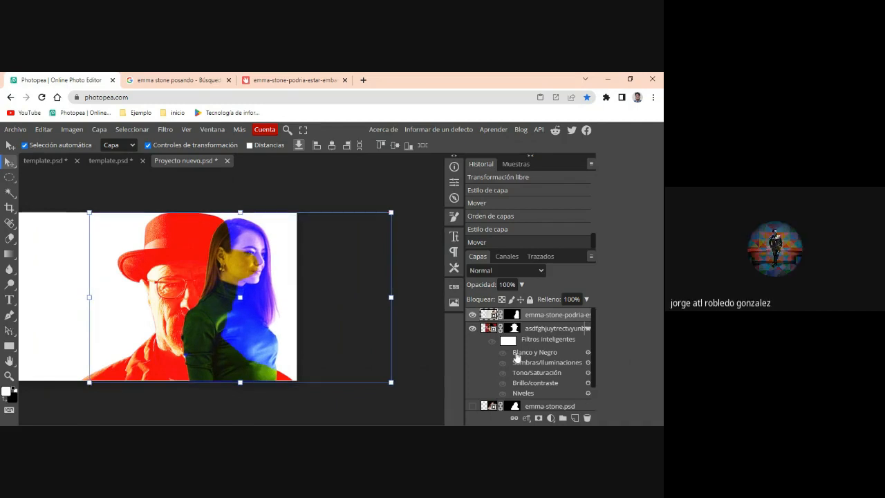
# - Hide and restore the white solid color fill to compare the composition on black and white backgrounds
pyautogui.scroll(-1, 517, 356)
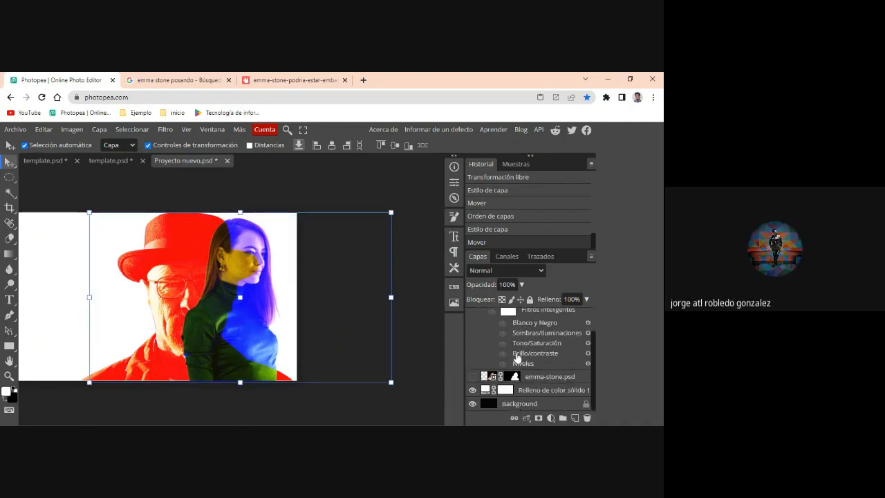
pyautogui.click(472, 391)
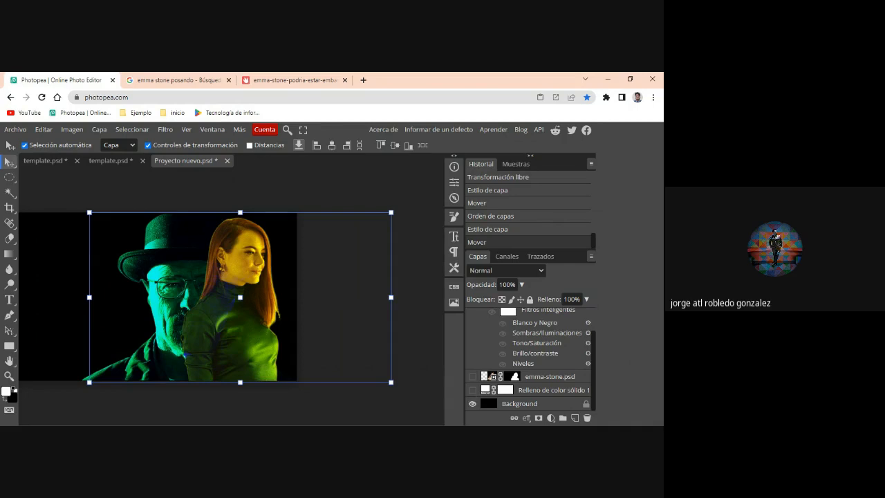
pyautogui.click(472, 391)
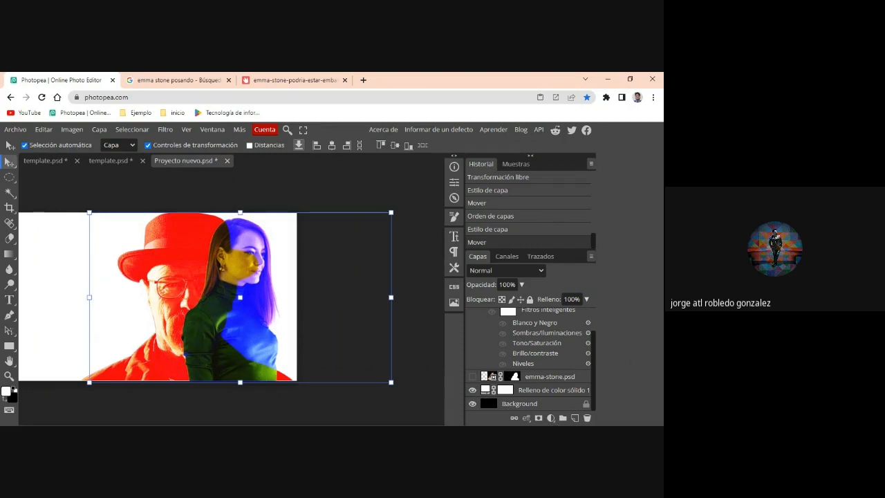
# - Add a linear black-to-white gradient fill layer above the portrait layers, with angle 0 and scale 100%
pyautogui.click(551, 418)
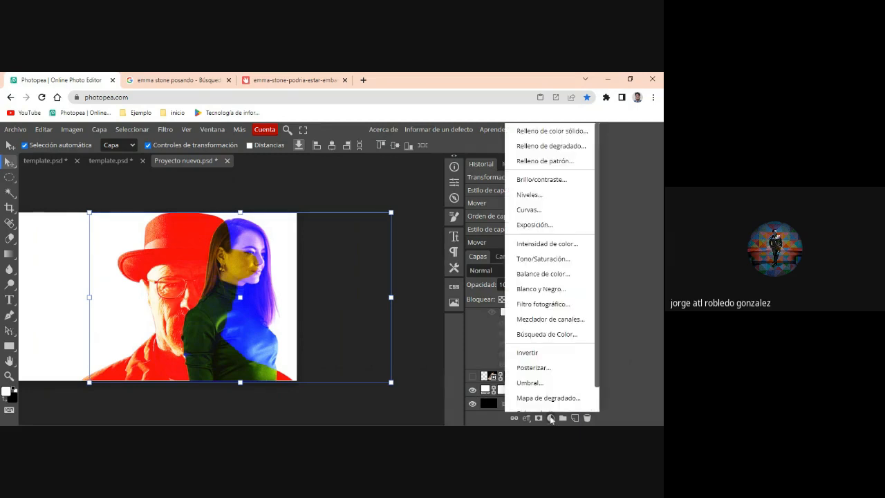
pyautogui.click(551, 146)
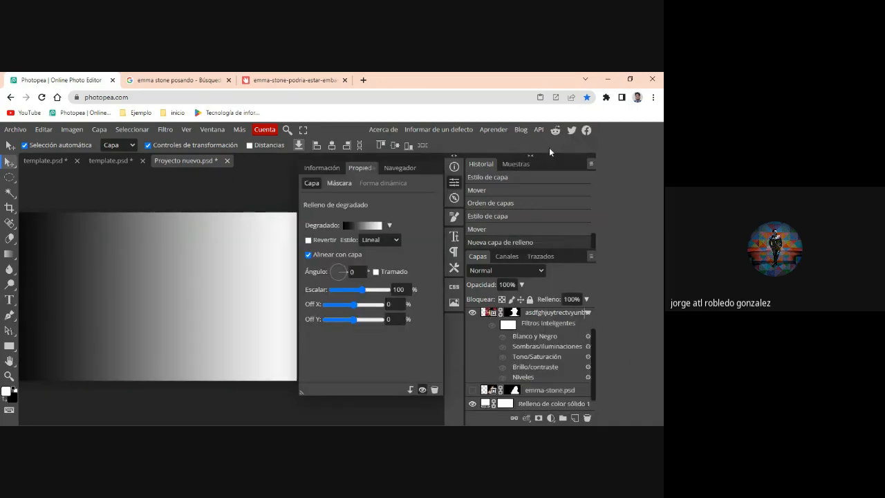
pyautogui.scroll(-1, 533, 399)
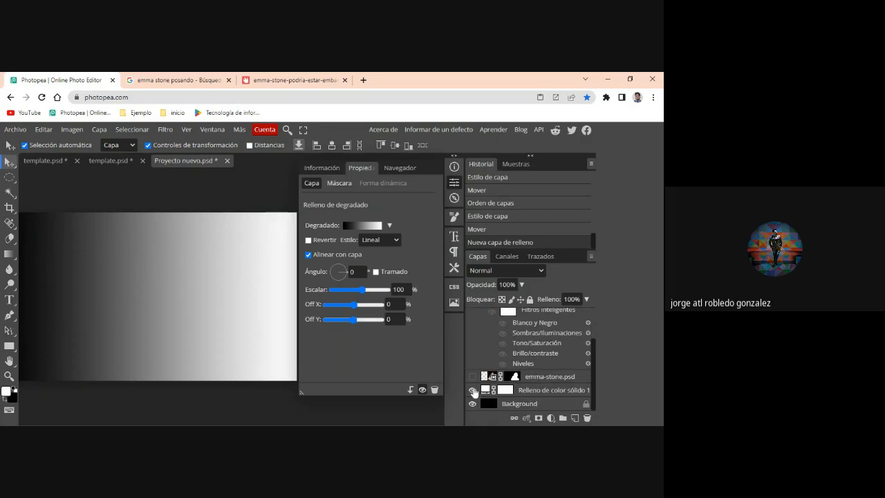
pyautogui.scroll(3, 511, 339)
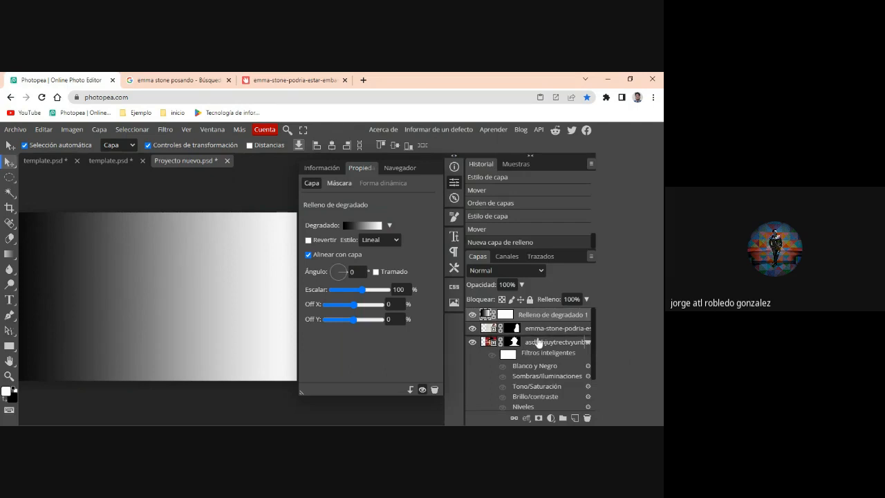
# - Move the gradient fill layer beneath the portrait layers, directly above the white solid color fill
pyautogui.scroll(-2, 538, 342)
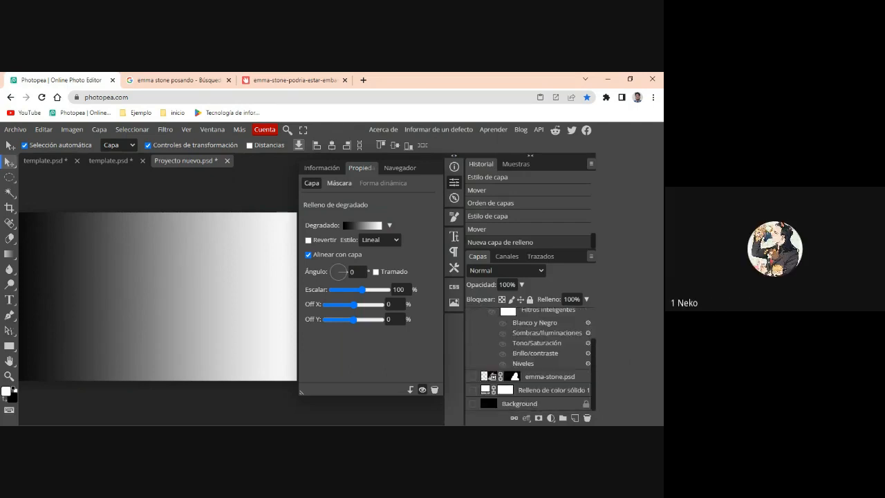
pyautogui.moveTo(538, 381); pyautogui.dragTo(539, 384)
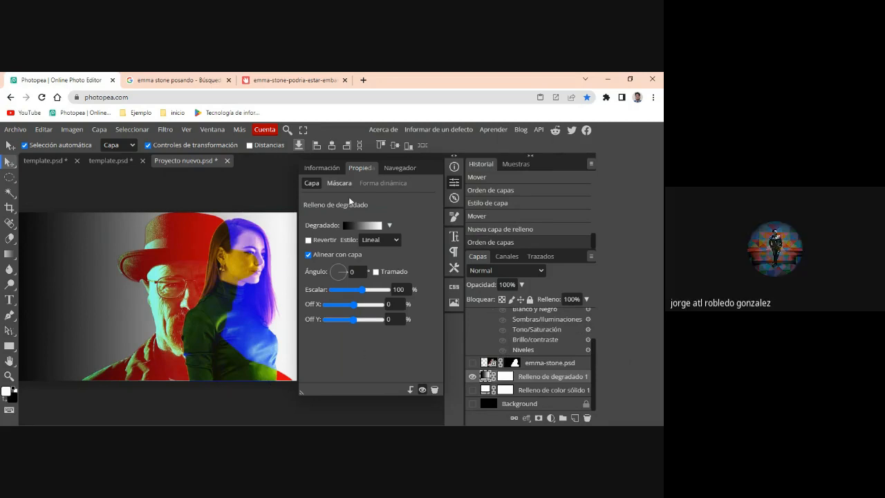
# - Shift the hat portrait left across the gradient and move the woman in profile left so she overlaps his shoulder and hat brim
pyautogui.click(454, 199)
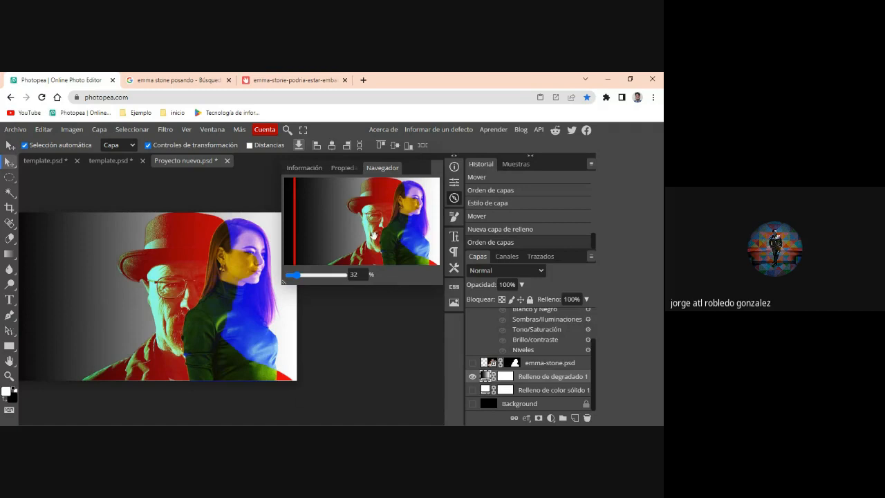
pyautogui.moveTo(375, 237); pyautogui.dragTo(382, 221)
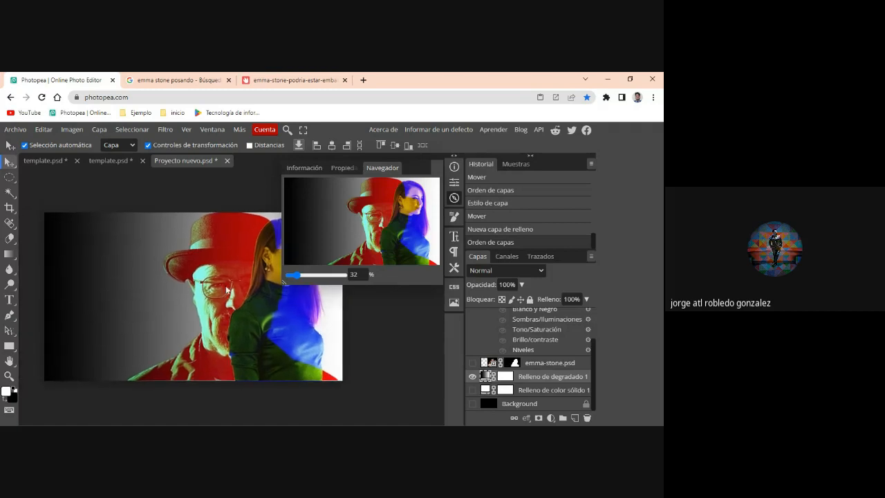
pyautogui.moveTo(228, 292); pyautogui.dragTo(183, 292)
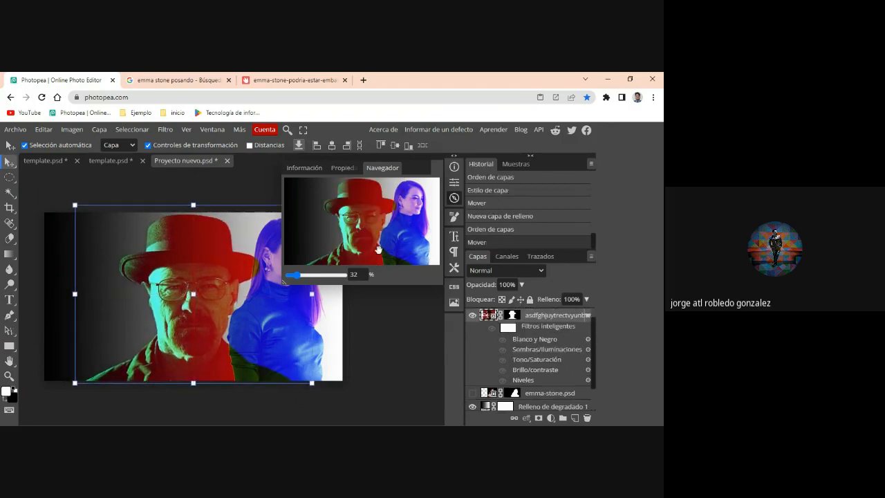
pyautogui.click(291, 339)
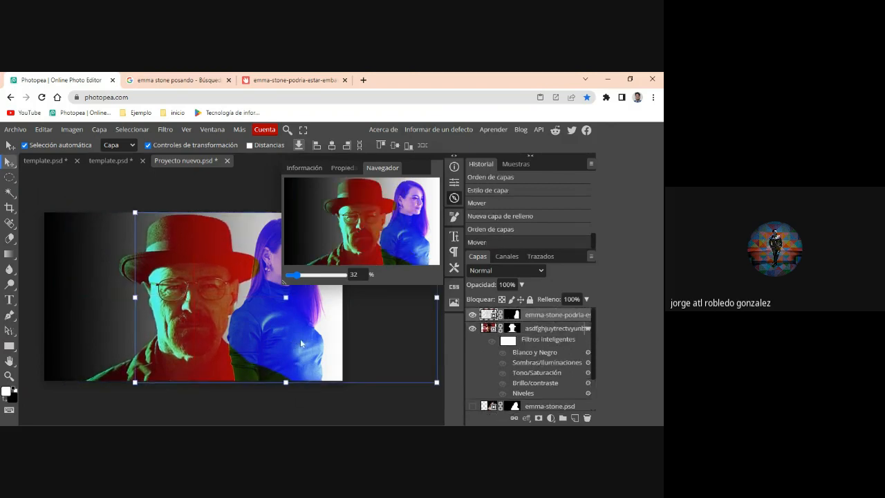
pyautogui.moveTo(300, 339); pyautogui.dragTo(271, 346)
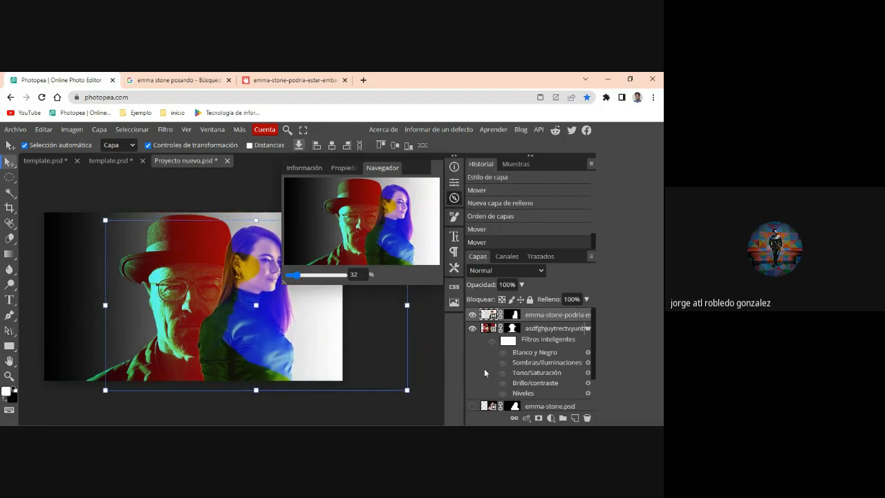
# - Recolor the black stop of the gradient fill to dark blue 040893 at position 1%
pyautogui.scroll(-3, 506, 372)
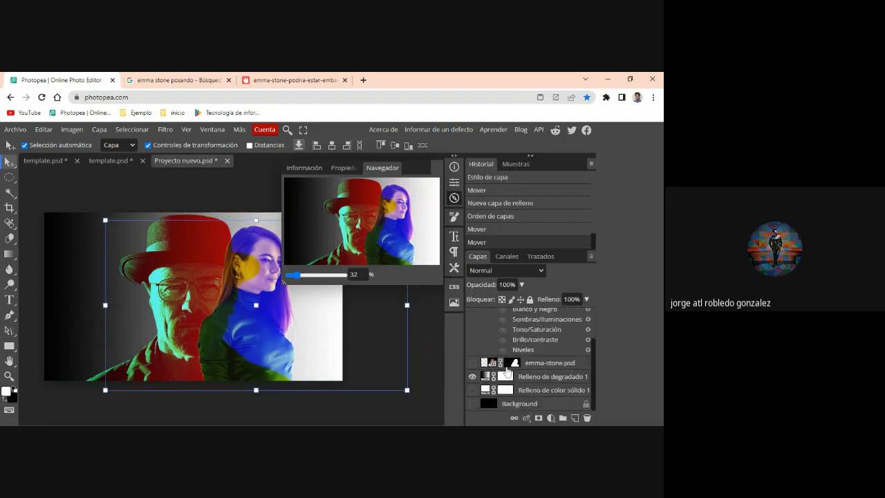
pyautogui.click(486, 377)
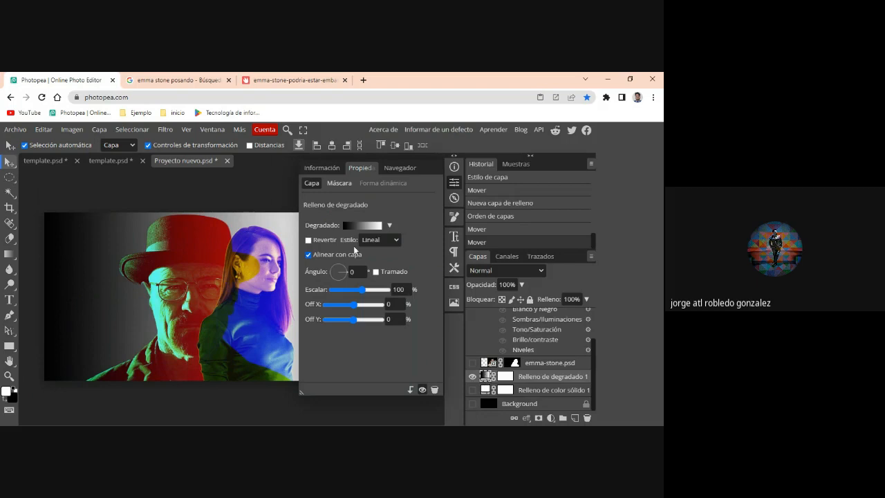
pyautogui.click(355, 229)
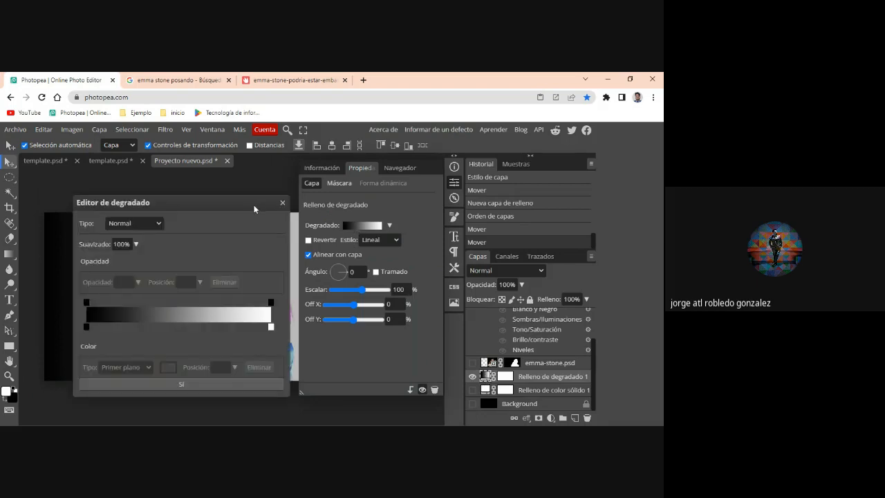
pyautogui.moveTo(255, 205); pyautogui.dragTo(542, 179)
pyautogui.click(374, 303)
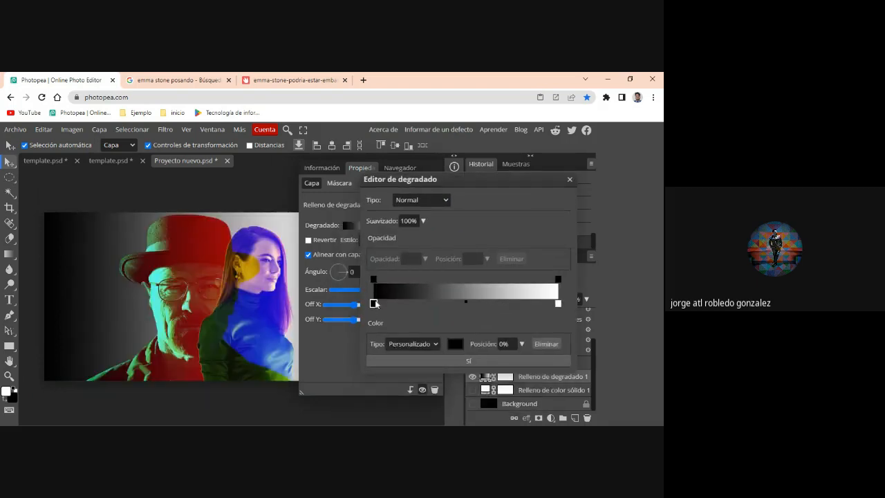
pyautogui.doubleClick(374, 302)
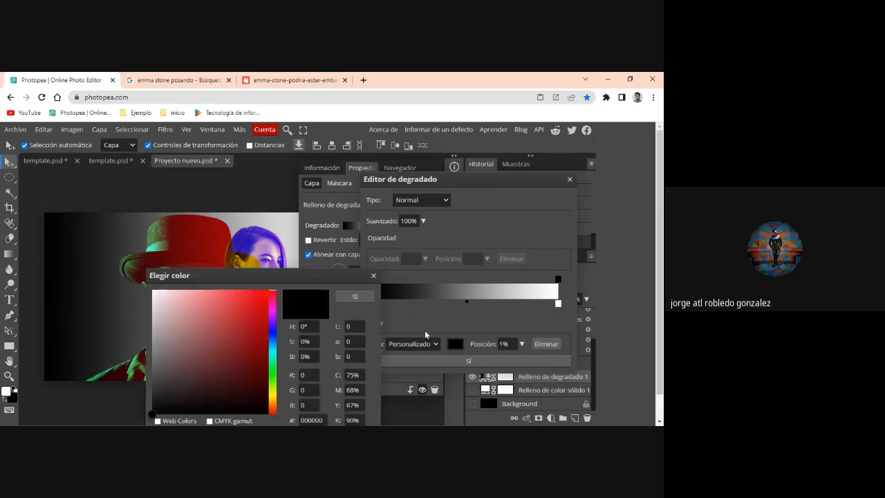
pyautogui.click(261, 318)
pyautogui.moveTo(256, 320); pyautogui.dragTo(253, 337)
pyautogui.click(271, 332)
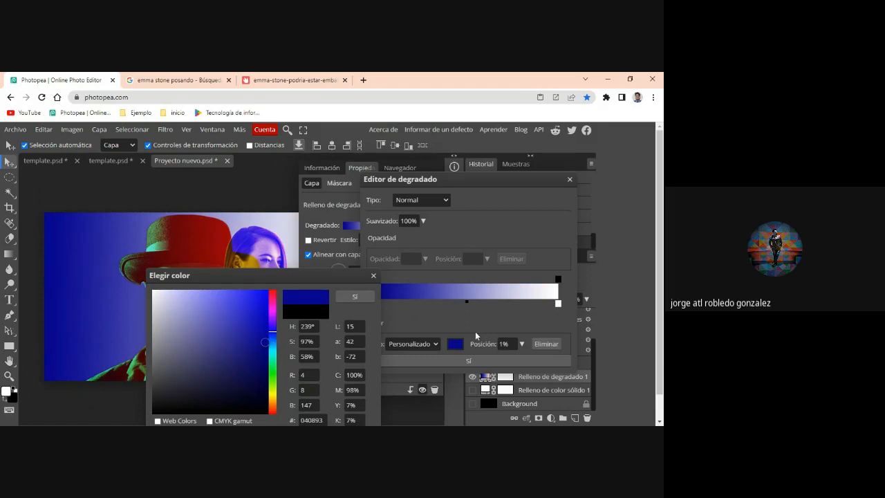
pyautogui.click(355, 297)
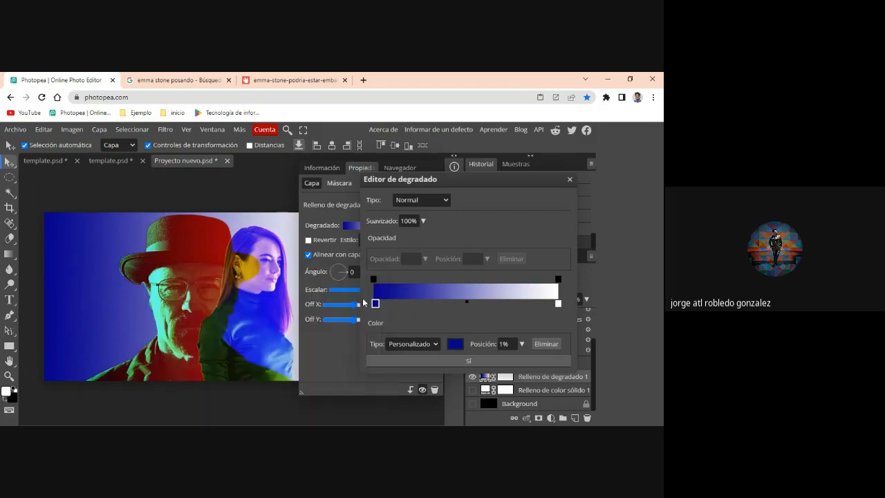
# - Change the gradient's white stop to bright green 00ff12 at position 95% and apply the edited gradient
pyautogui.click(558, 303)
pyautogui.click(454, 343)
pyautogui.click(273, 372)
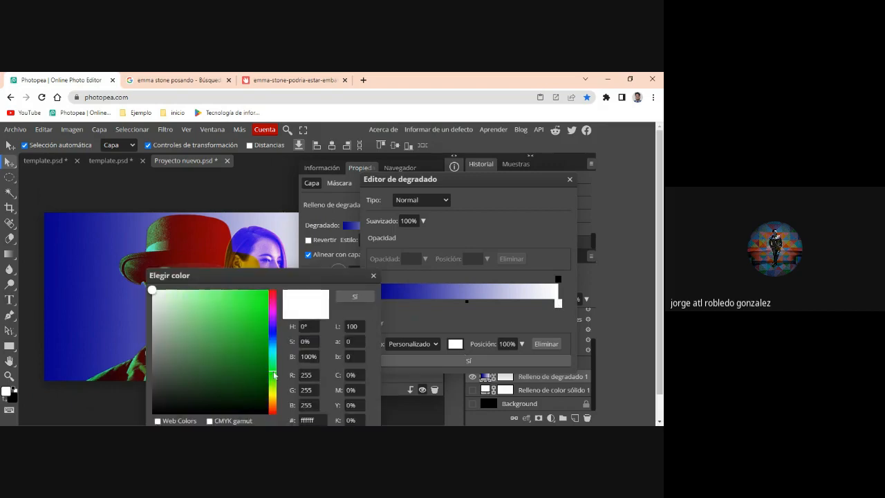
pyautogui.click(362, 297)
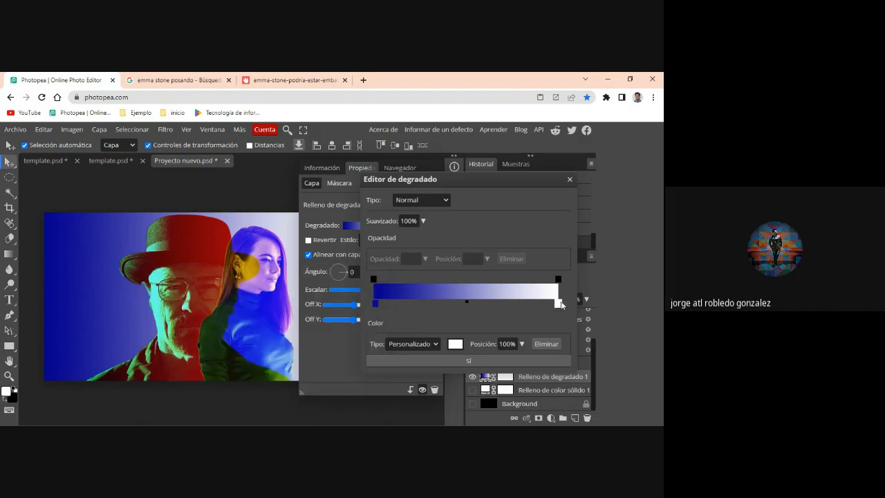
pyautogui.moveTo(547, 304); pyautogui.dragTo(549, 304)
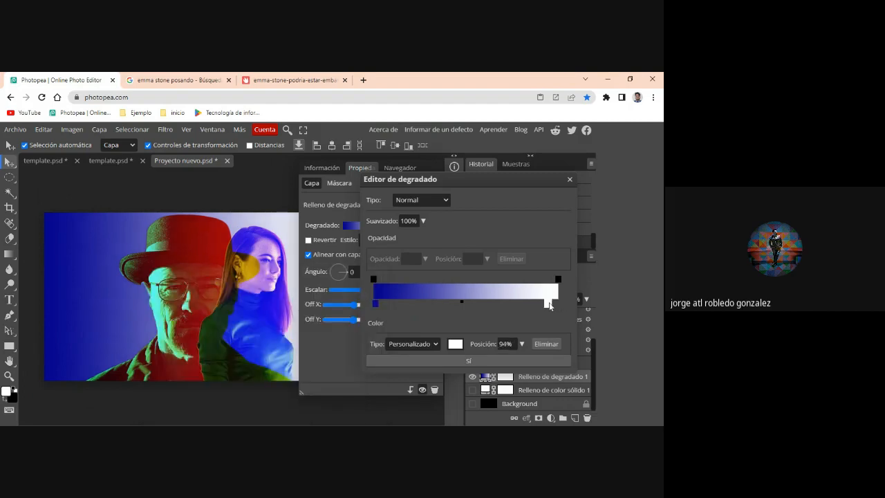
pyautogui.click(455, 345)
pyautogui.click(269, 290)
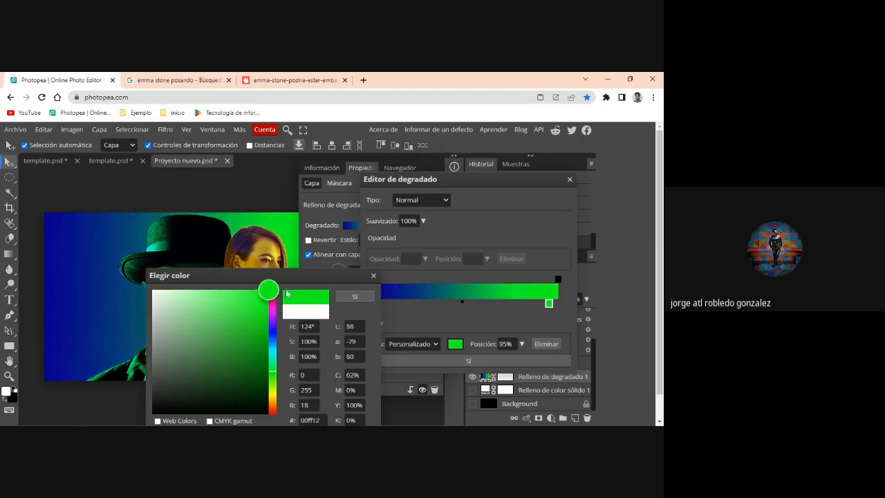
pyautogui.click(350, 297)
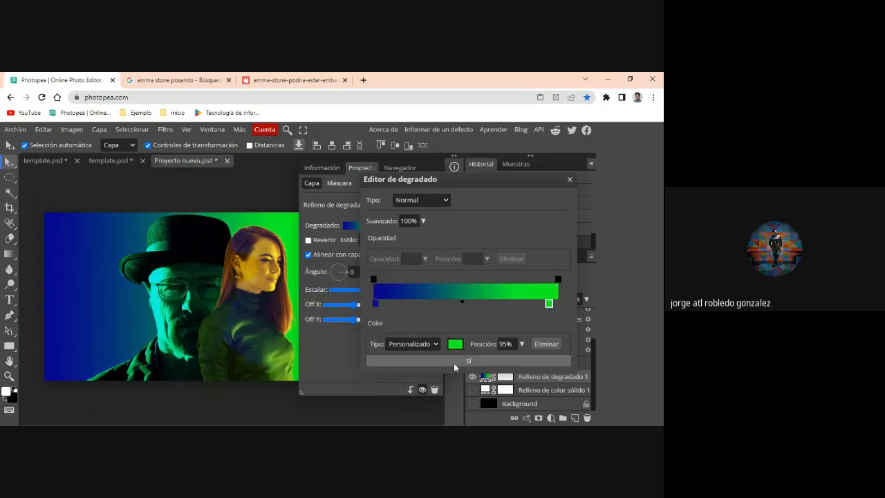
pyautogui.click(494, 359)
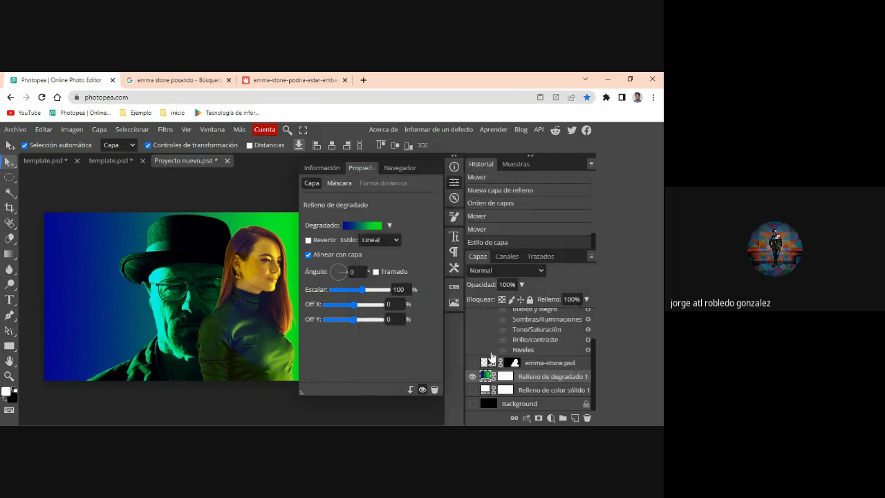
# - Move the woman in profile across the blue-green background to the left side of the hat portrait, overlapping his face
pyautogui.click(454, 182)
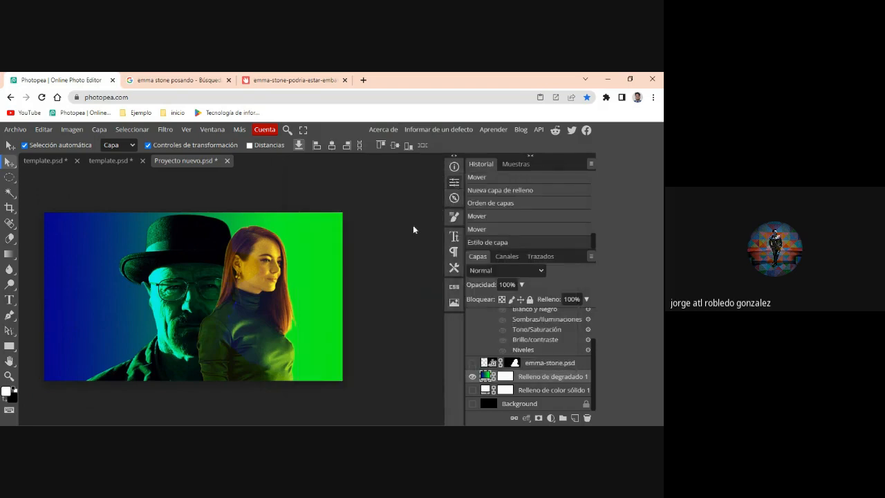
pyautogui.moveTo(281, 335); pyautogui.dragTo(107, 331)
pyautogui.moveTo(190, 342); pyautogui.dragTo(318, 333)
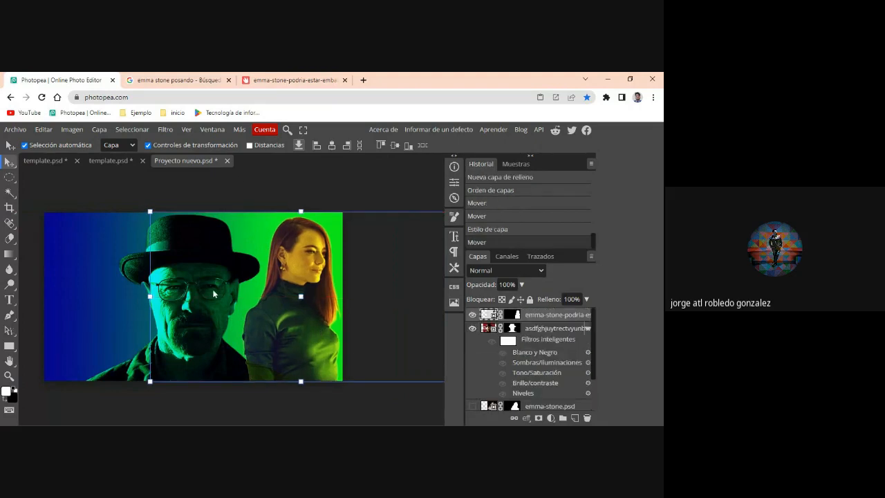
pyautogui.click(241, 272)
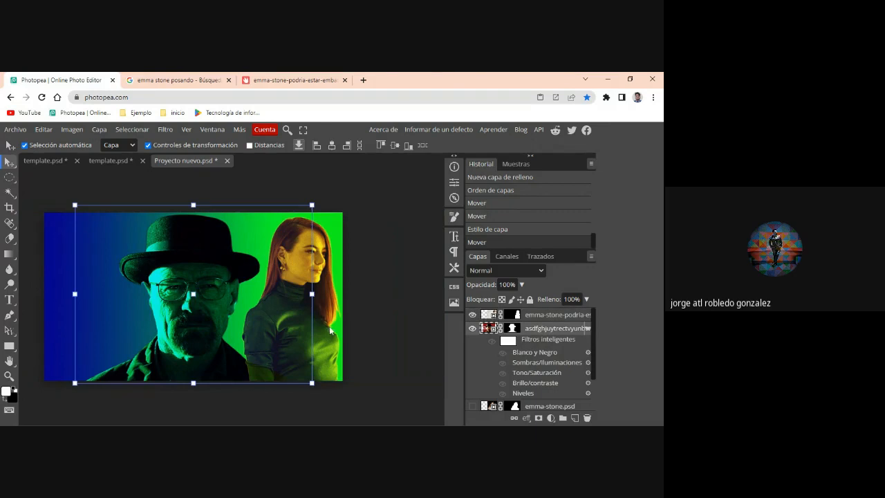
pyautogui.moveTo(331, 330); pyautogui.dragTo(171, 328)
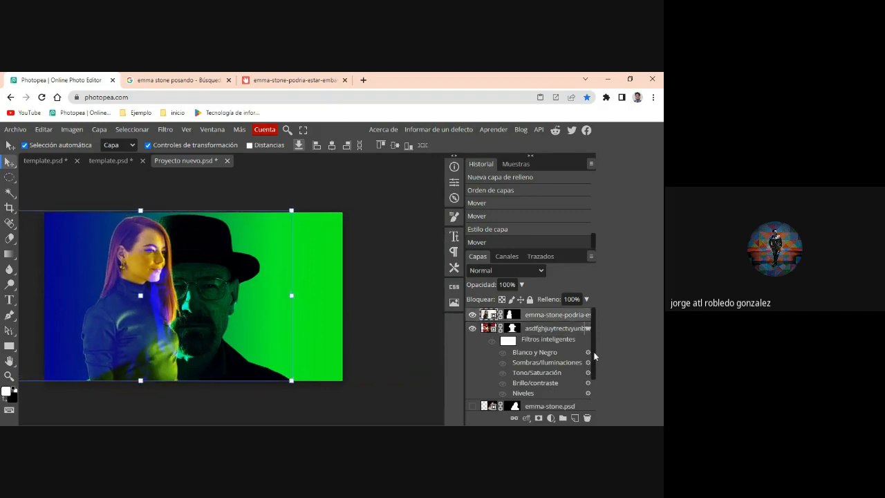